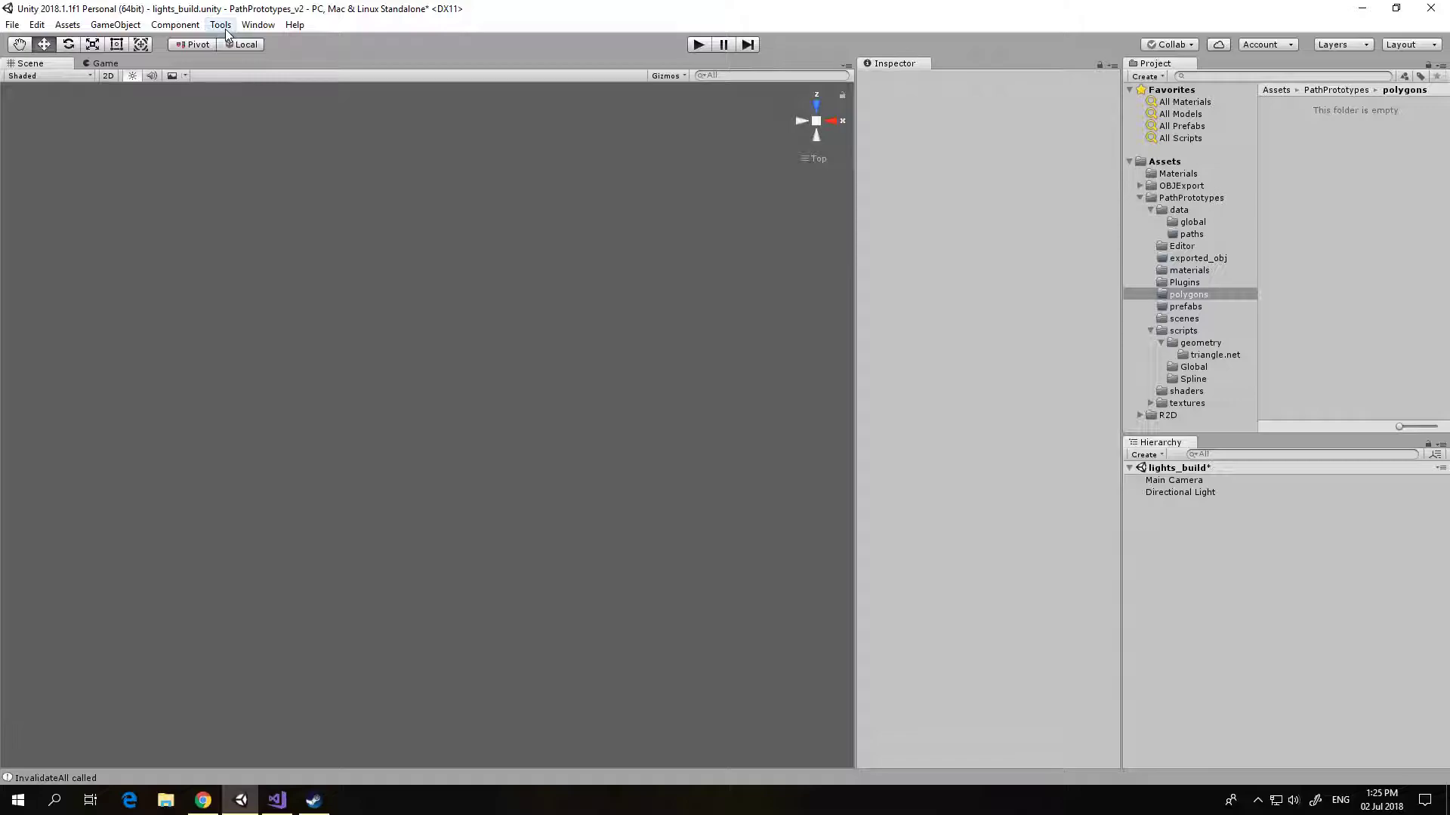
Step: Create a Spline object in the scene with the PathPrototypes tools
left_click(225, 32)
mouse_move(265, 45)
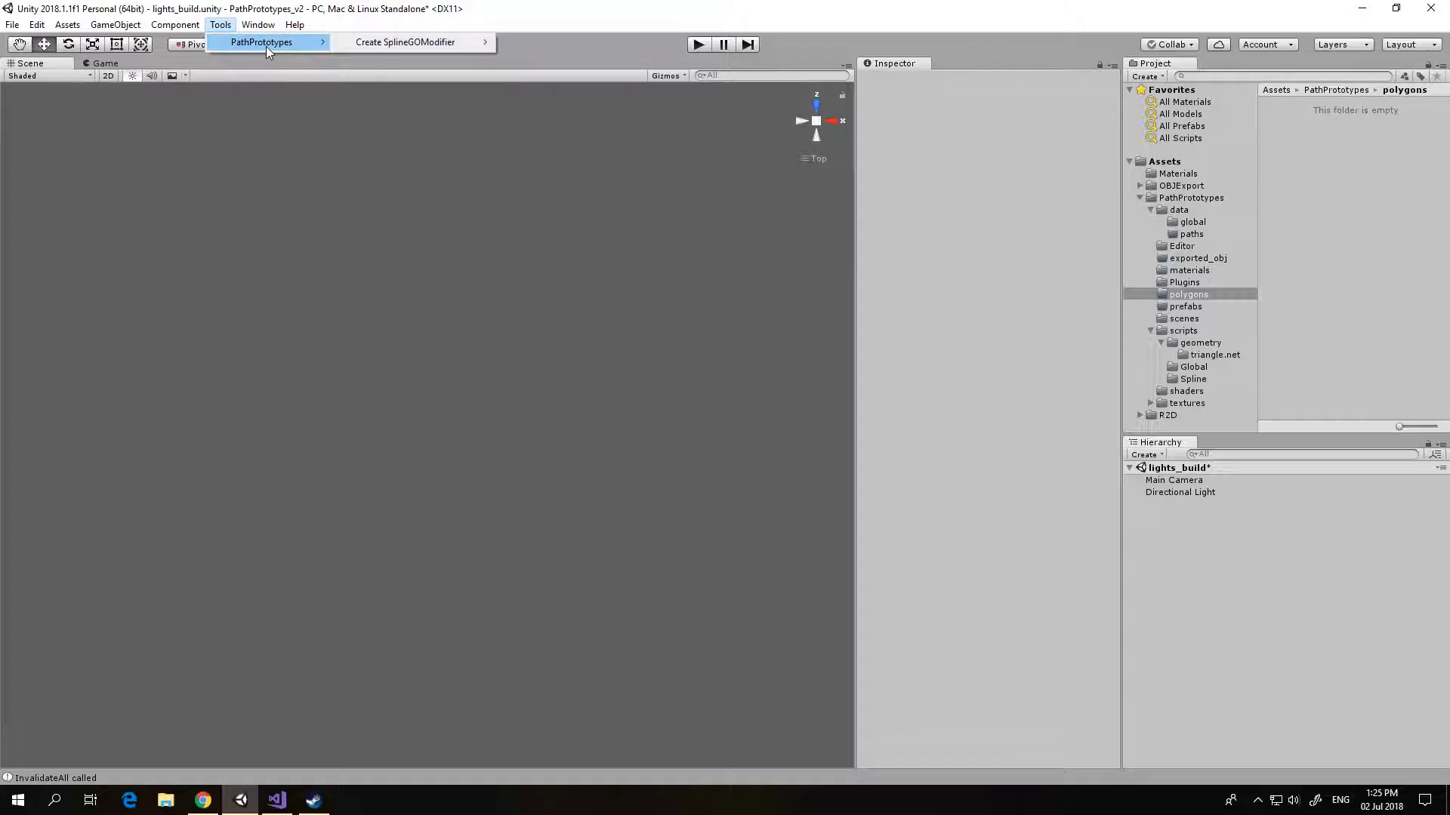
mouse_move(364, 43)
left_click(555, 42)
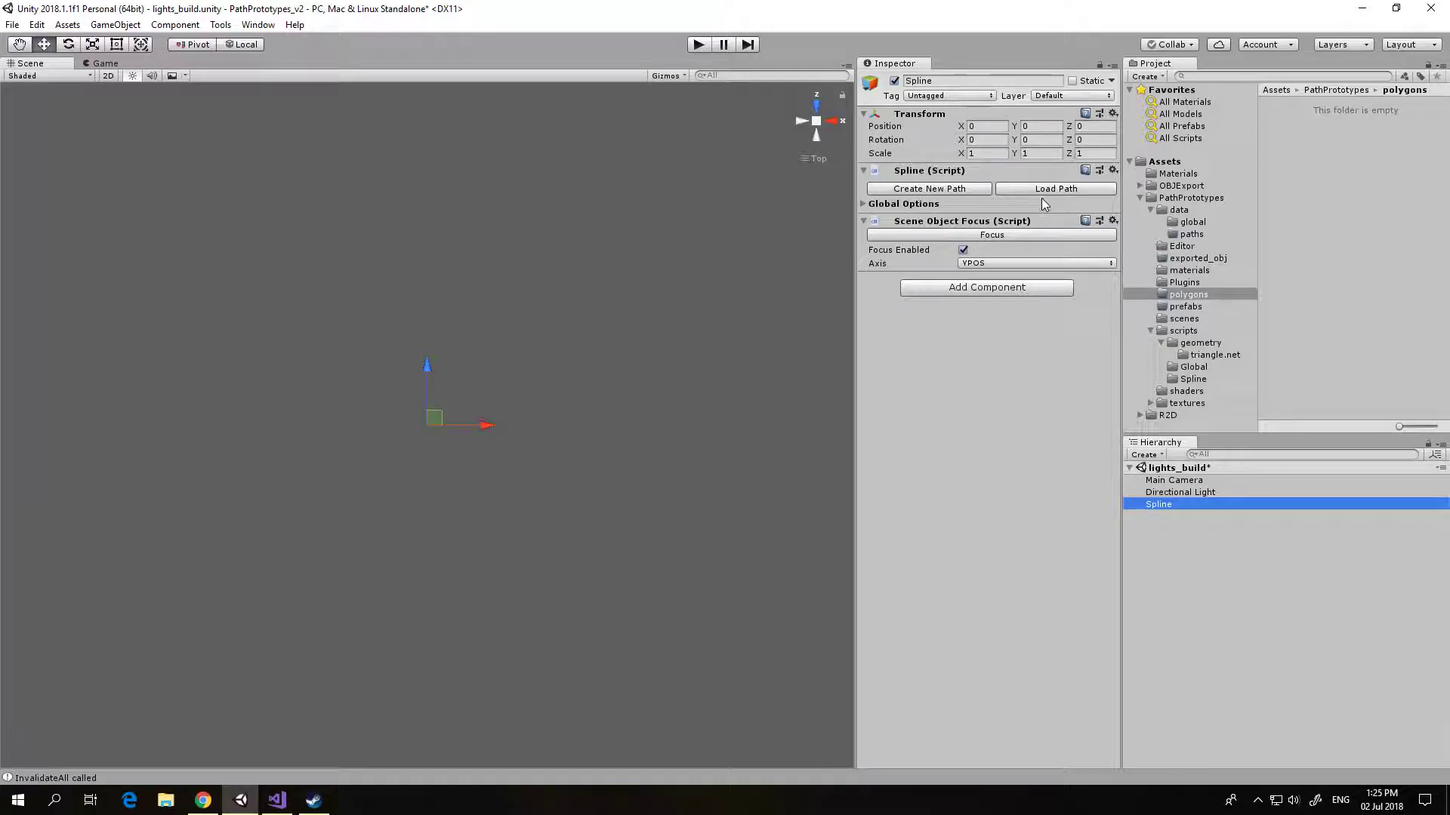
Step: Create a new path with 4 nodes and an edge length of 2.3 in, saving its spline data as playfield
left_click(940, 191)
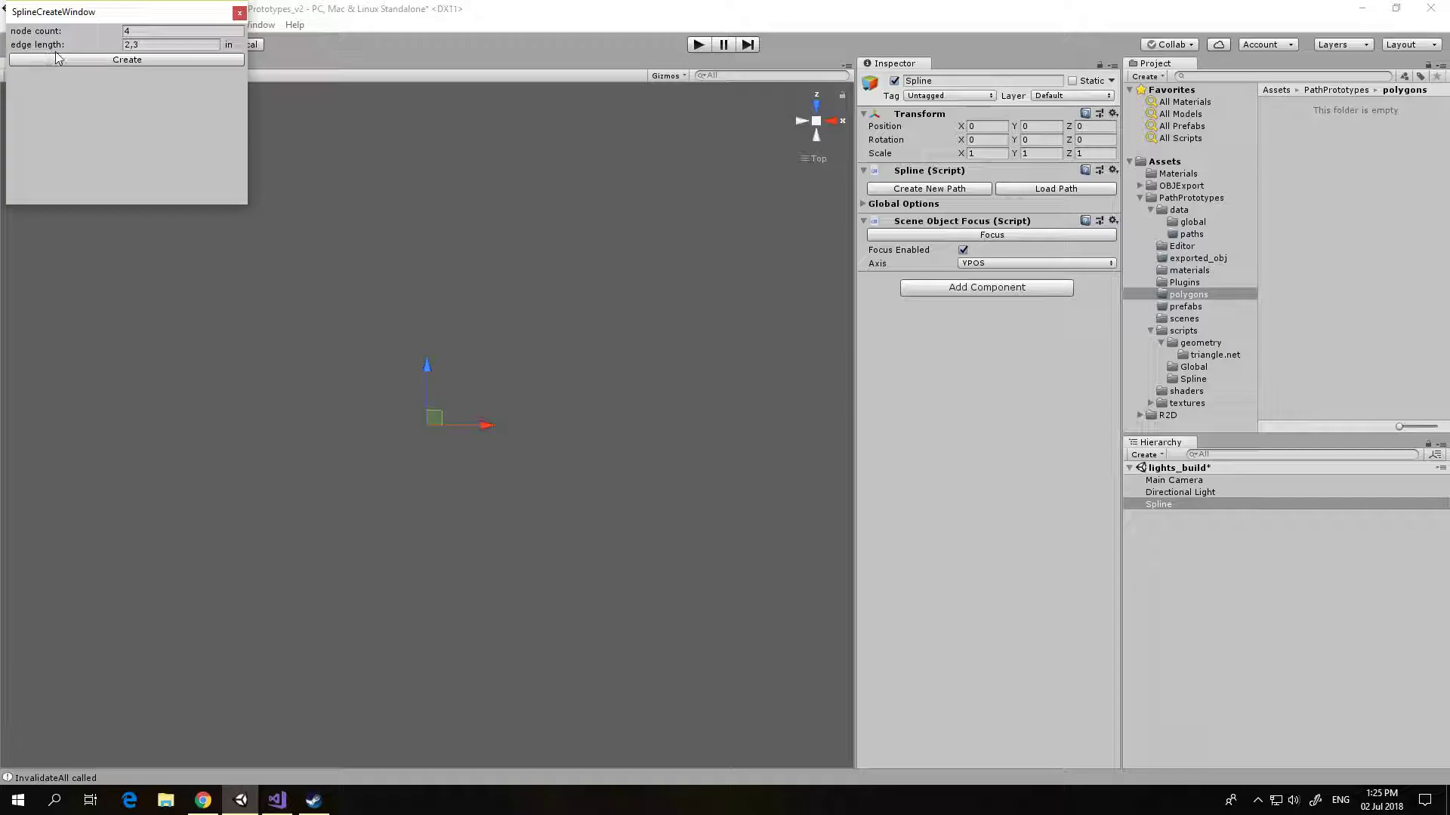
left_click(84, 59)
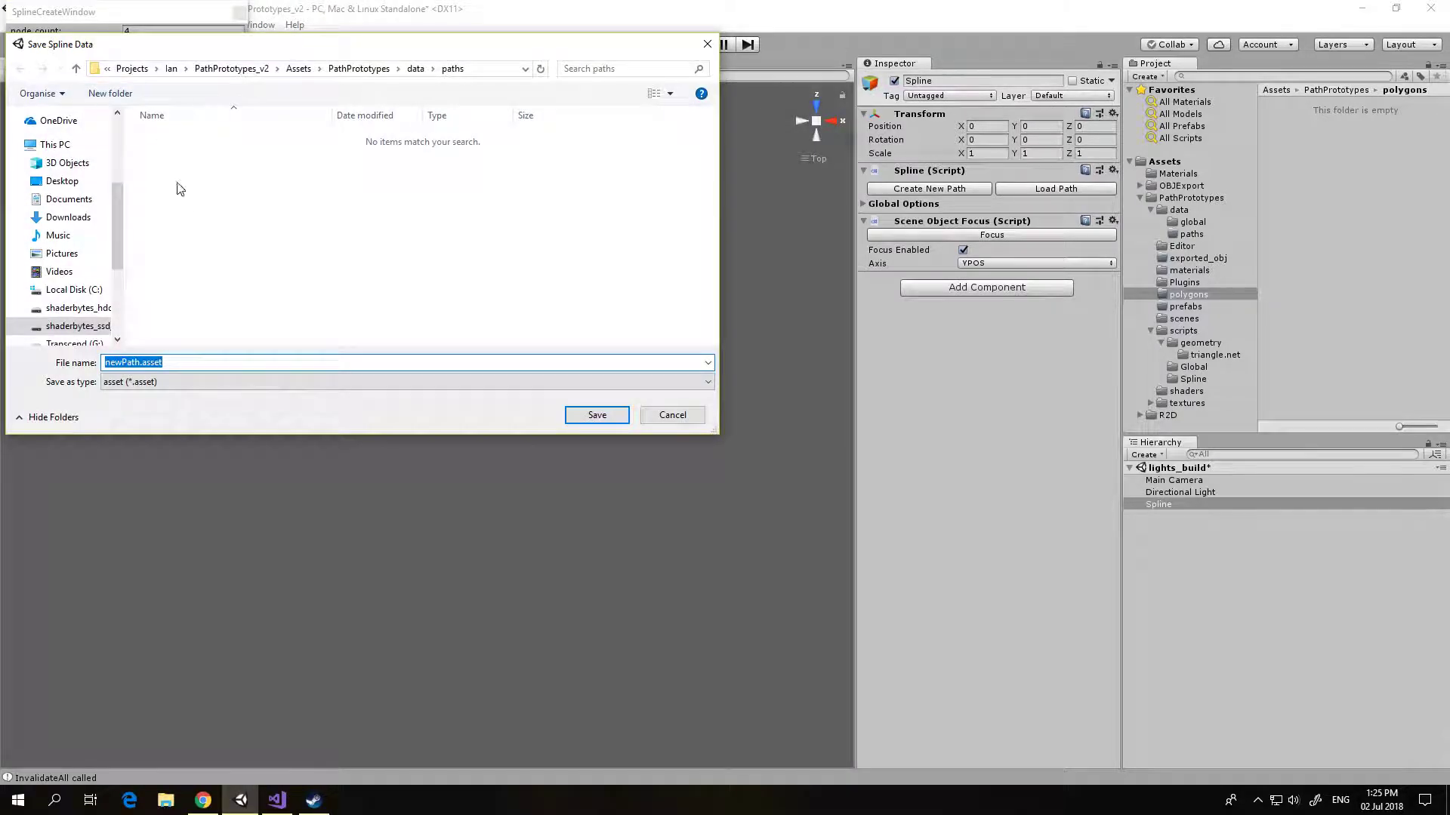
type("playfield")
left_click(597, 416)
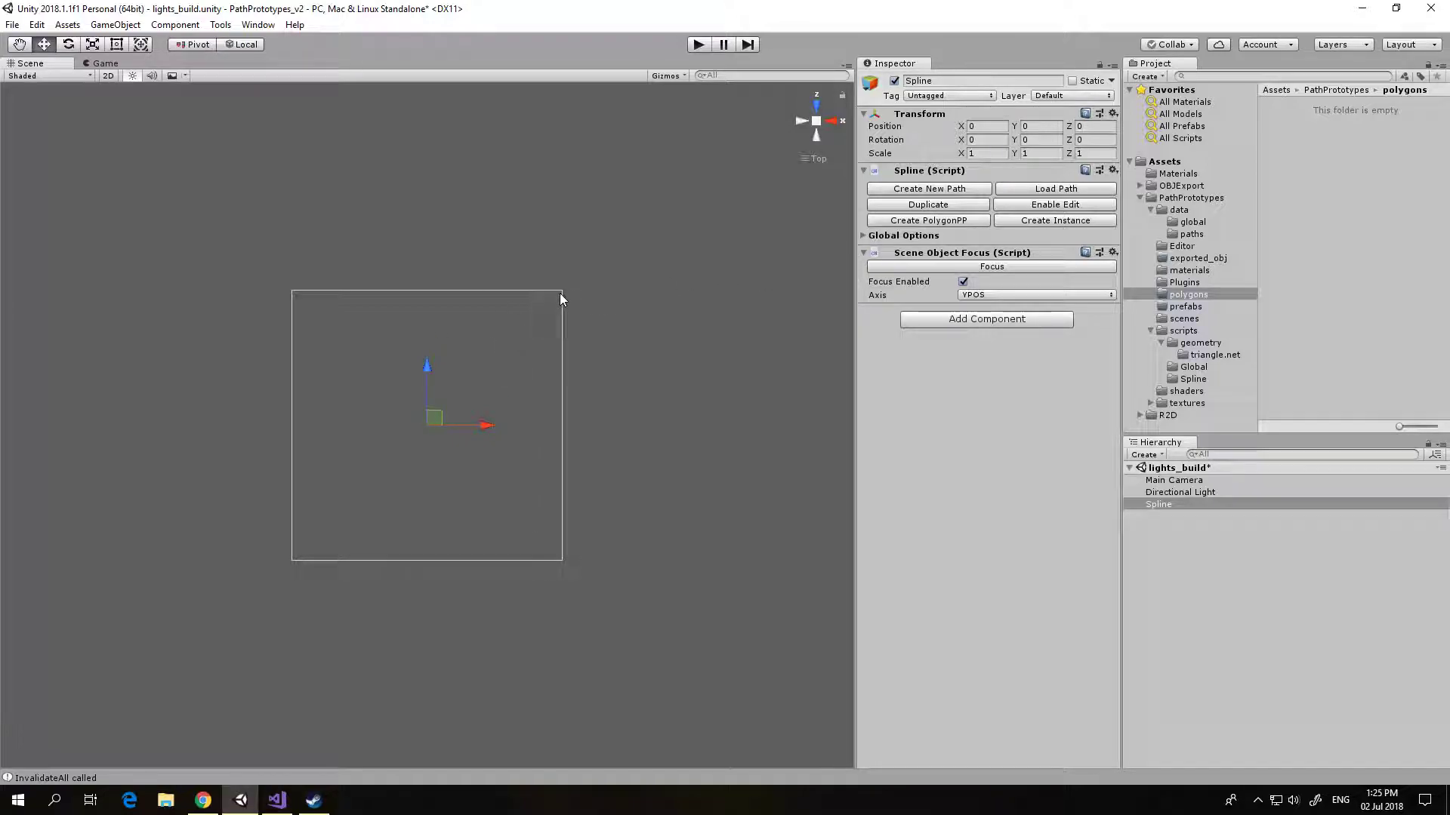
Step: Enable editing of the path and shift every node except the upper-left one slightly up and to the left
left_click(1048, 208)
scroll(598, 329, "down", 1)
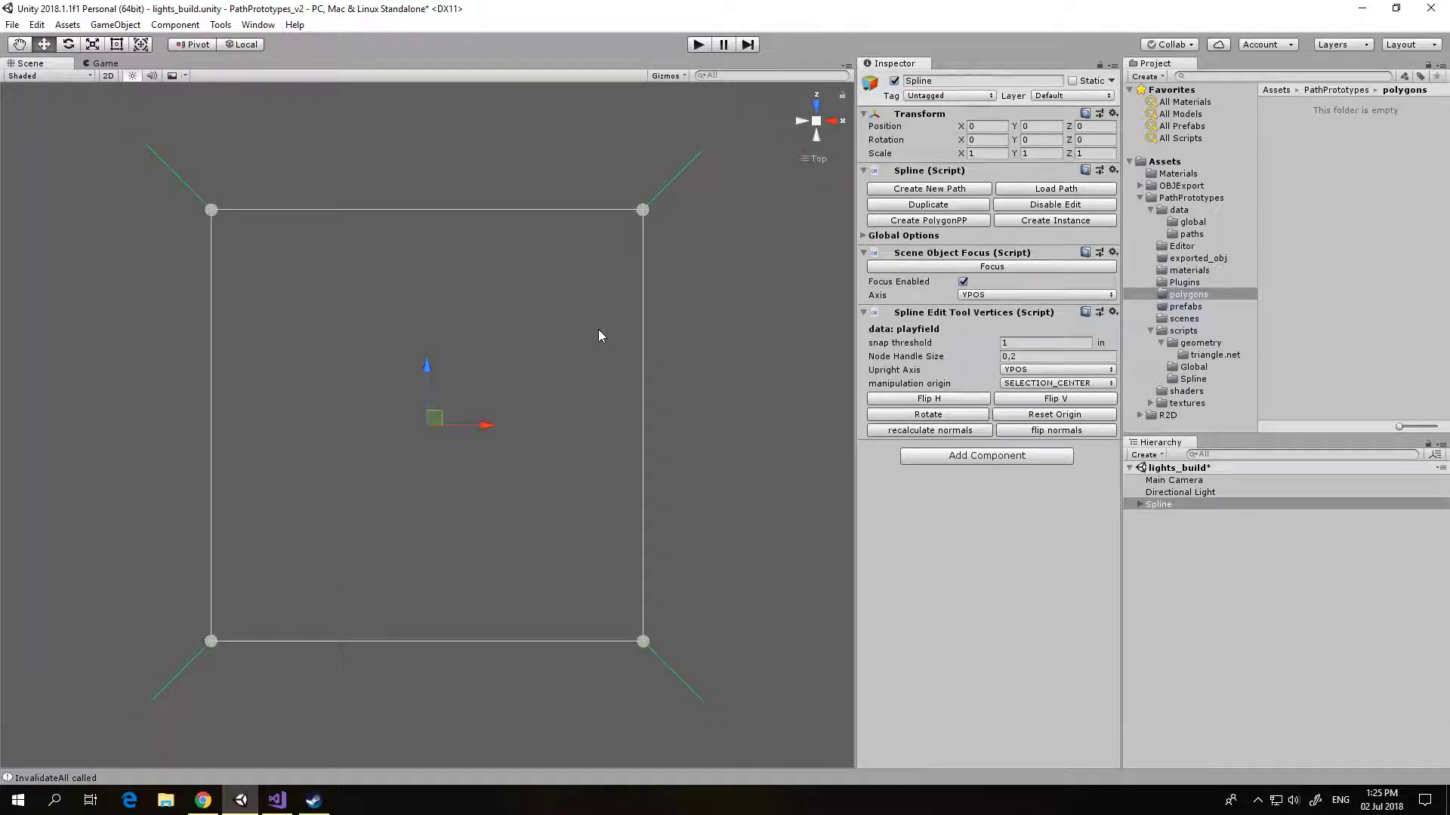
left_click(643, 211)
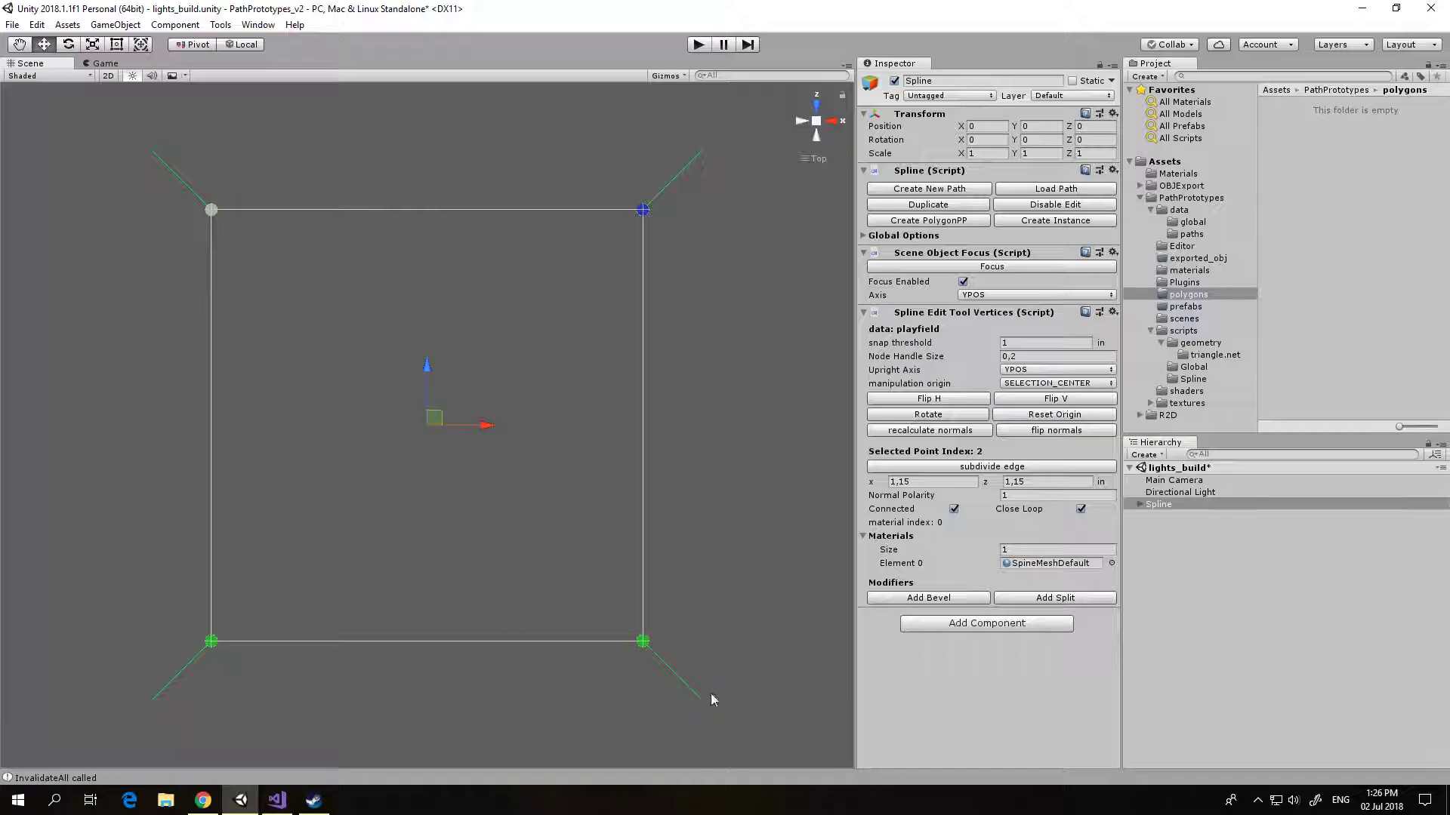
left_click_drag(642, 640, 602, 602)
left_click(708, 542)
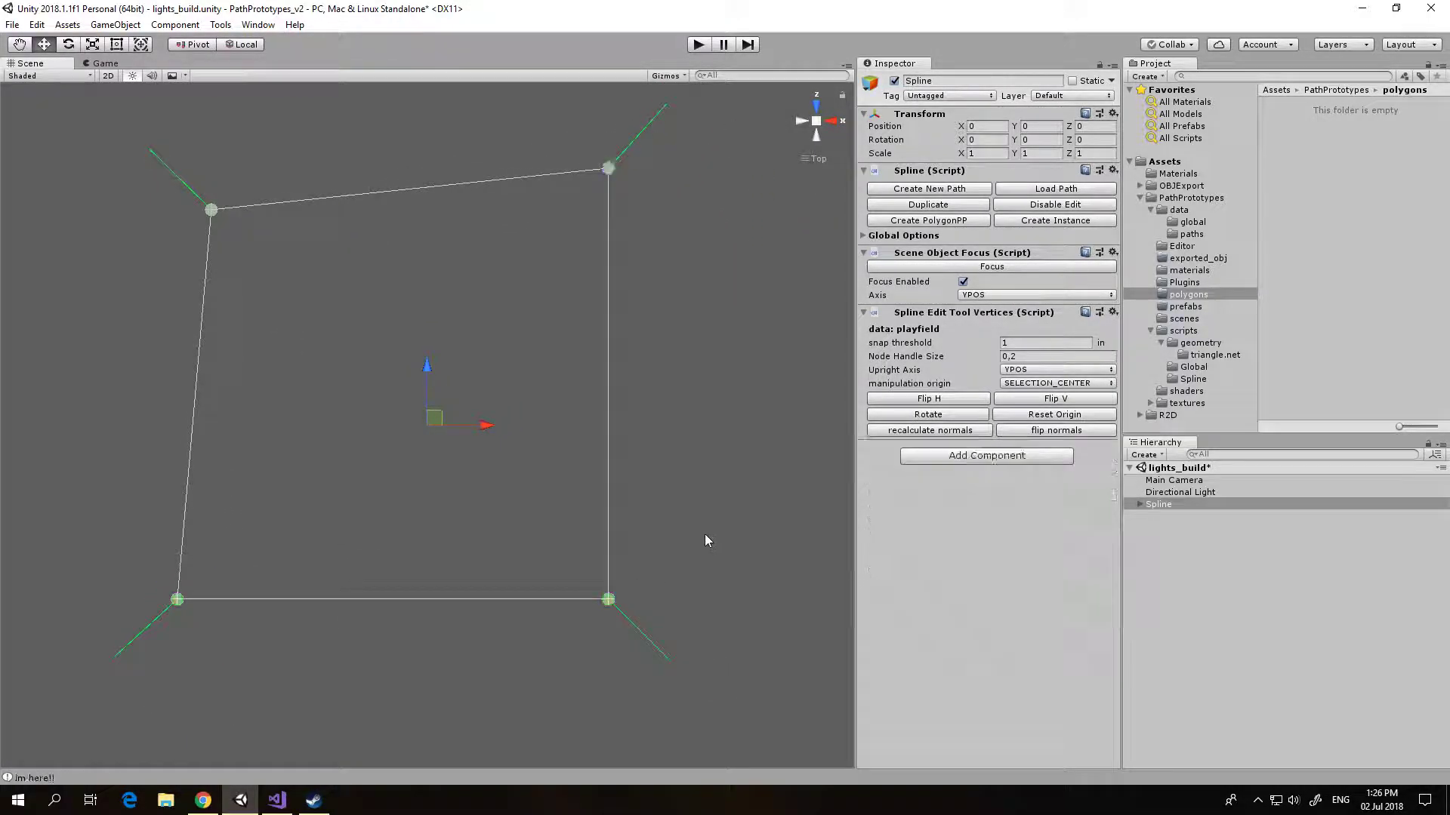
Step: Select all four nodes of the path, shift them together slightly to the right, and deselect them
left_click_drag(67, 129, 712, 691)
mouse_move(612, 607)
left_mouse_down()
mouse_move(734, 684)
mouse_move(643, 597)
mouse_move(640, 609)
left_mouse_up()
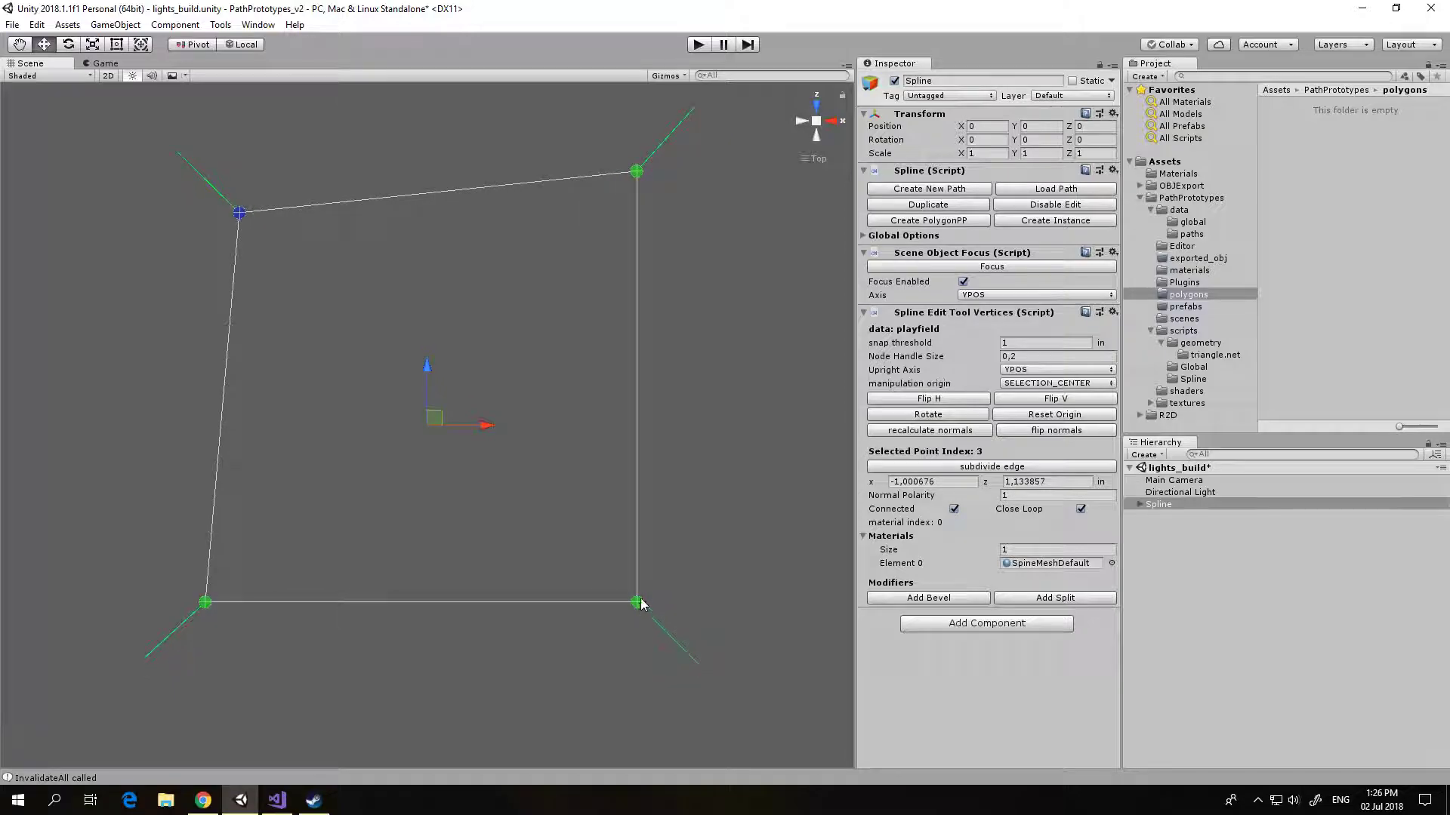
left_click(689, 514)
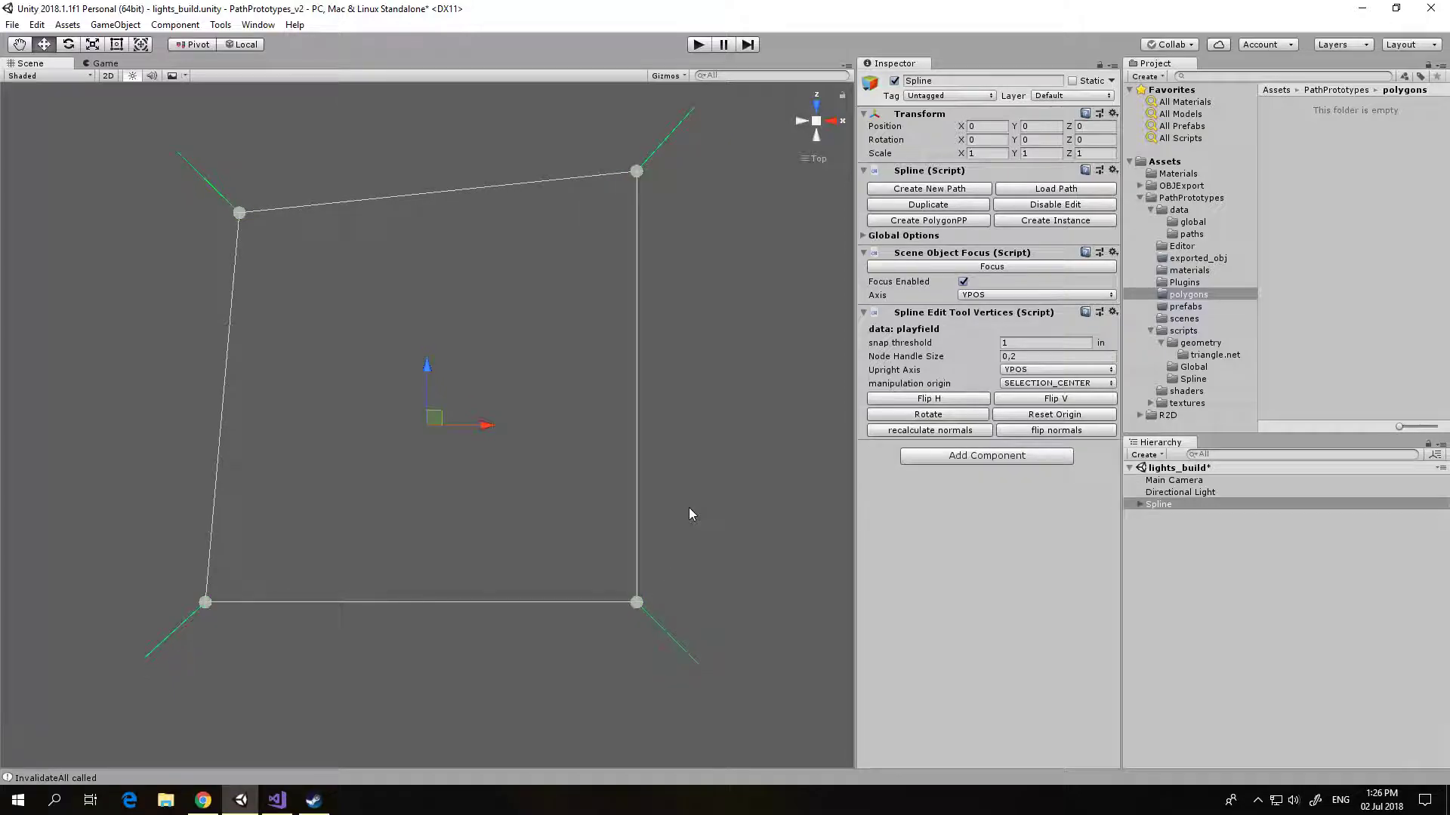
Step: Add a split modifier to the lower-right node and a bevel with a 0.6 in radius to the upper-right node
left_click(638, 603)
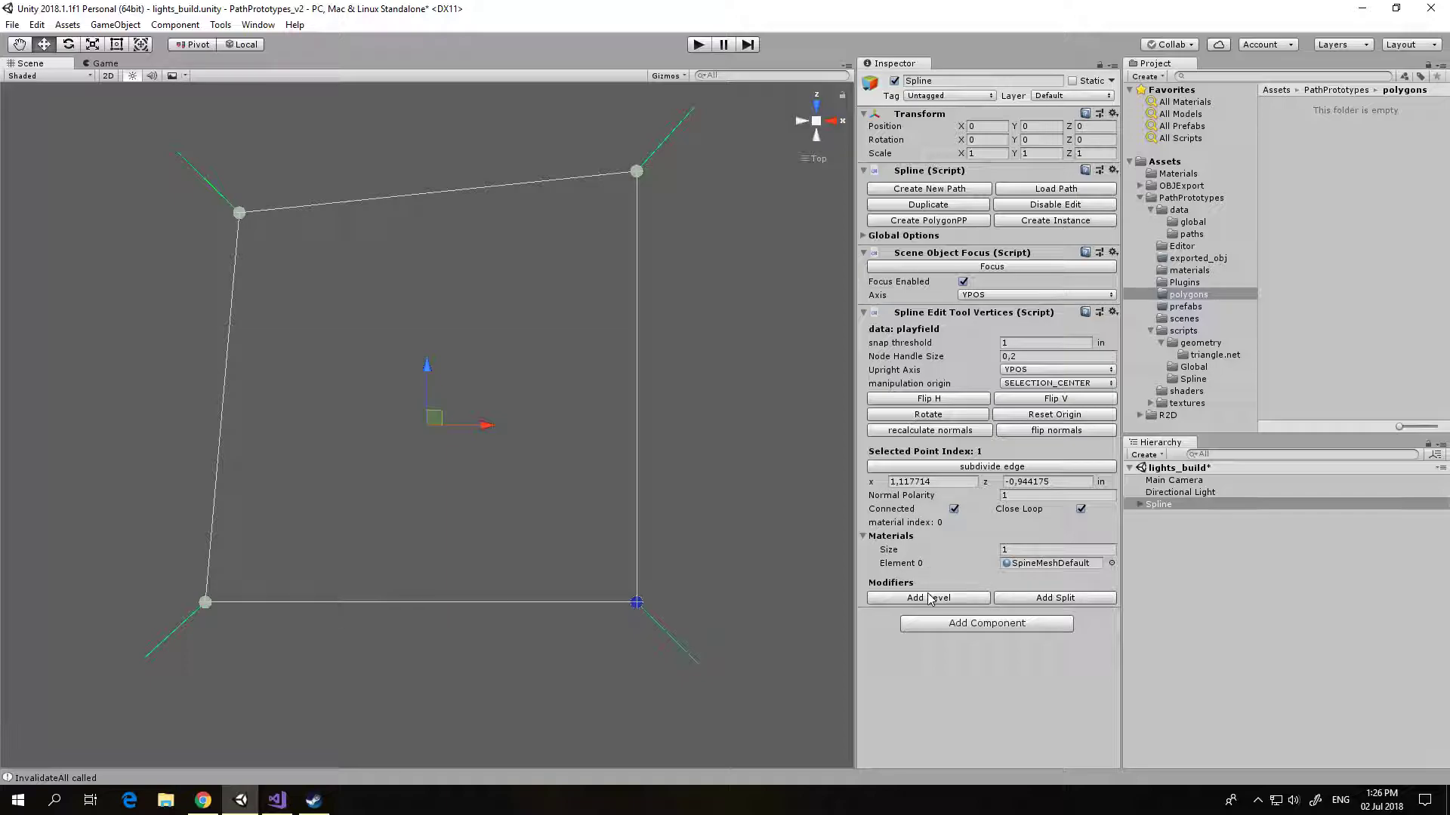
left_click(1027, 604)
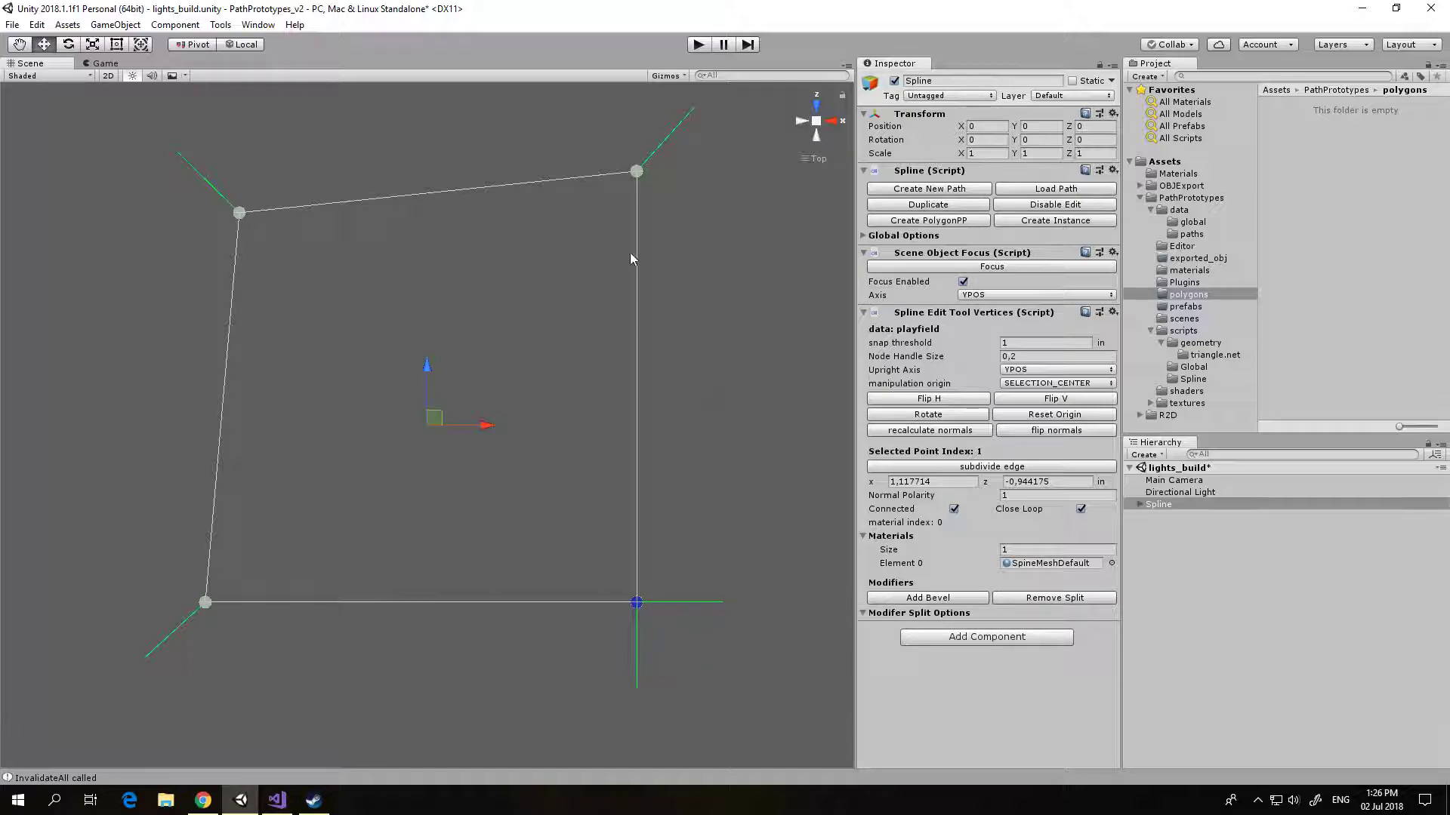
left_click(637, 172)
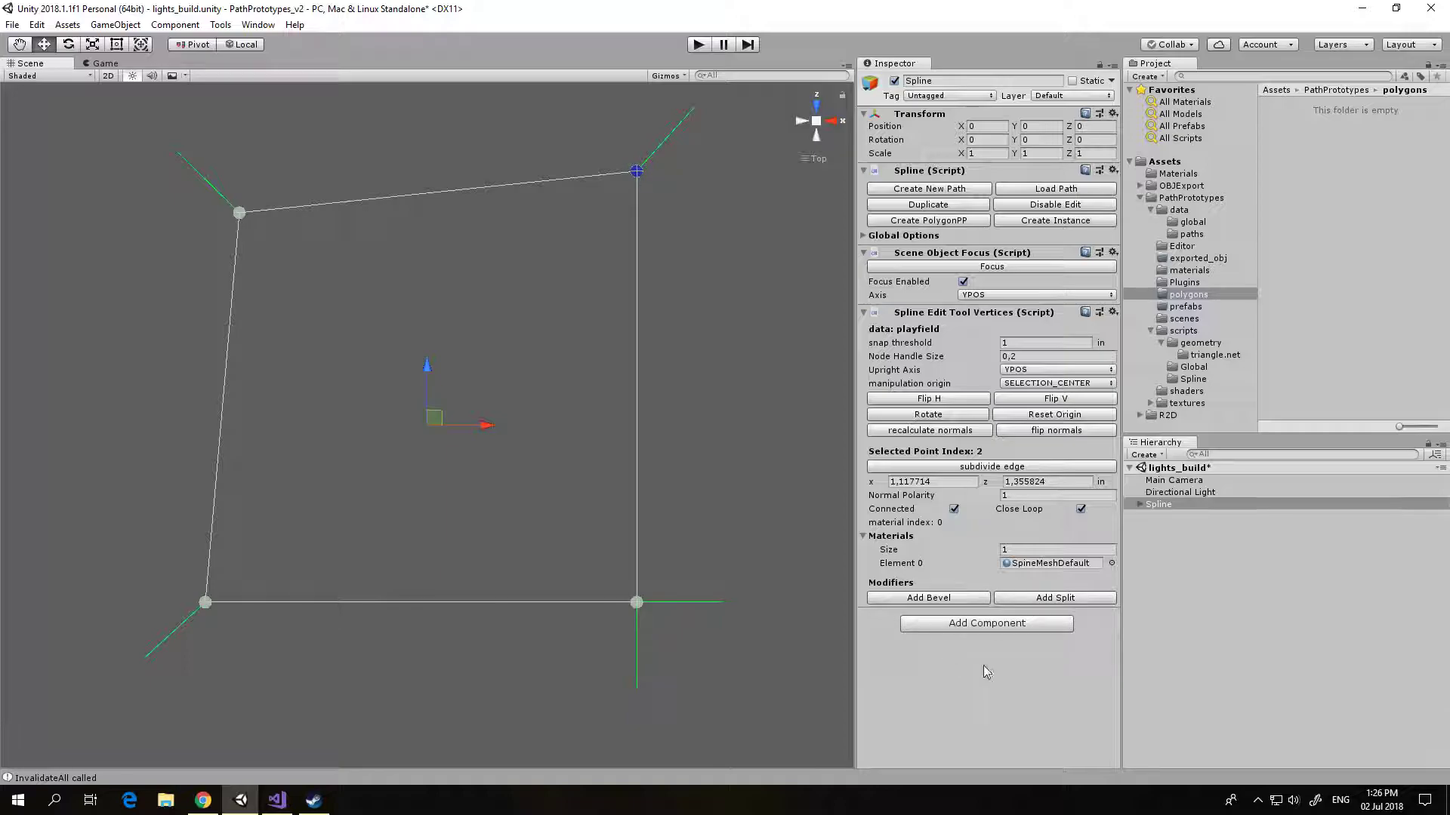
left_click(936, 598)
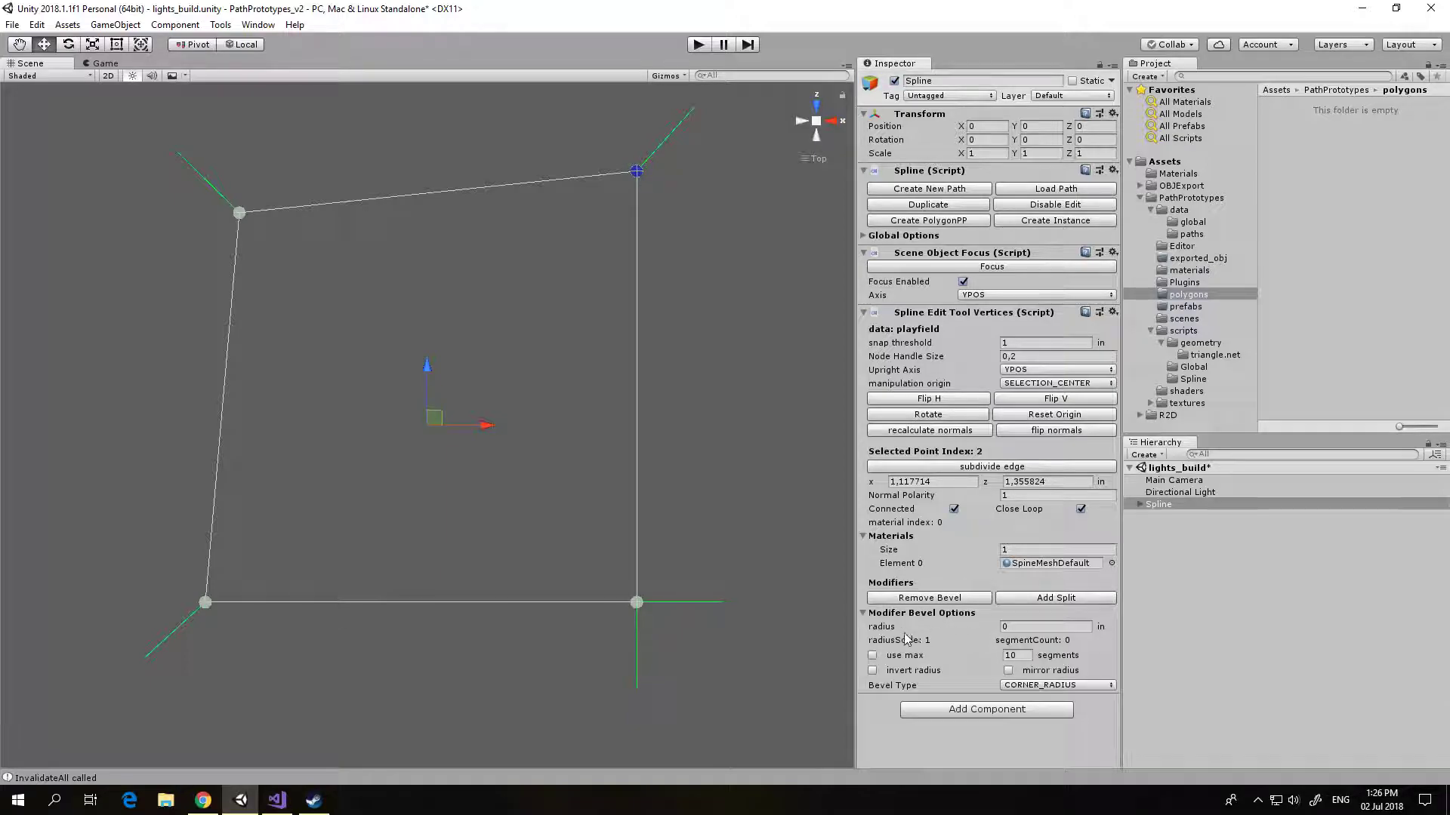
left_click_drag(881, 628, 900, 634)
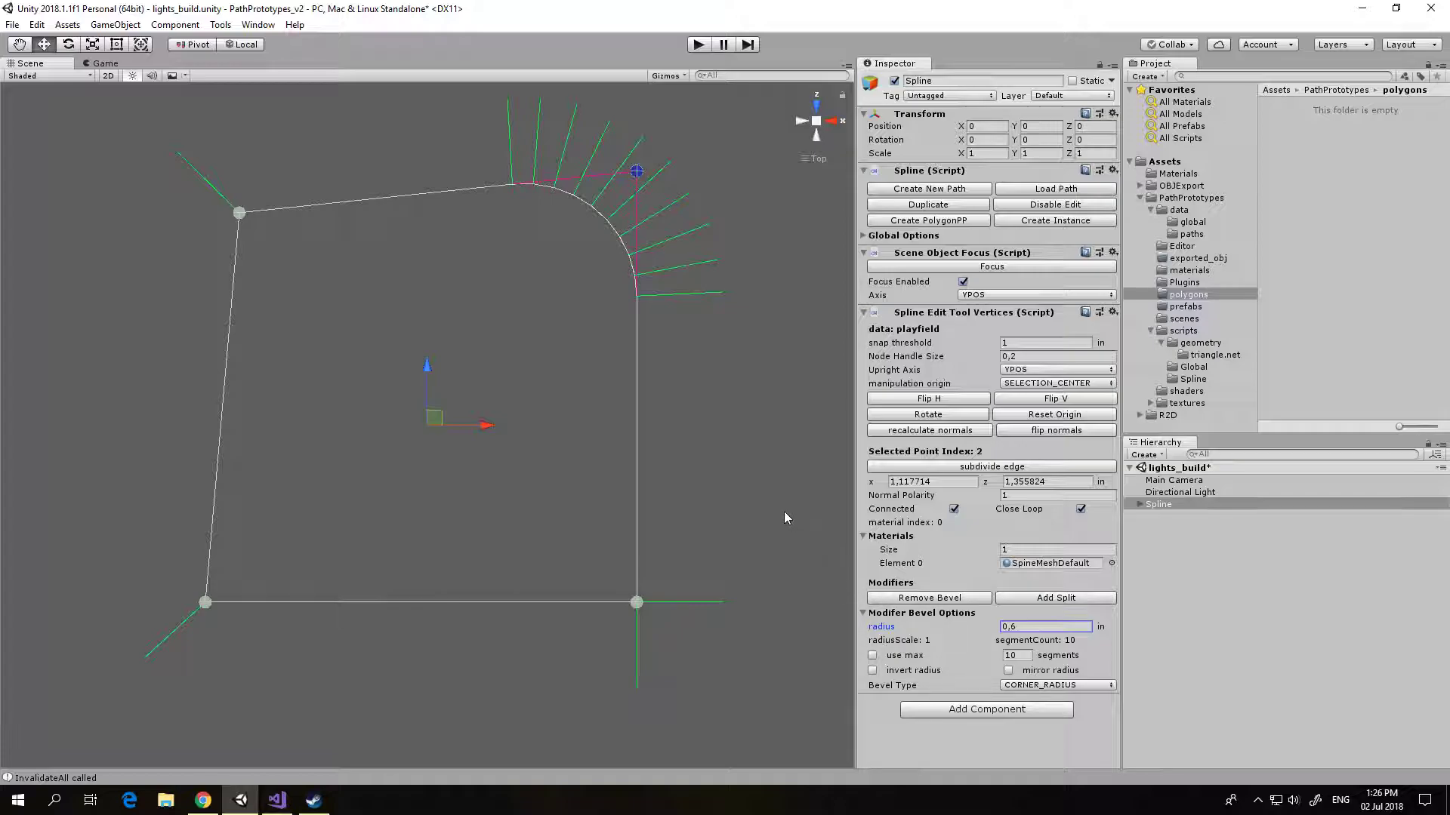
Step: Invert and mirror the bevel radius at the upper-right node, and add a split modifier to that node
left_click(1009, 670)
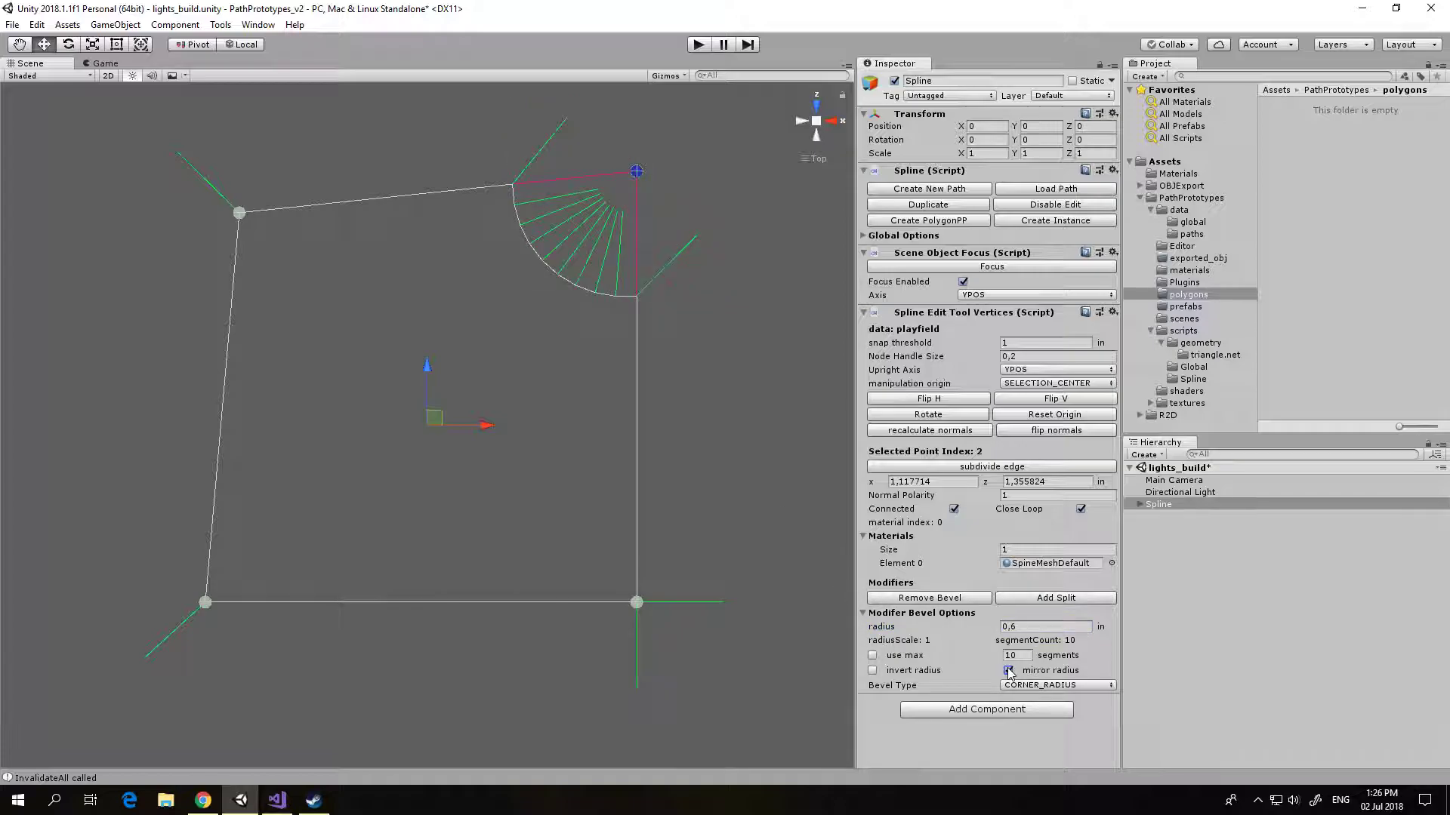
left_click(1009, 671)
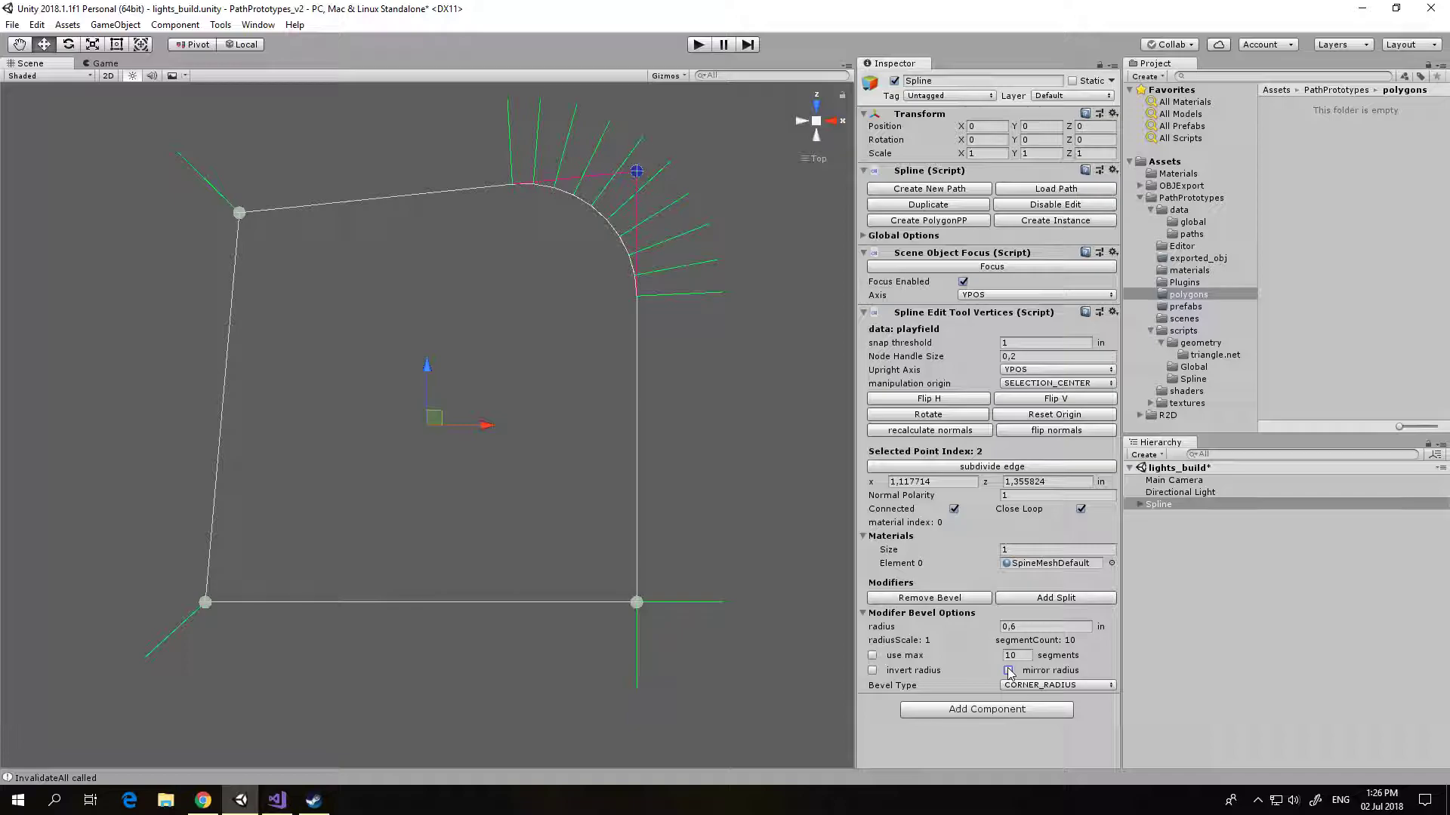
left_click(873, 671)
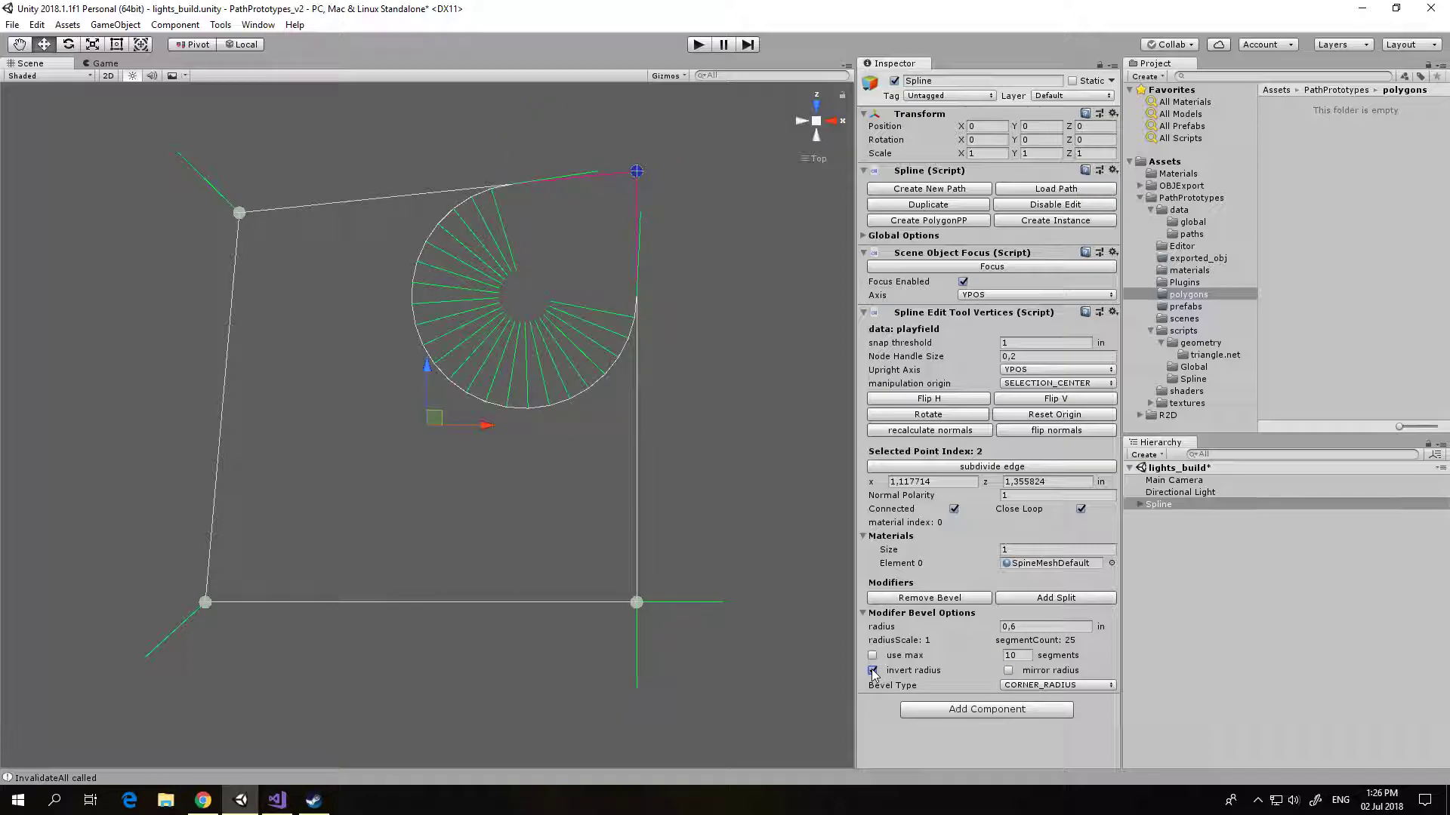
left_click(1008, 670)
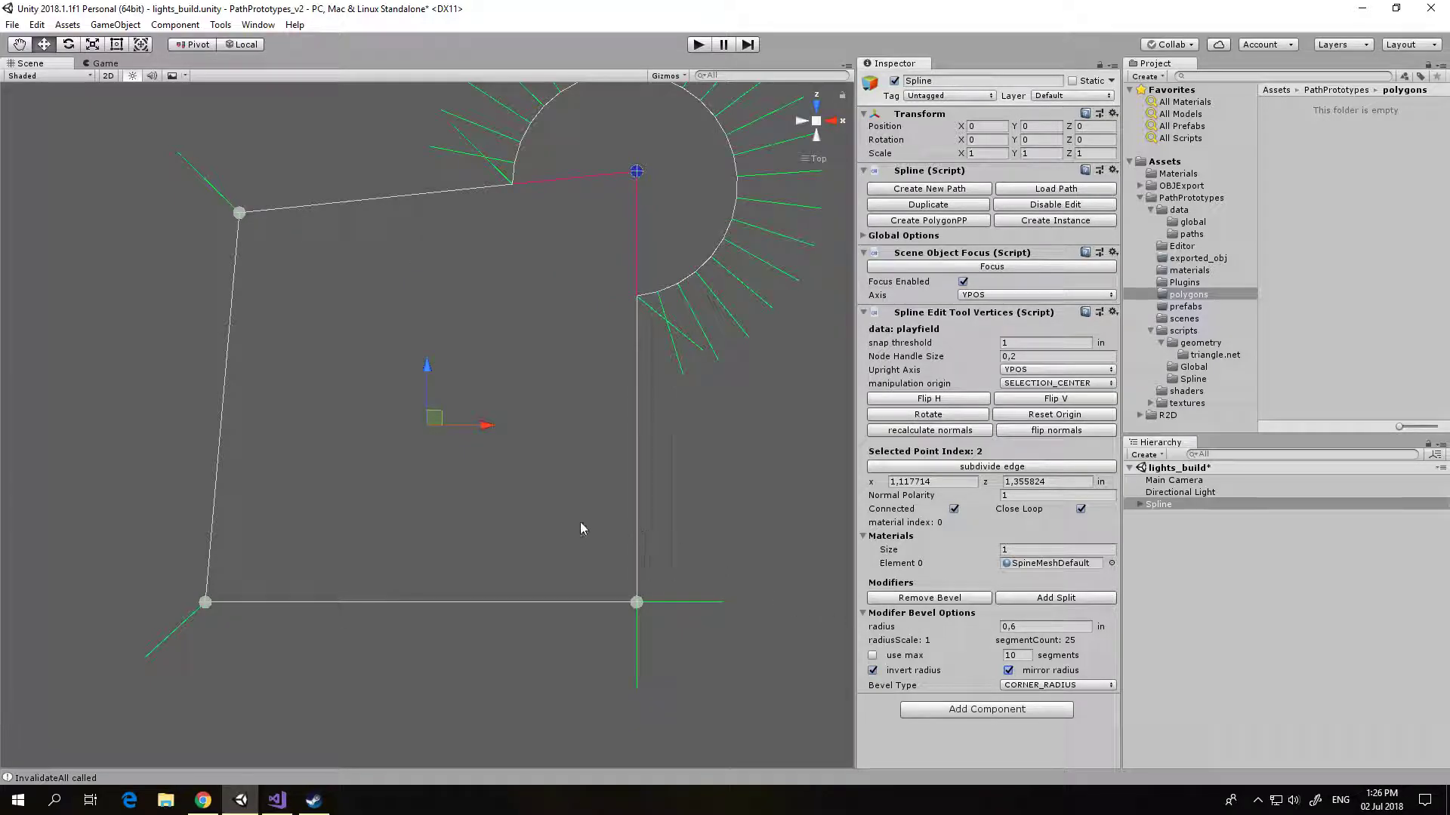
middle_click_drag(527, 475, 534, 524)
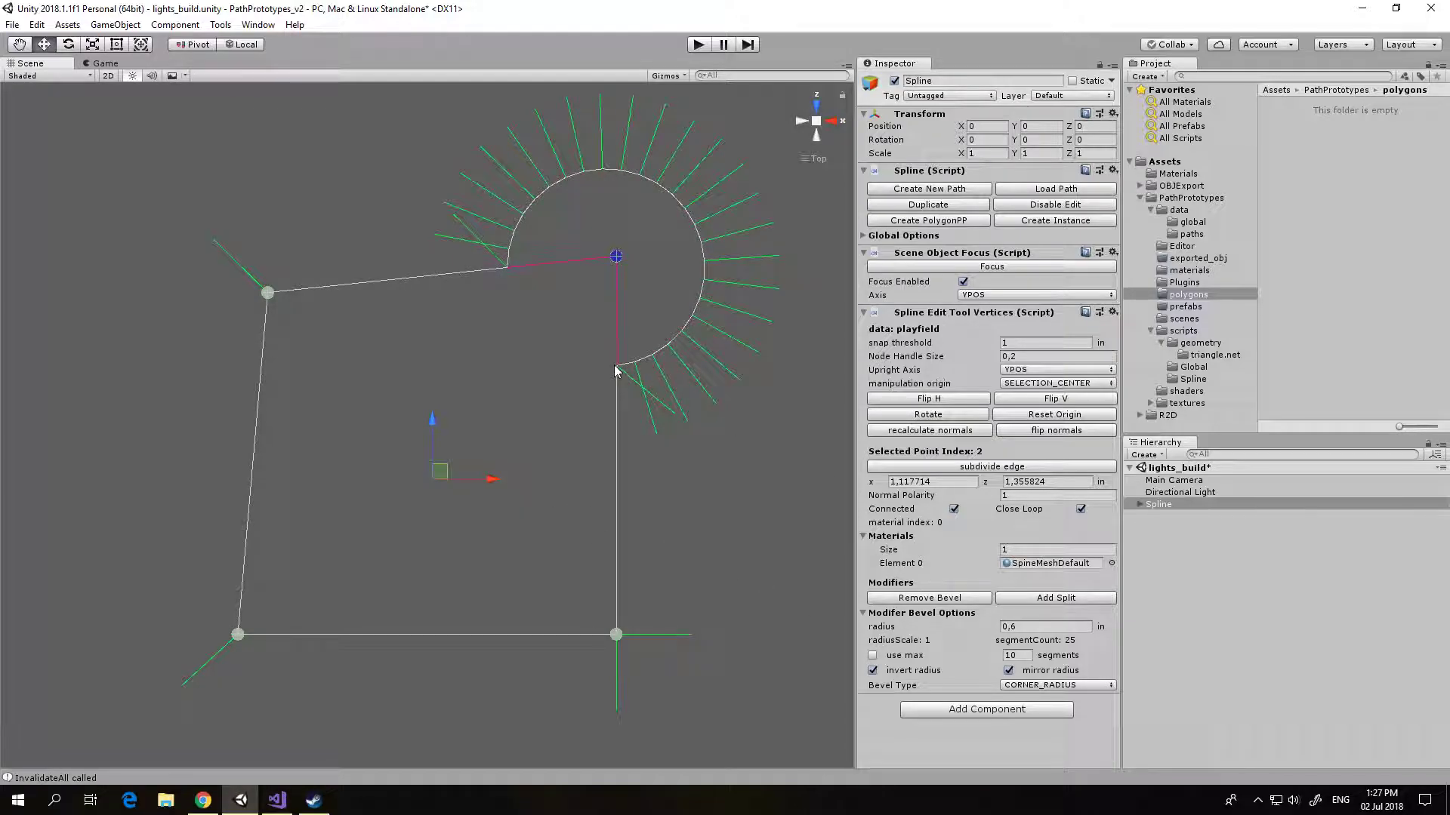
left_click(1054, 599)
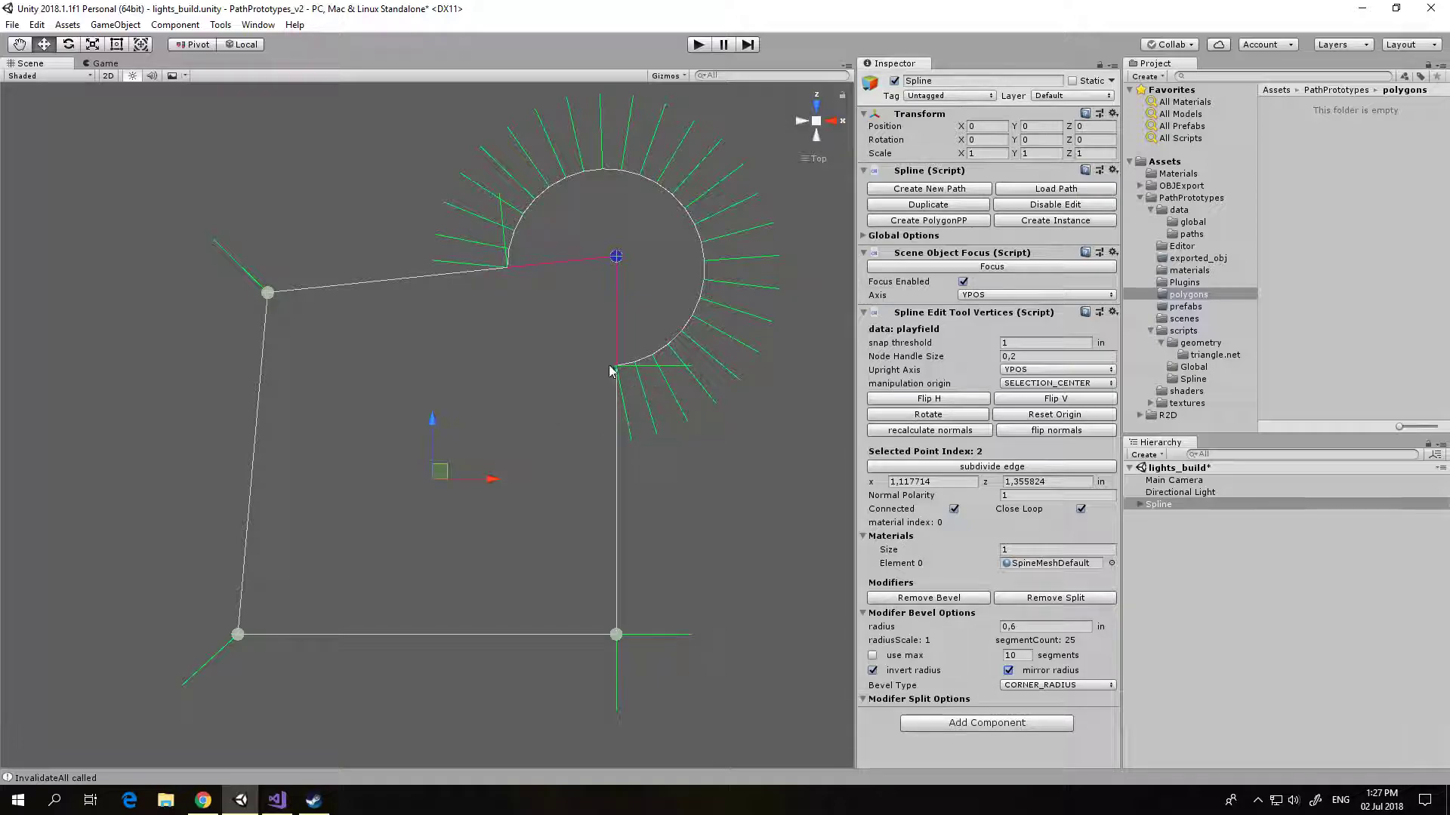
scroll(527, 378, "down", 4)
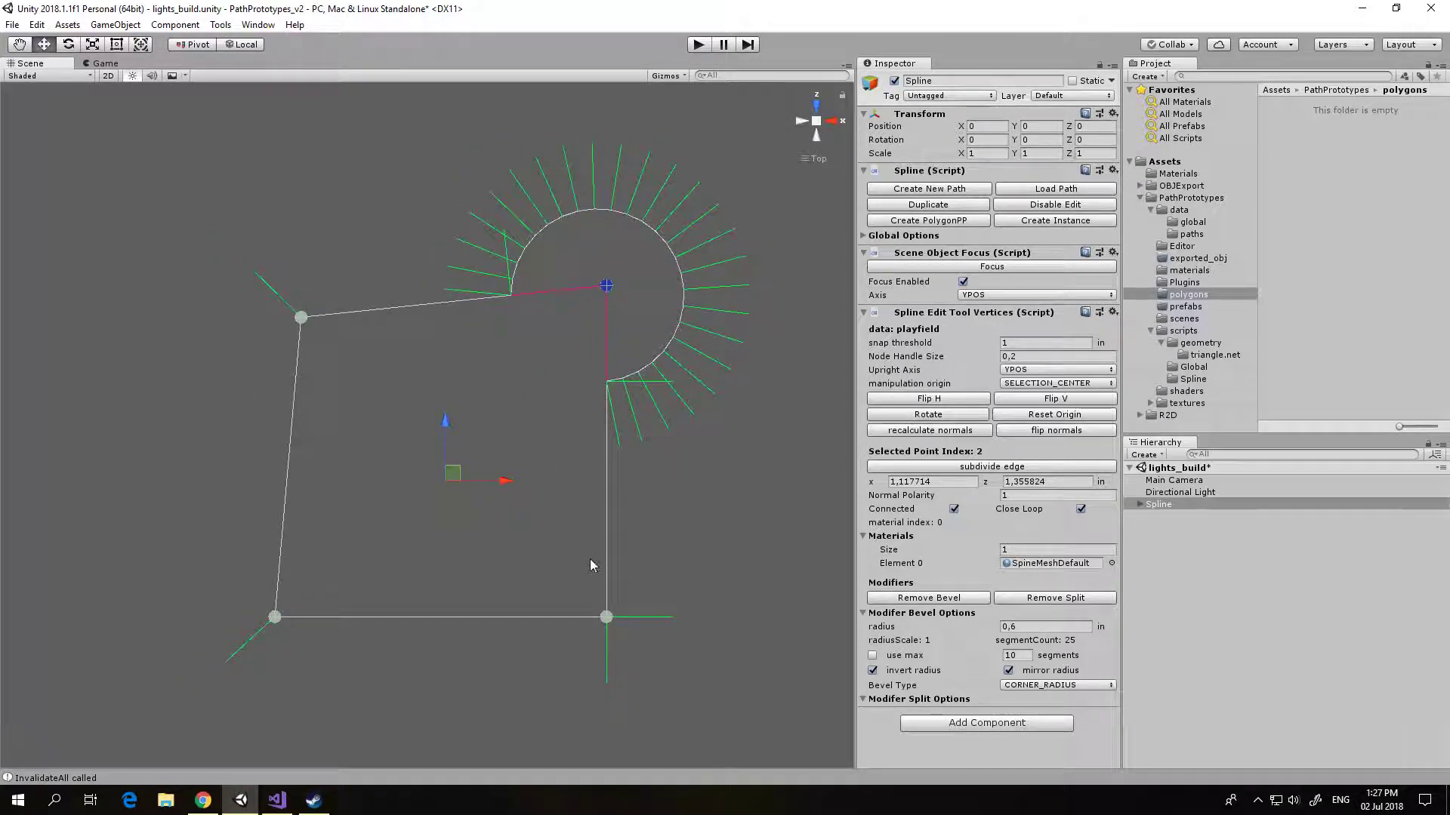
Step: Subdivide the right edge, pull the new node outward to about x 1.74, z -0.14, and move the beveled node to about x 1.33, z 1.07
left_click(607, 613)
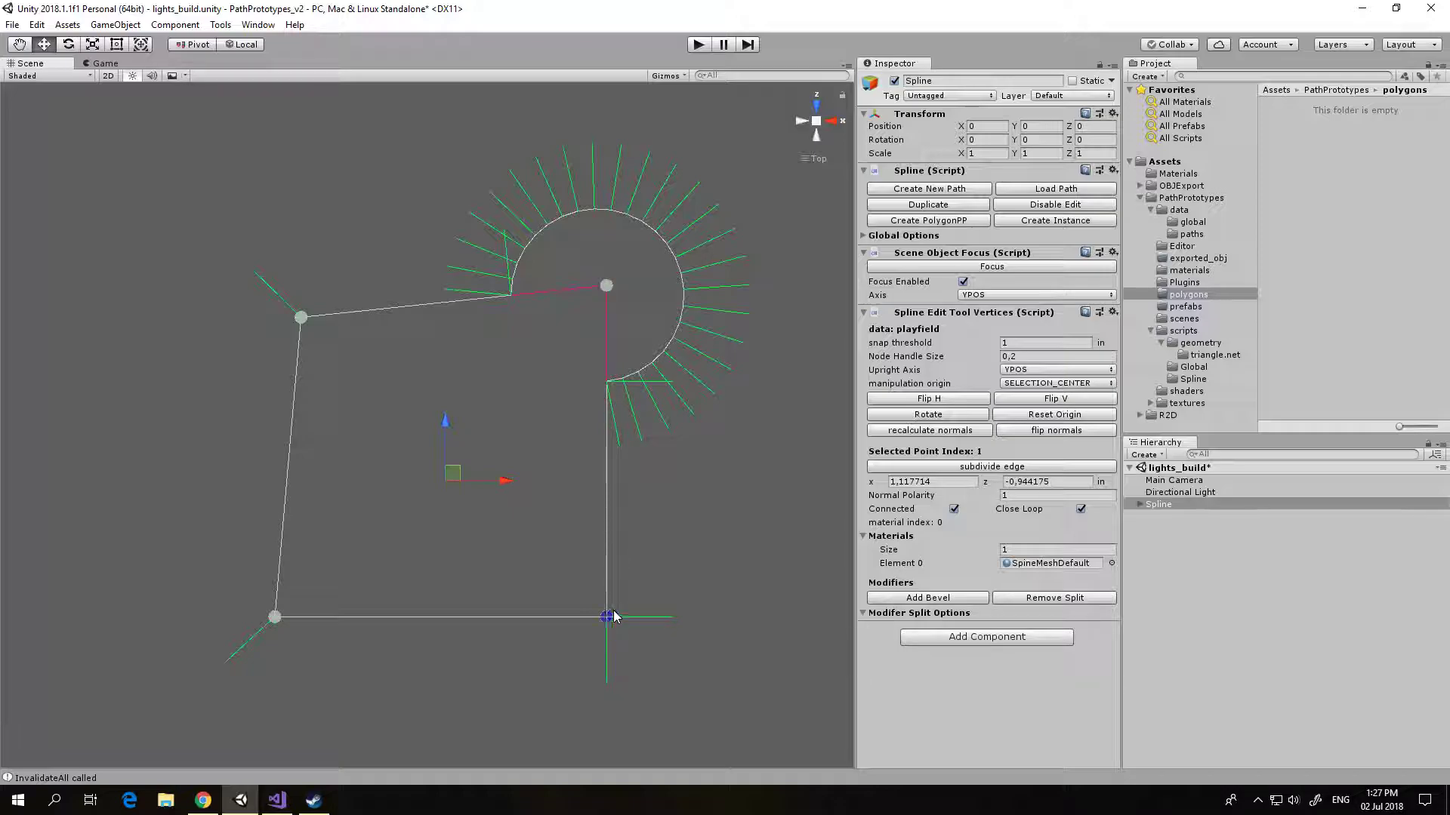
left_click(935, 468)
left_click_drag(606, 451, 695, 502)
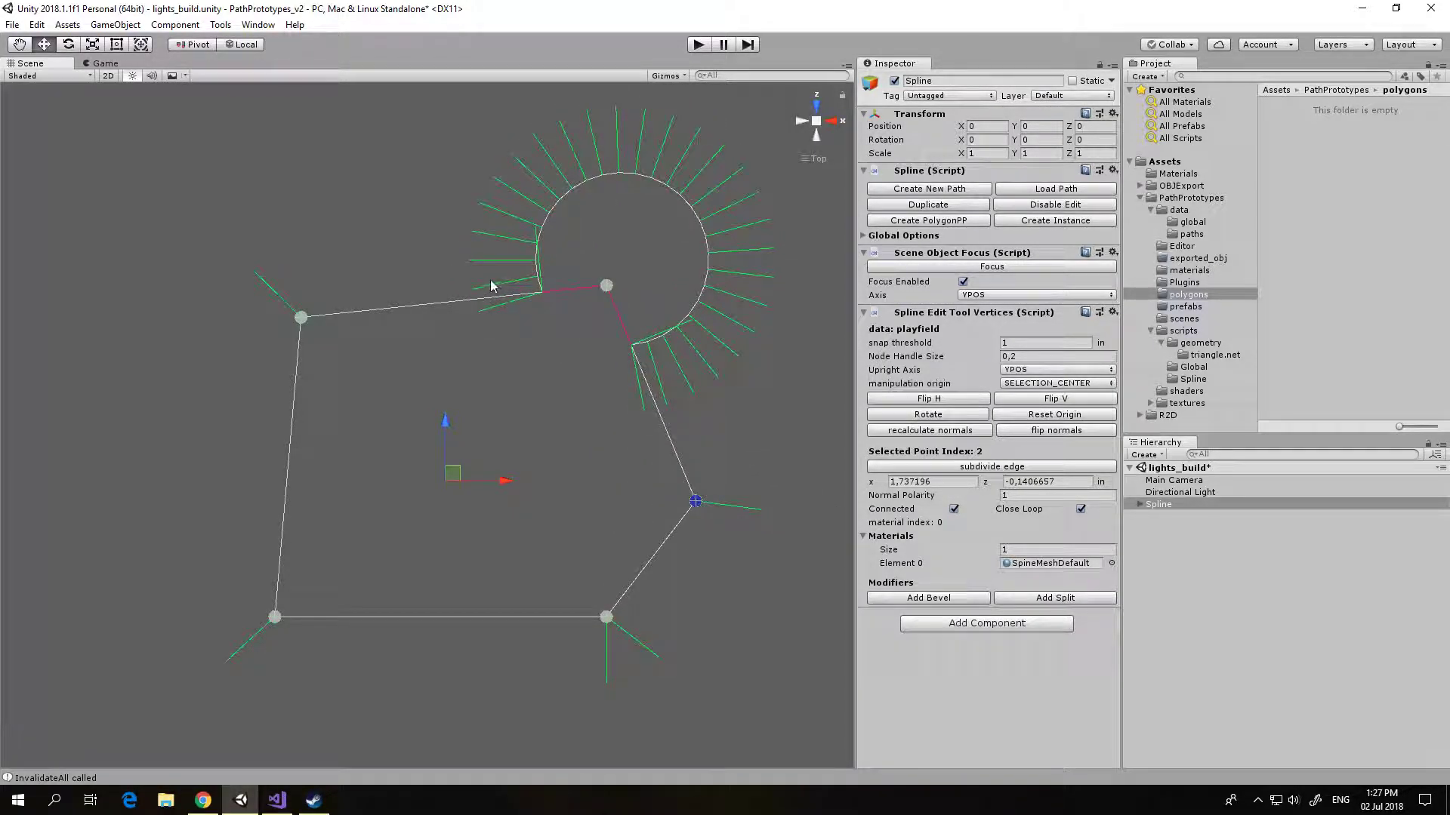
left_click_drag(606, 285, 635, 333)
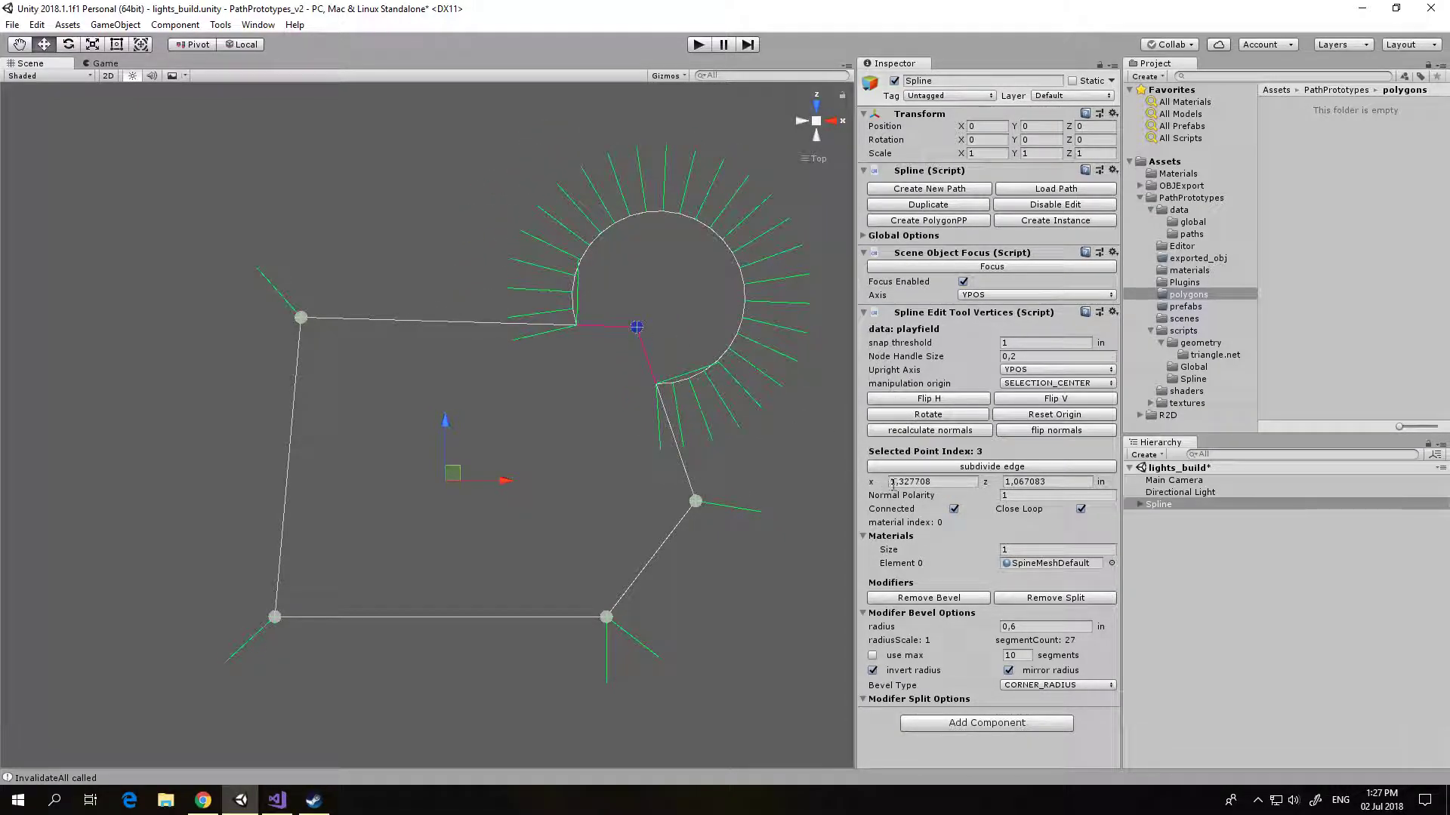
Step: Create a PolygonPP object from the playfield spline, build its filled mesh, and assign the metal_1 material to it
left_click(864, 235)
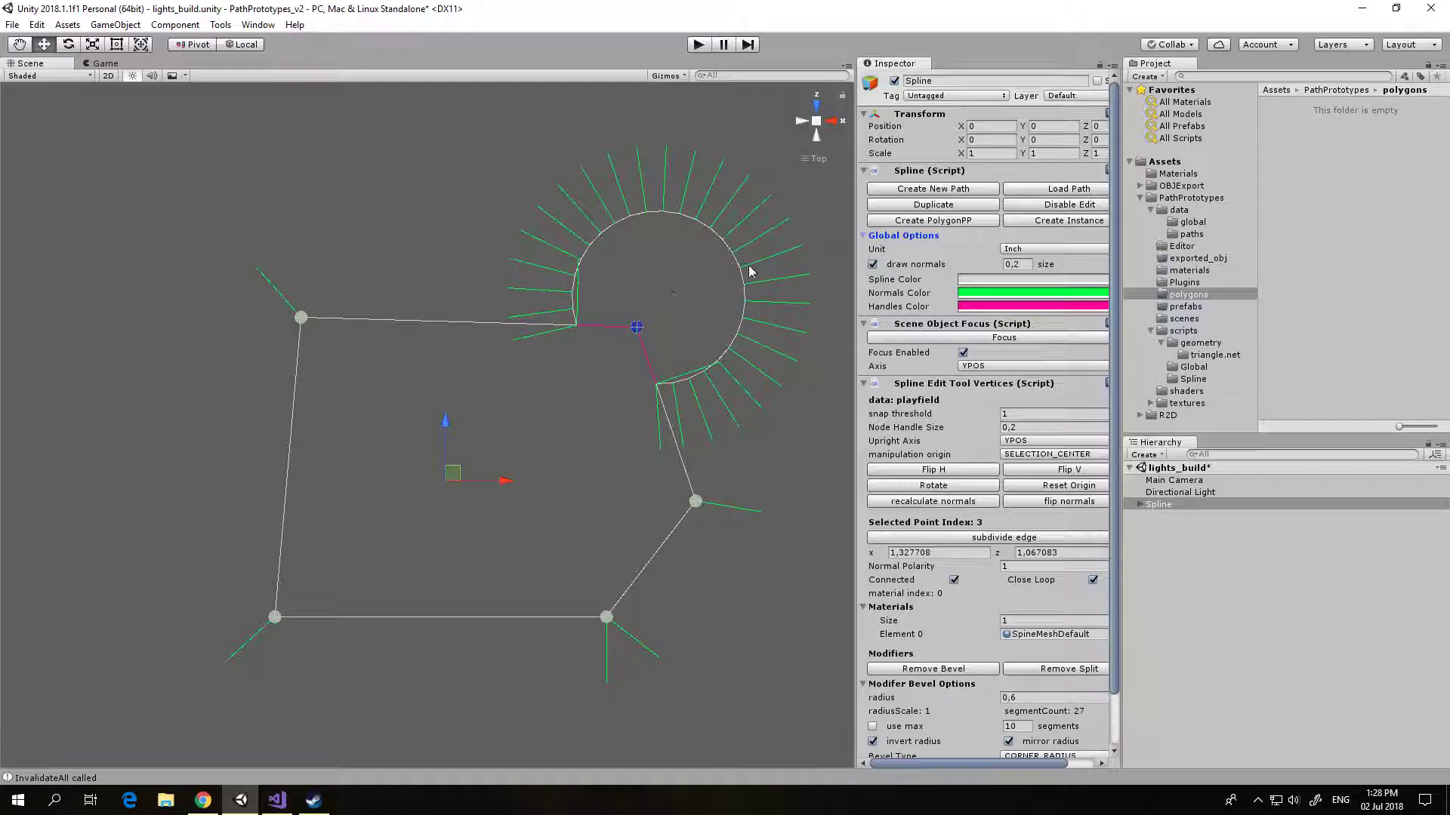
left_click(919, 220)
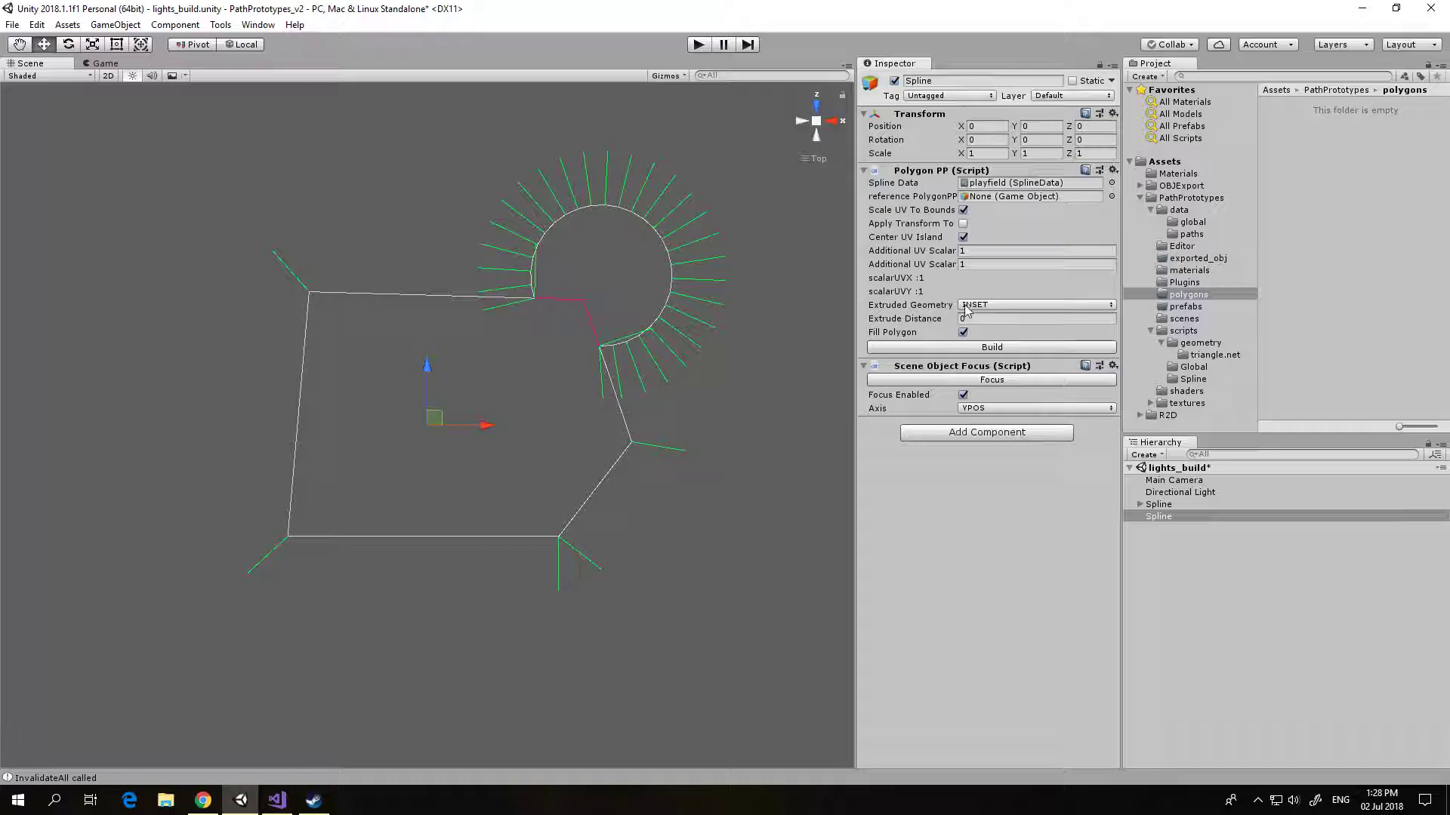
left_click(970, 347)
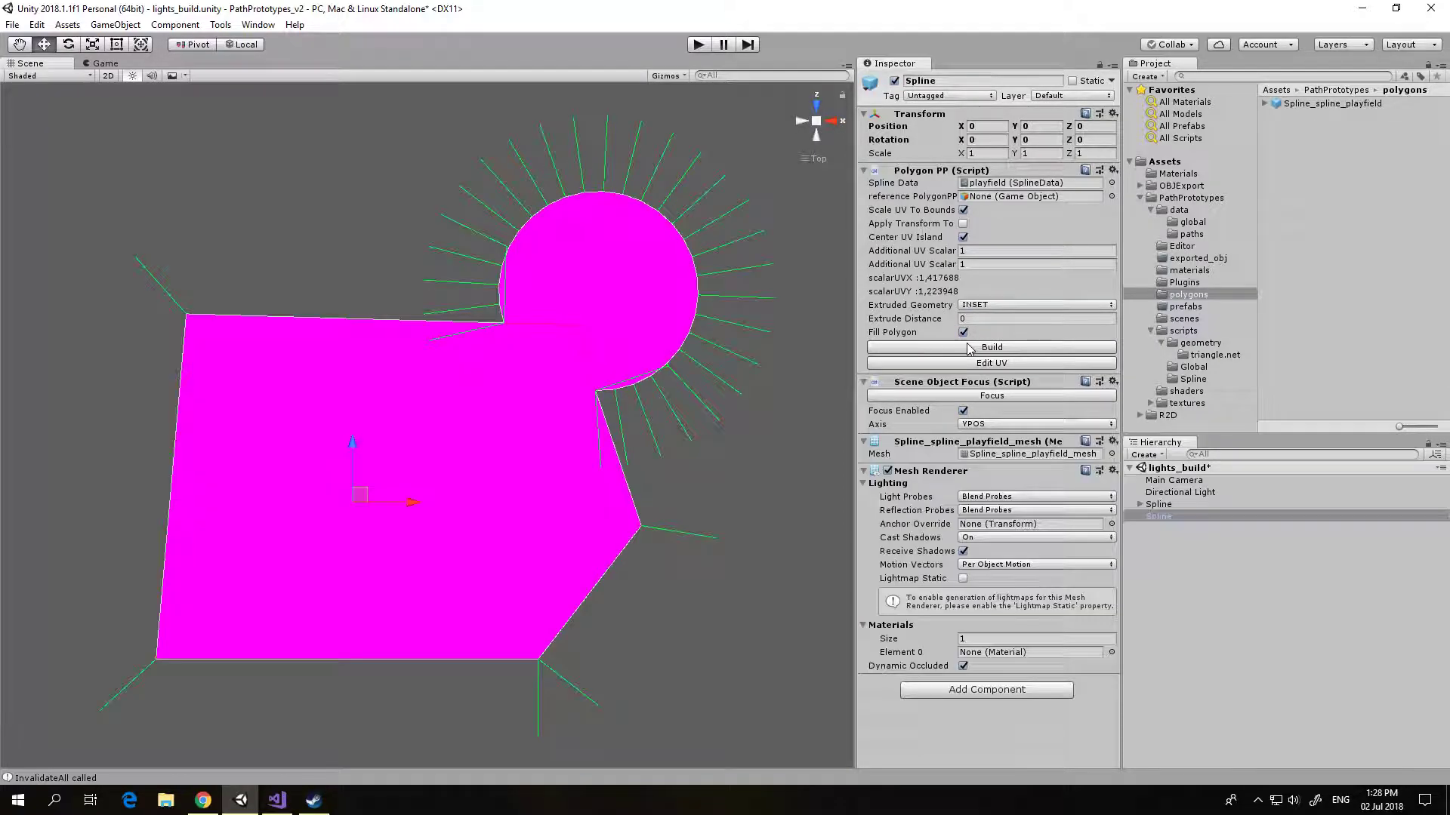
left_click(1188, 271)
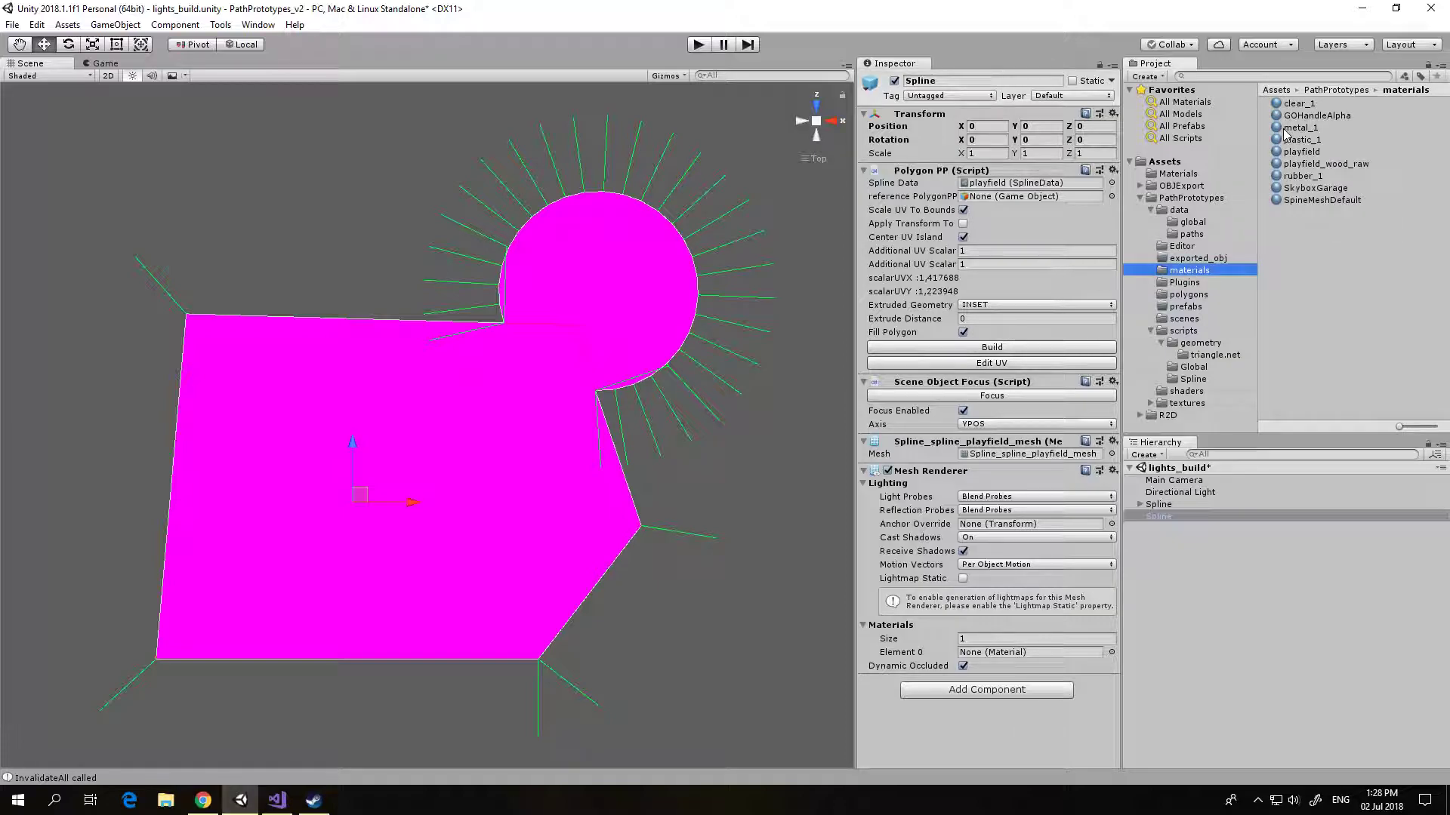
left_click_drag(1286, 129, 1025, 650)
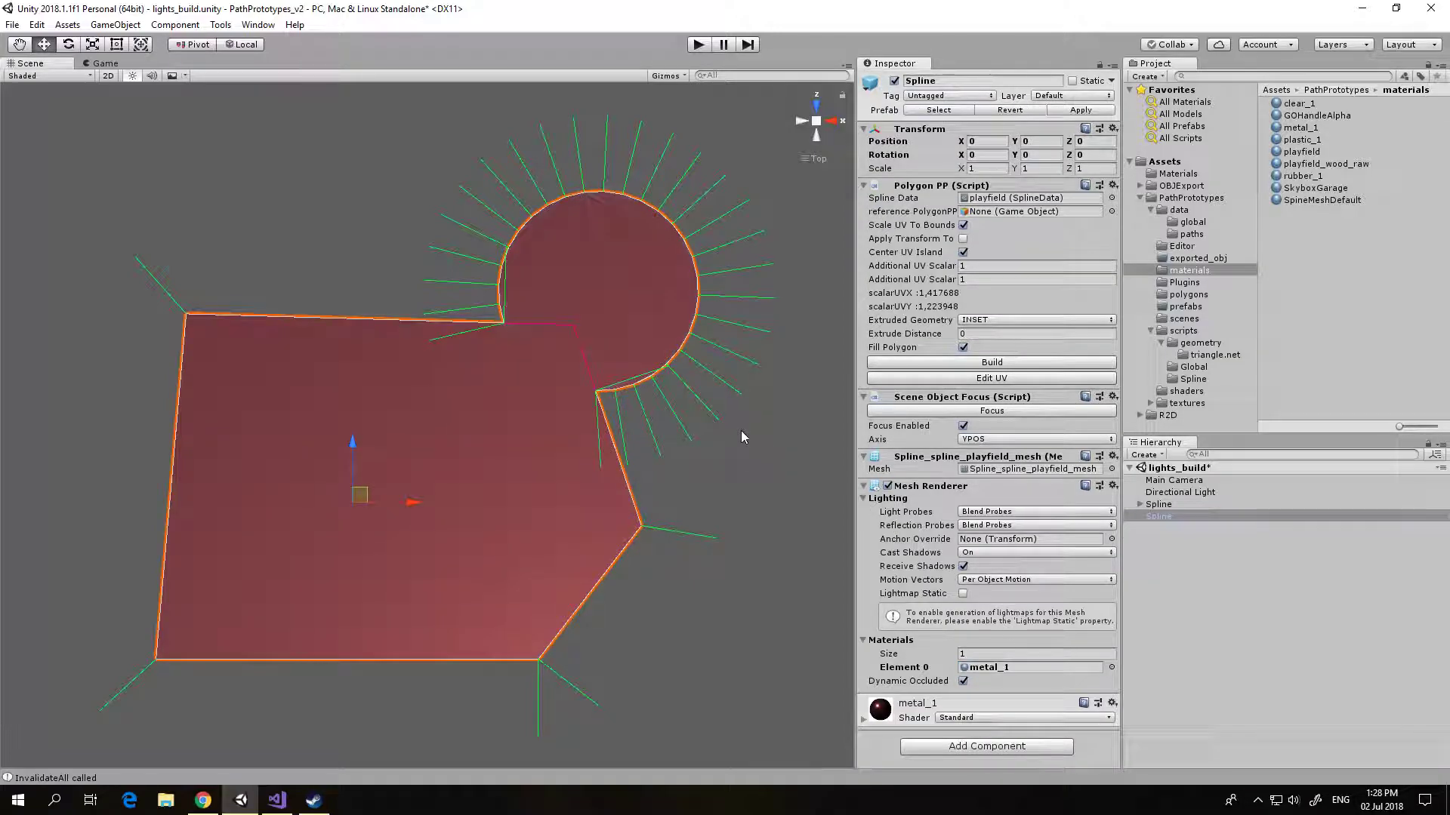
Step: Export only the selected polygon mesh as a Wavefront OBJ, replacing the existing shape_1.obj in the obj folder
left_click(12, 24)
mouse_move(151, 229)
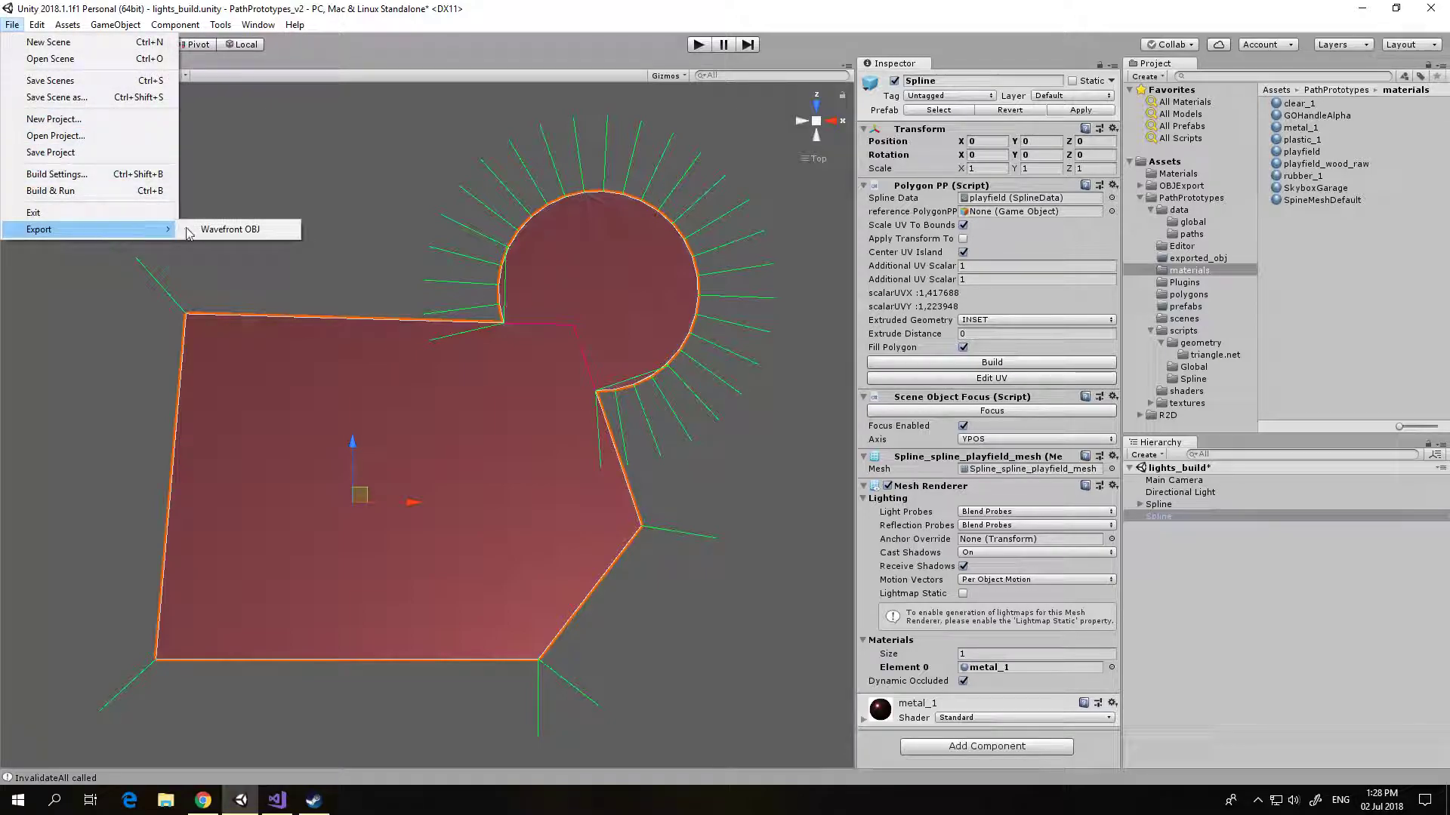
left_click(253, 228)
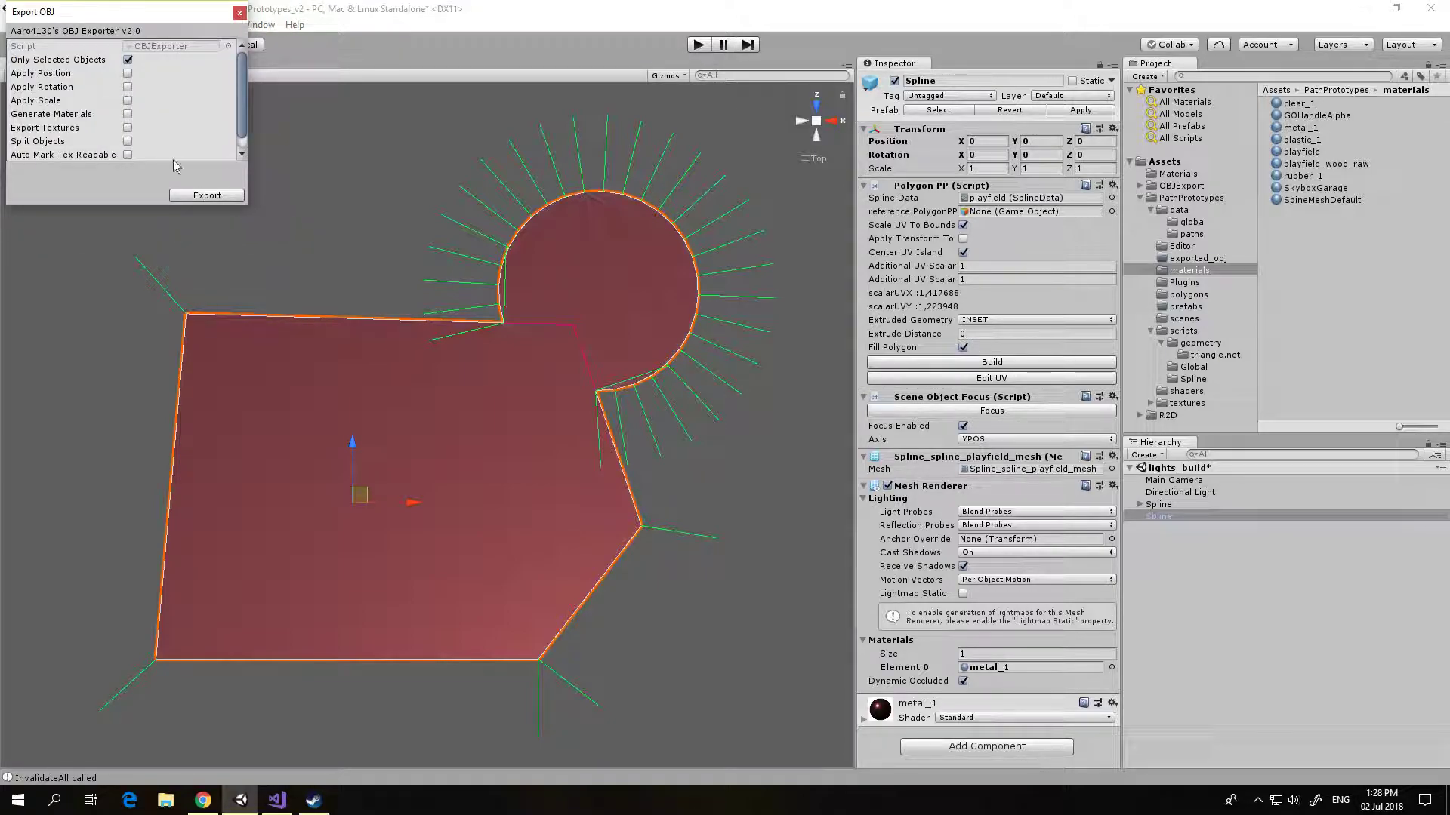
left_click(208, 194)
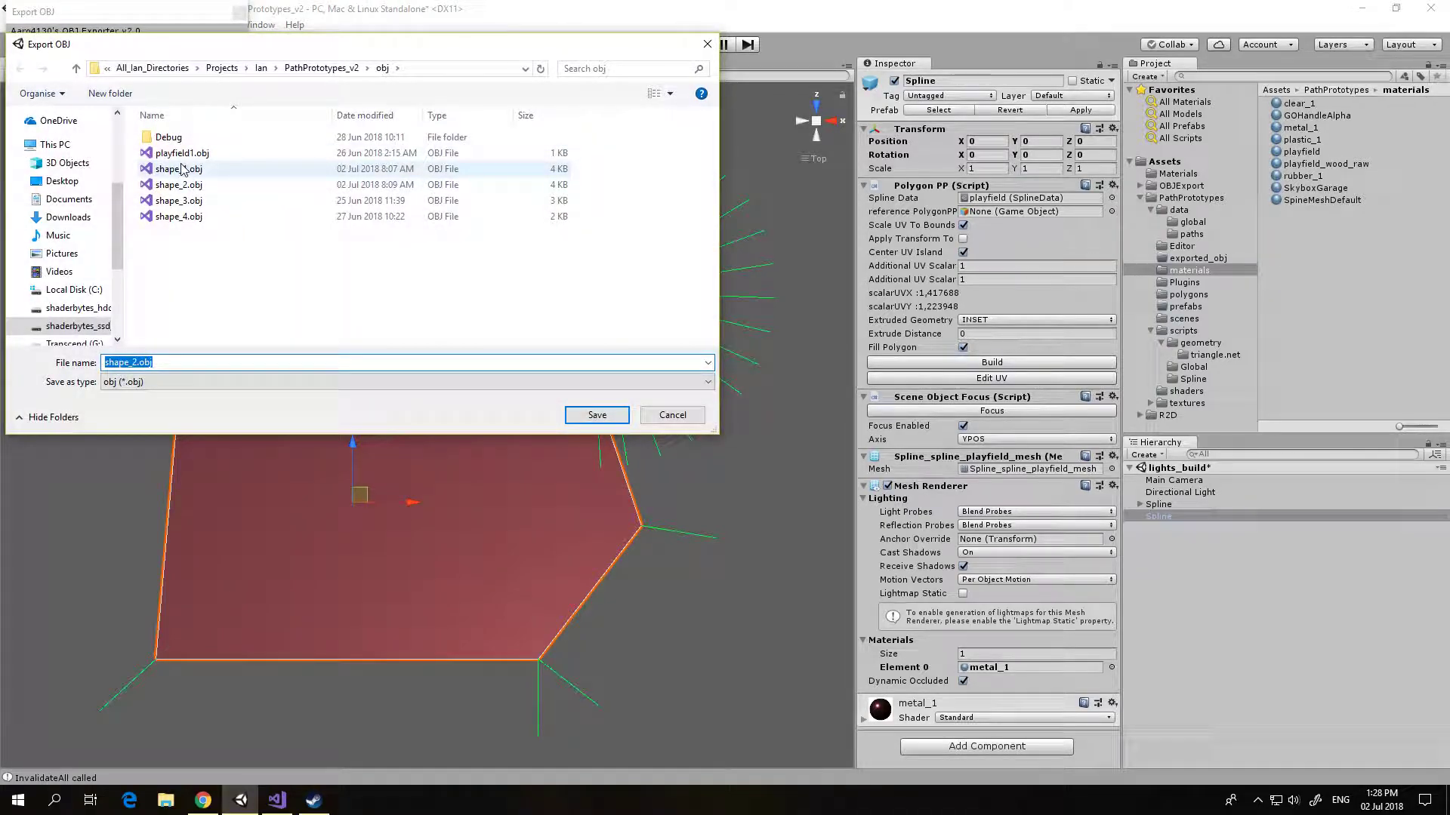
left_click(183, 169)
left_click(596, 415)
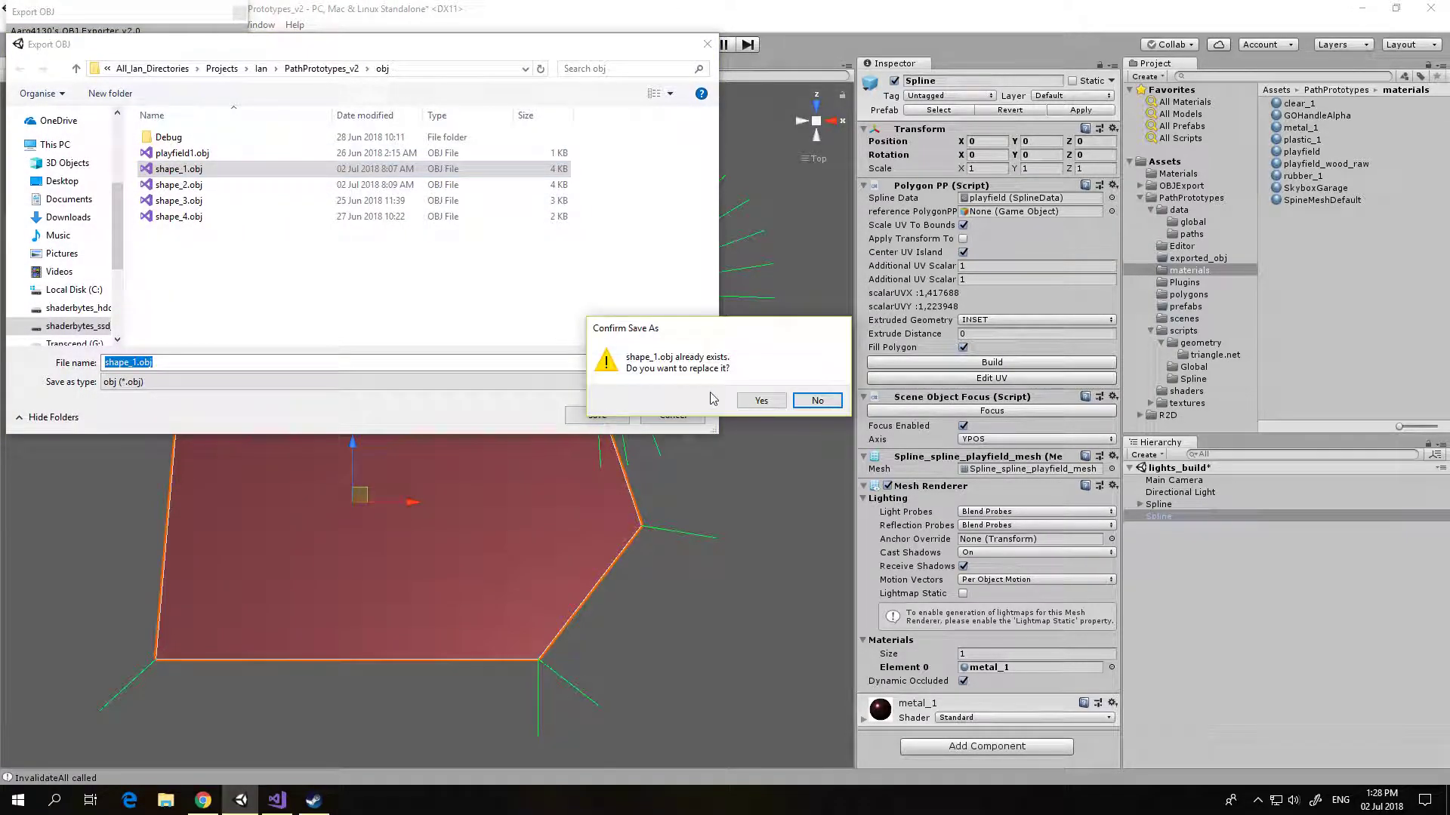
left_click(758, 401)
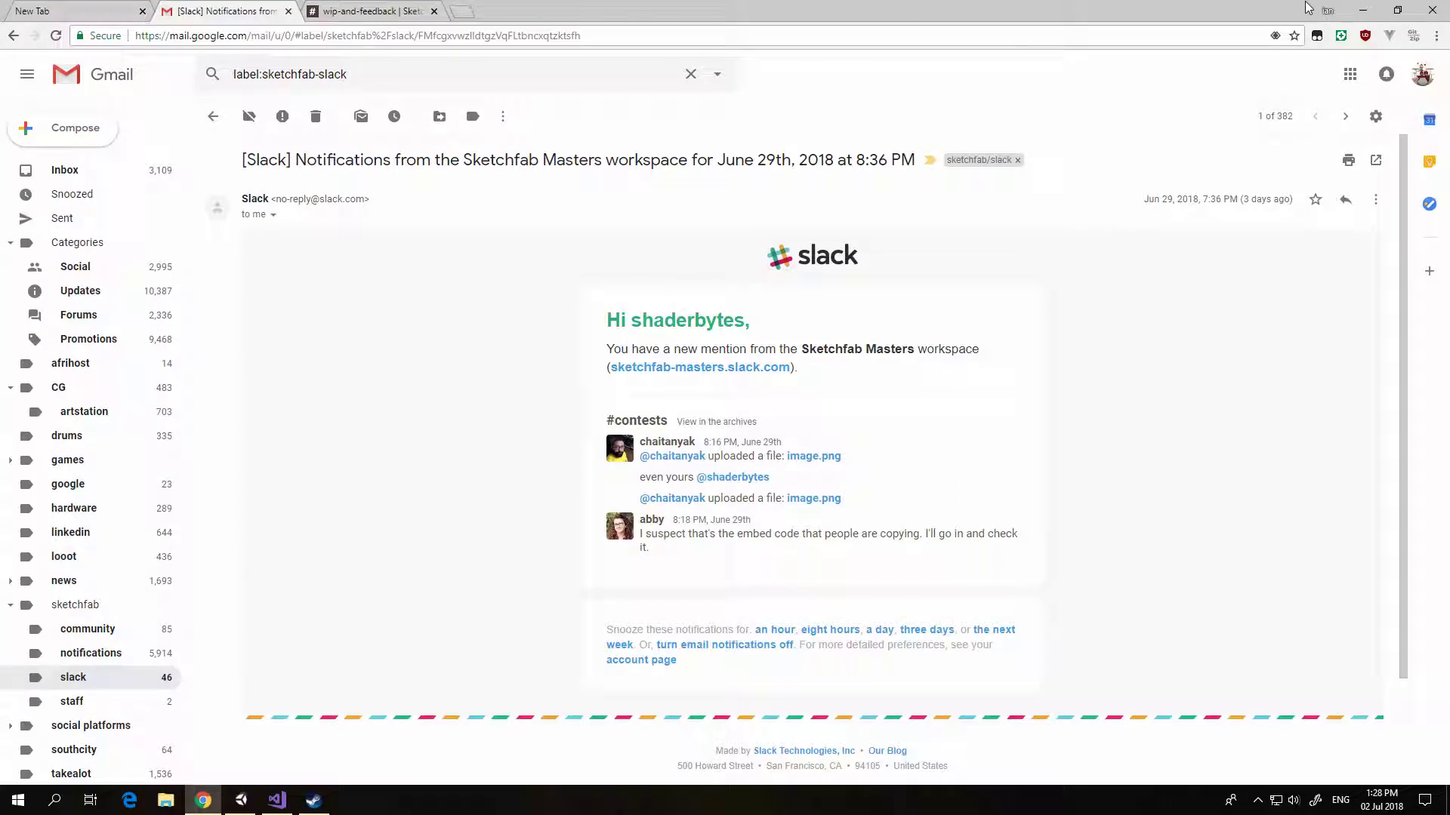
Step: Switch to Blender and import shape_1.obj from the obj folder as a Wavefront OBJ
left_click(1363, 10)
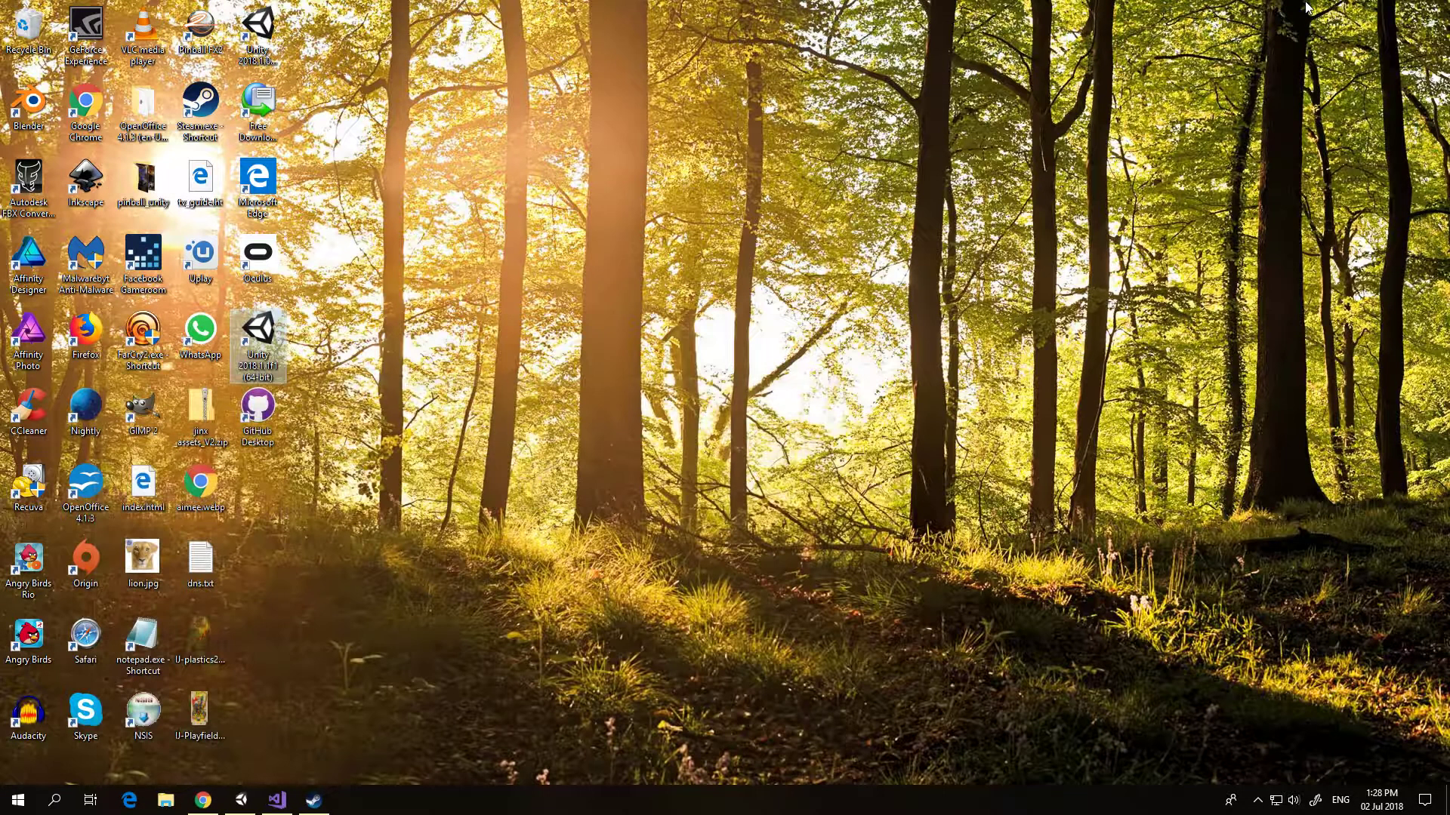
double_click(31, 104)
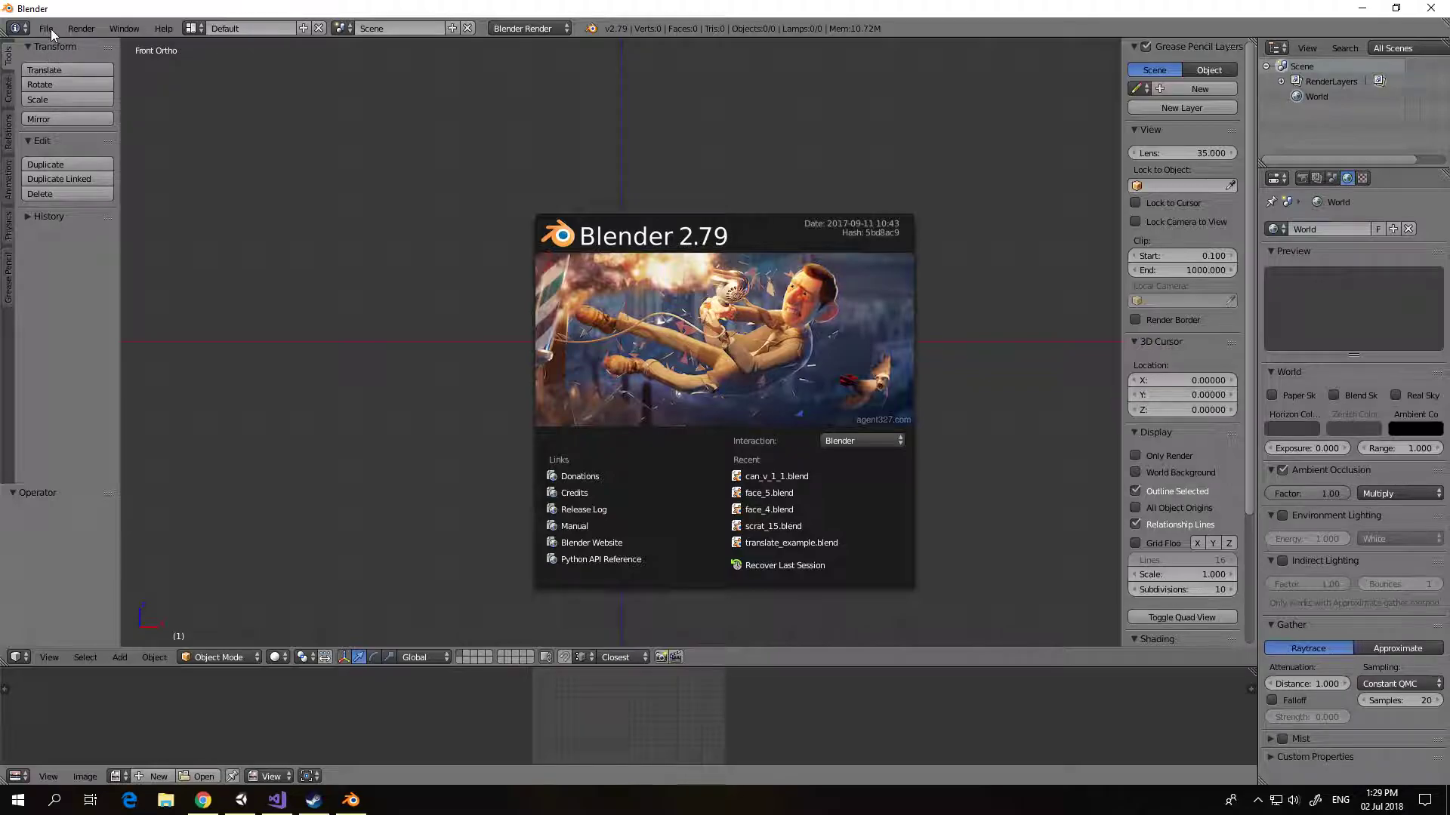
left_click(51, 29)
left_click(46, 28)
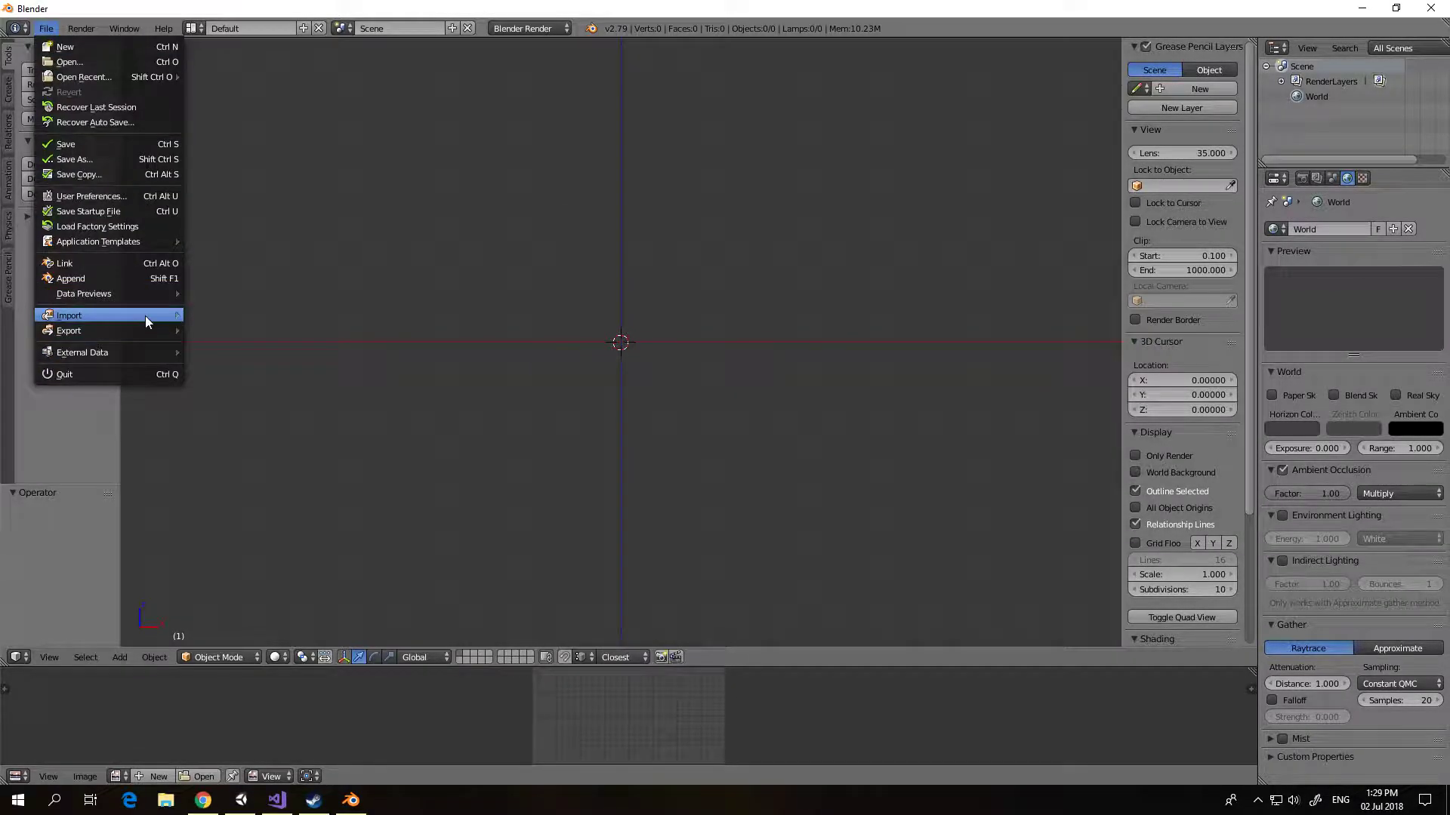
mouse_move(145, 315)
left_click(283, 409)
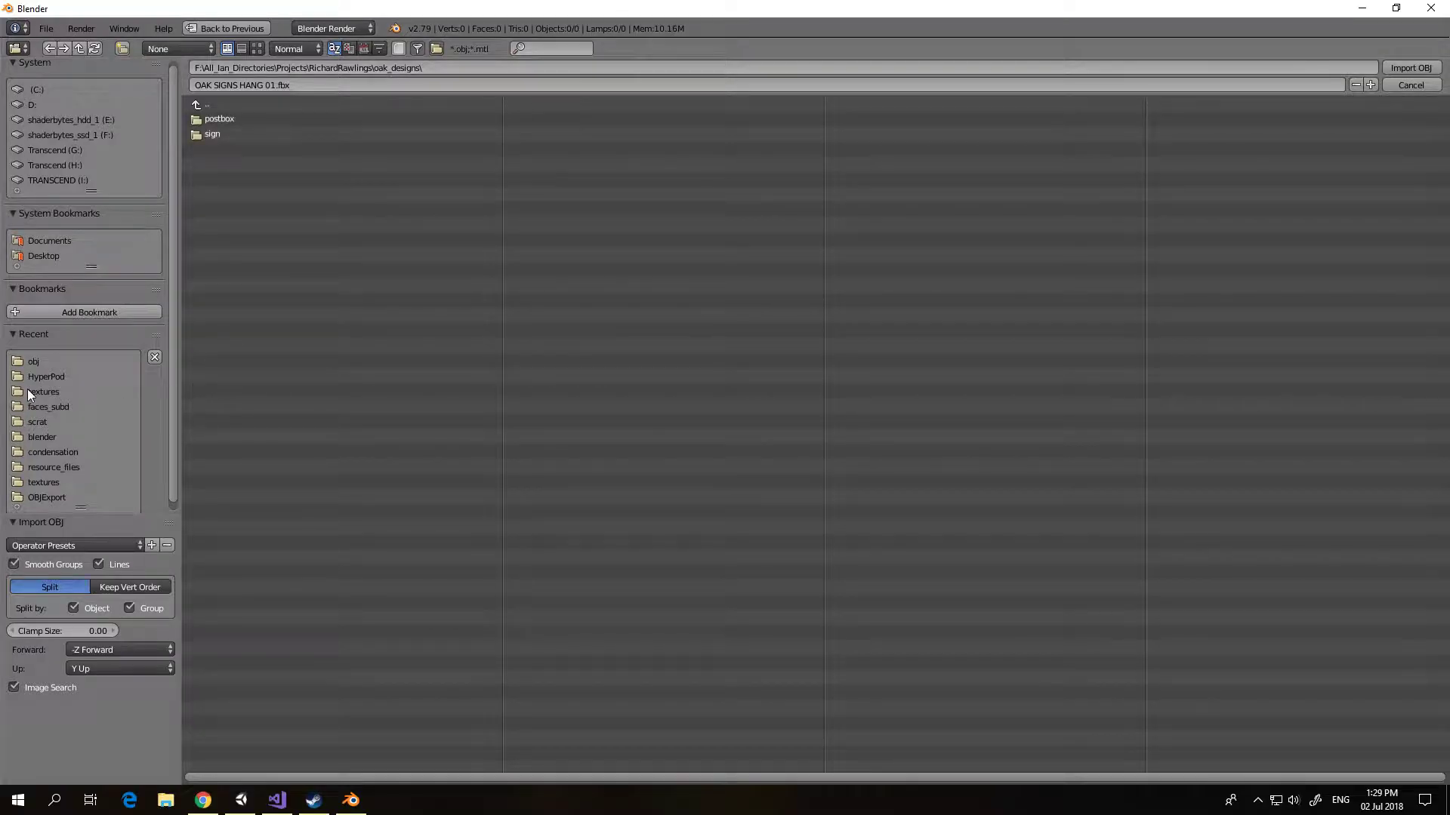
left_click(51, 360)
double_click(224, 144)
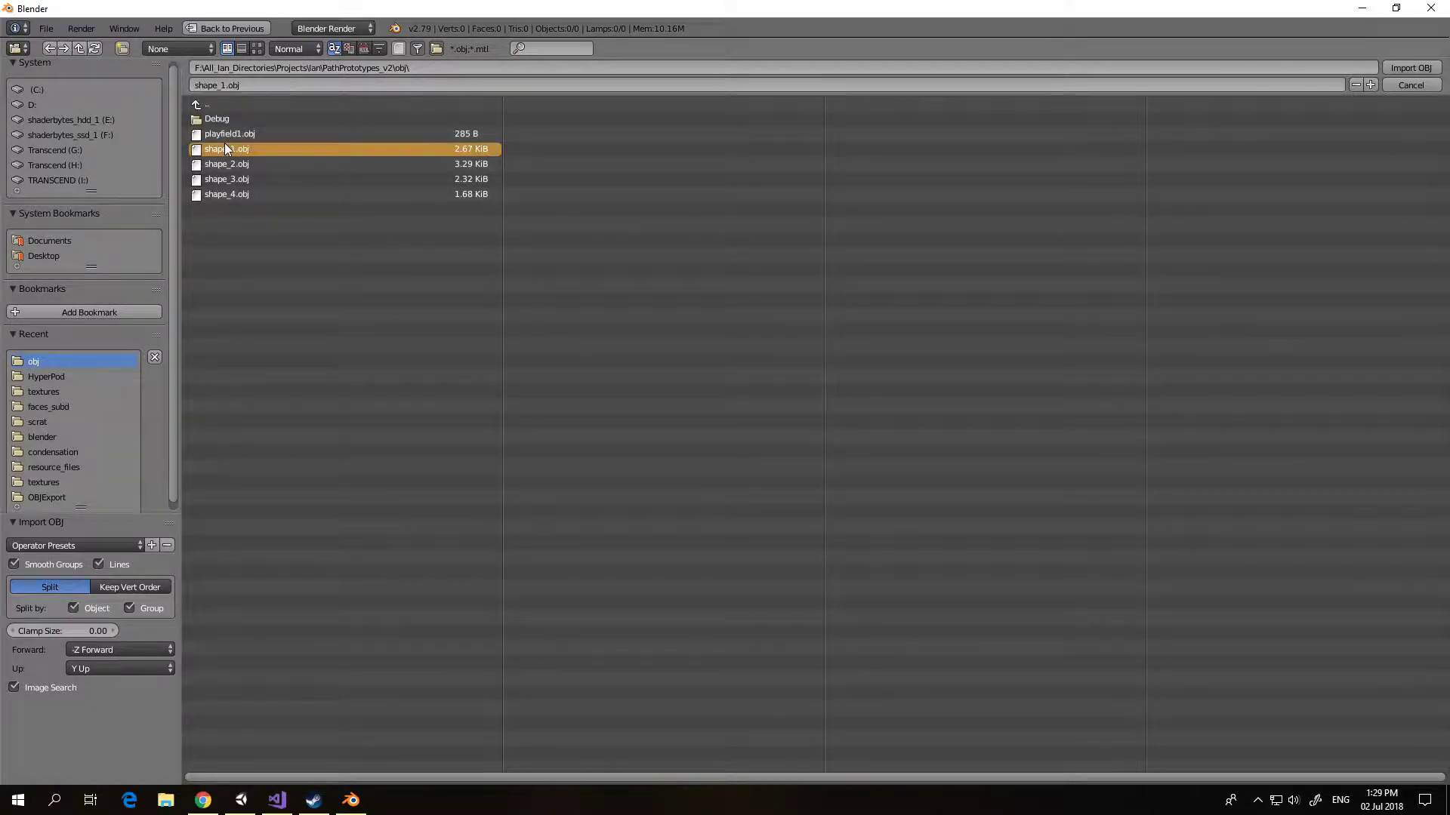
Step: Examine the imported shape_1 mesh from the top and its UV map in the UV editor, and switch to an empty layer
middle_click_drag(536, 284, 522, 412)
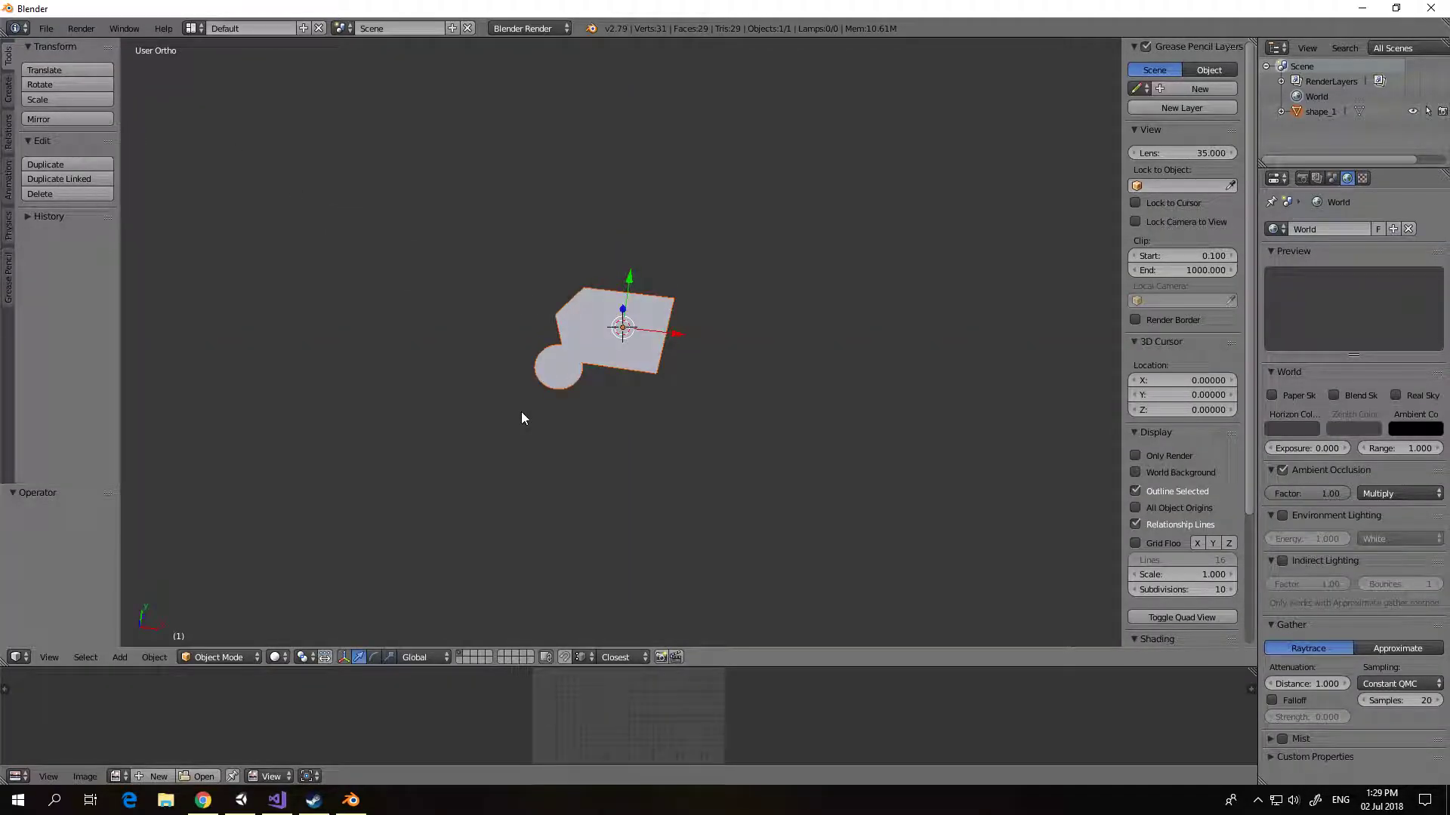
key("KP_7")
right_click(601, 351)
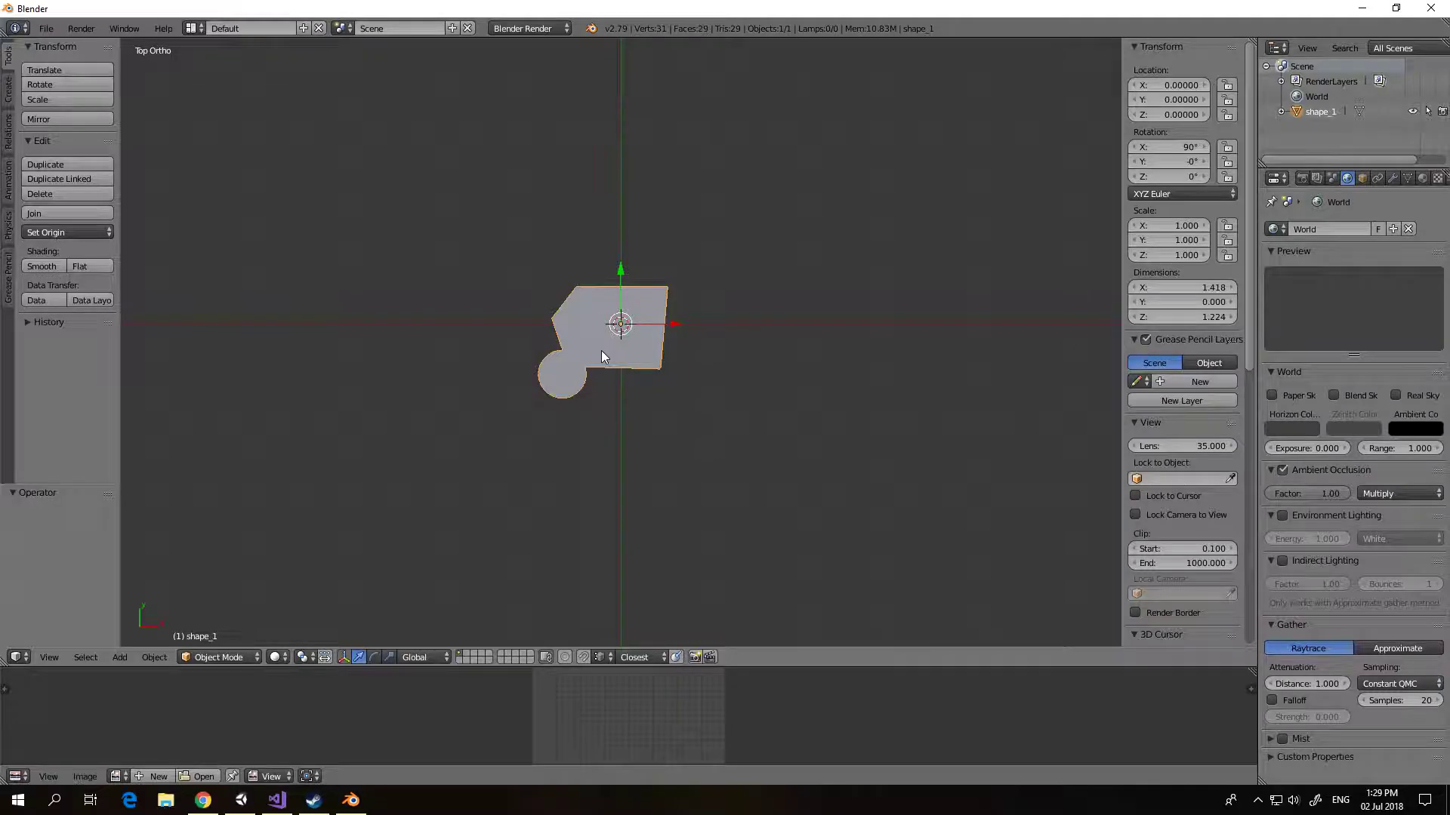
key("Tab")
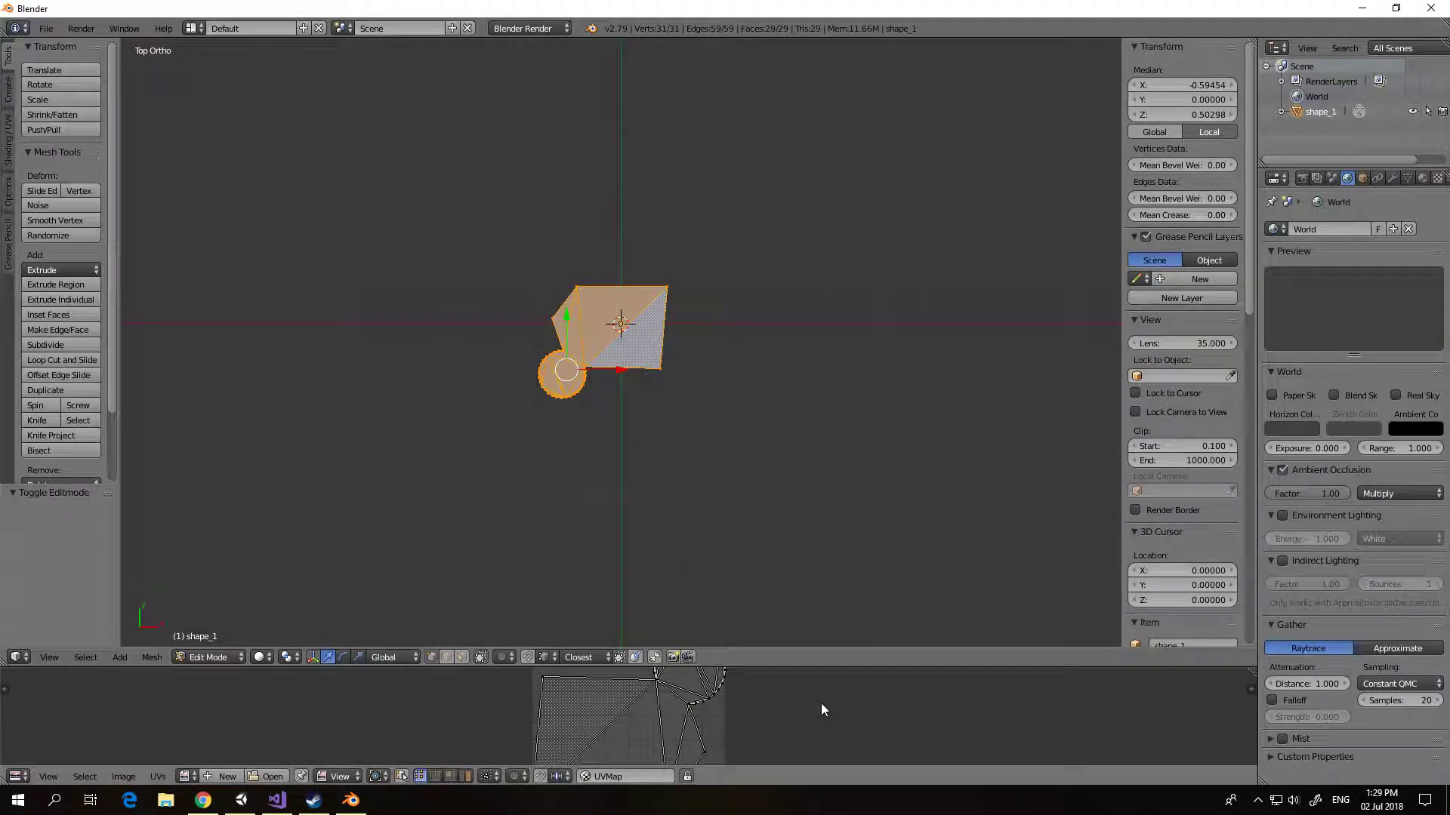
key("shift+space")
scroll(802, 627, "up", 3)
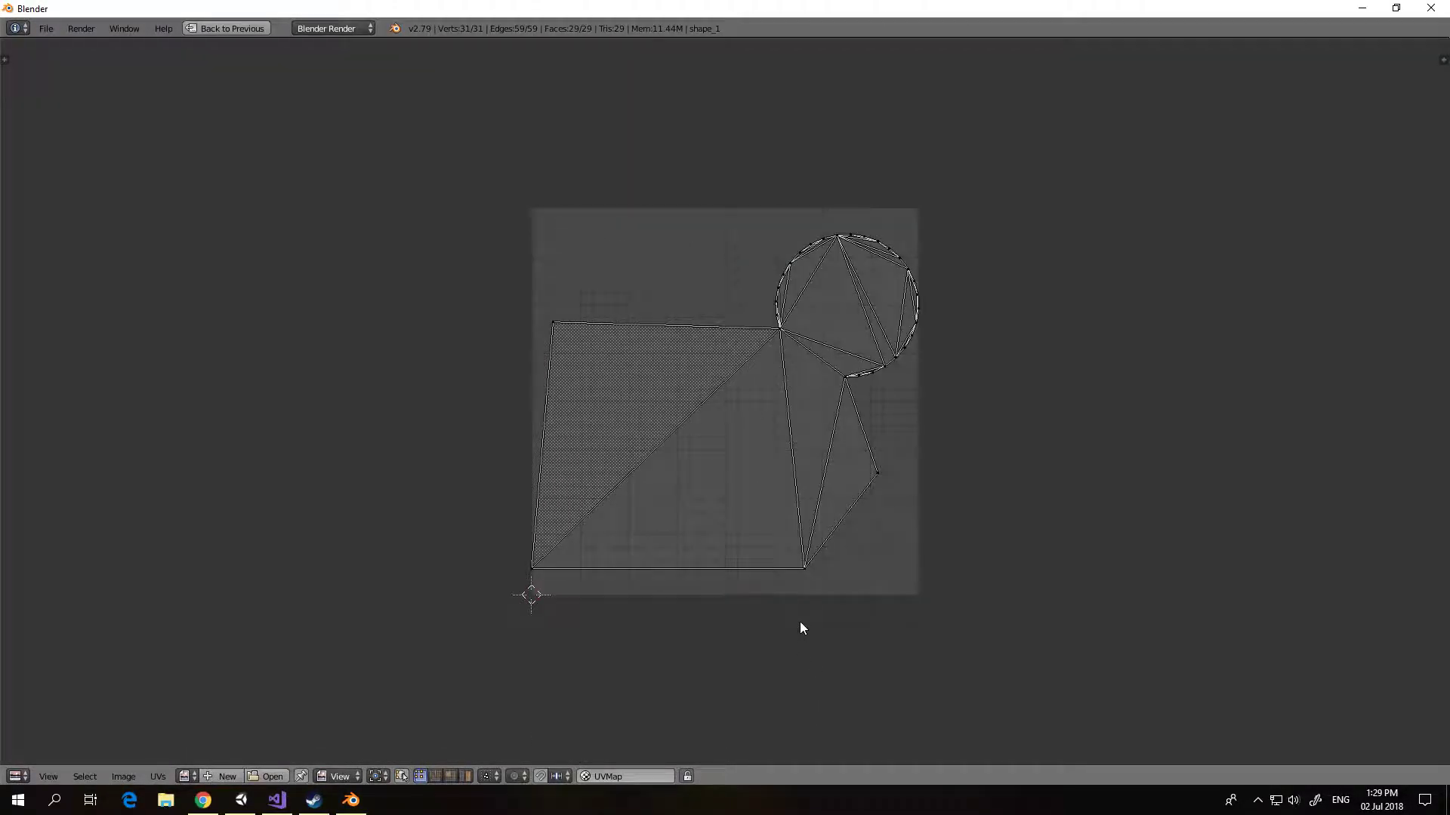
middle_click_drag(802, 617, 783, 593)
key("shift+space")
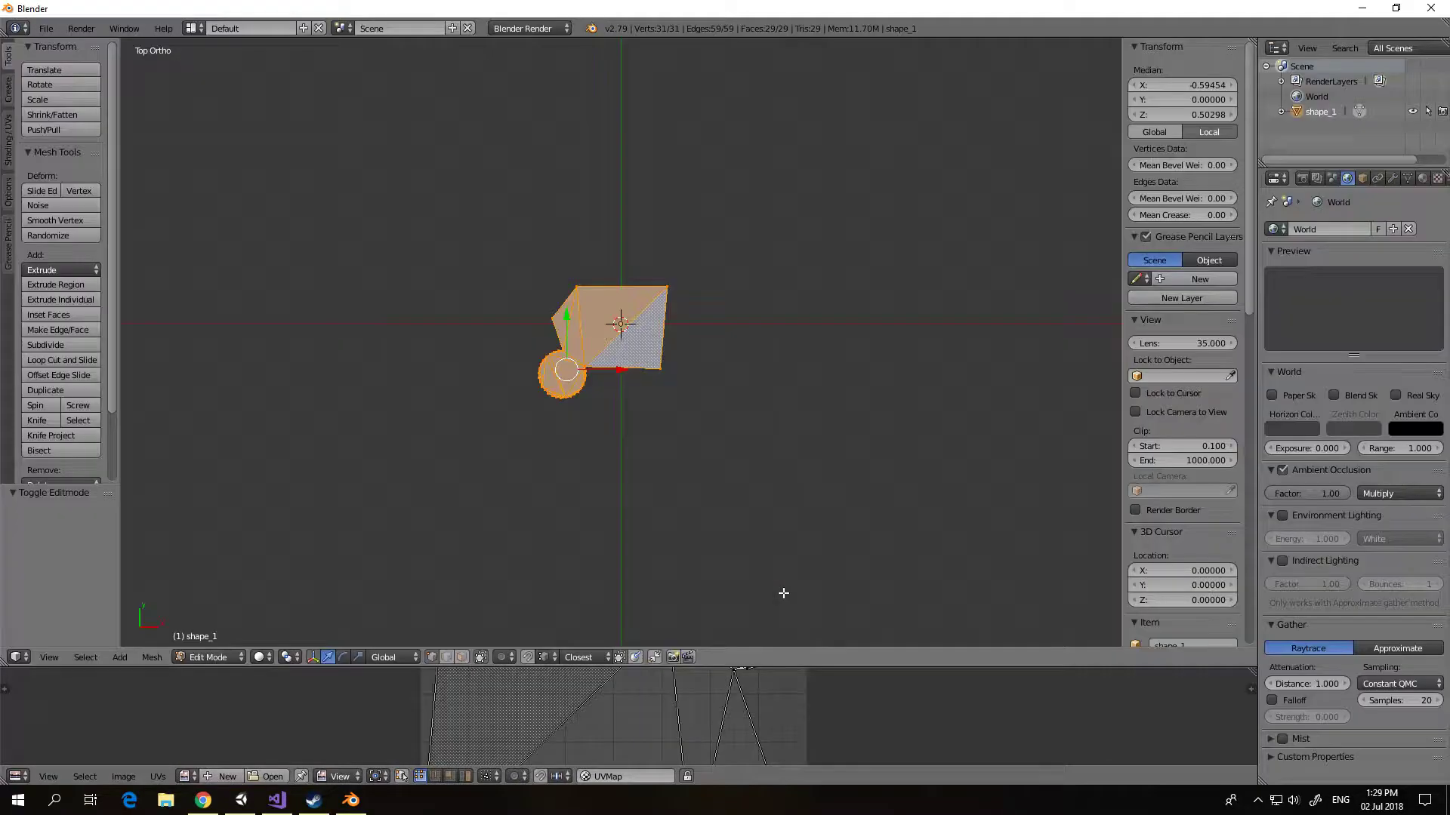
scroll(755, 521, "down", 2)
scroll(764, 734, "down", 3)
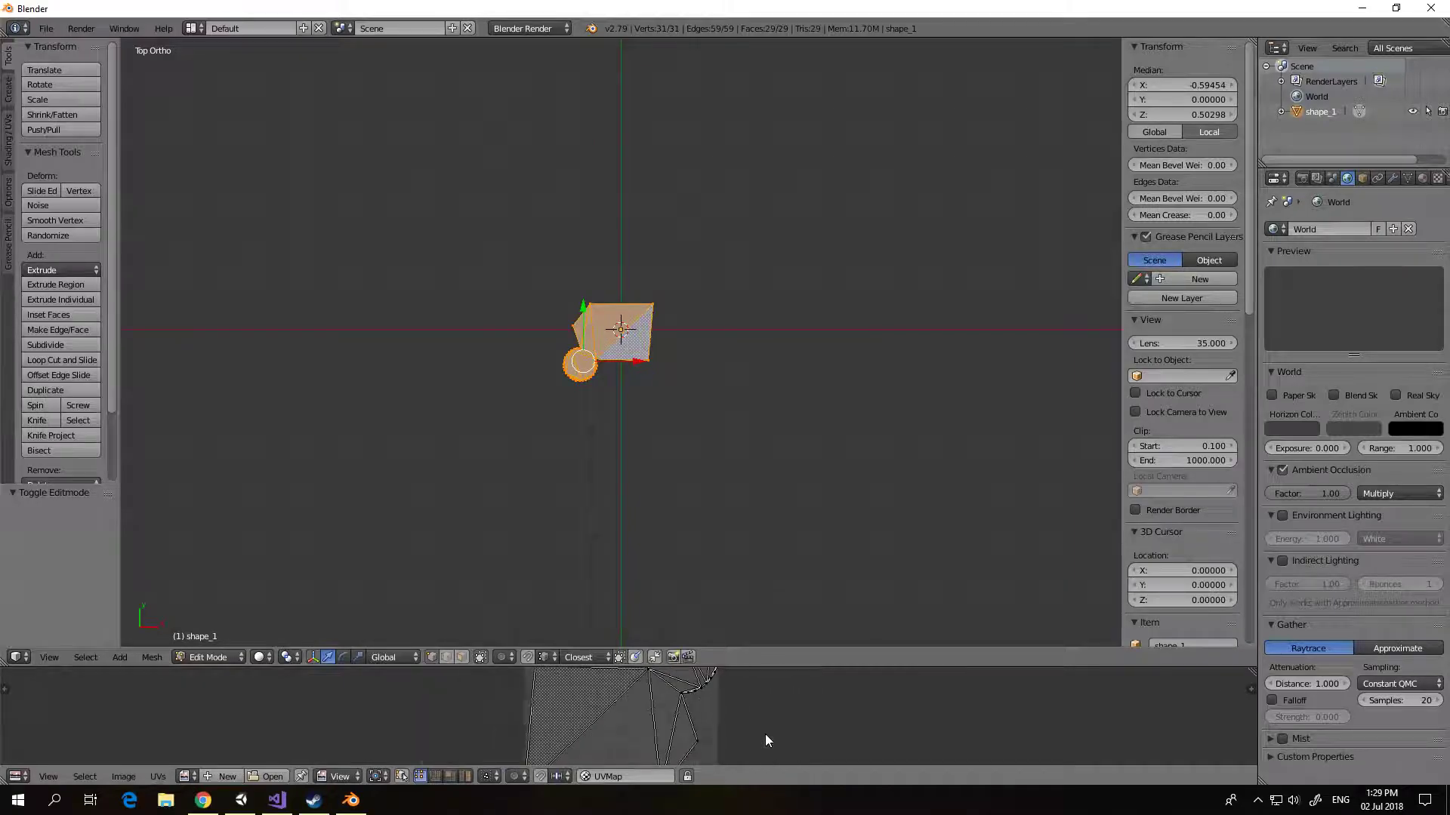
key("Tab")
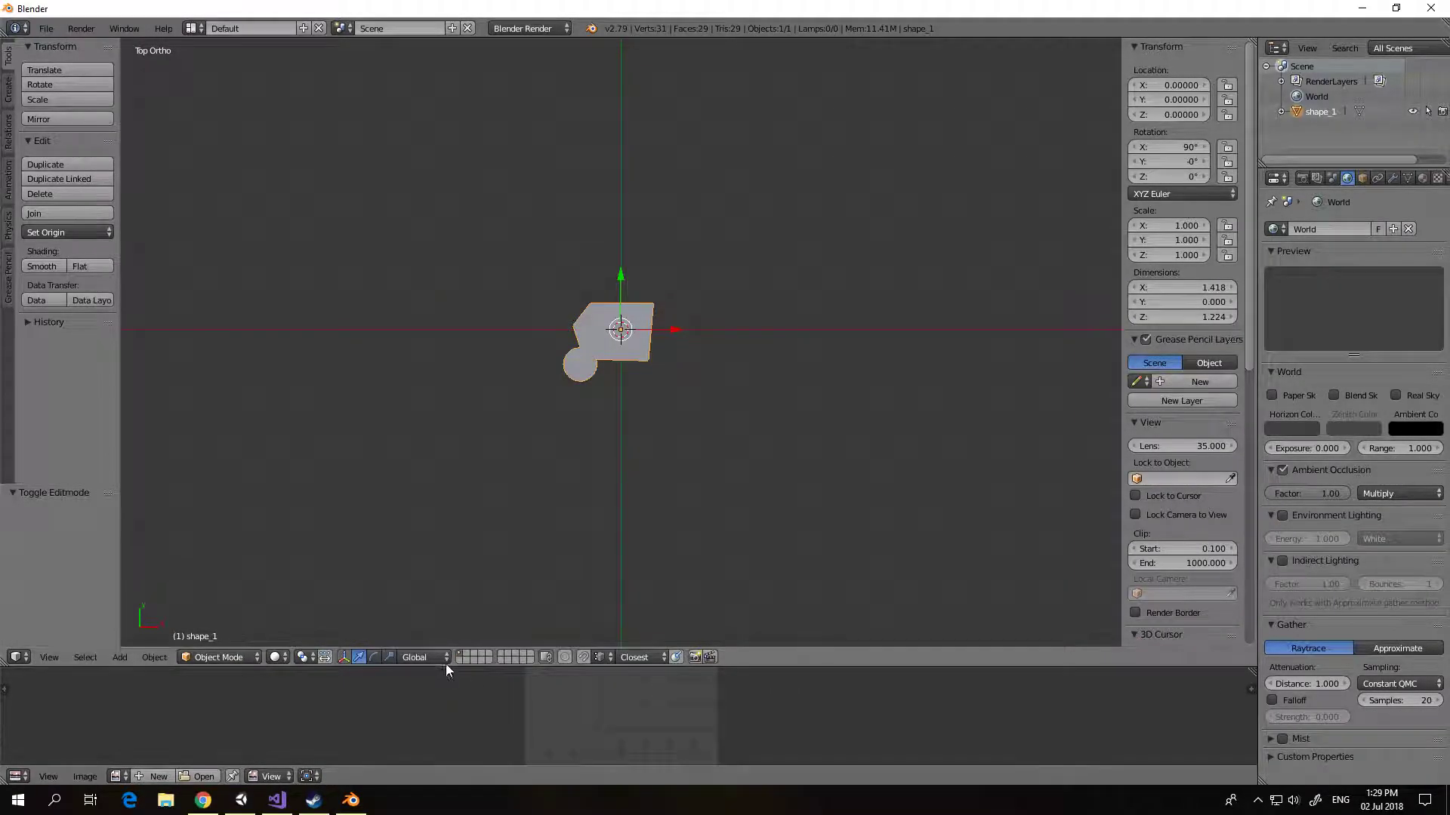
left_click(466, 654)
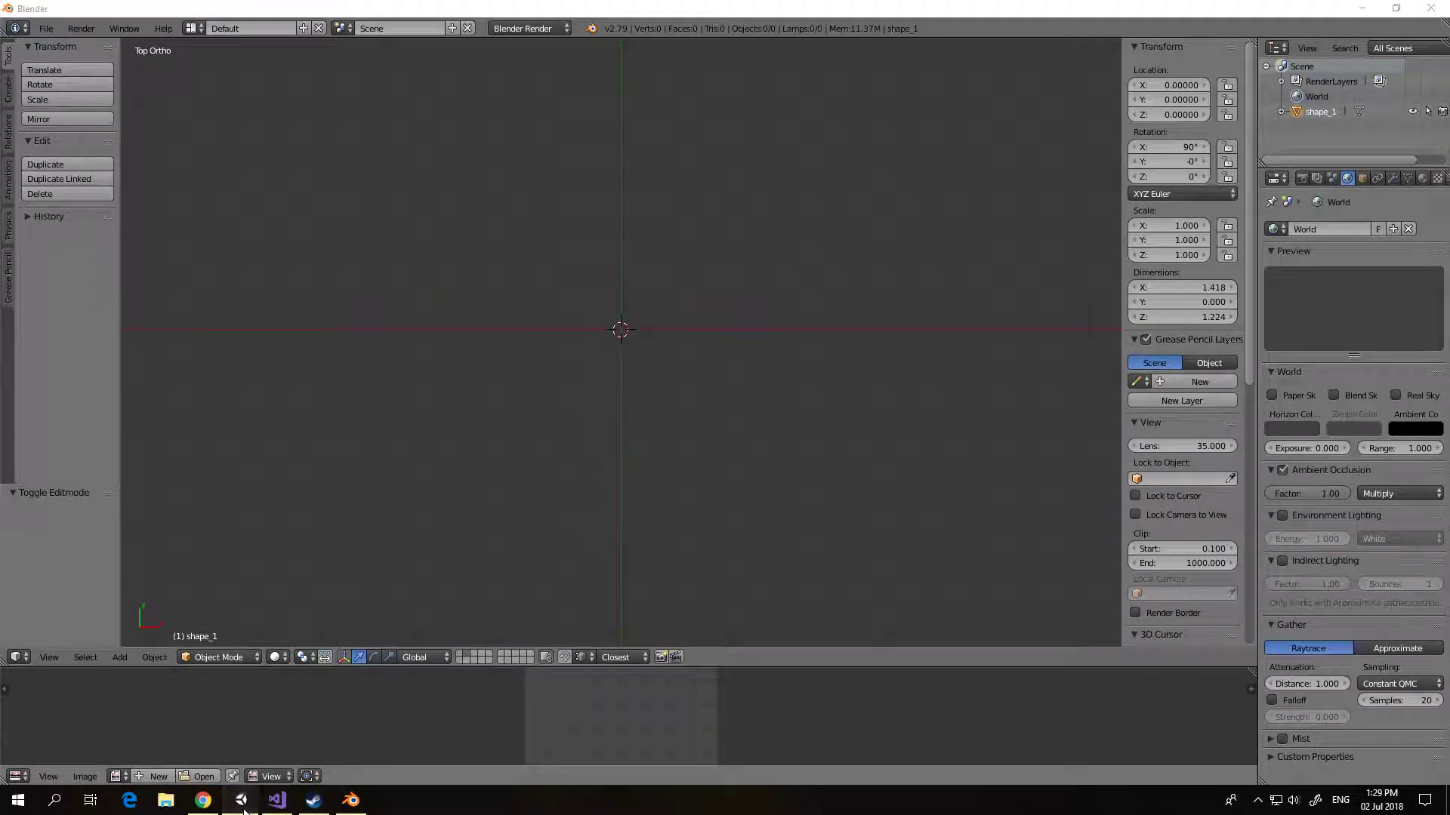
Step: Return to Unity, select the playfield spline, and remove the bevel and split modifiers from its upper-right node
left_click(240, 800)
scroll(445, 519, "down", 2)
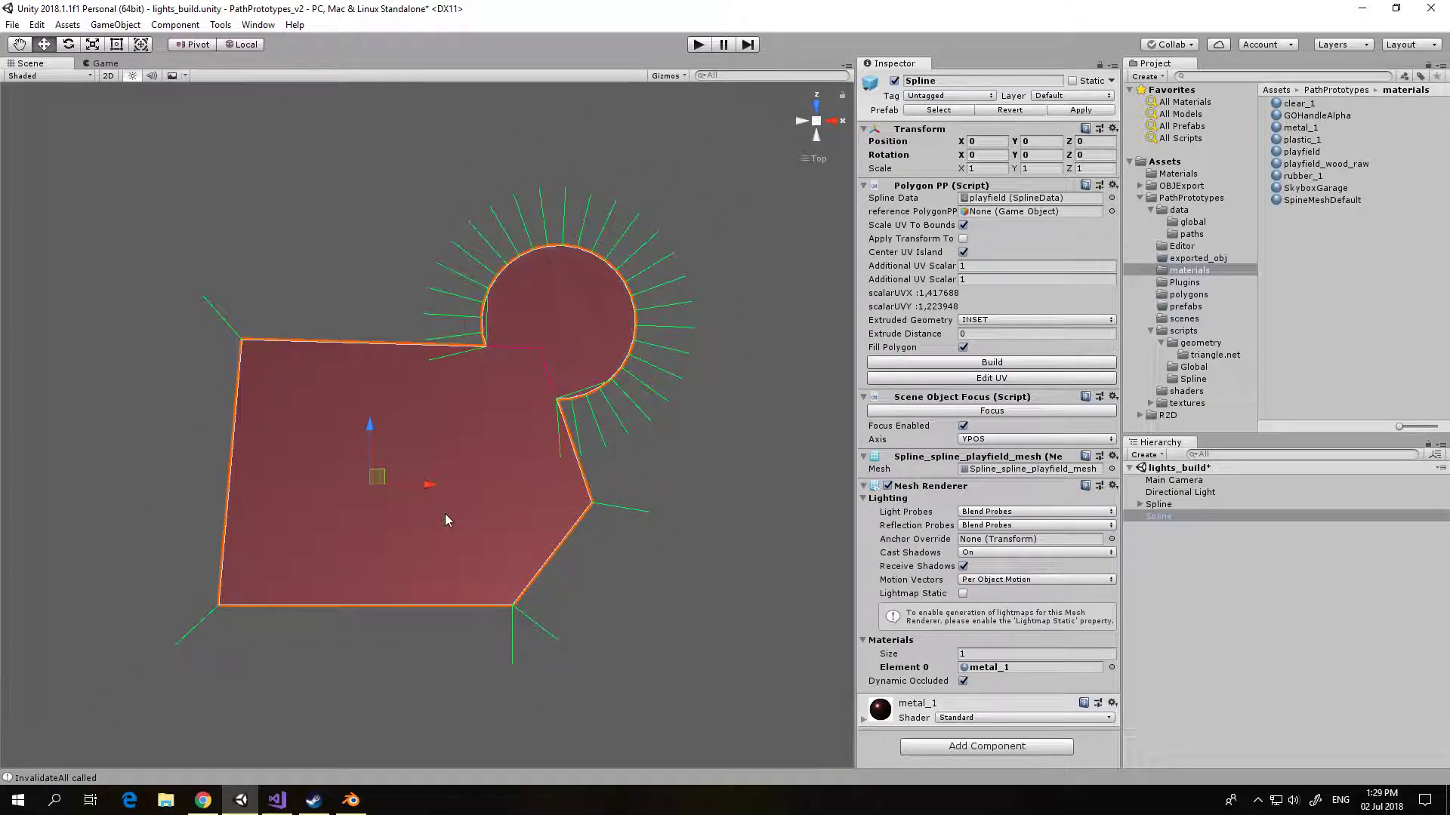
left_click(1165, 506)
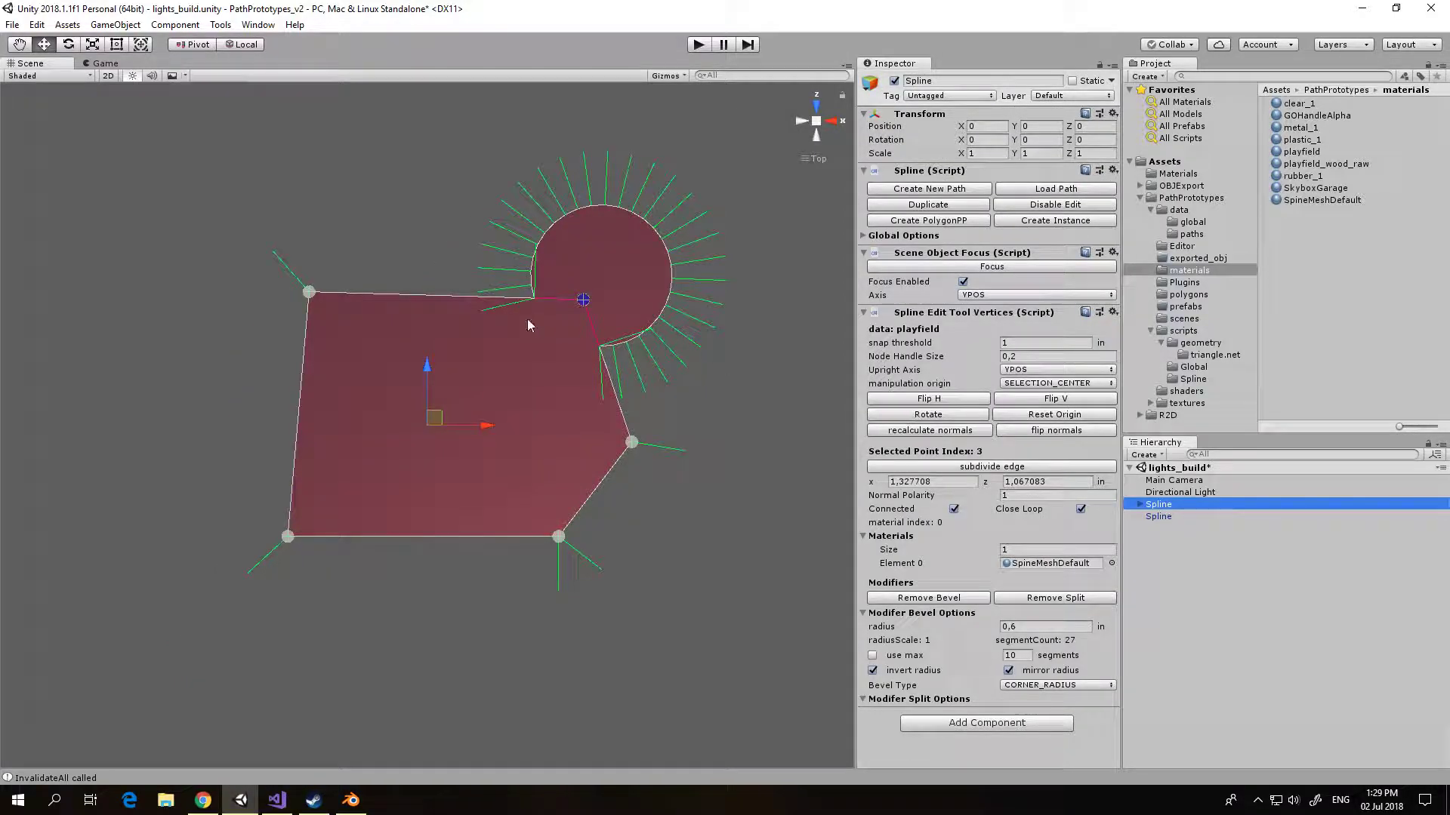
left_click(1248, 588)
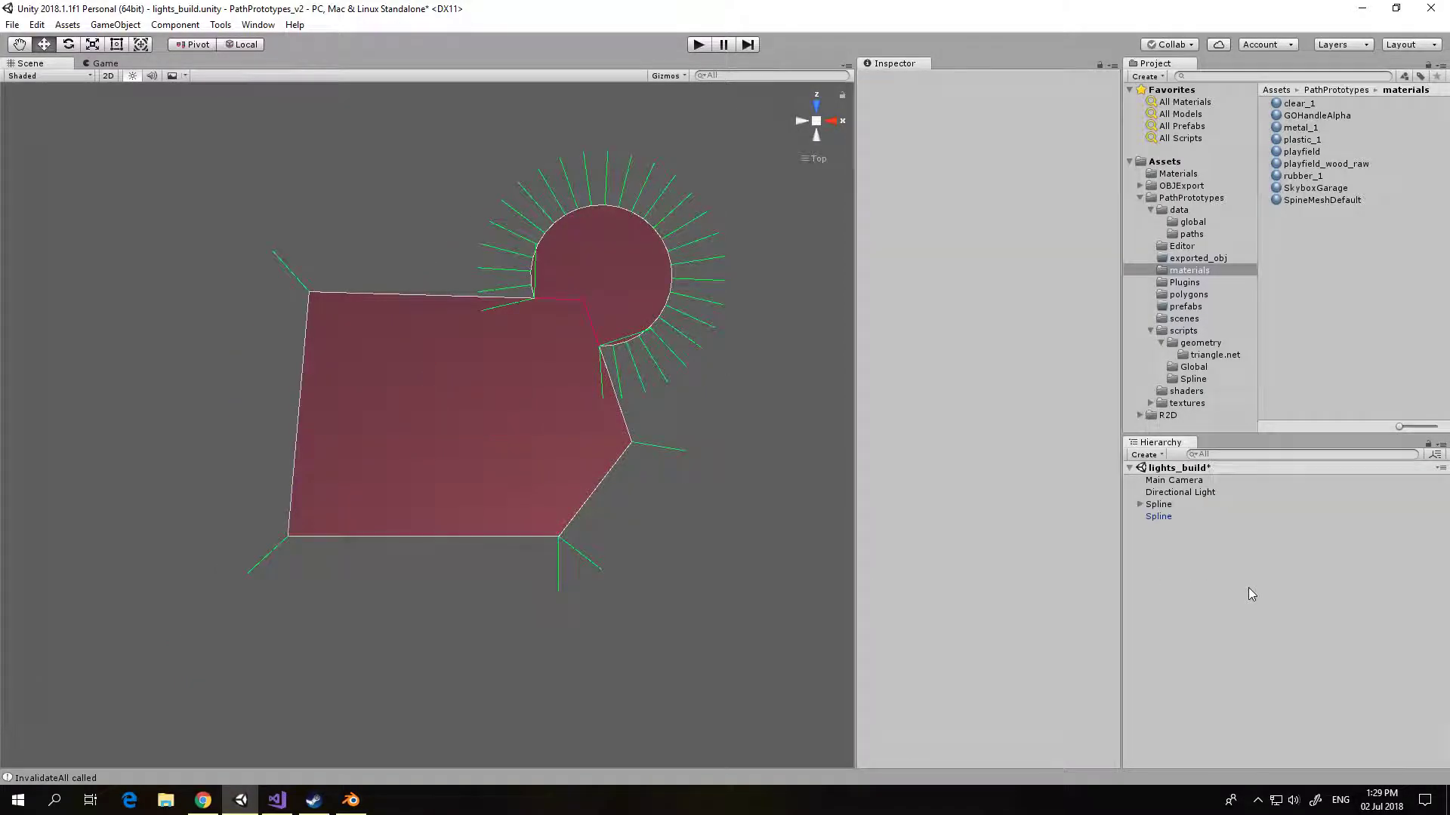
left_click(1153, 506)
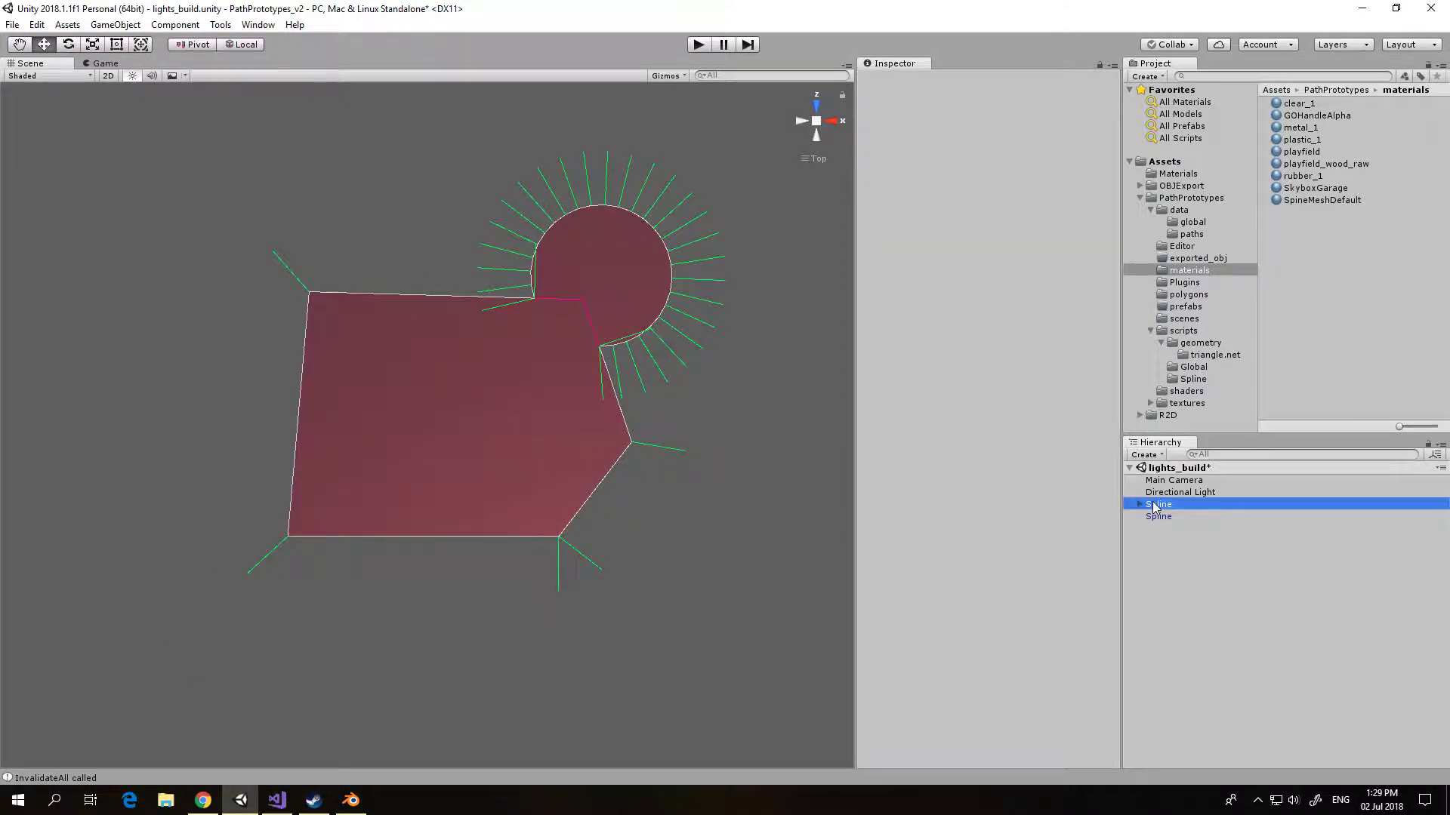
left_click(583, 306)
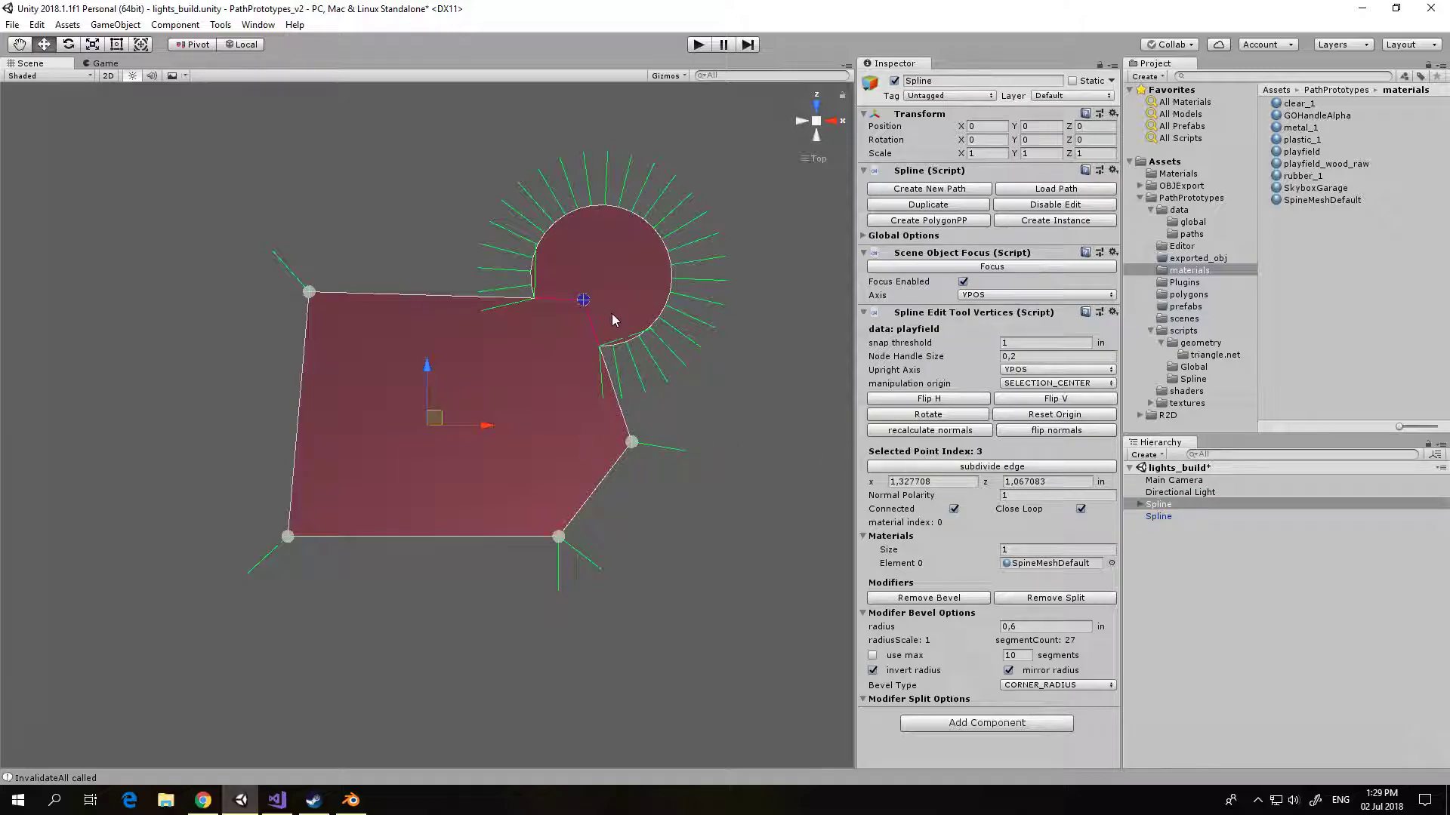
left_click(947, 599)
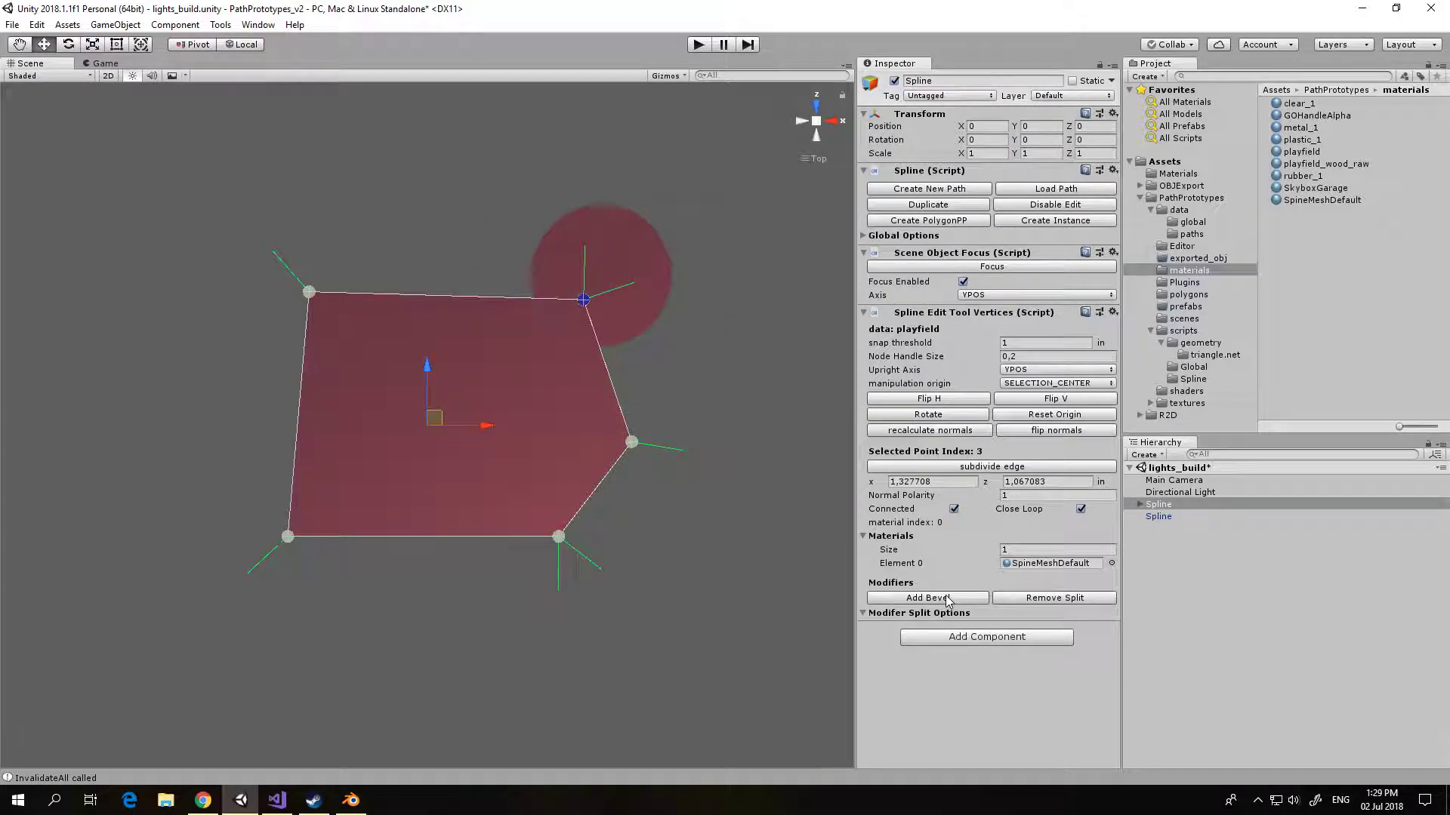
left_click(1035, 600)
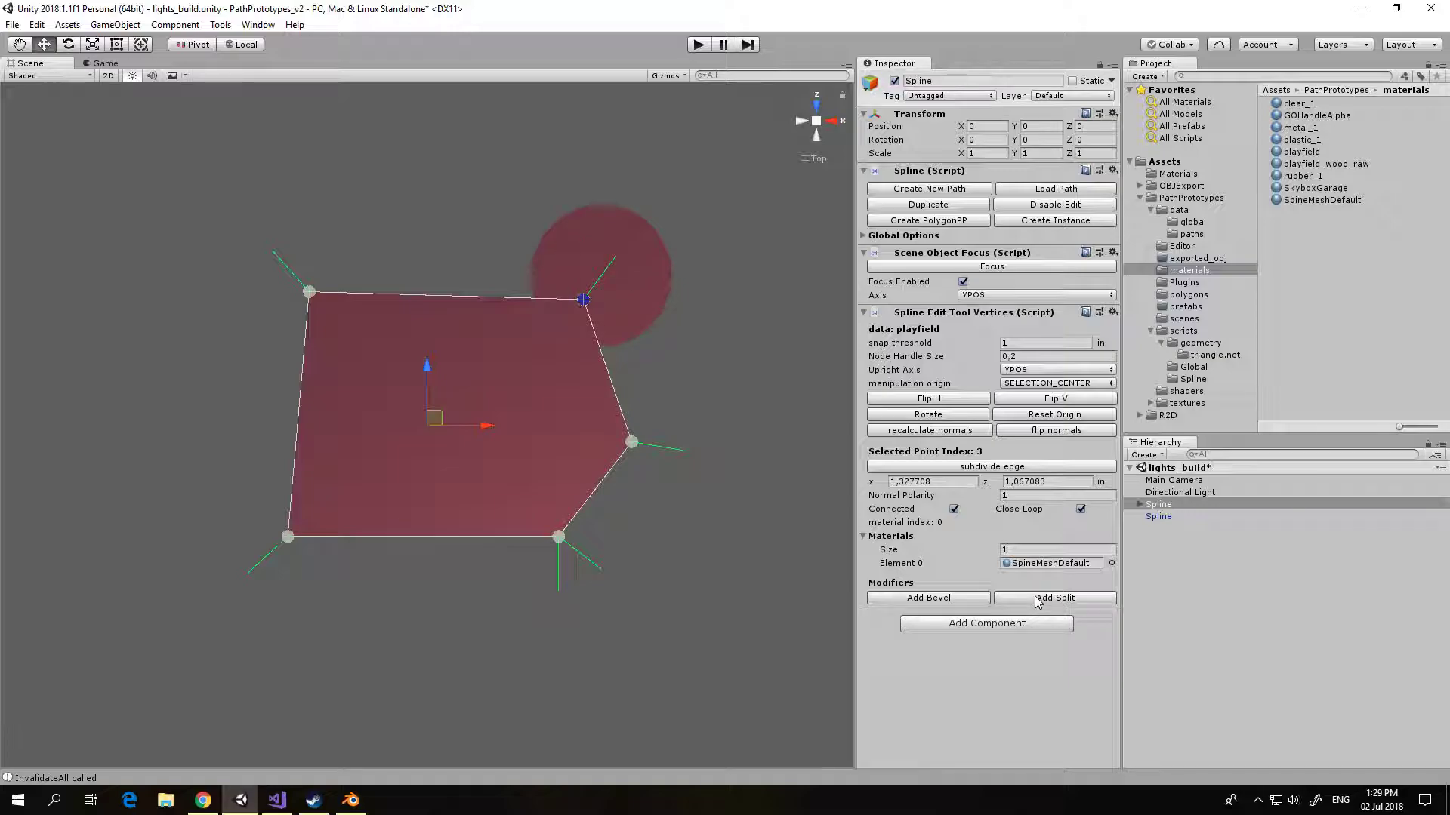
Step: Delete the outer node on the spline's right edge and remove the split modifier from the lower-right node
left_click(632, 442)
key("Delete")
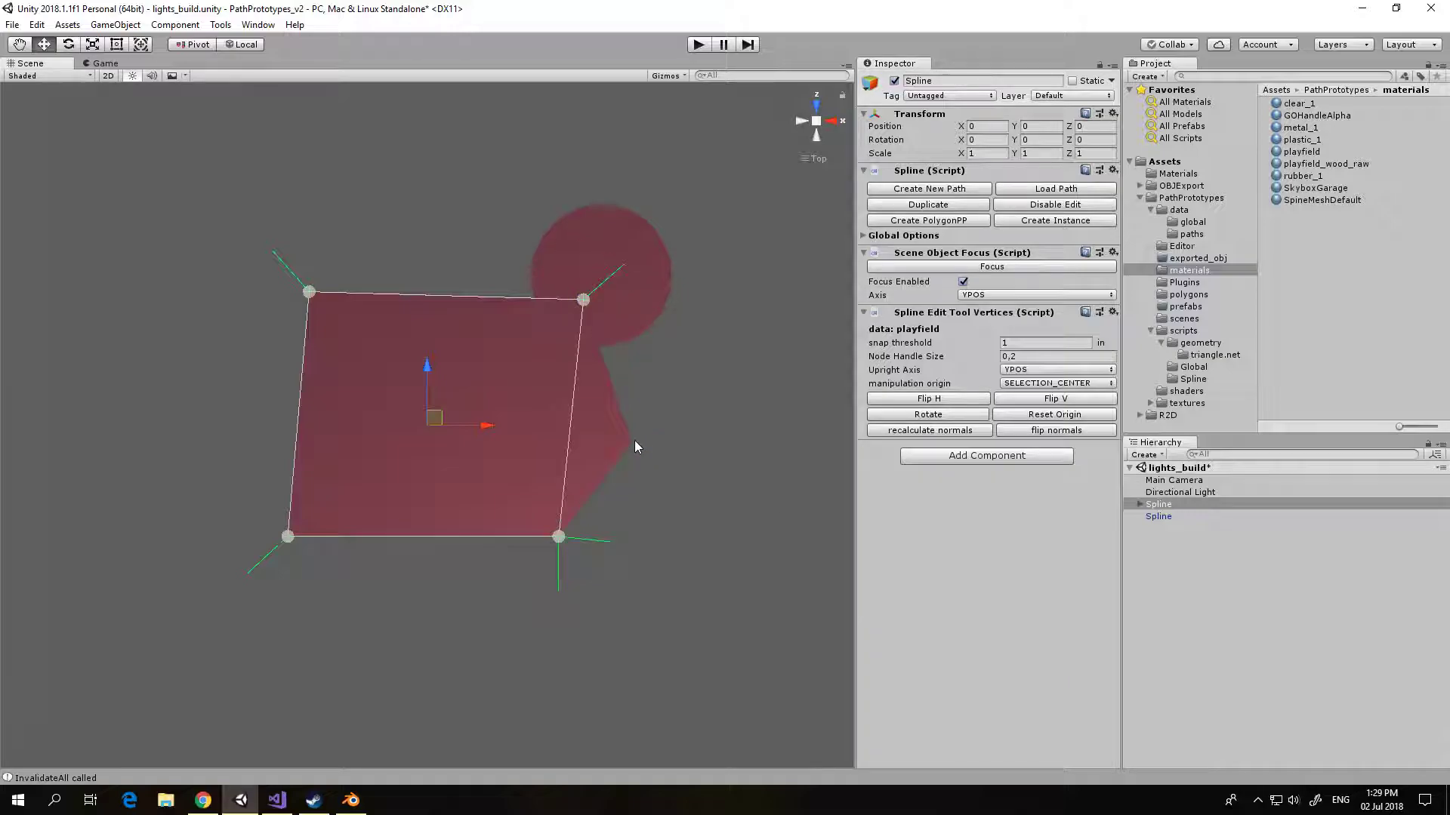
left_click(559, 537)
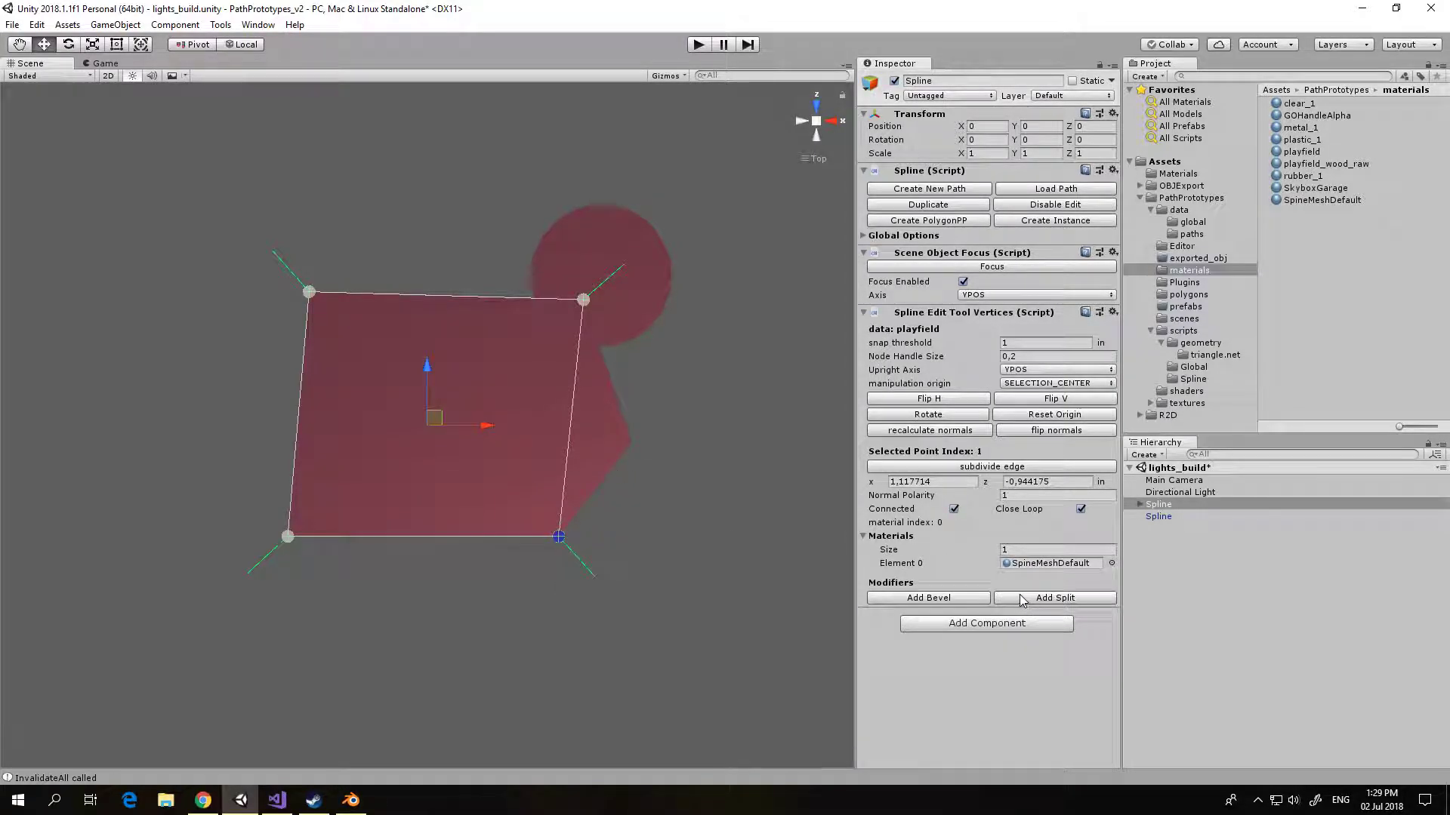
Step: Delete the generated polygon mesh object from the scene and reselect the playfield spline
middle_click_drag(661, 518, 670, 548)
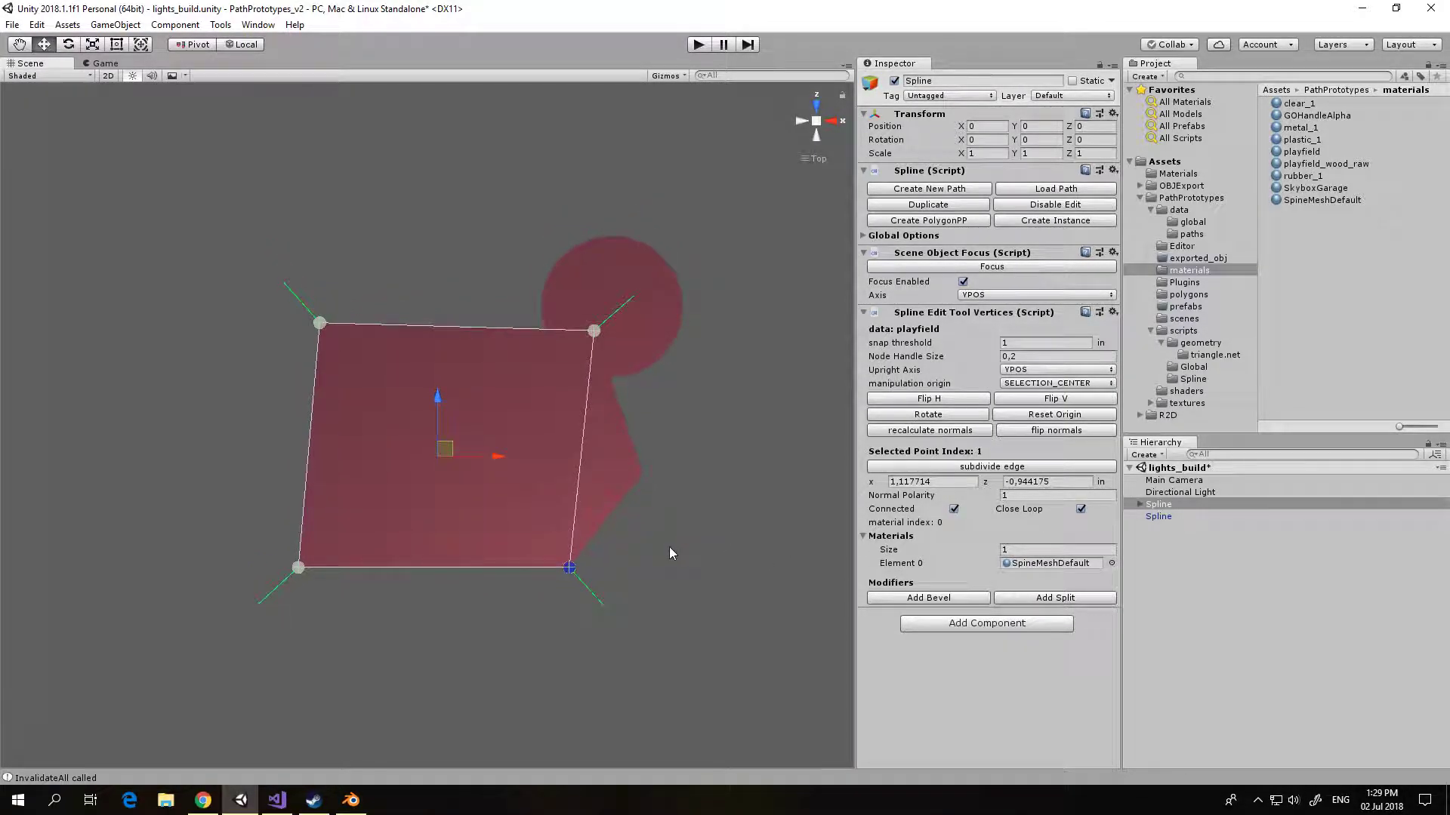
left_click(1155, 516)
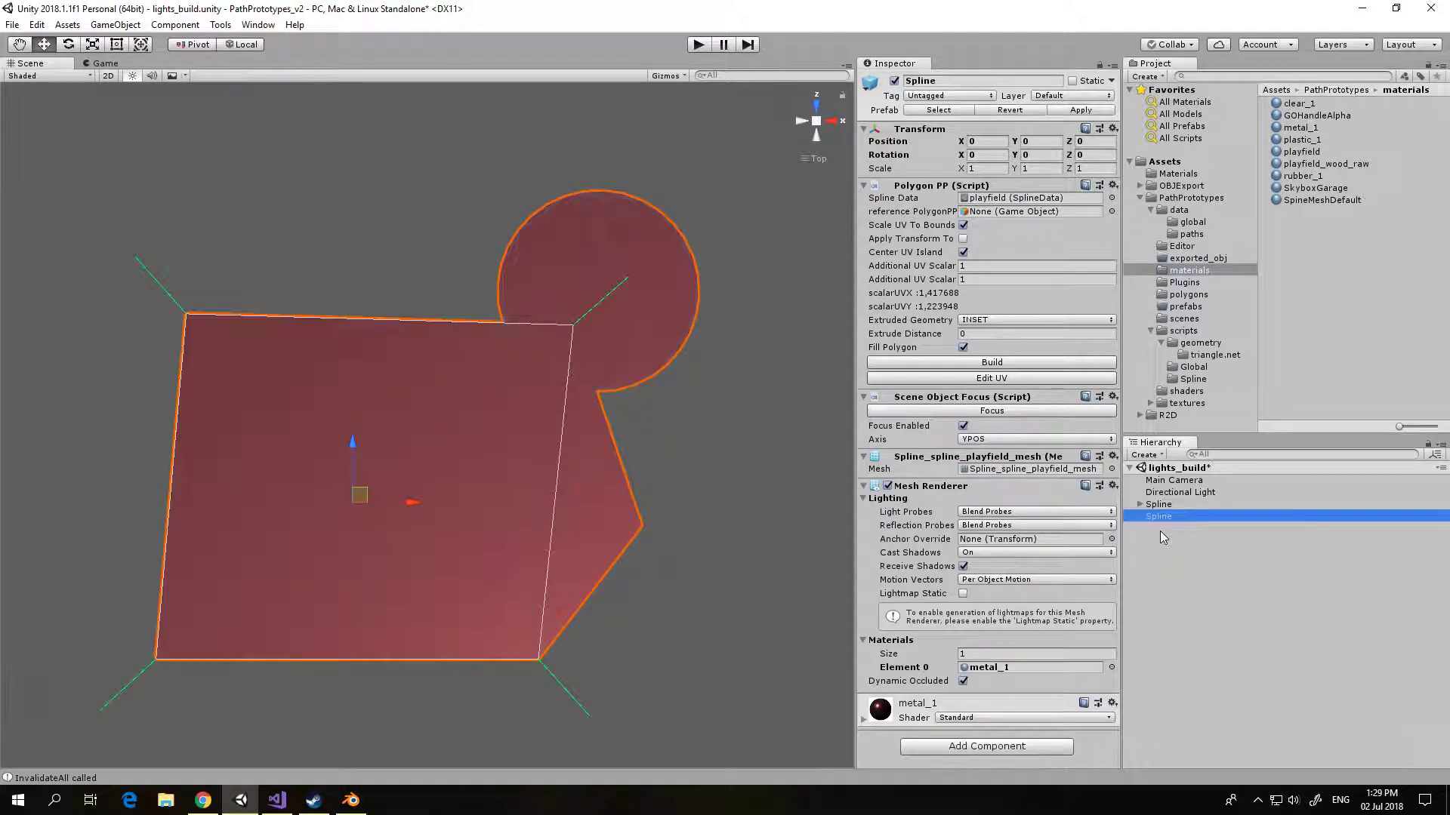
key("Delete")
left_click(1157, 505)
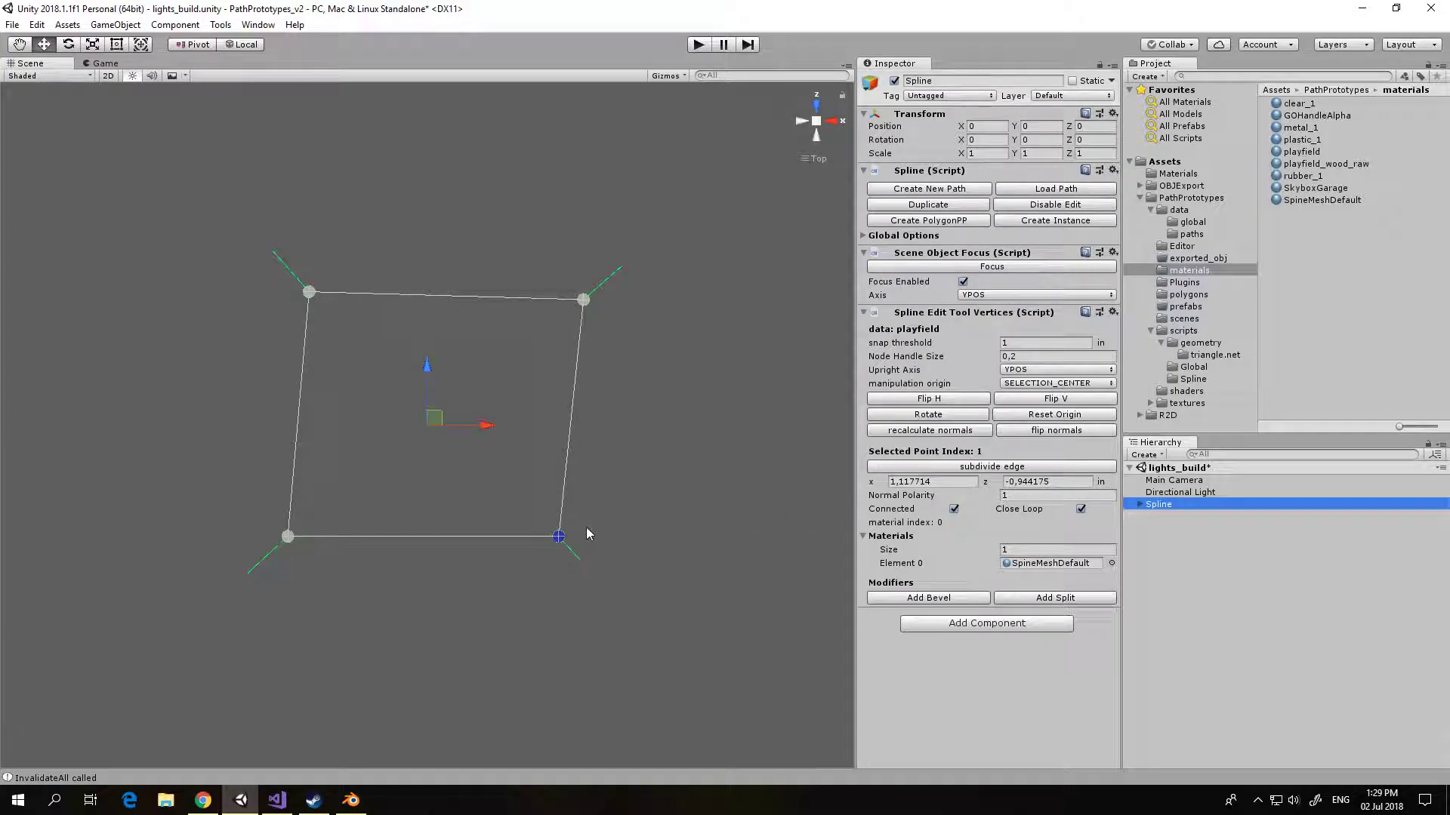
Step: Set the spline's lower-left node to x 0, z 0
middle_click_drag(524, 527, 569, 501)
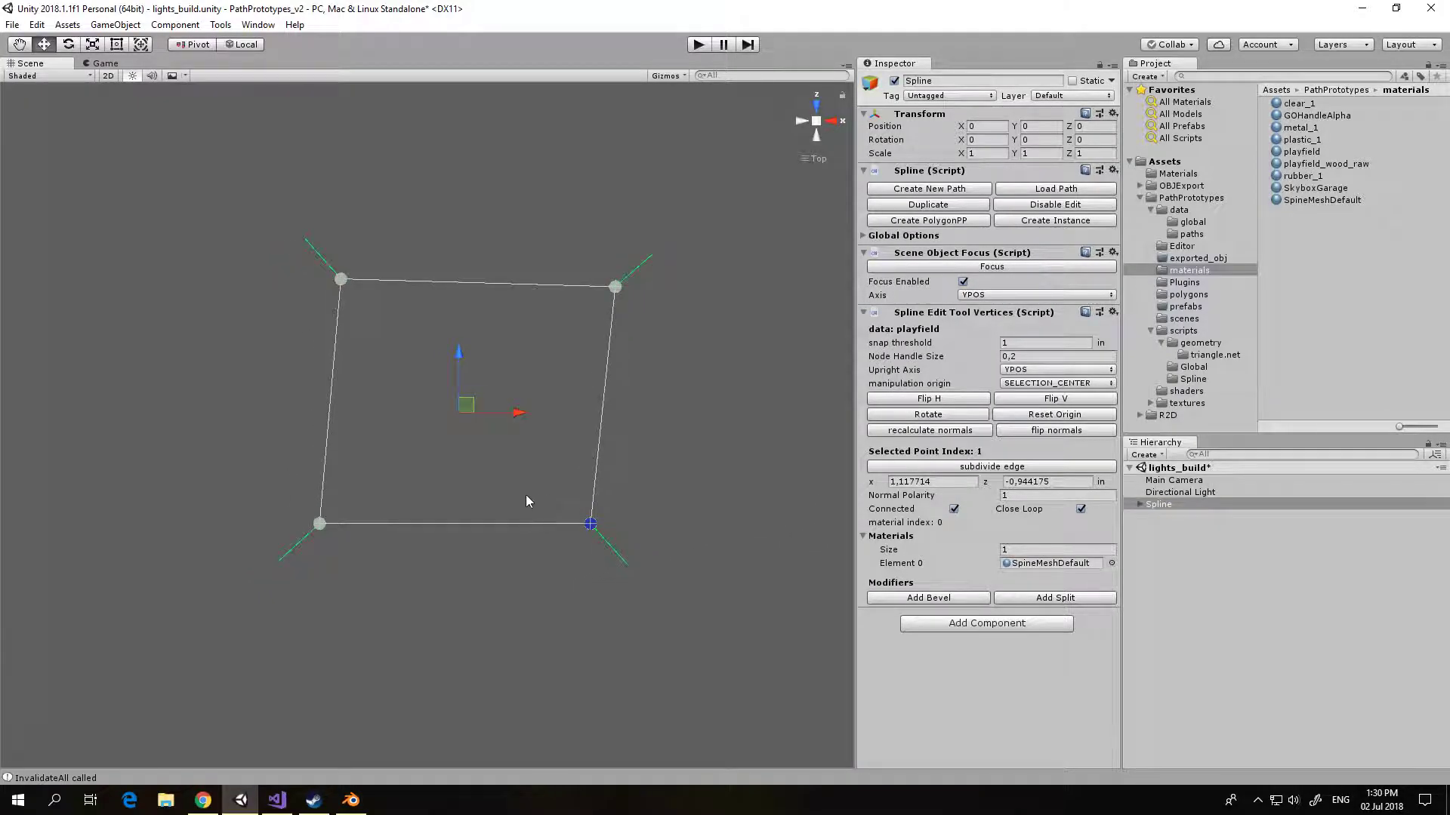
scroll(435, 487, "down", 4)
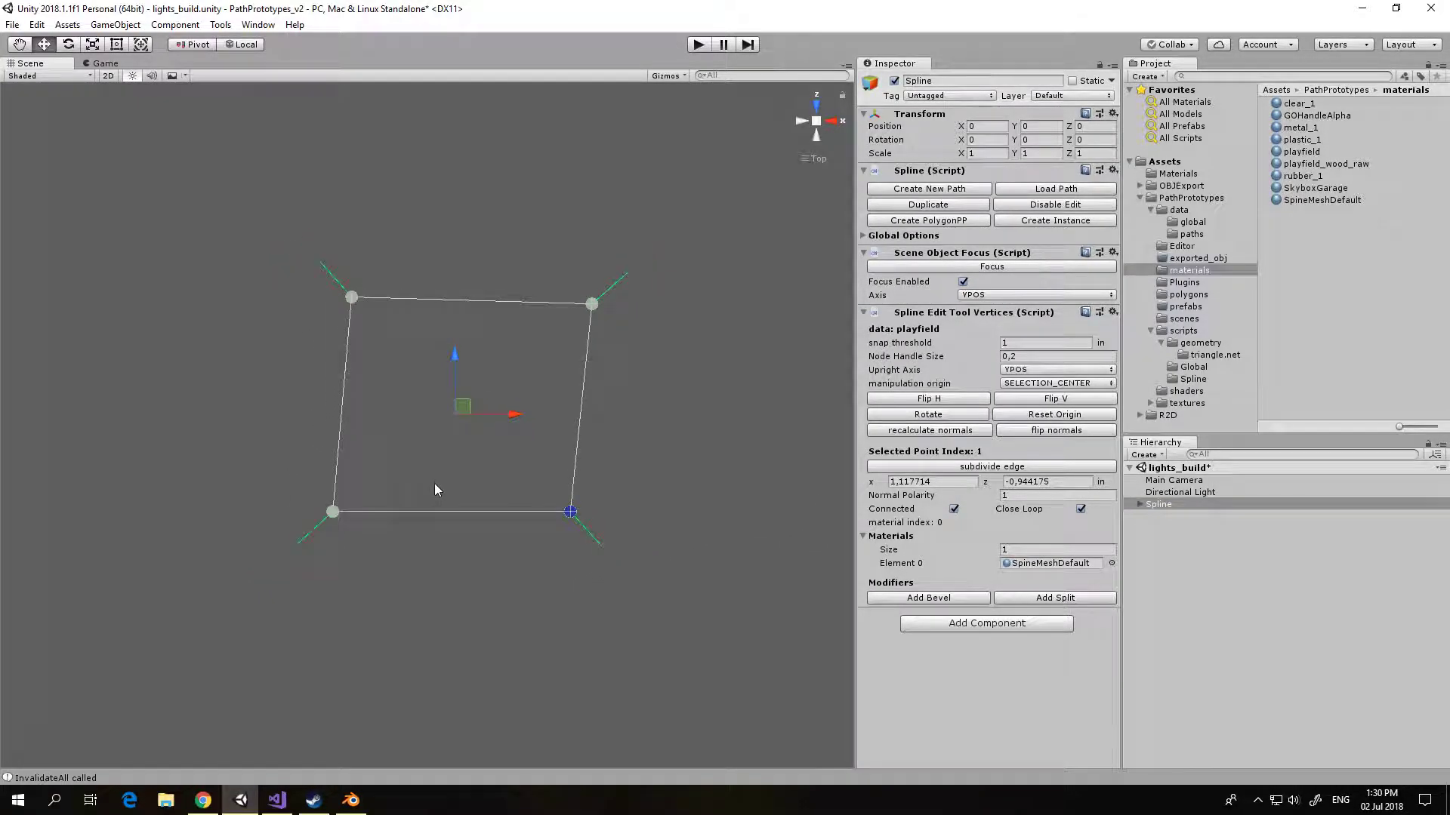
mouse_move(447, 480)
middle_mouse_down()
mouse_move(433, 511)
mouse_move(434, 498)
middle_mouse_up()
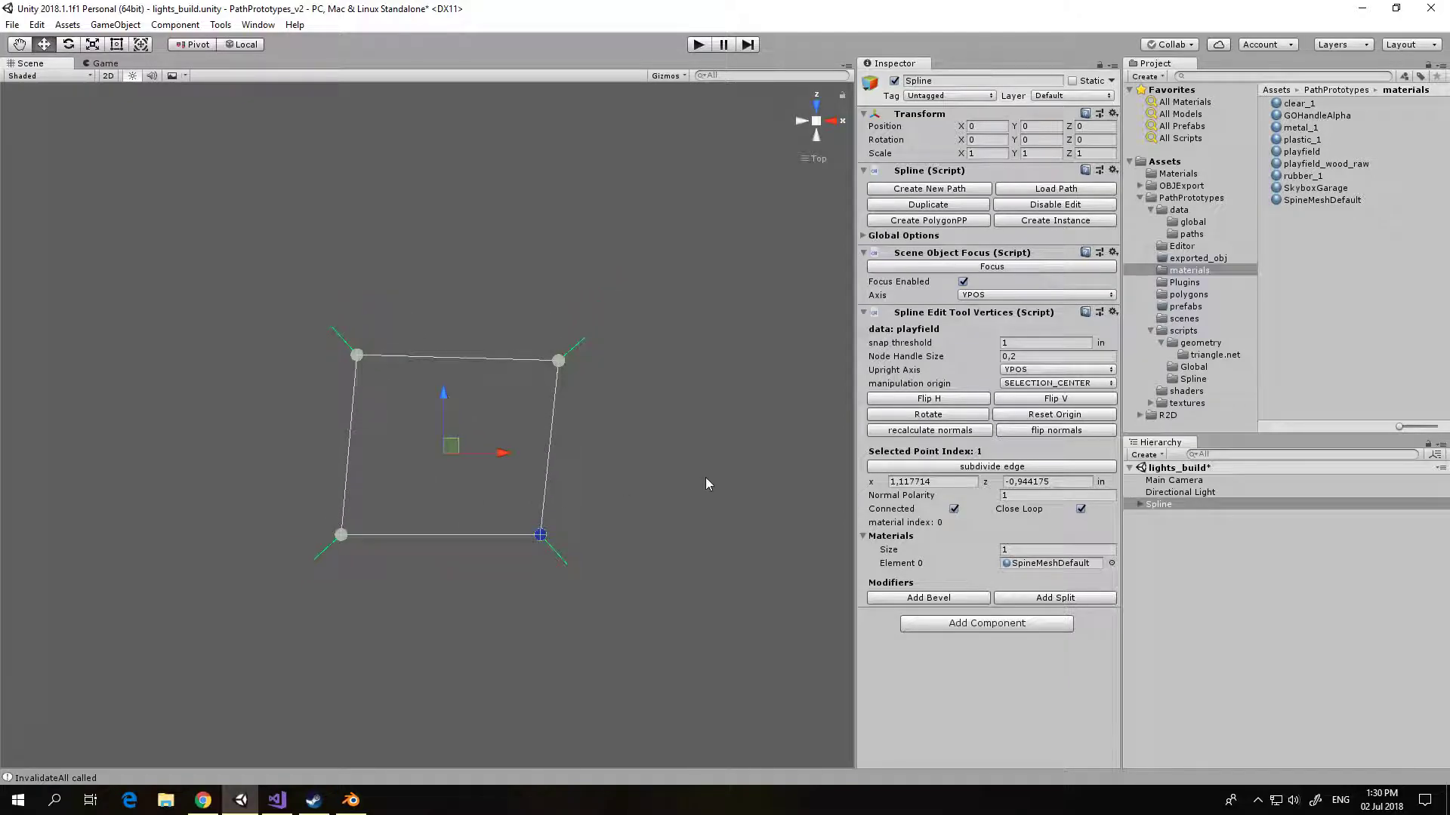
left_click(339, 537)
left_click(930, 482)
type("0")
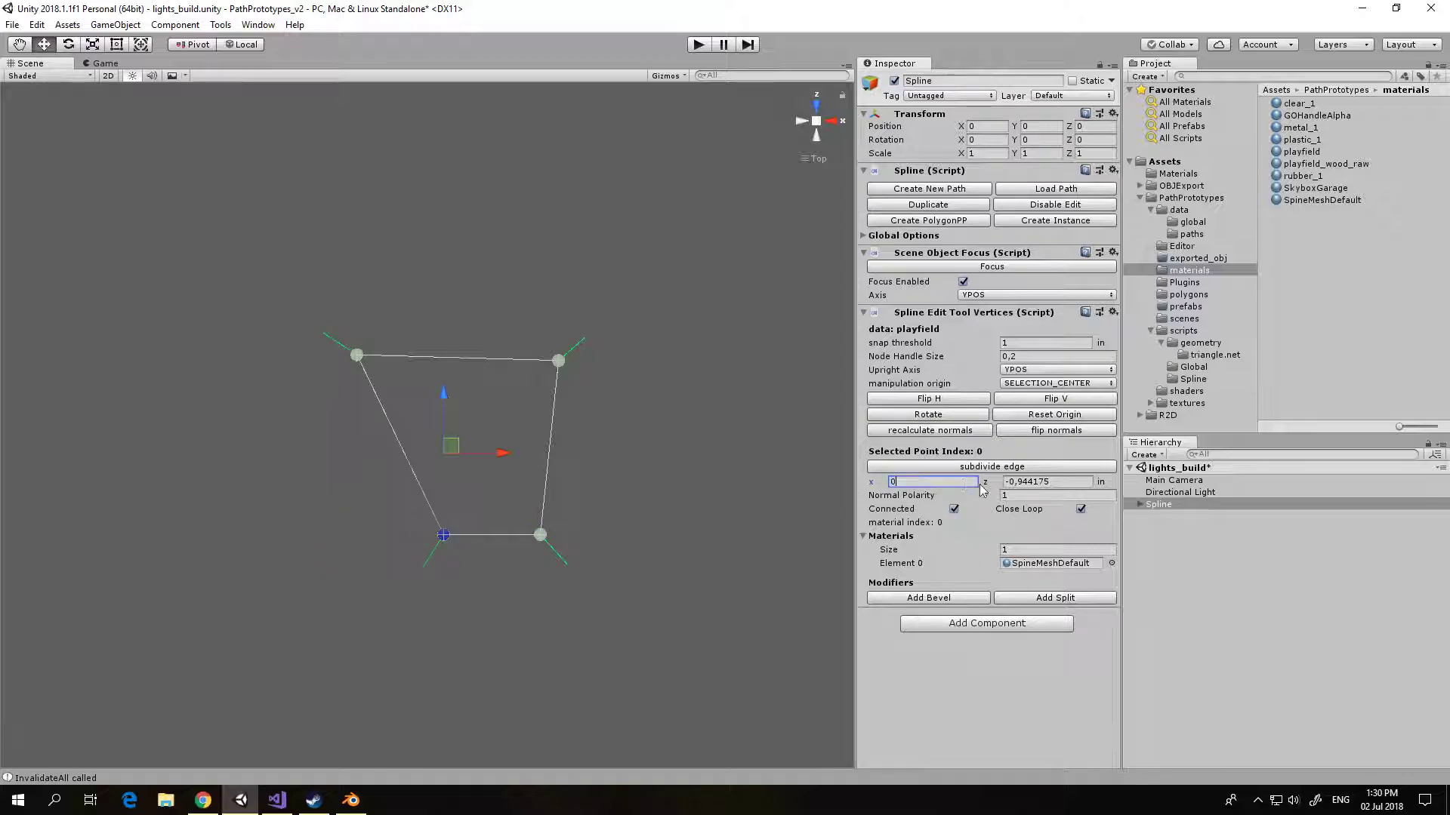
key("Tab")
type("0")
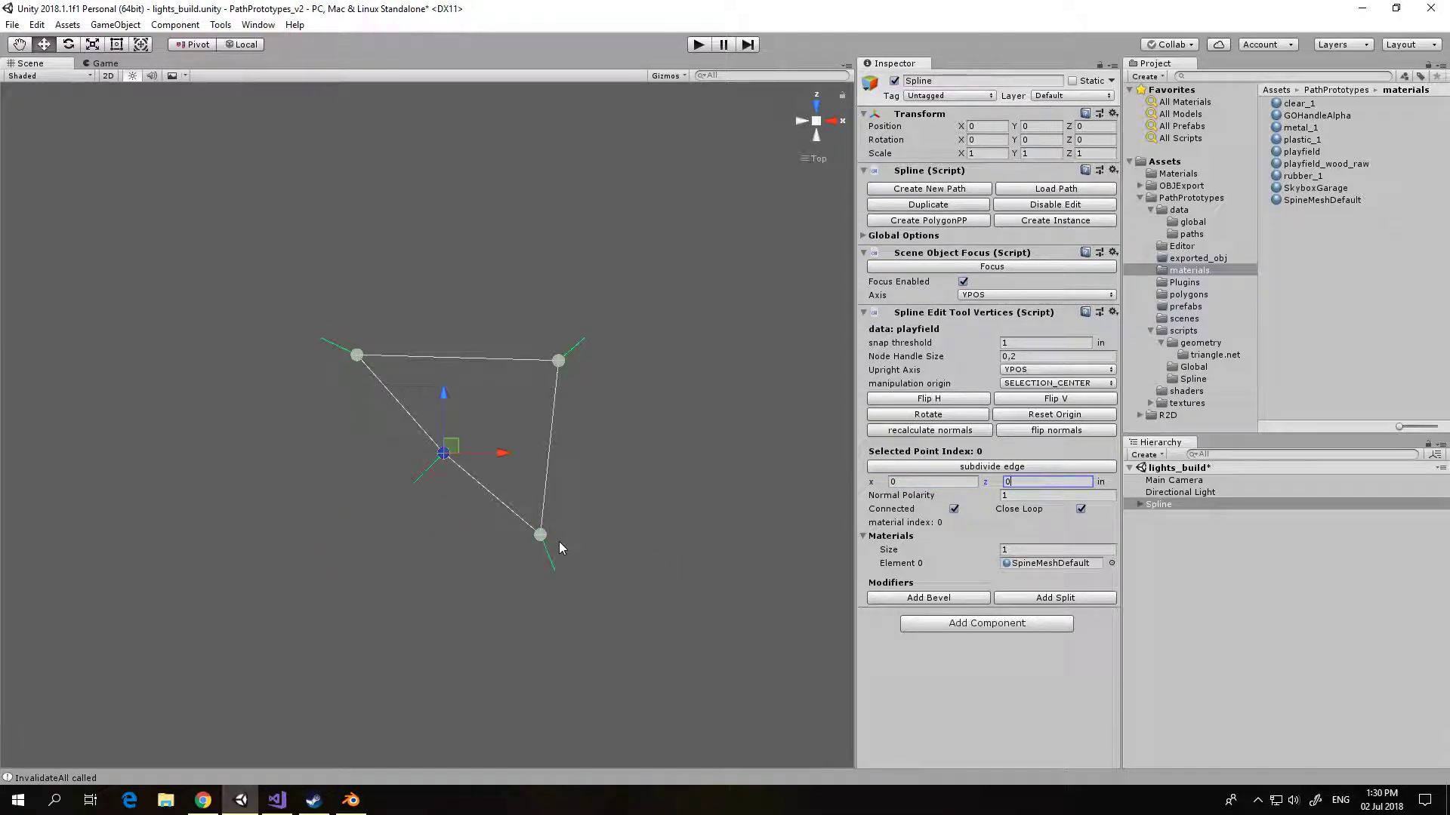
Step: Set the spline's lower-right node to x 20.25, z 0
left_click(543, 537)
left_click(931, 481)
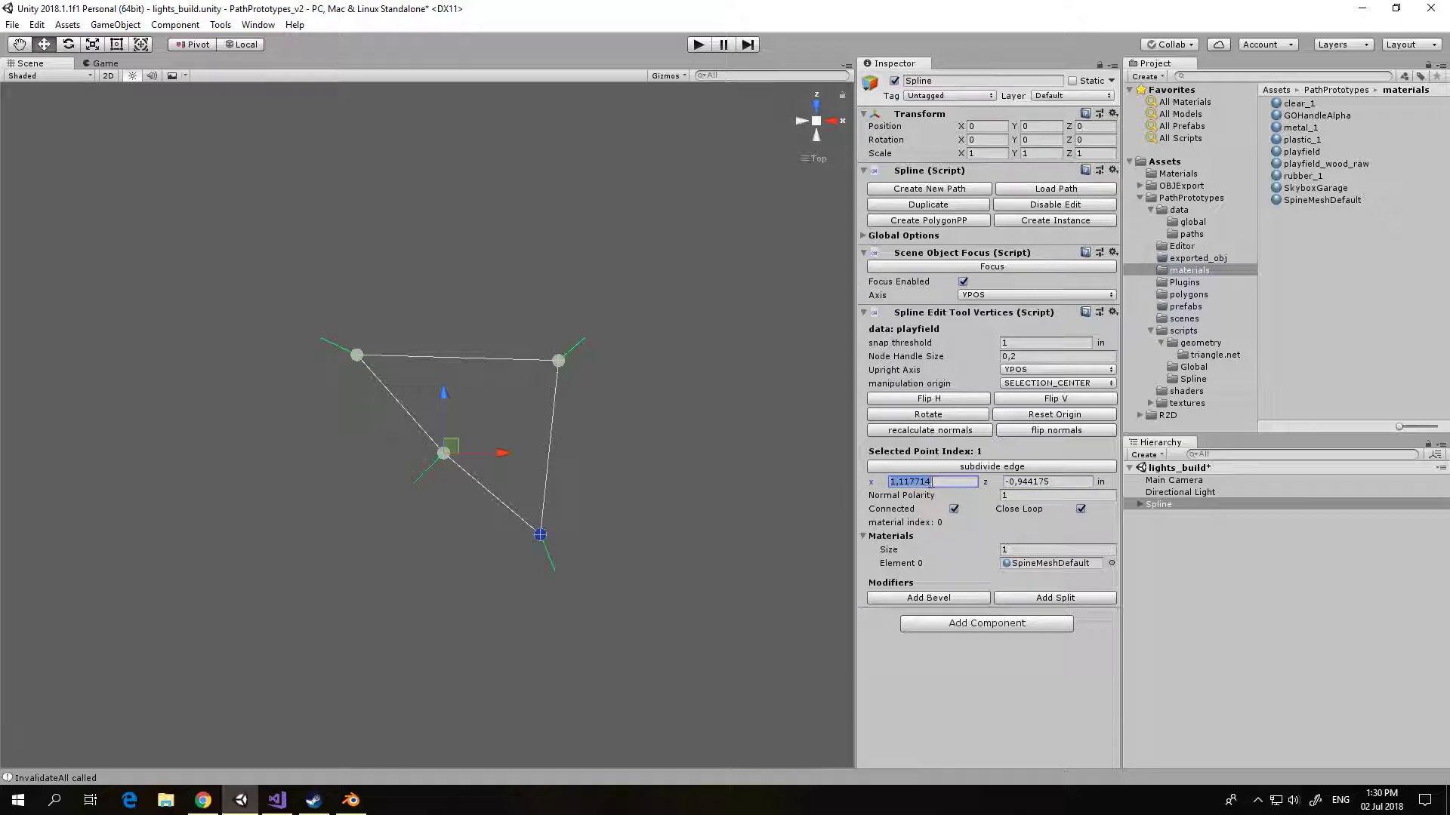
type("20.25")
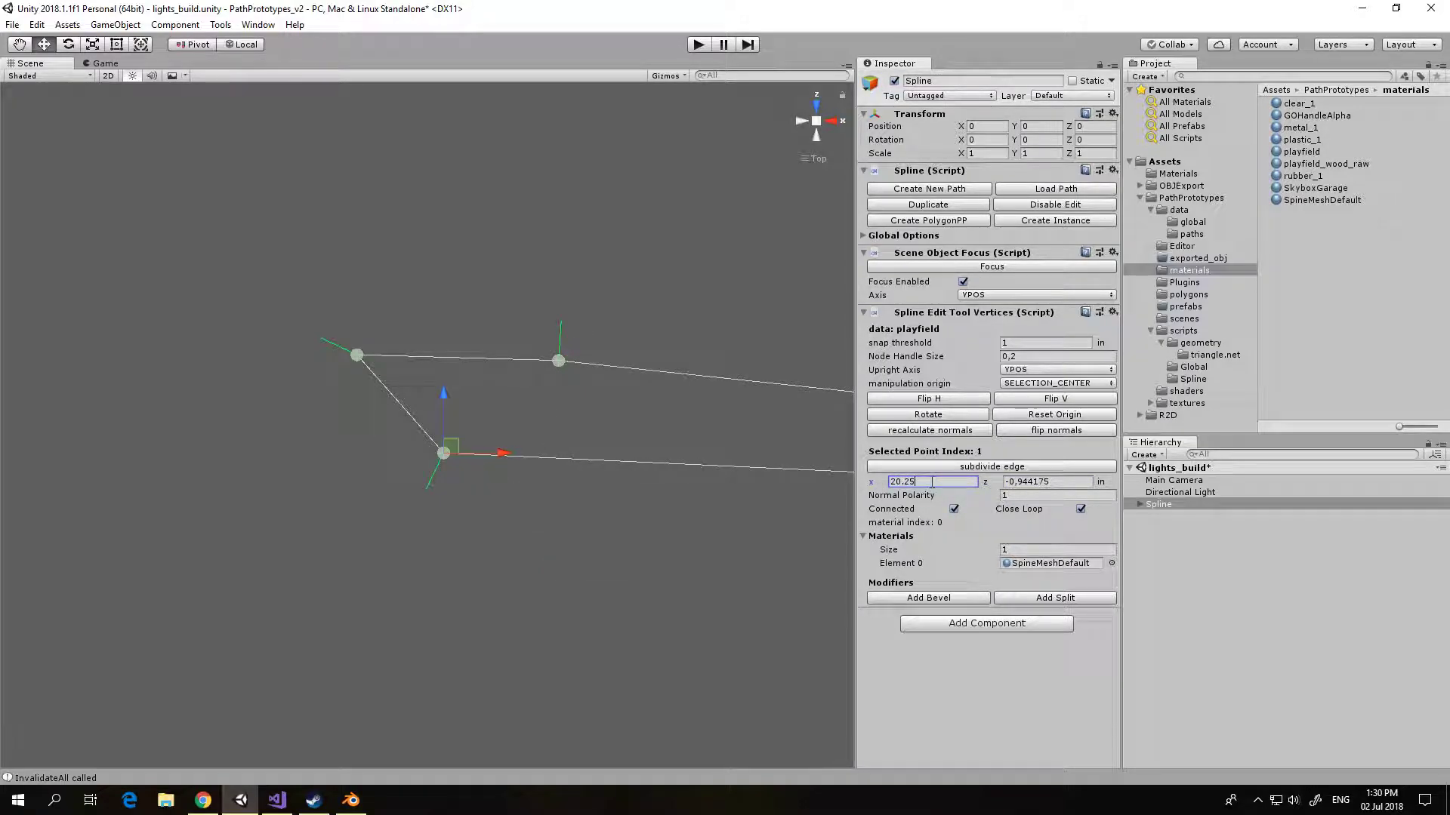
left_click(1034, 488)
type("0")
Step: Set the spline's upper-left node to x 0, z 46
left_click(356, 355)
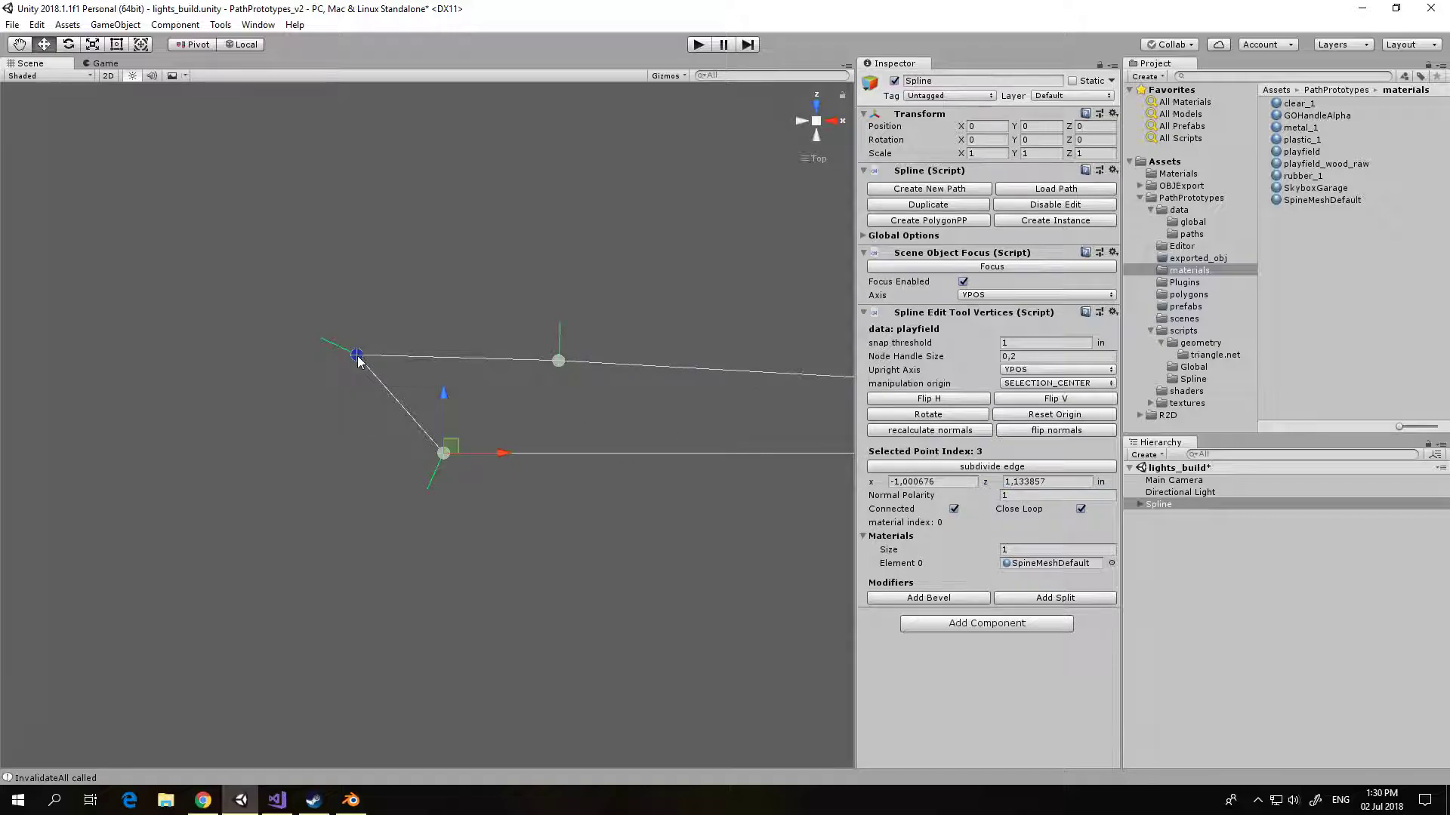
left_click(941, 482)
type("0")
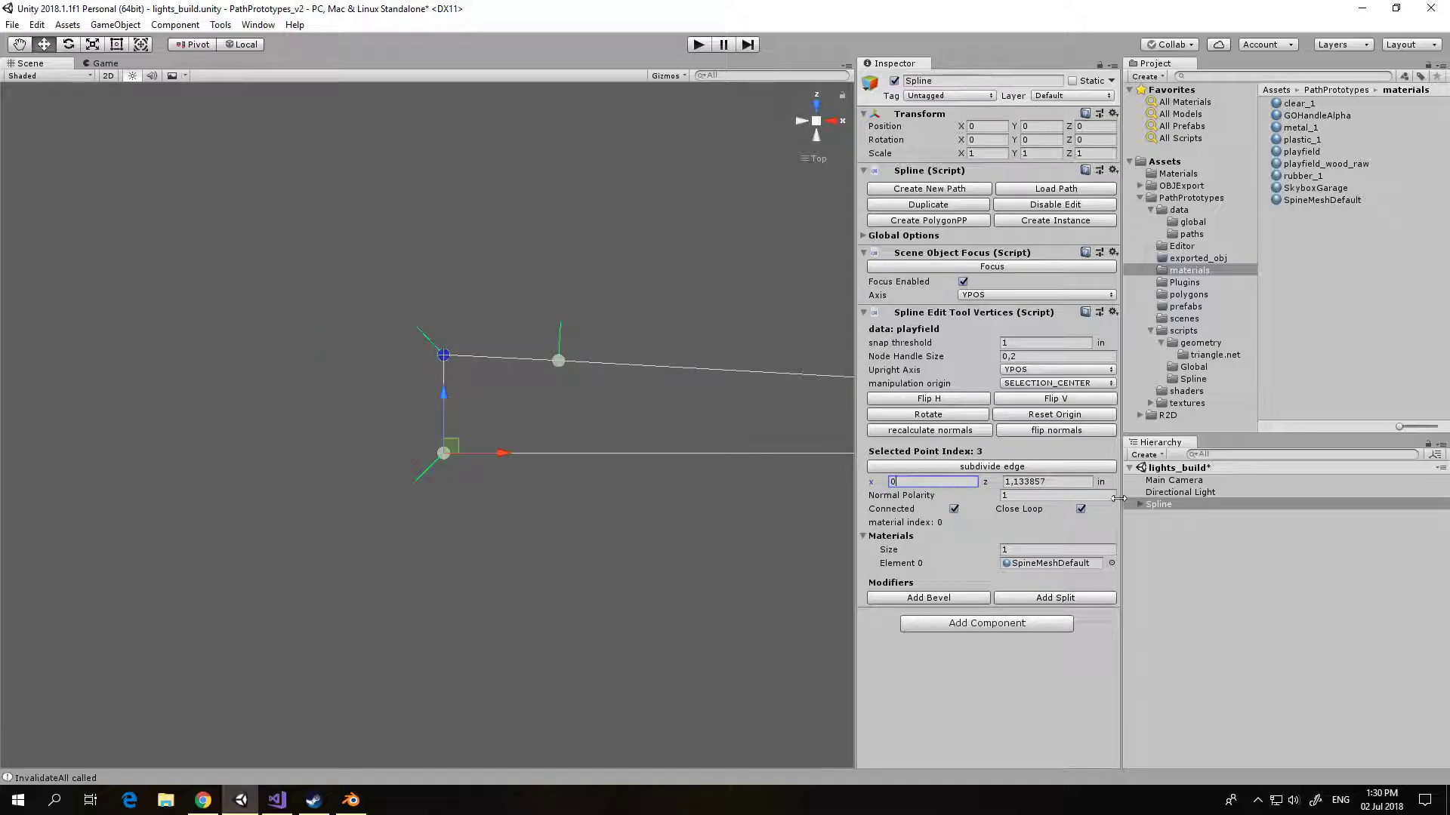
left_click(1056, 486)
type("46")
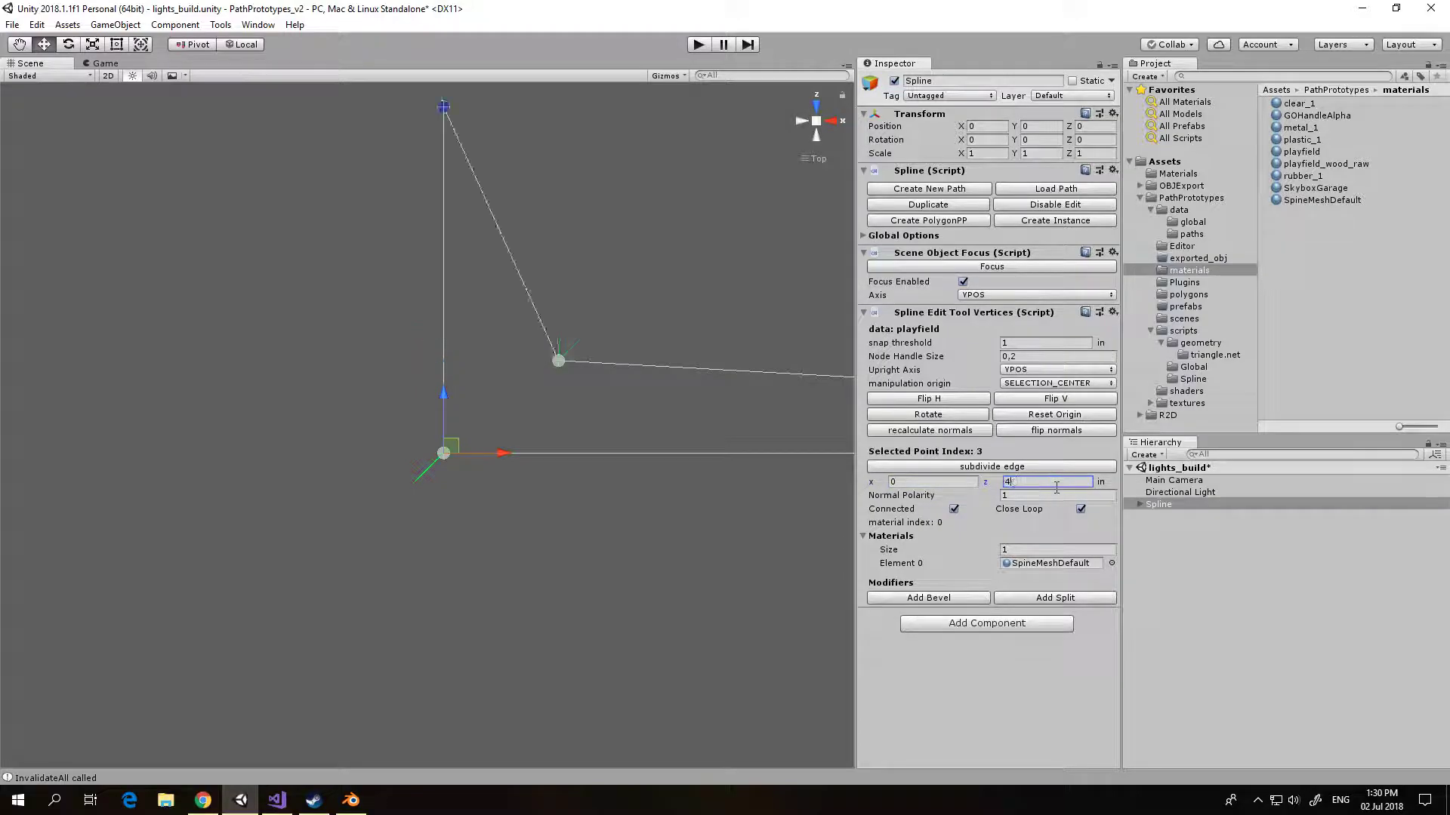
Step: Set the playfield spline's remaining upper-right node to x 20.25, z 46 and focus on the whole spline
left_click(558, 361)
left_click(899, 481)
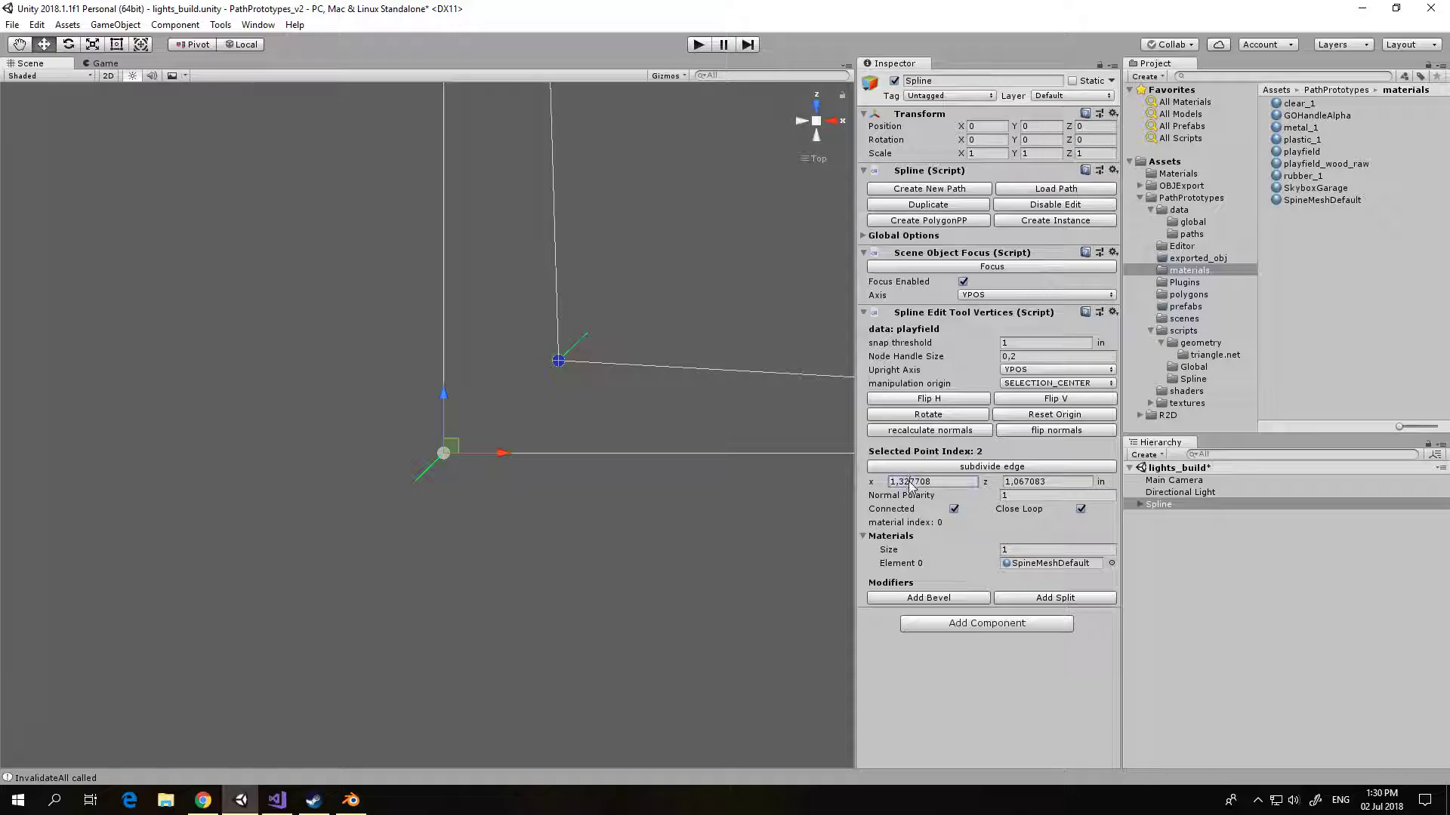
type("20")
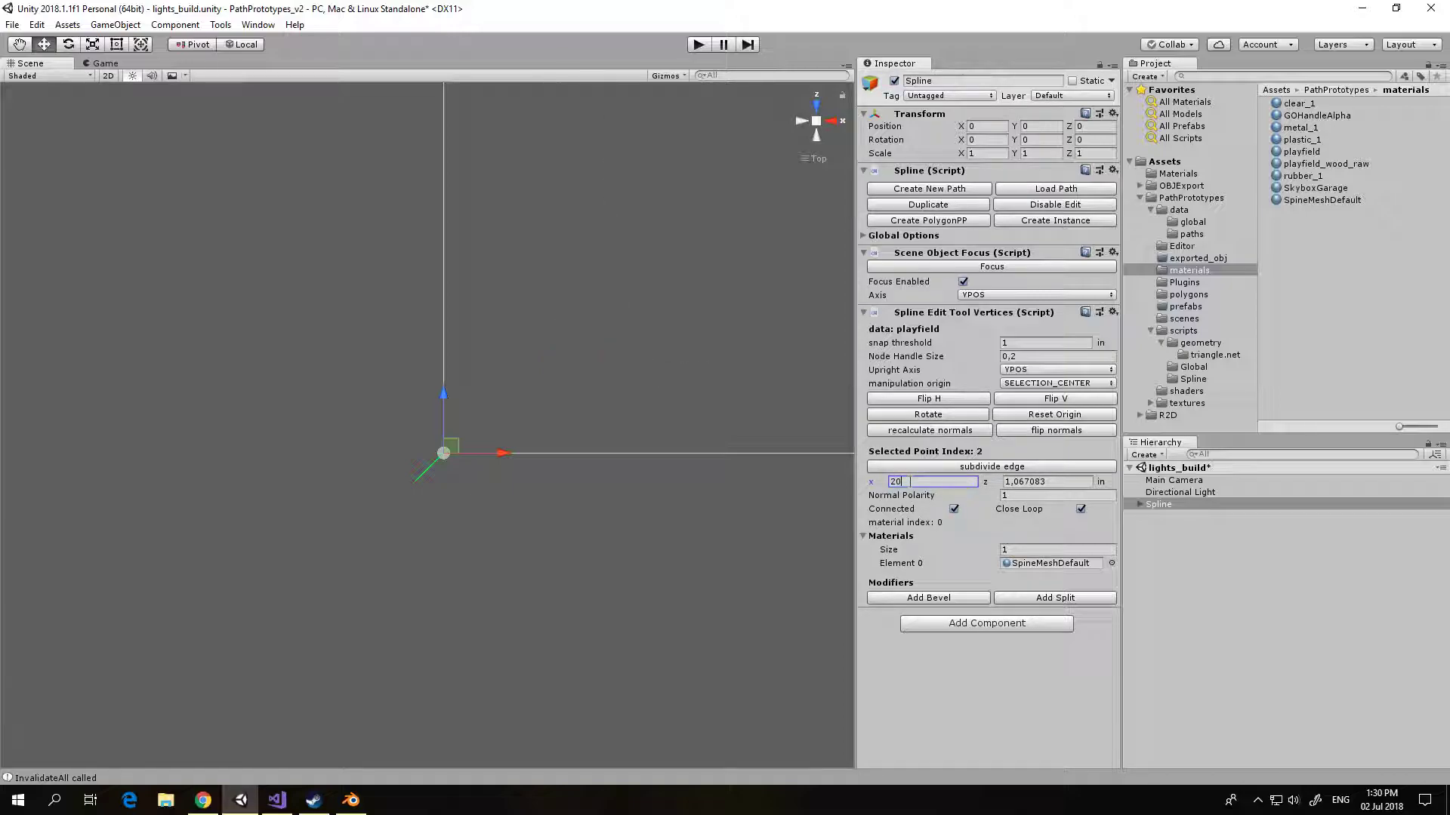
left_click(1025, 483)
type("46")
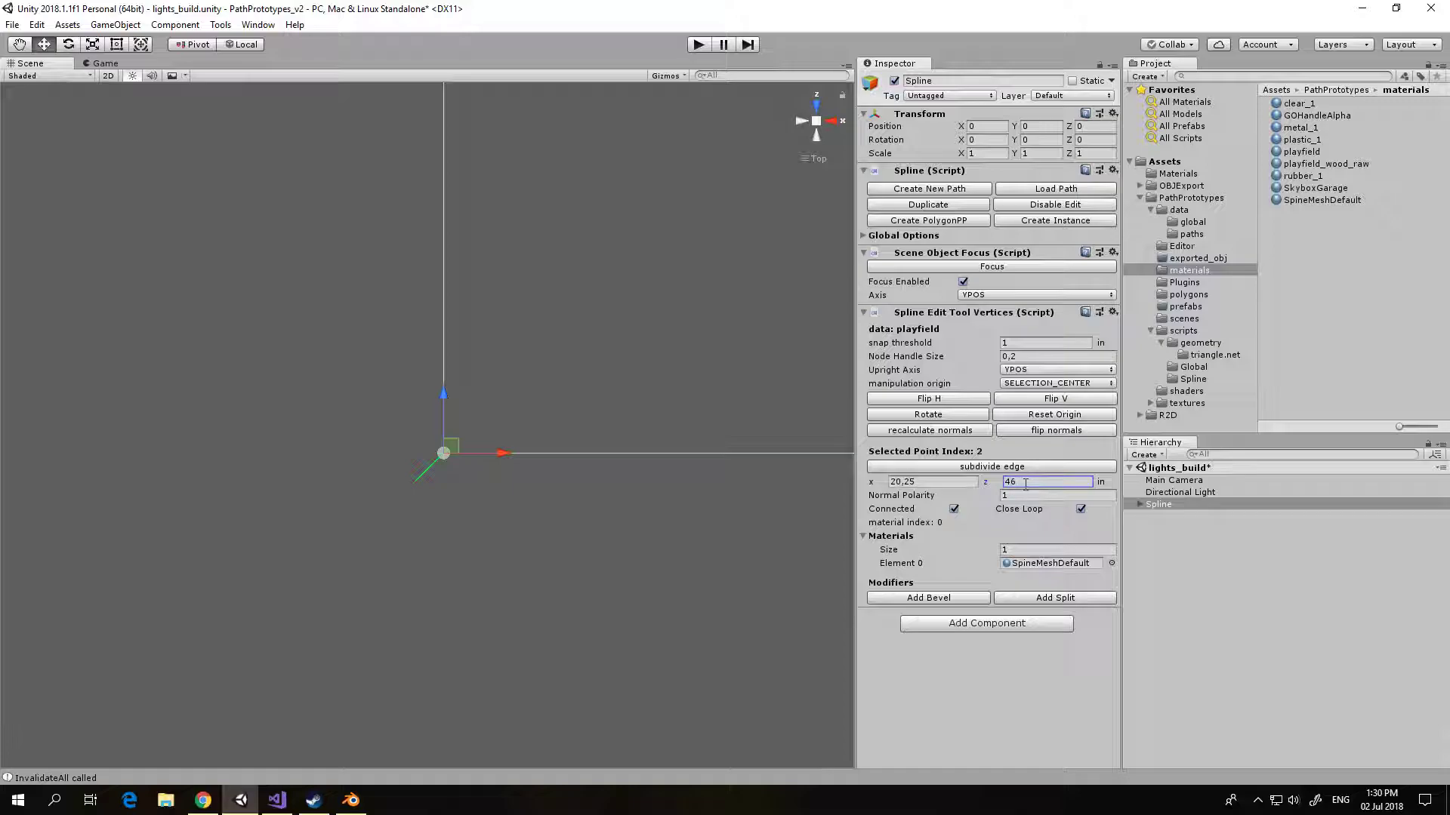
left_click(961, 269)
middle_click_drag(624, 337, 650, 320)
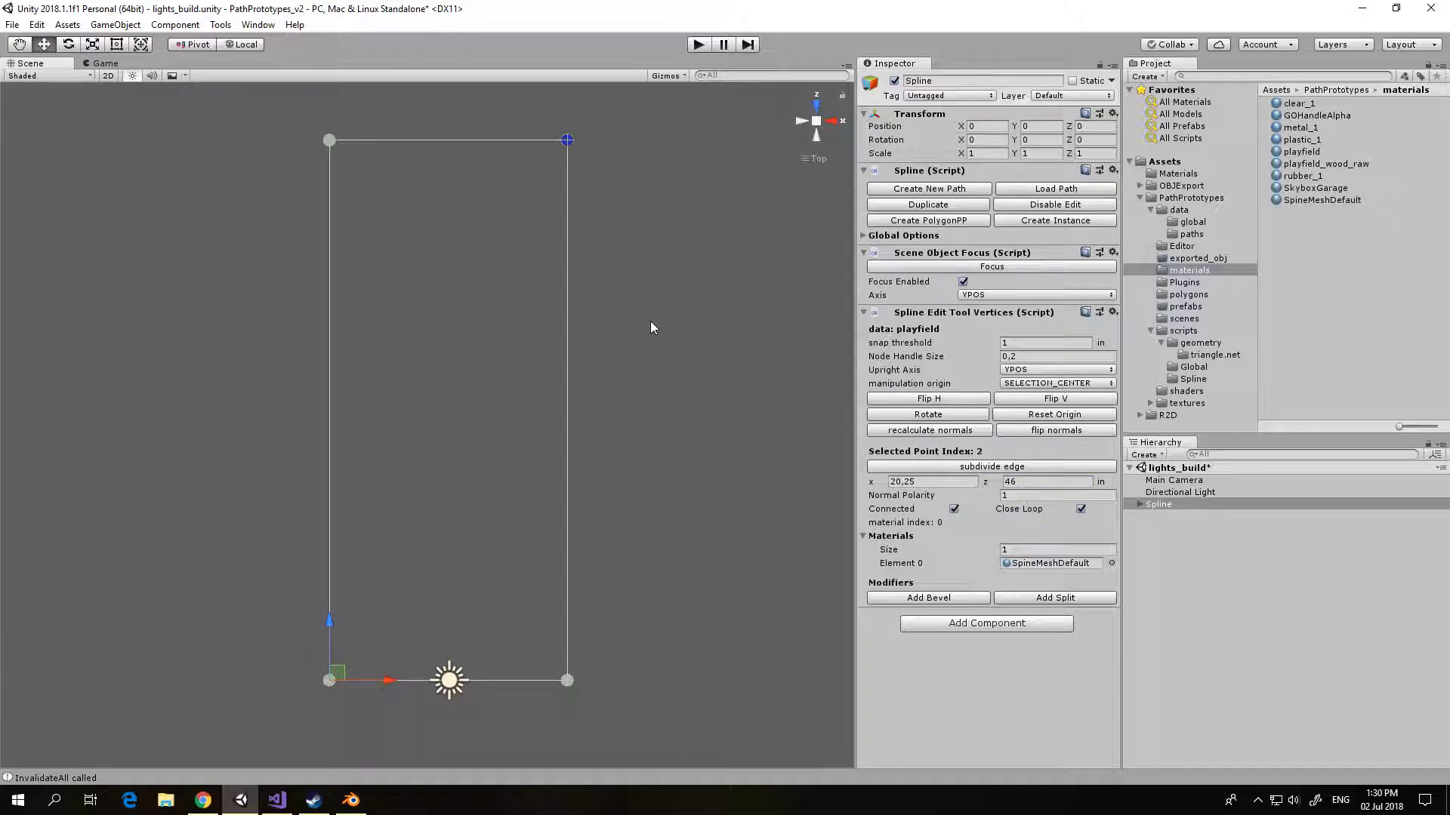
Step: Create a PolygonPP object from the playfield spline, turn off Center UV Island and set its first Additional UV Scalar to 0.5
left_click(933, 224)
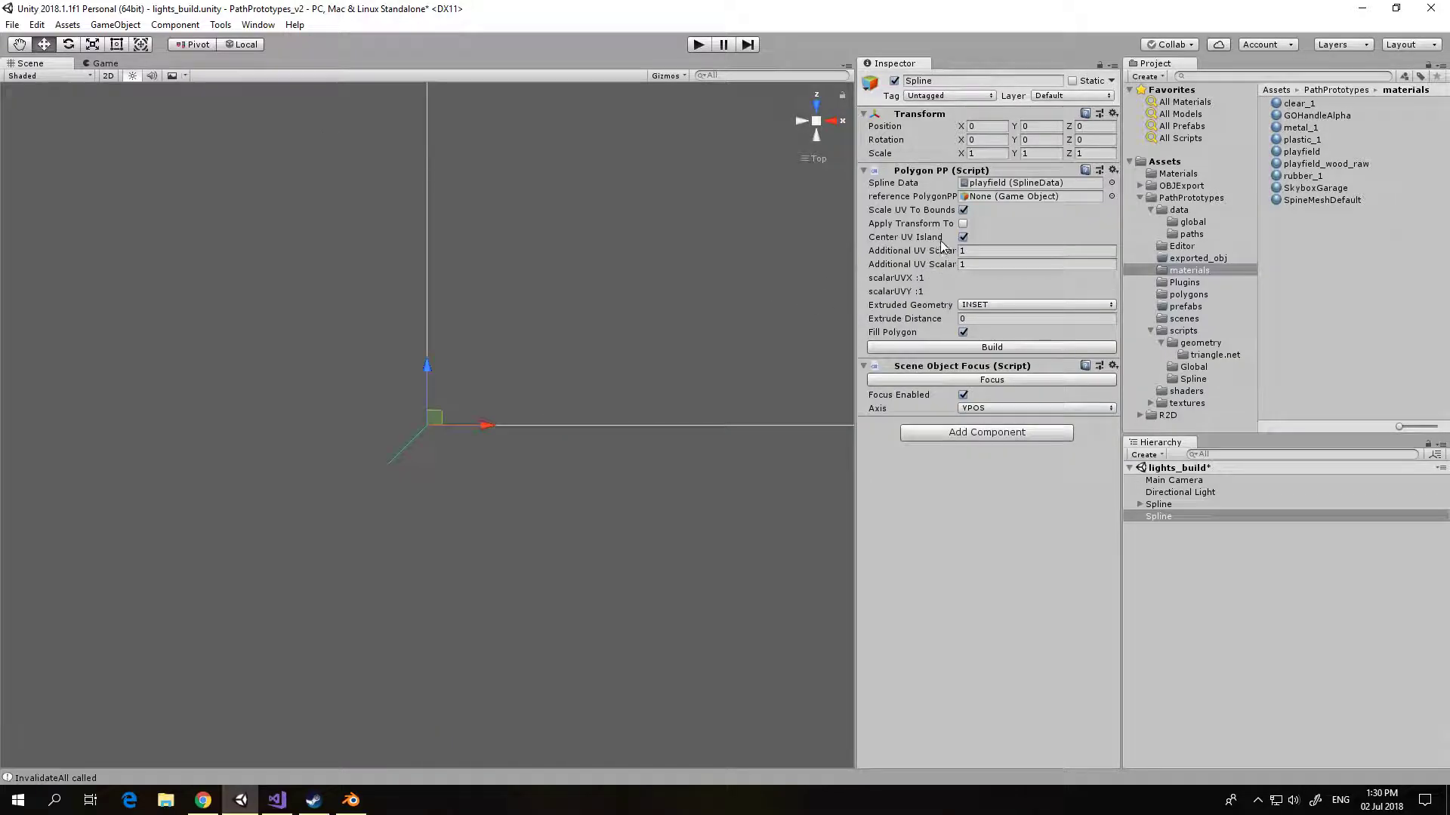
left_click(963, 239)
left_click(974, 252)
type("0,5")
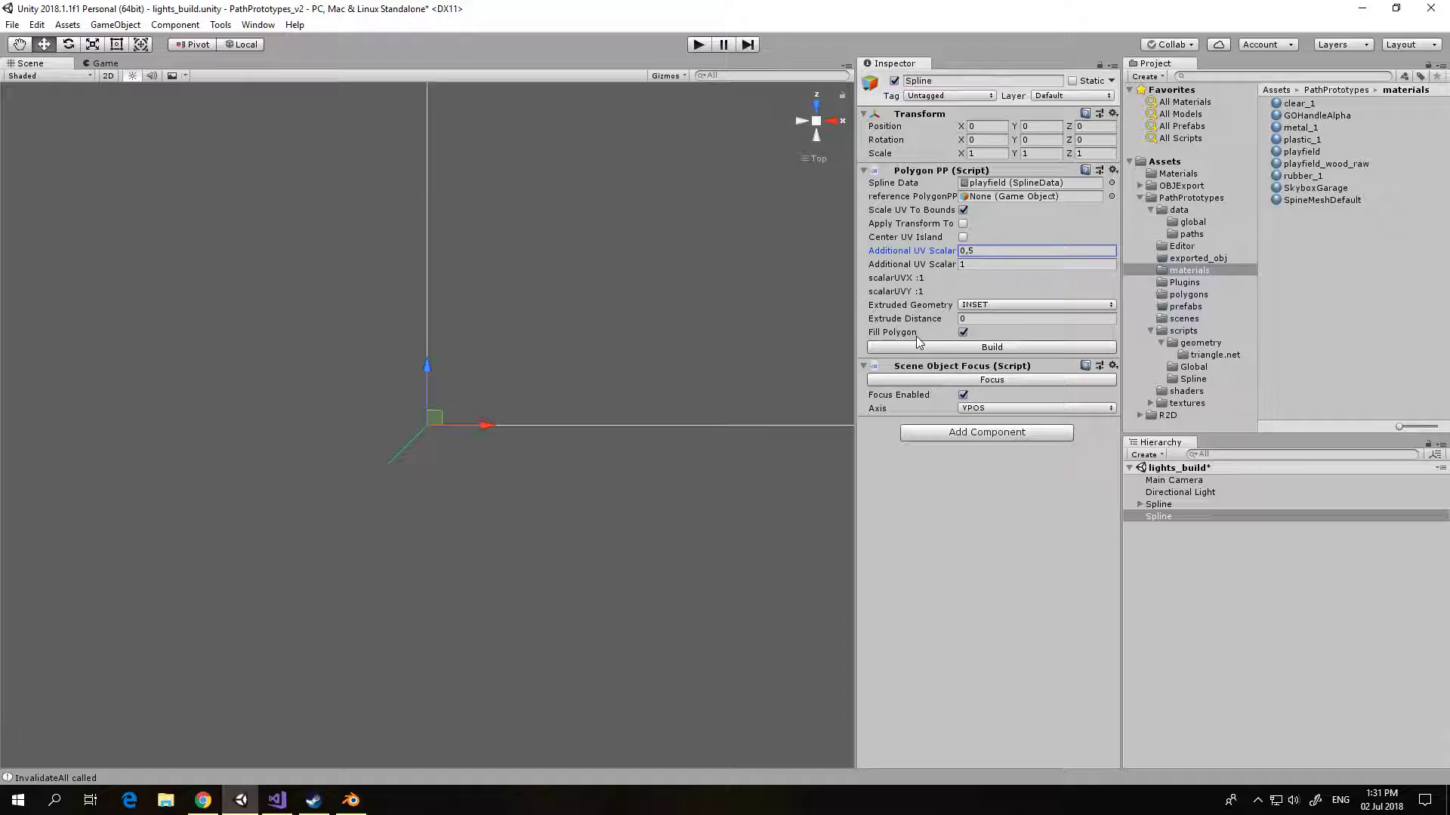
Step: Build the playfield polygon, overwriting the existing prefab, and assign the playfield material to its Mesh Renderer
left_click(945, 349)
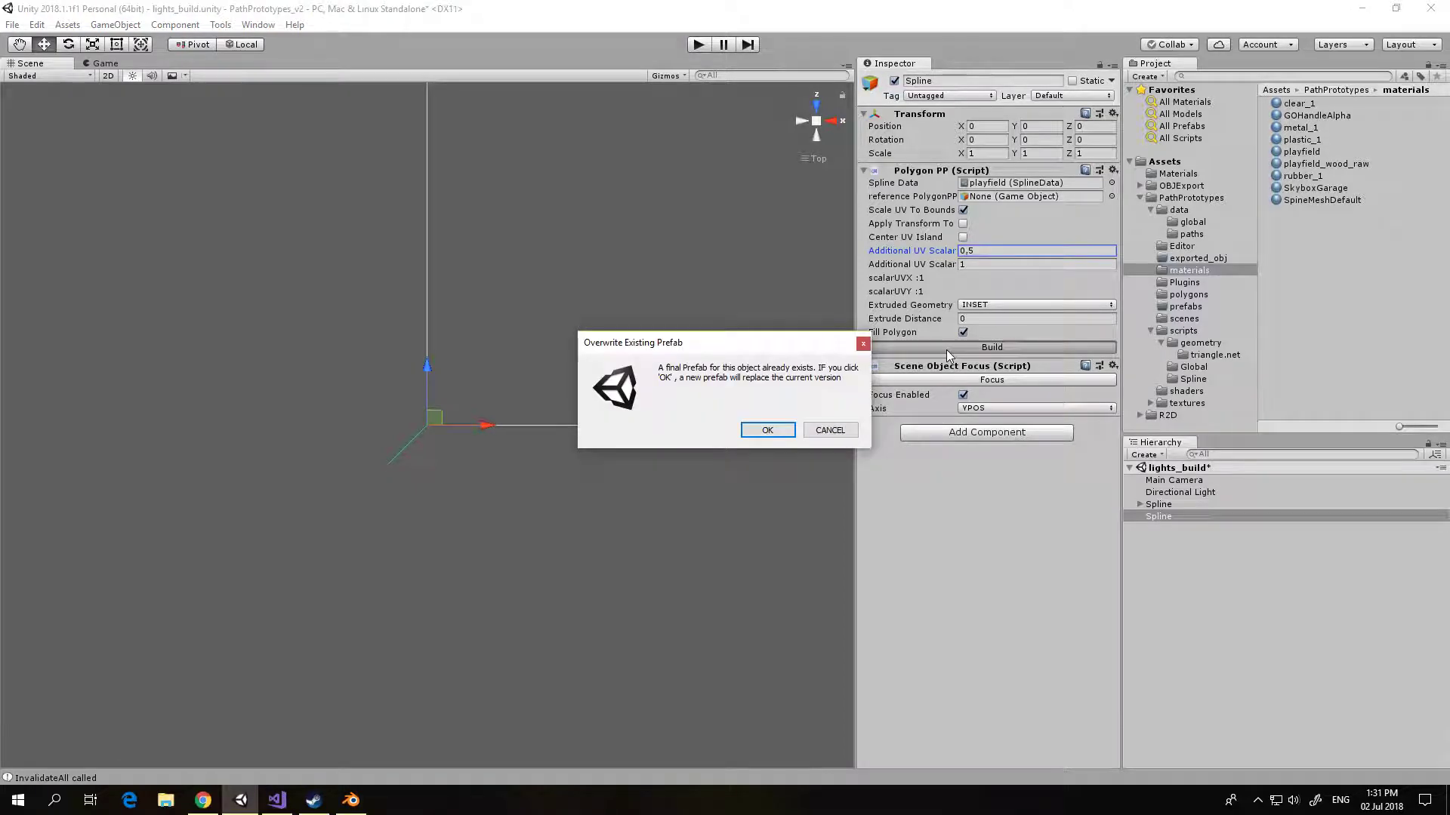
left_click(763, 431)
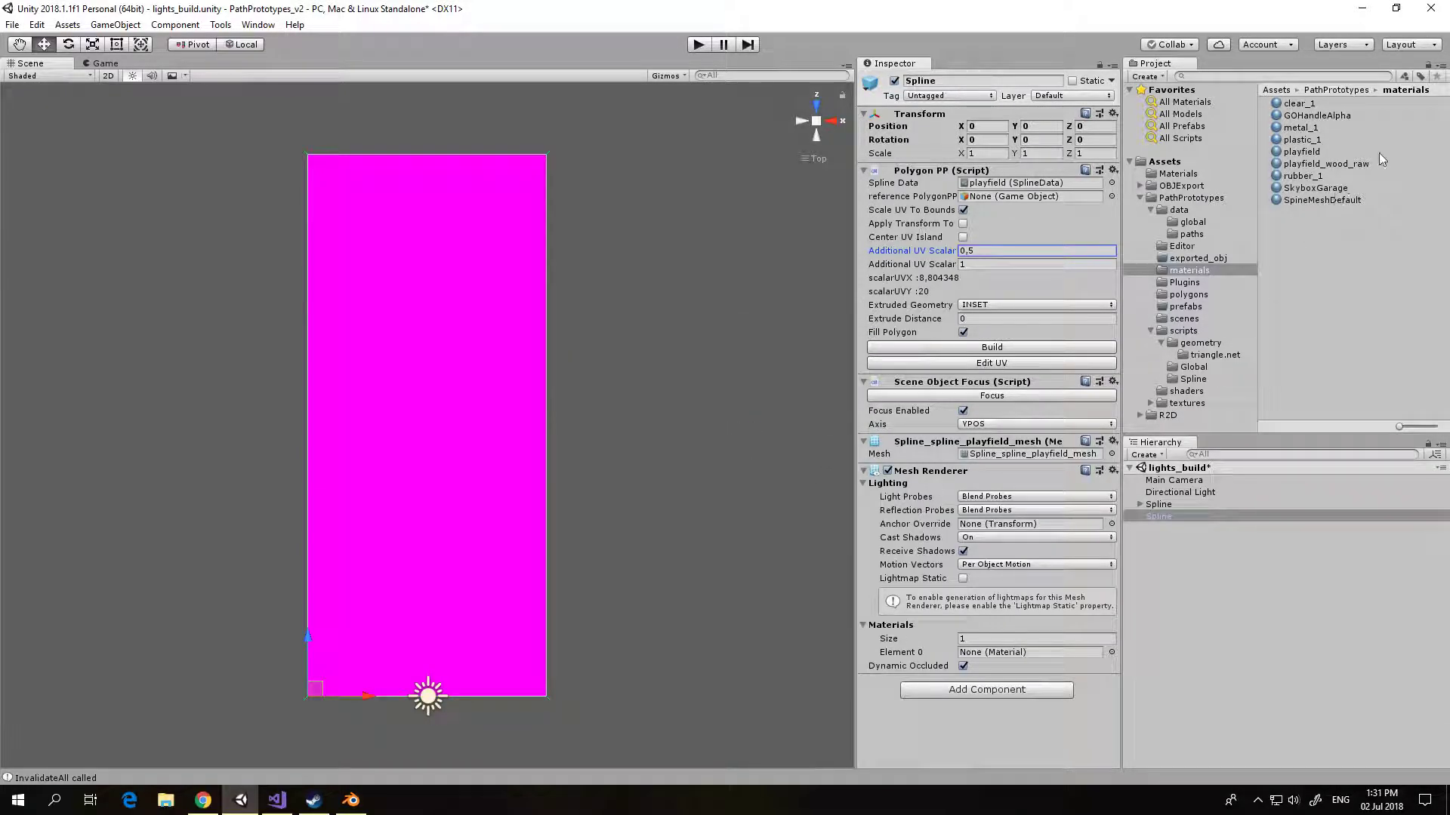
left_click_drag(1284, 155, 987, 660)
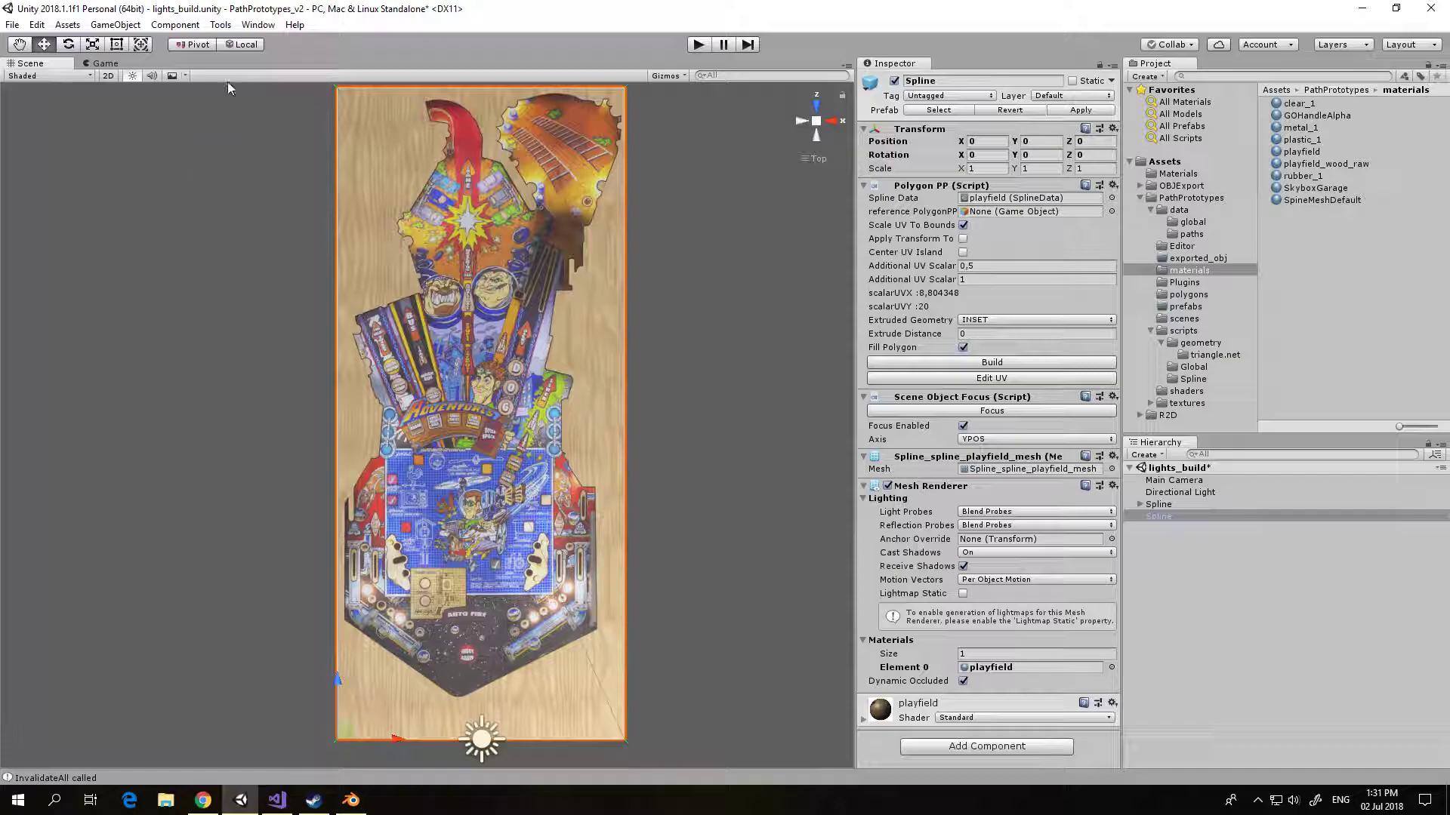
Step: Add a new spline object to the current scene and create its 4-node path with edge length 2.3 in, saved as light_template_1
left_click(223, 25)
mouse_move(260, 47)
mouse_move(404, 45)
left_click(559, 43)
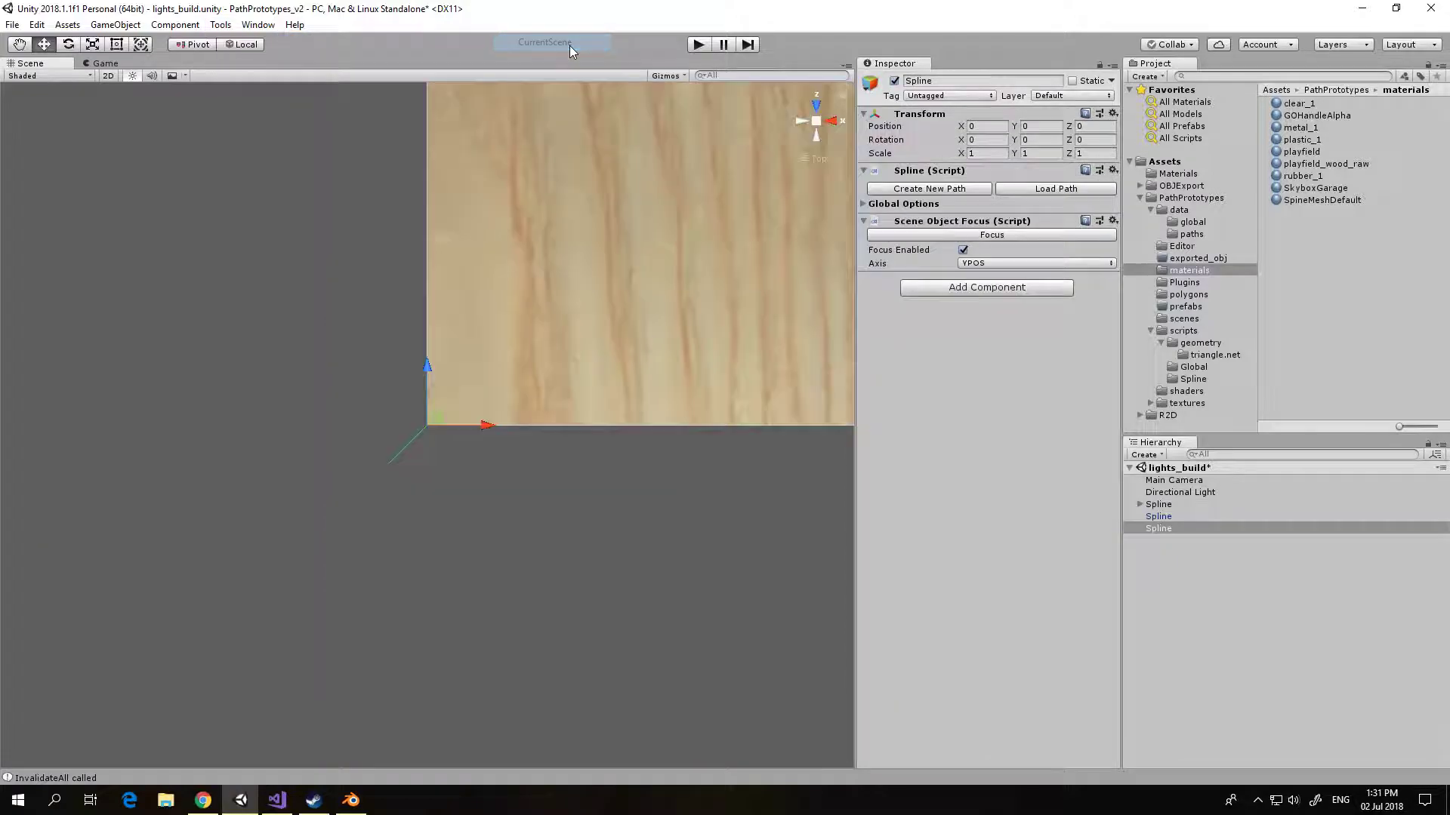
left_click(943, 190)
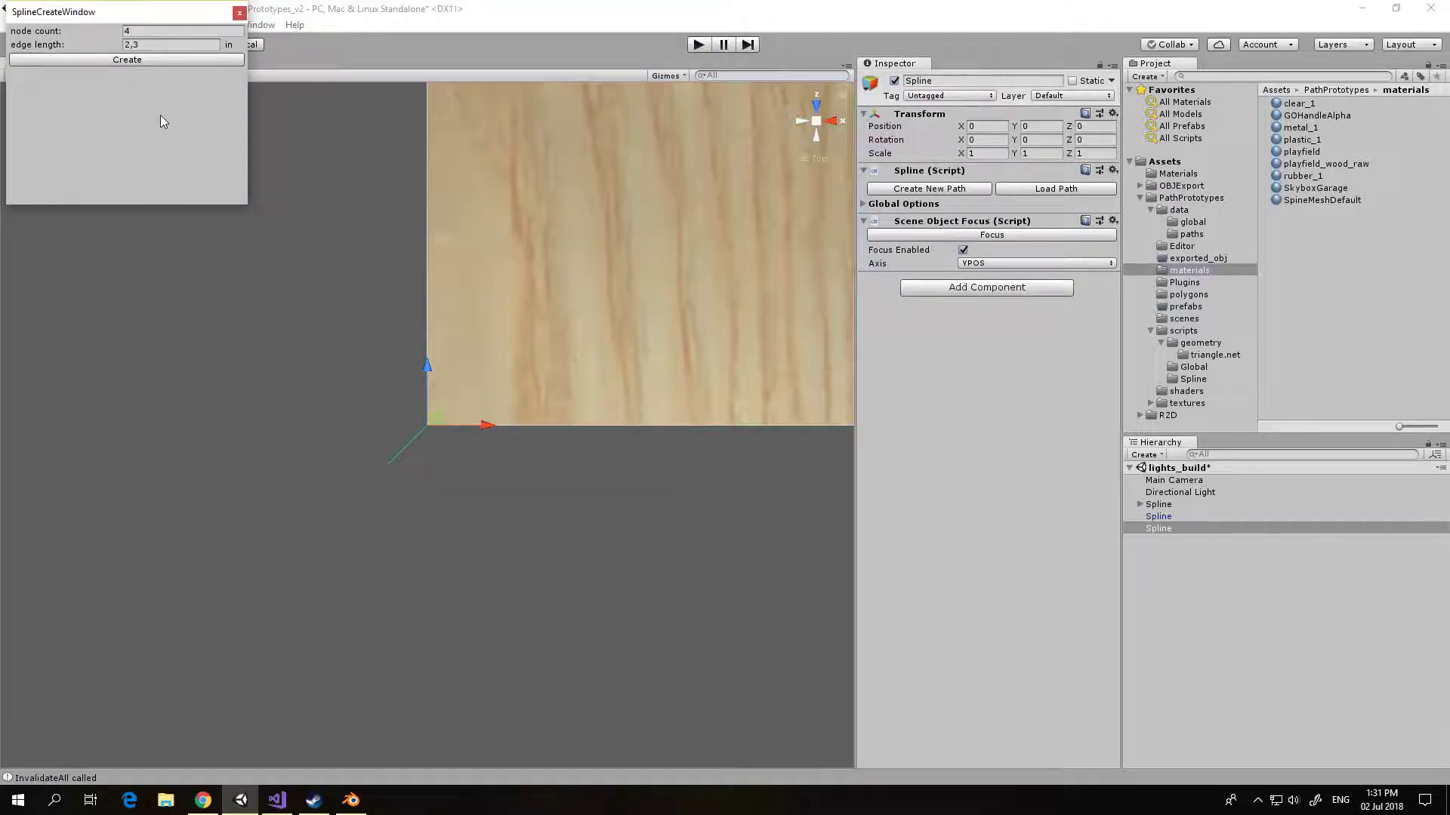
left_click(125, 61)
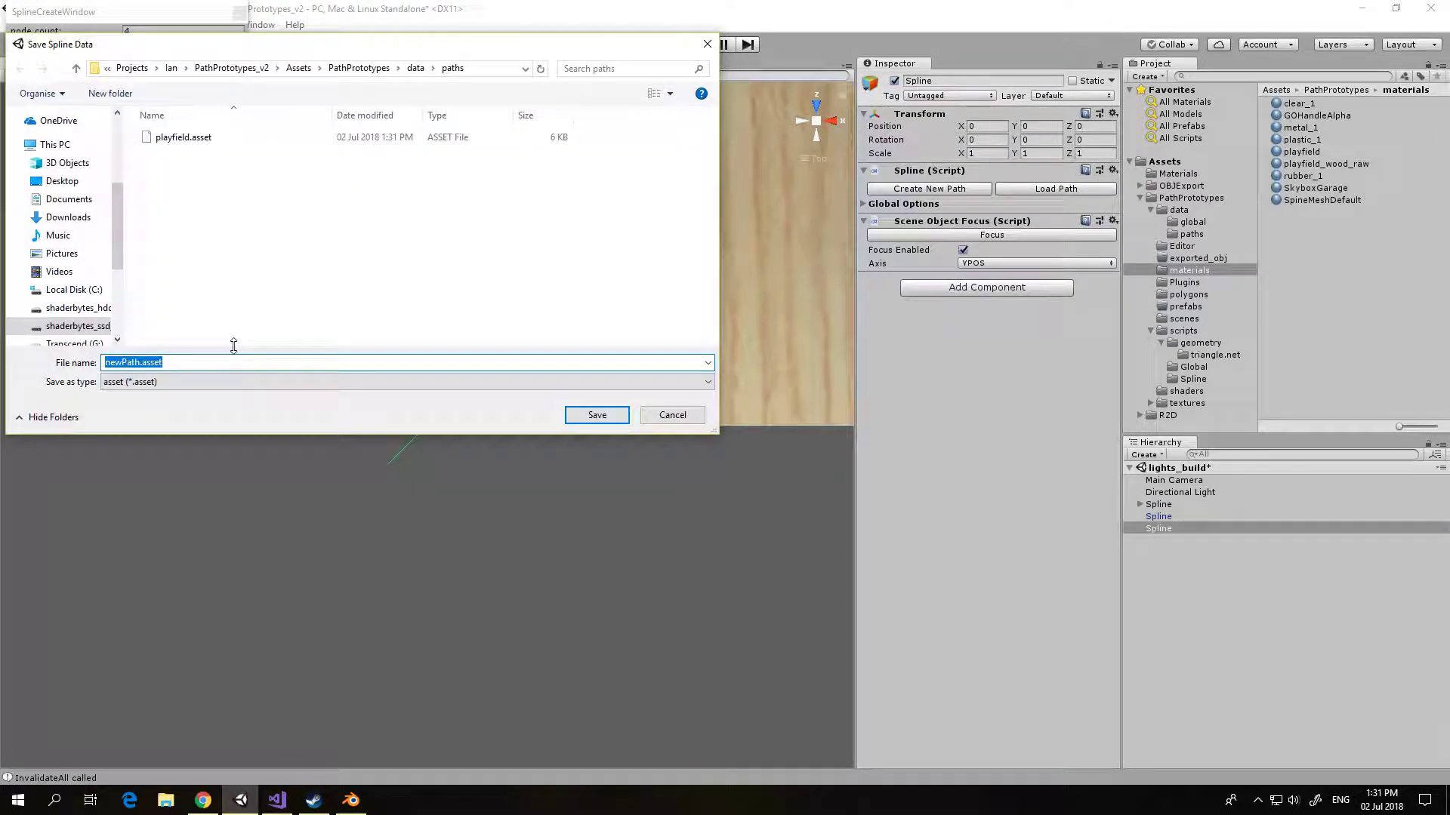
type("light_template_1")
left_click(580, 416)
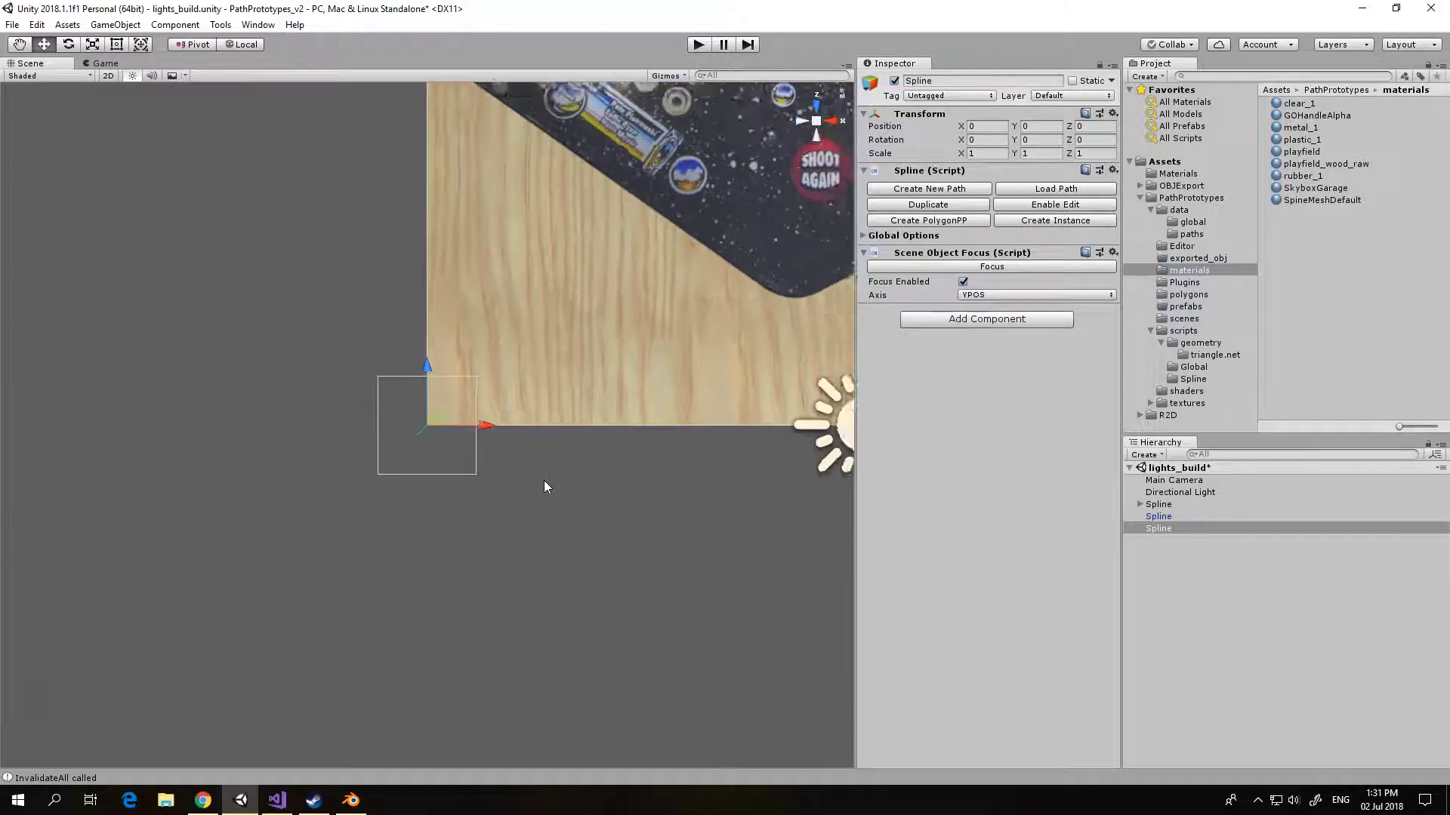
Step: Move the light_template_1 spline over the orange square light near the fish bowl artwork, at about x 2.495, z 8.554
middle_click_drag(568, 417, 582, 681)
left_click_drag(441, 619, 580, 104)
left_click_drag(507, 160, 650, 161)
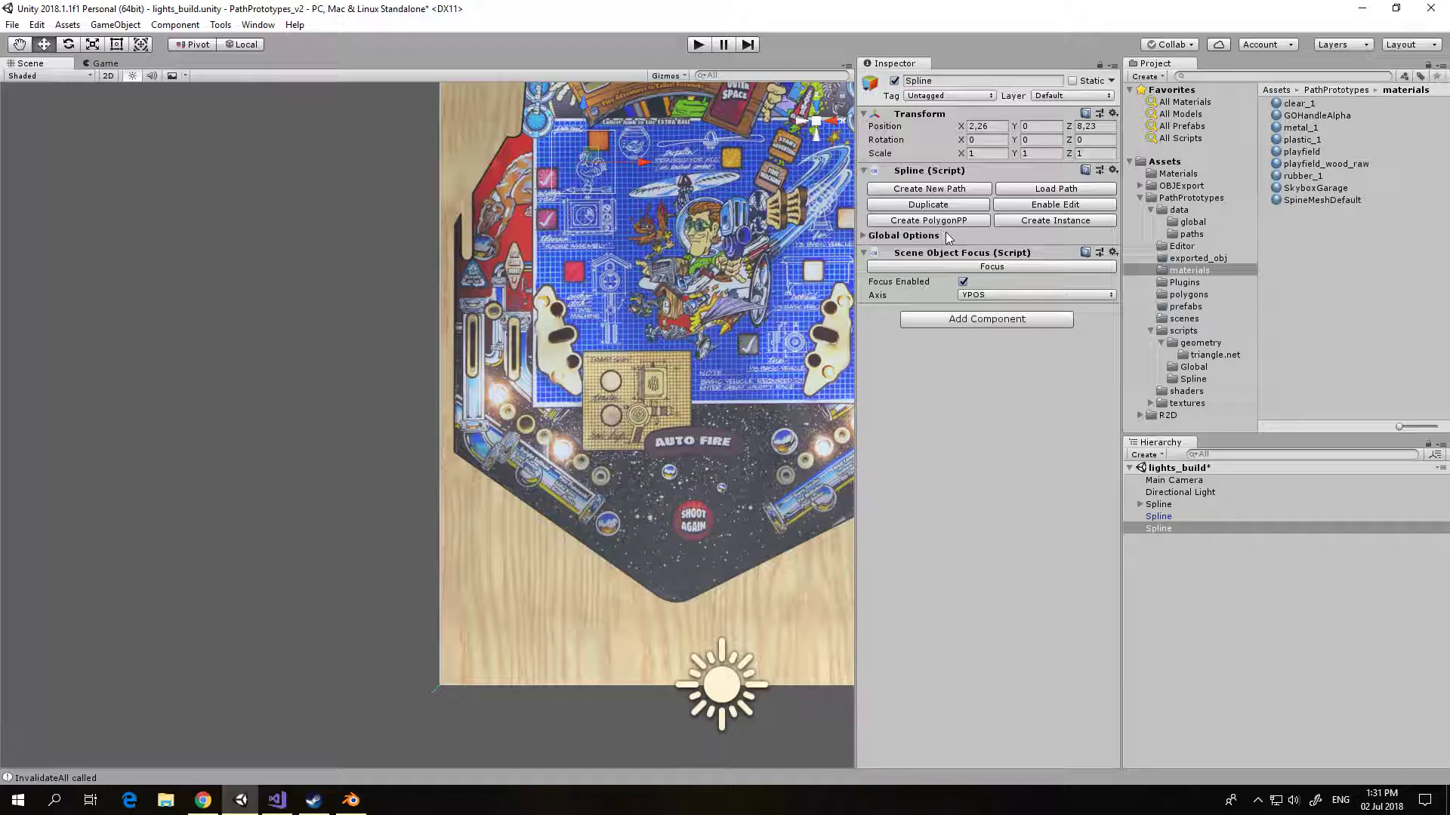
left_click(978, 272)
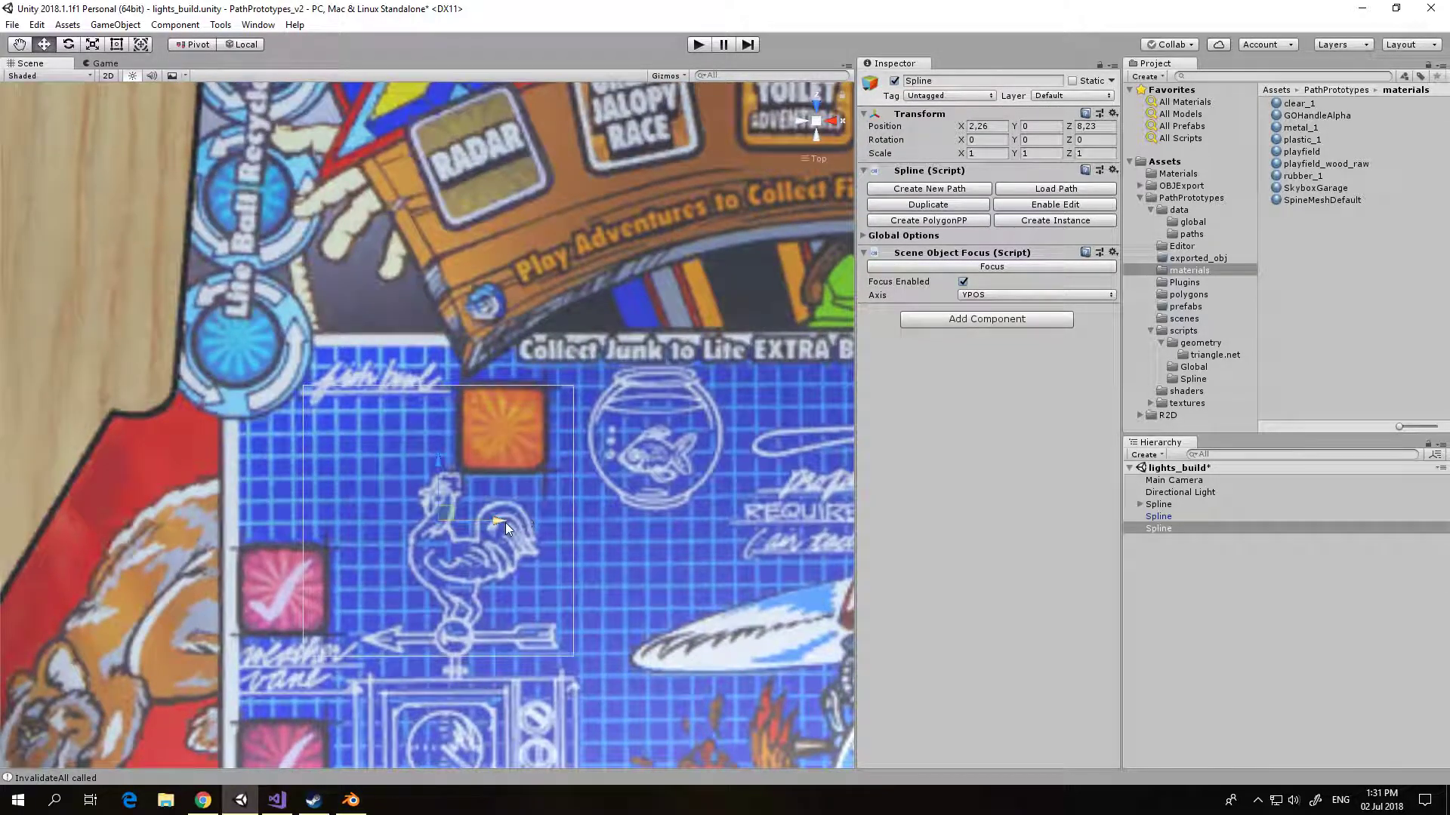
left_click_drag(505, 522, 563, 513)
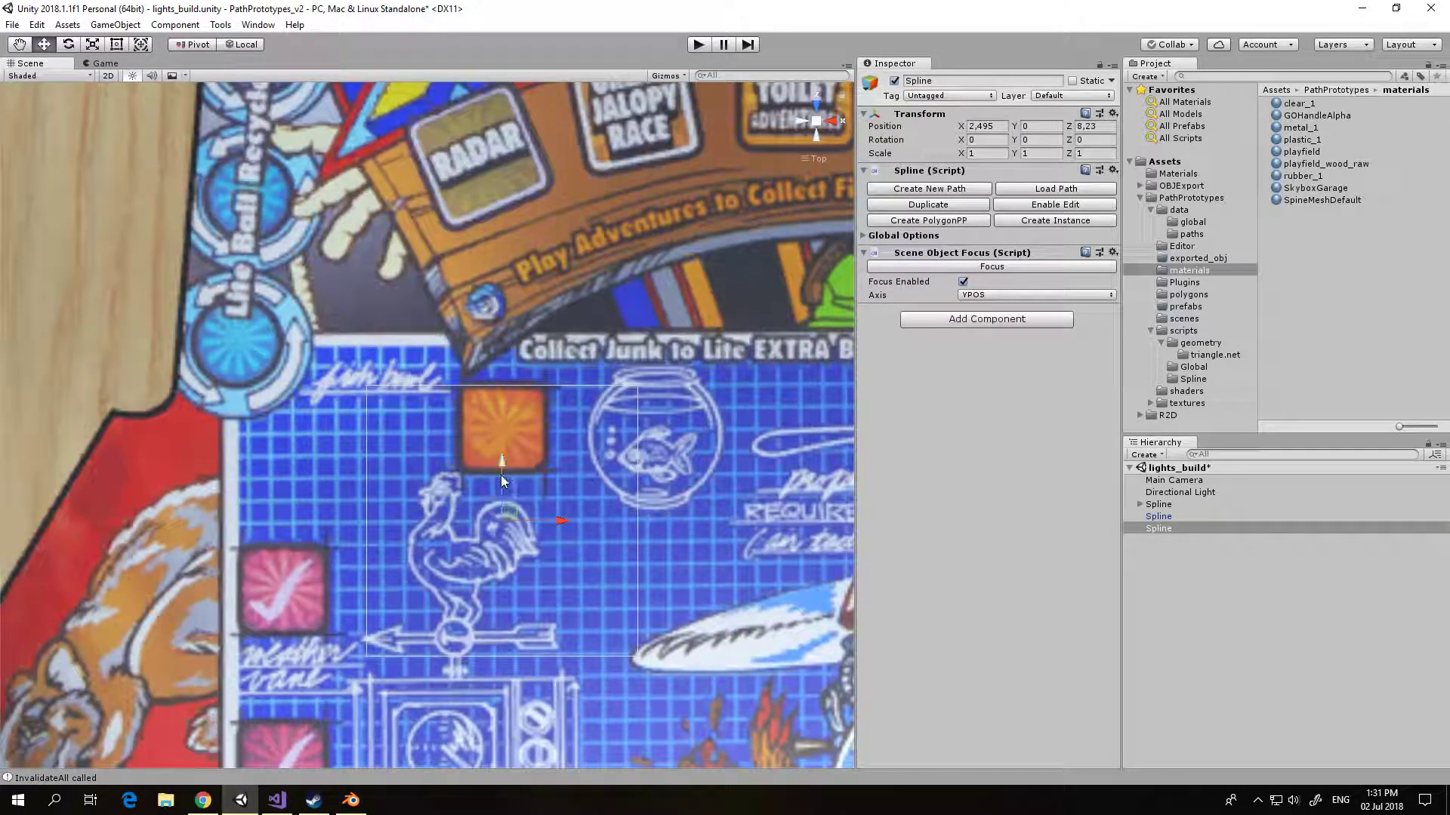
left_click_drag(502, 456, 533, 369)
Step: Enable spline editing, scale all four nodes down to about ±0.385 in to fit the orange light, and shift the spline to z 8.571
left_click(1048, 205)
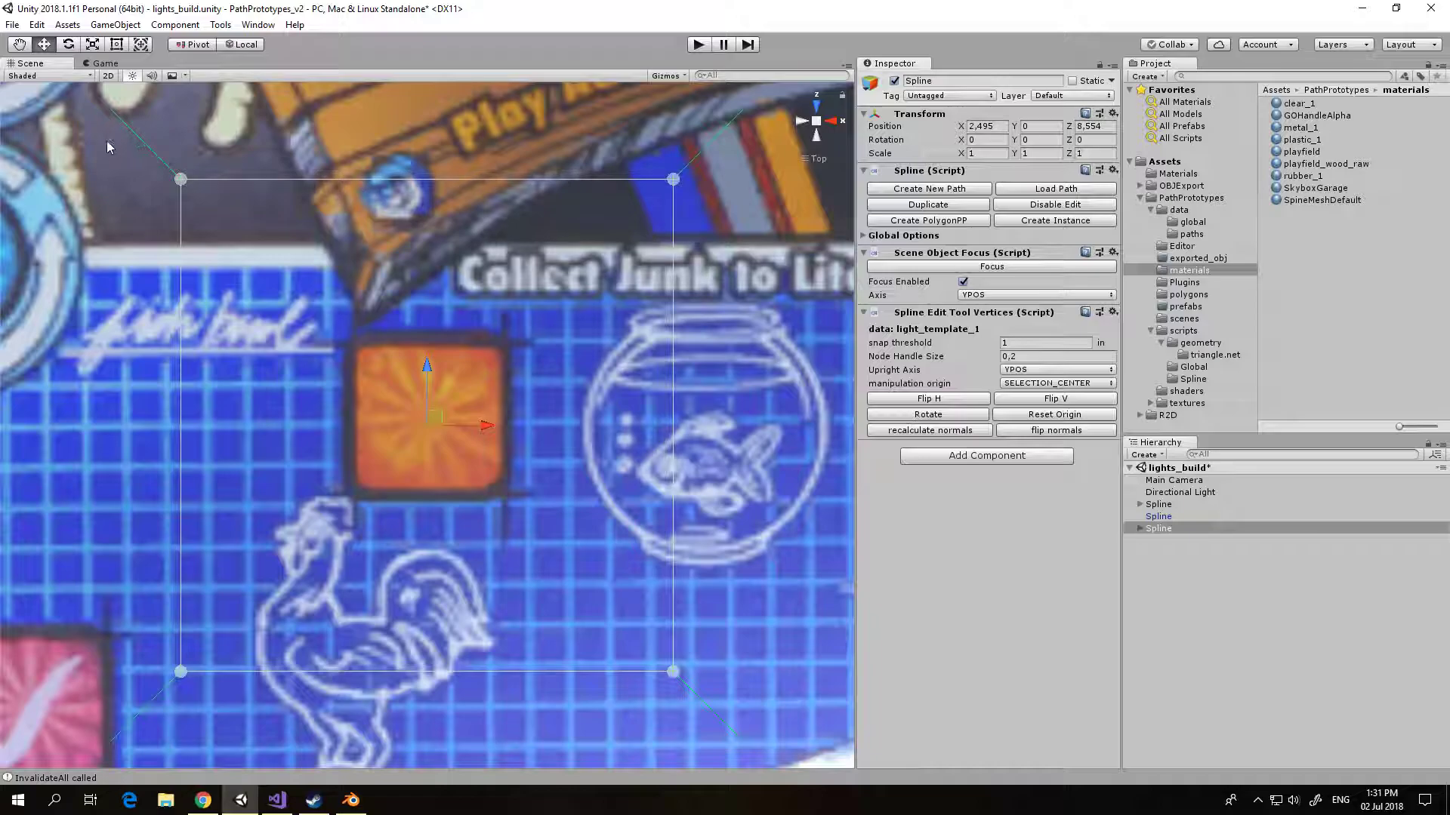
left_click_drag(148, 249, 732, 716)
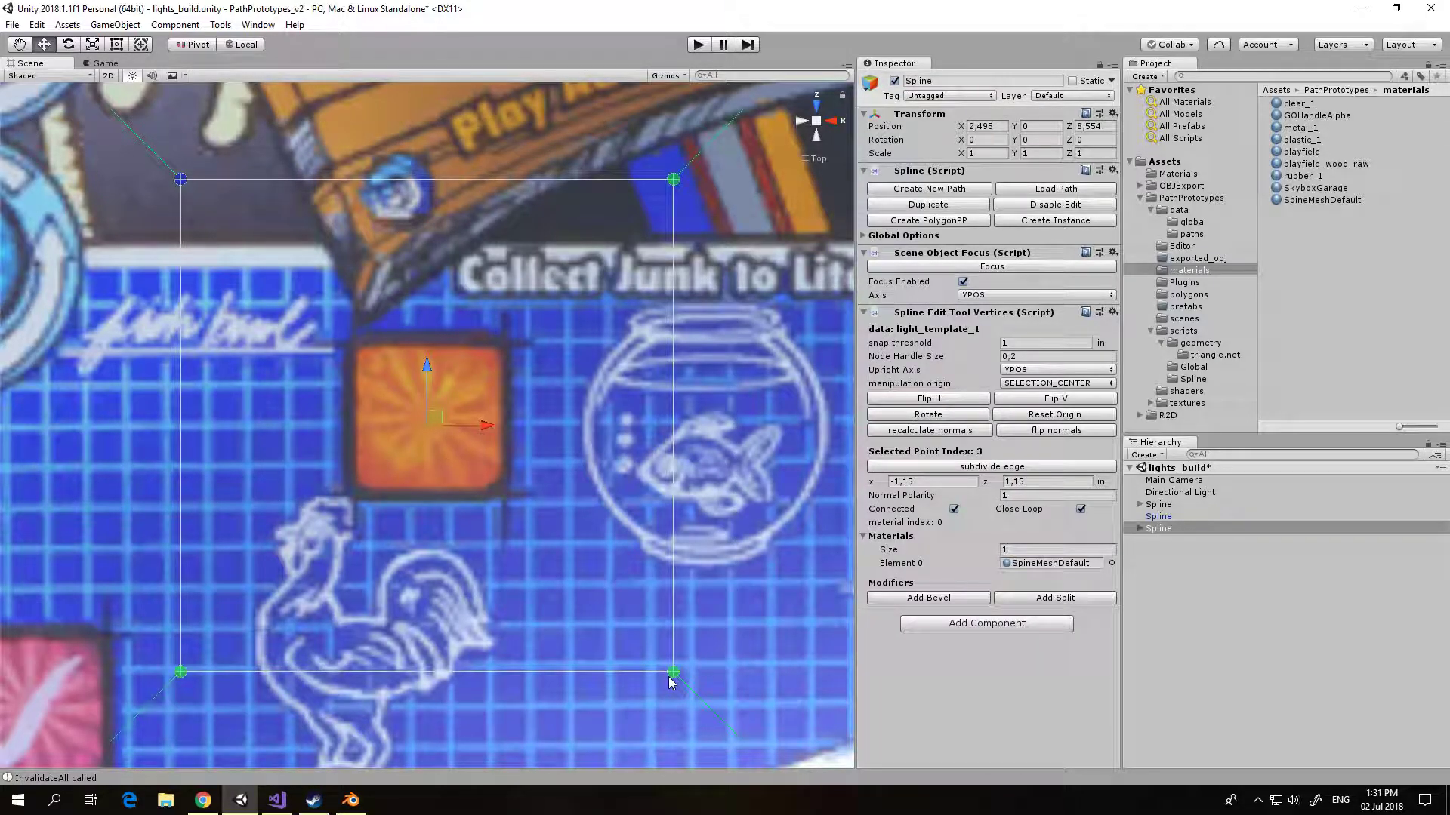
left_click_drag(674, 674, 254, 460)
left_click_drag(427, 361, 430, 354)
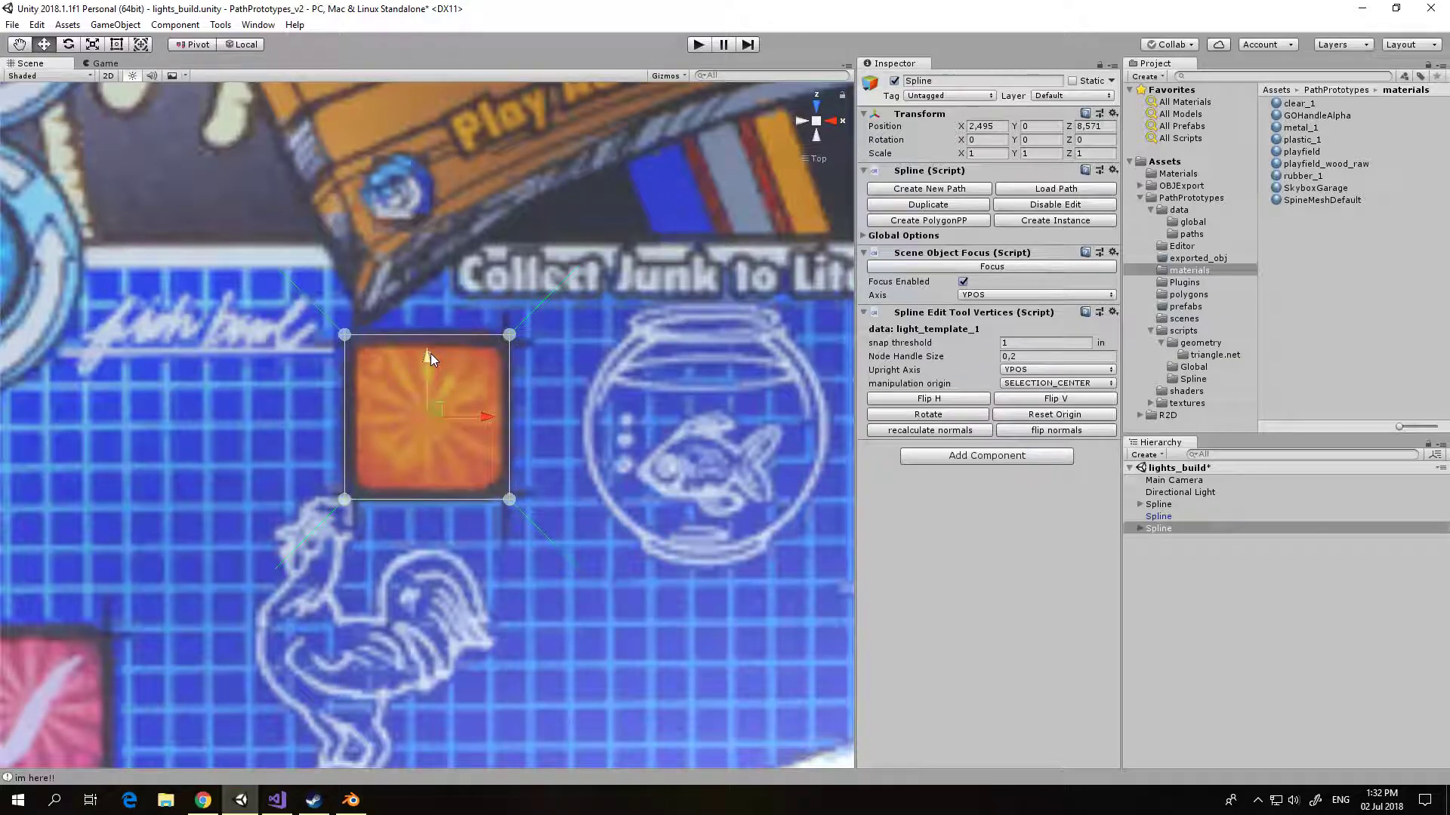
left_click(1017, 429)
left_click(1014, 384)
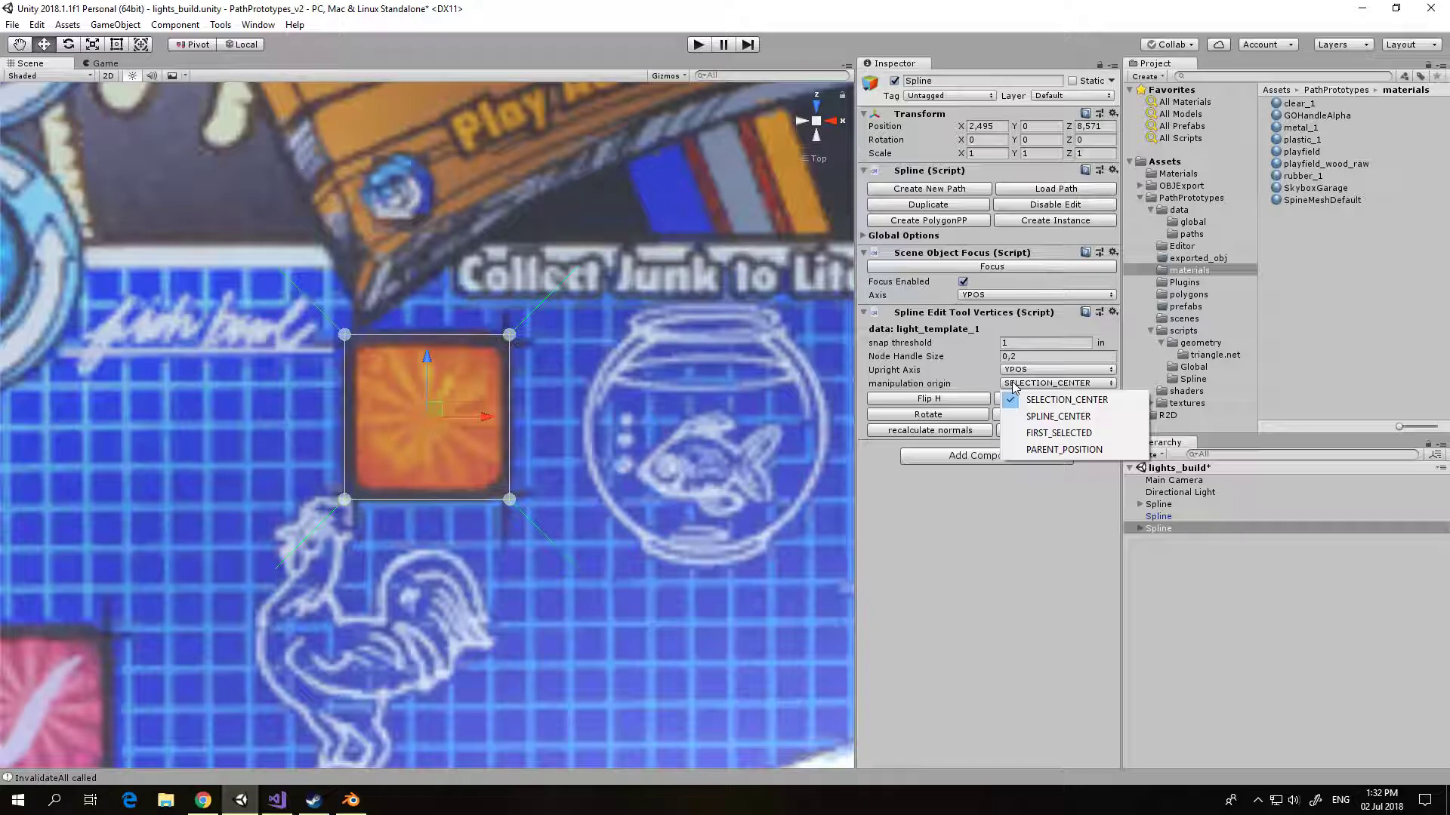
left_click(517, 340)
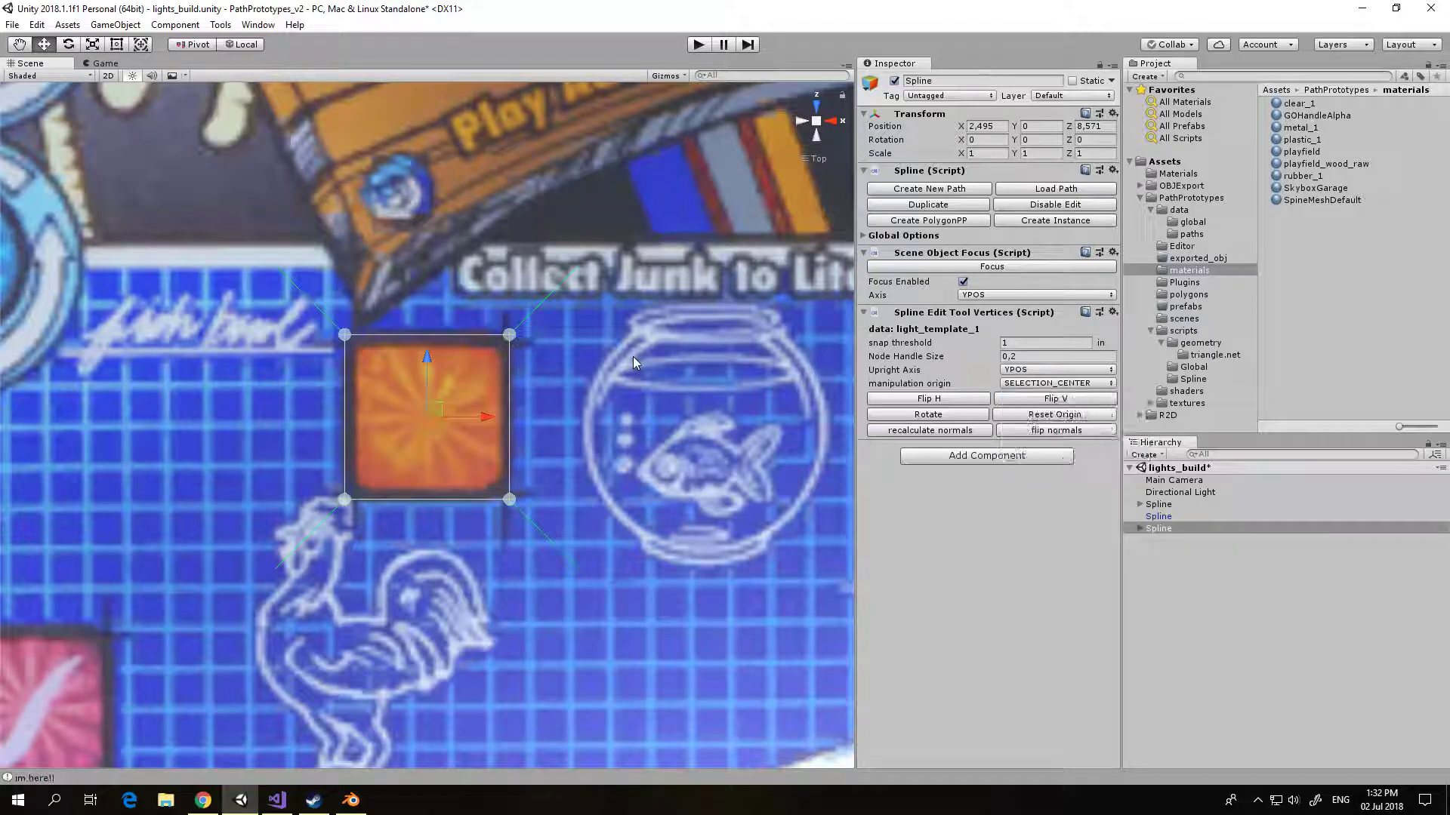
Step: Add a bevel with a 0.1 in radius to the light spline's upper-right node
left_click(507, 337)
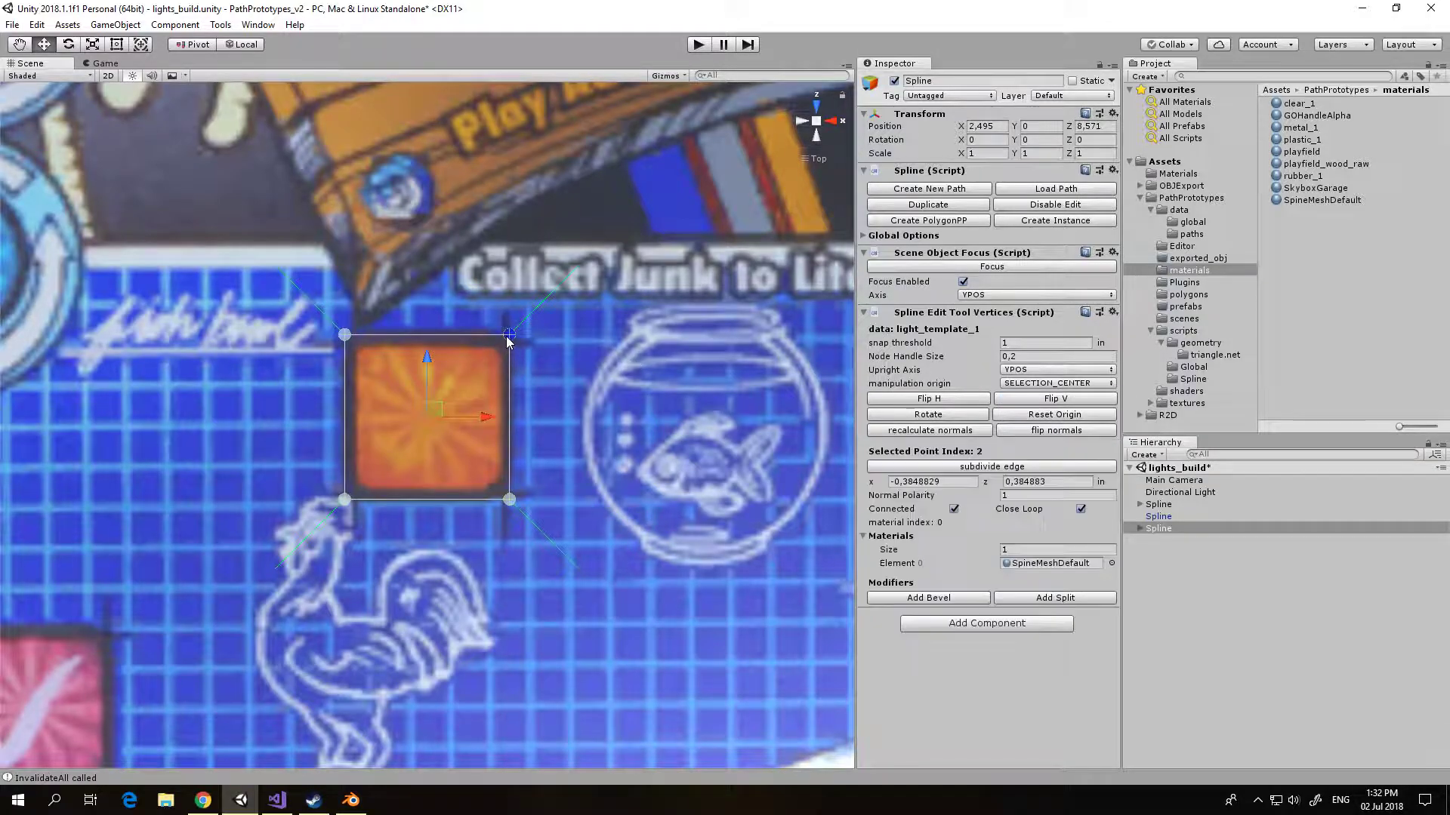
left_click(937, 598)
left_click(1020, 627)
type(".1")
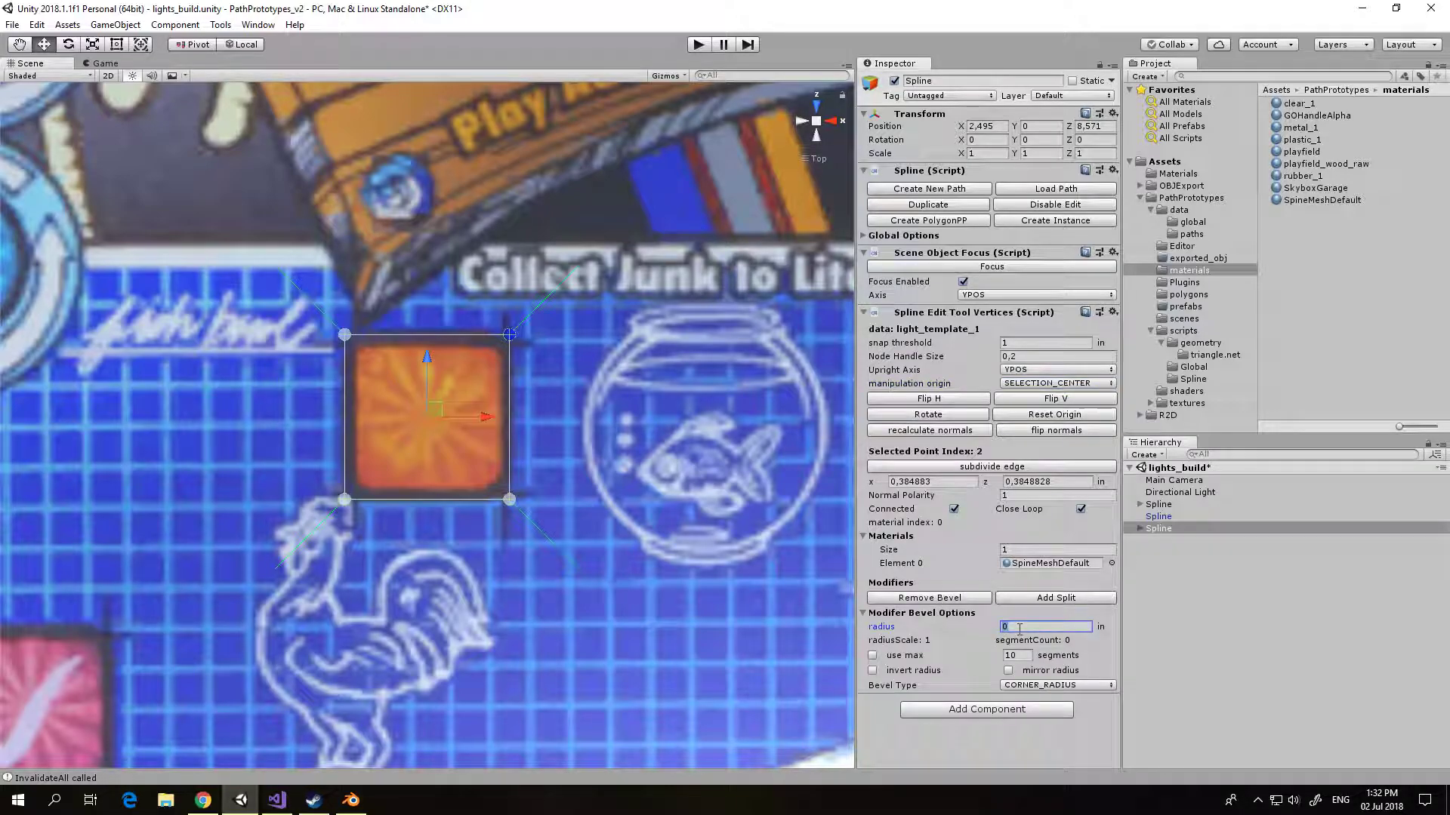
key("Return")
Step: Add a bevel with a 0.1 in radius to the light spline's upper-left node
left_click(346, 336)
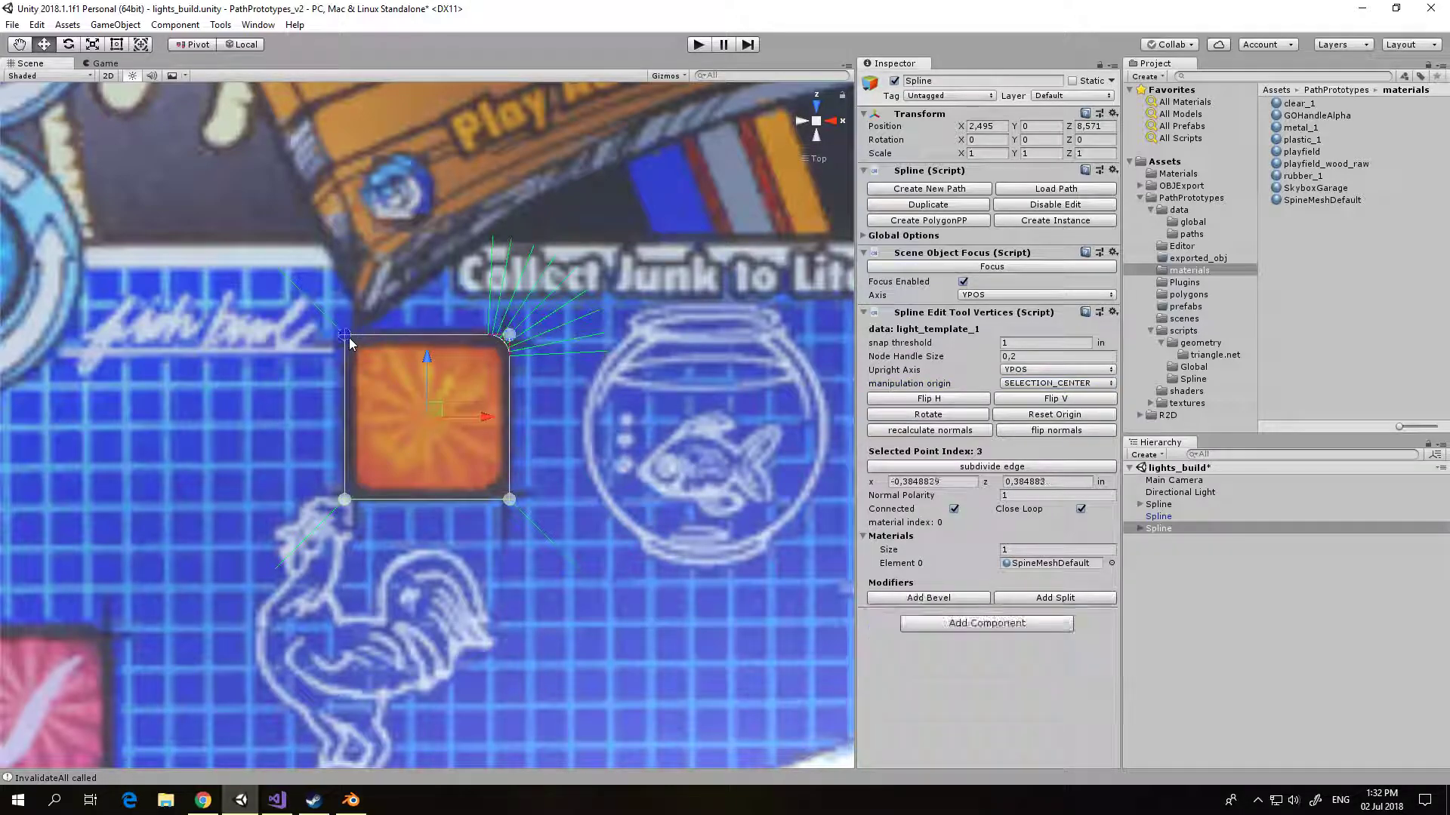
left_click(964, 600)
left_click(1015, 628)
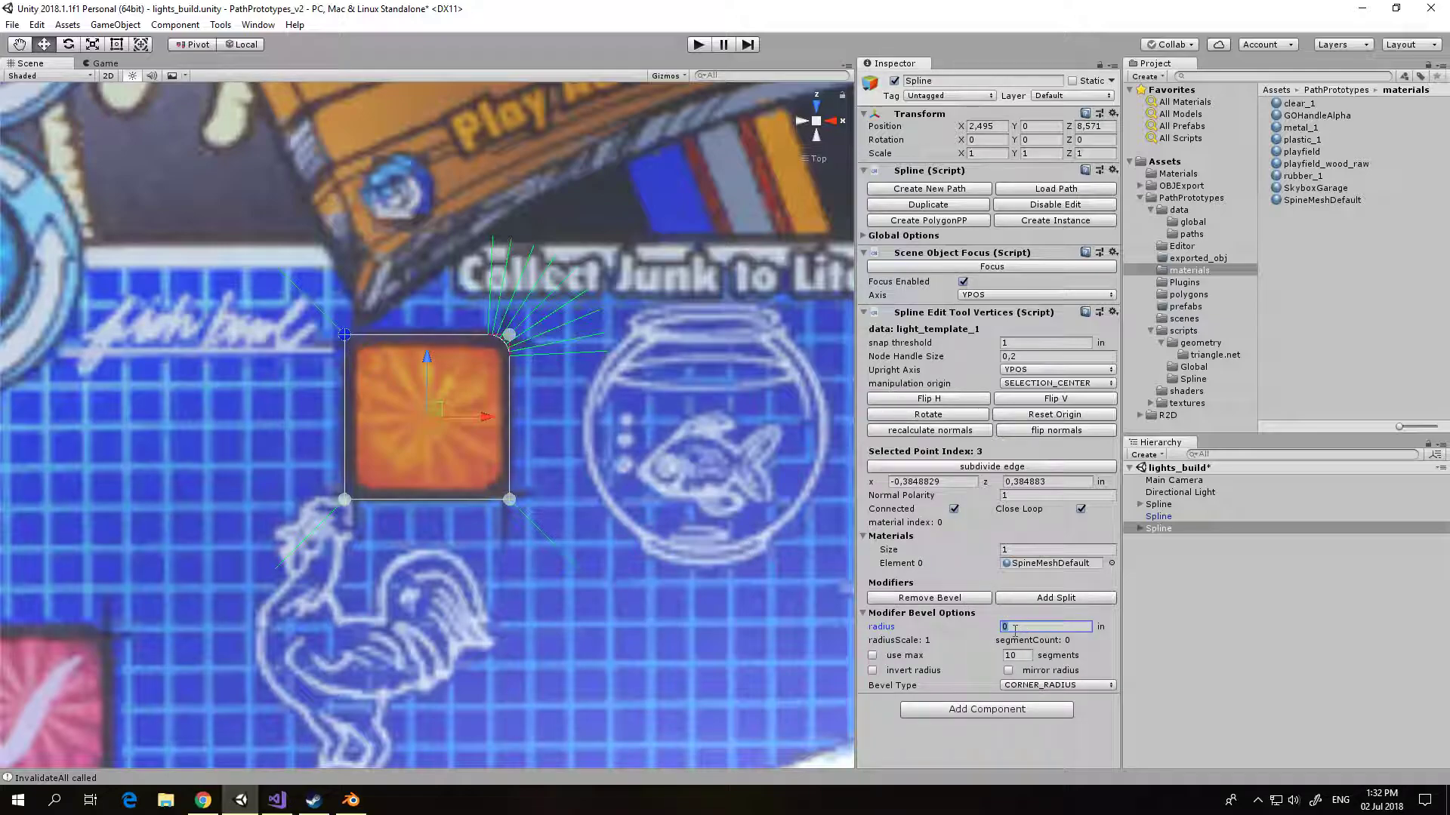
type(".1")
key("Return")
Step: Add a bevel with a 0.1 in radius to the light spline's lower-right node
left_click(509, 499)
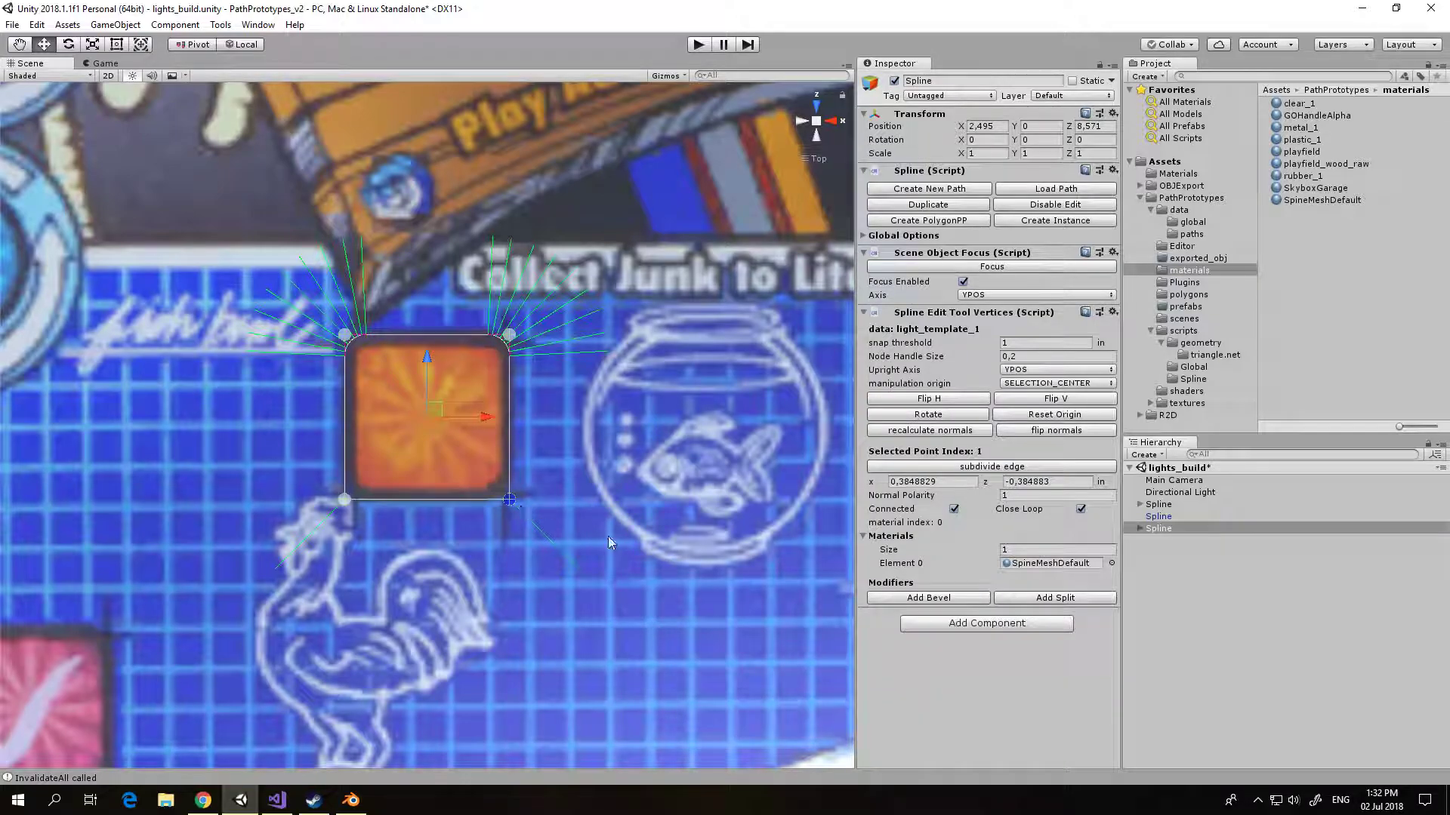
left_click(957, 600)
left_click(1023, 628)
type(".1")
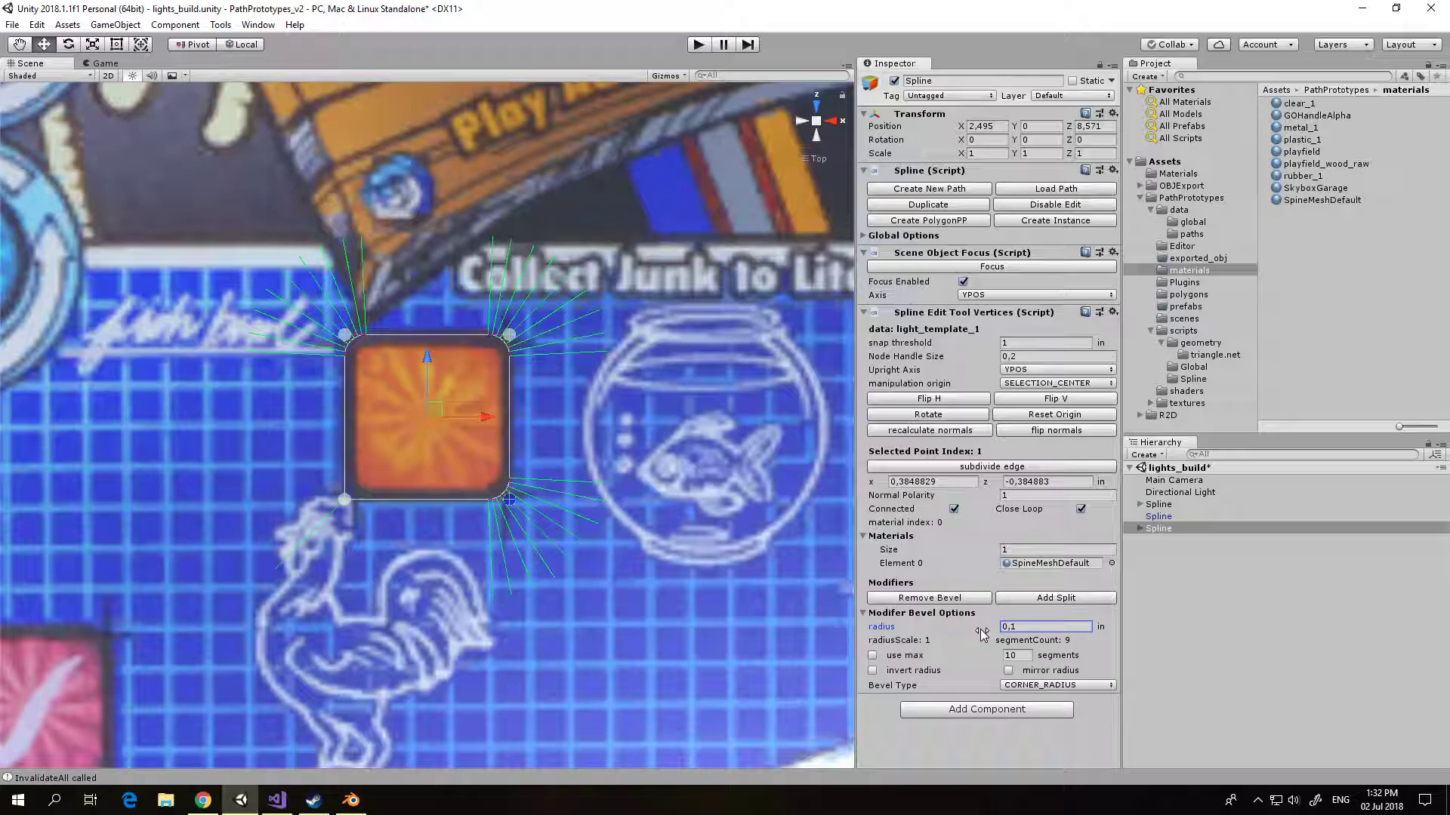
Step: Add a bevel with a 0.1 in radius to the light spline's lower-left node
left_click(344, 500)
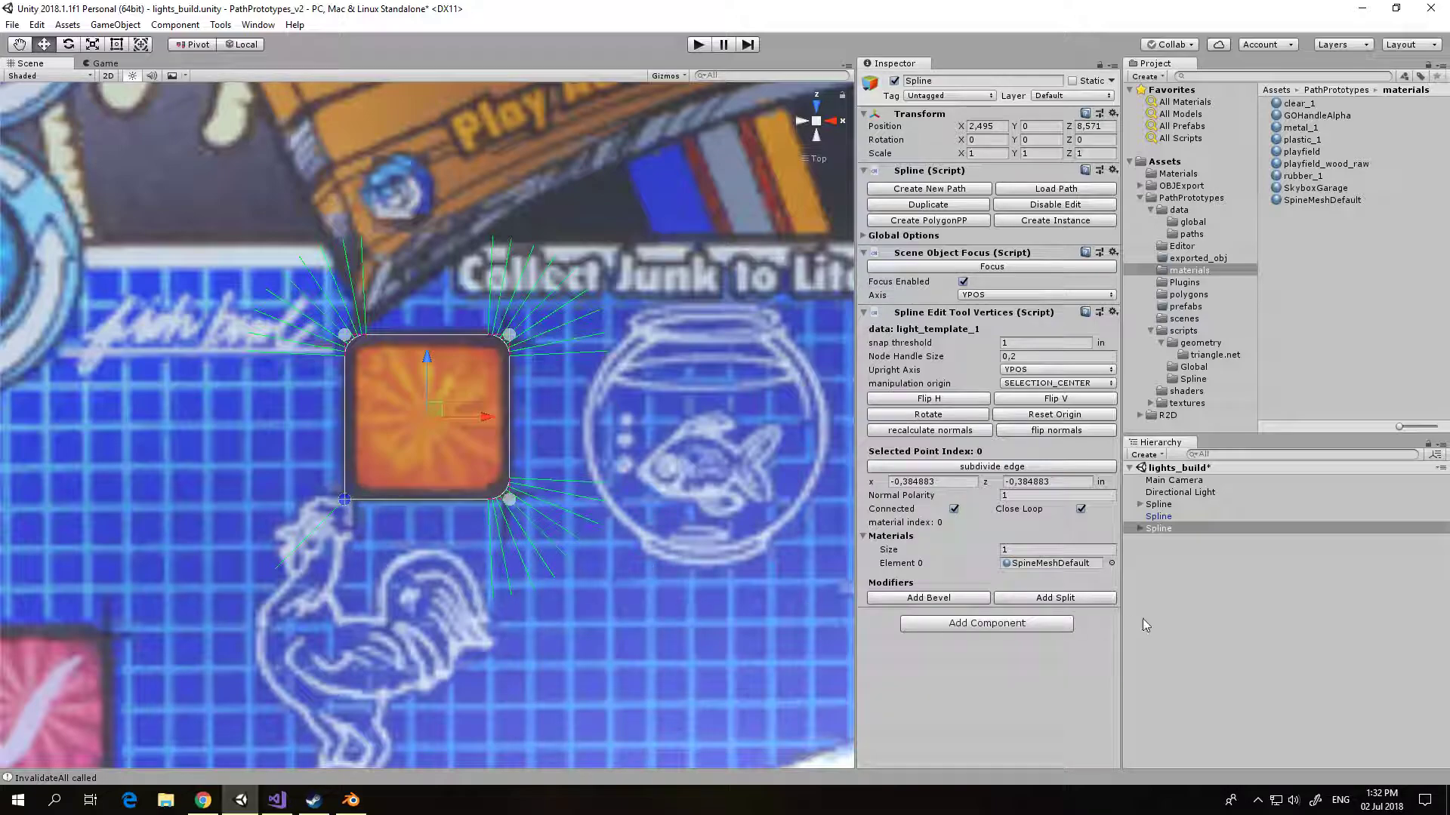
left_click(947, 598)
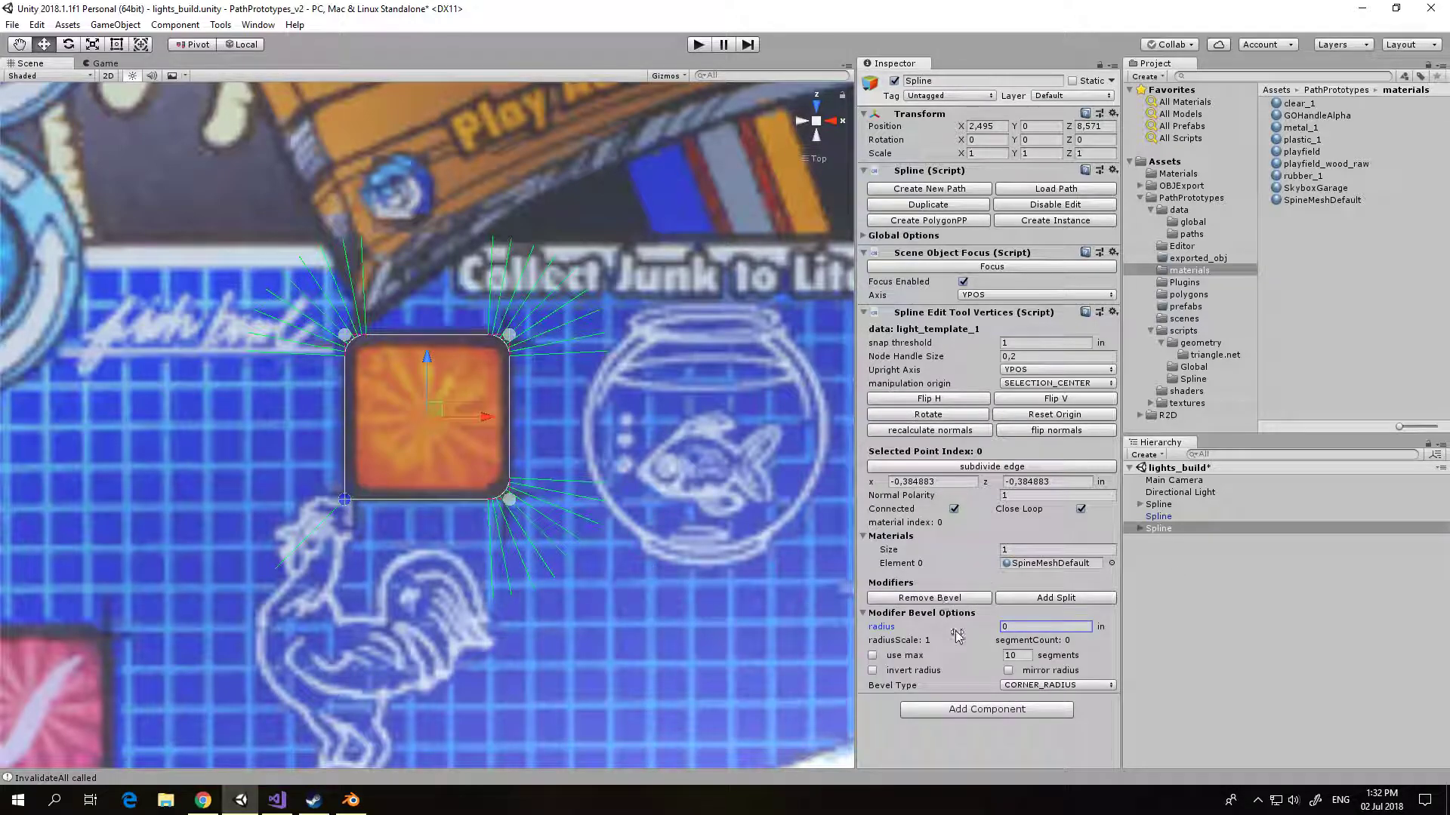
left_click(949, 628)
type("0,1")
Step: Create an instance of the light_template_1 spline and move it up to the RADAR light, at about z 9.571
middle_click_drag(731, 529, 656, 785)
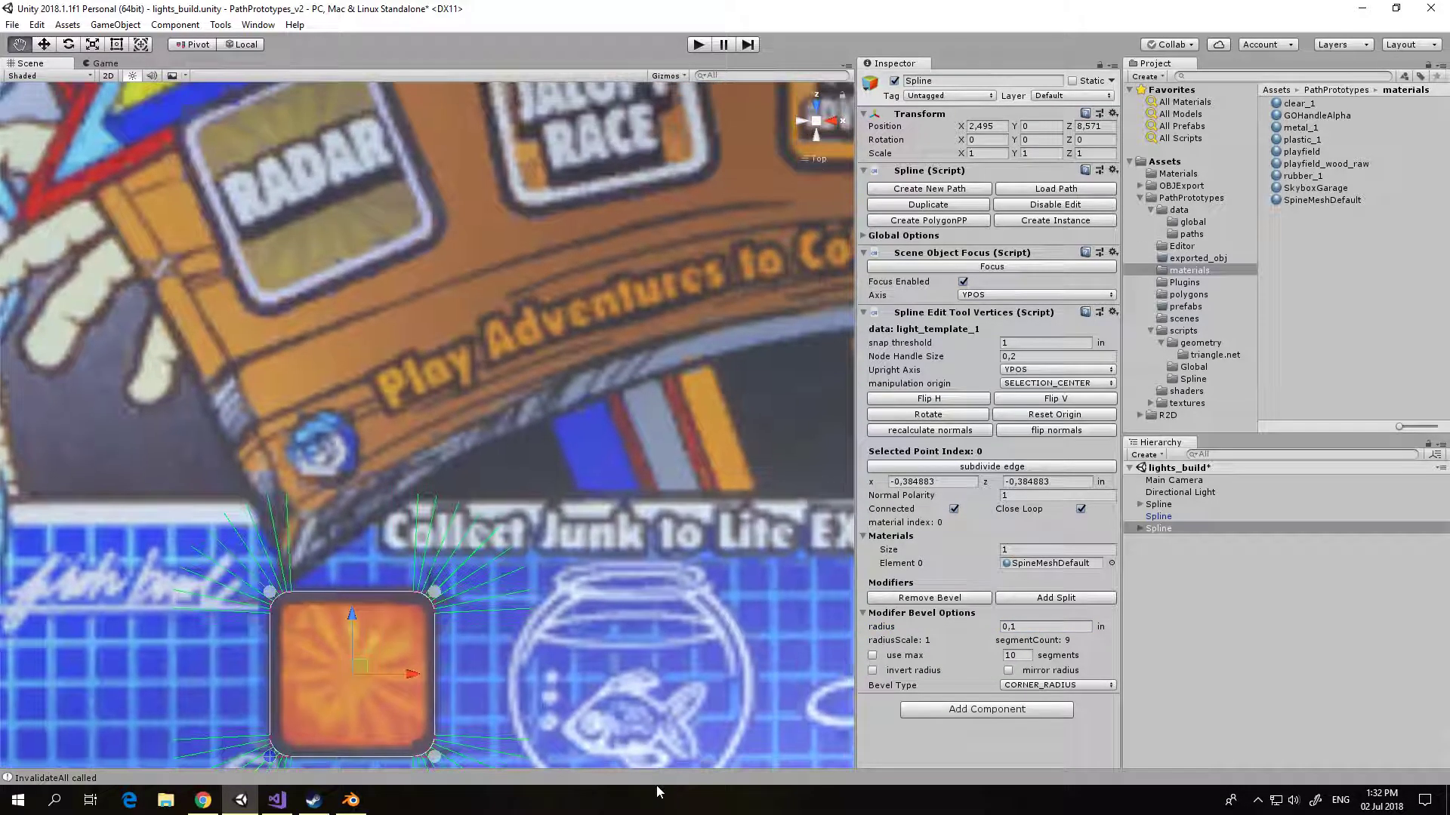
scroll(622, 723, "down", 4)
middle_click_drag(629, 684, 671, 696)
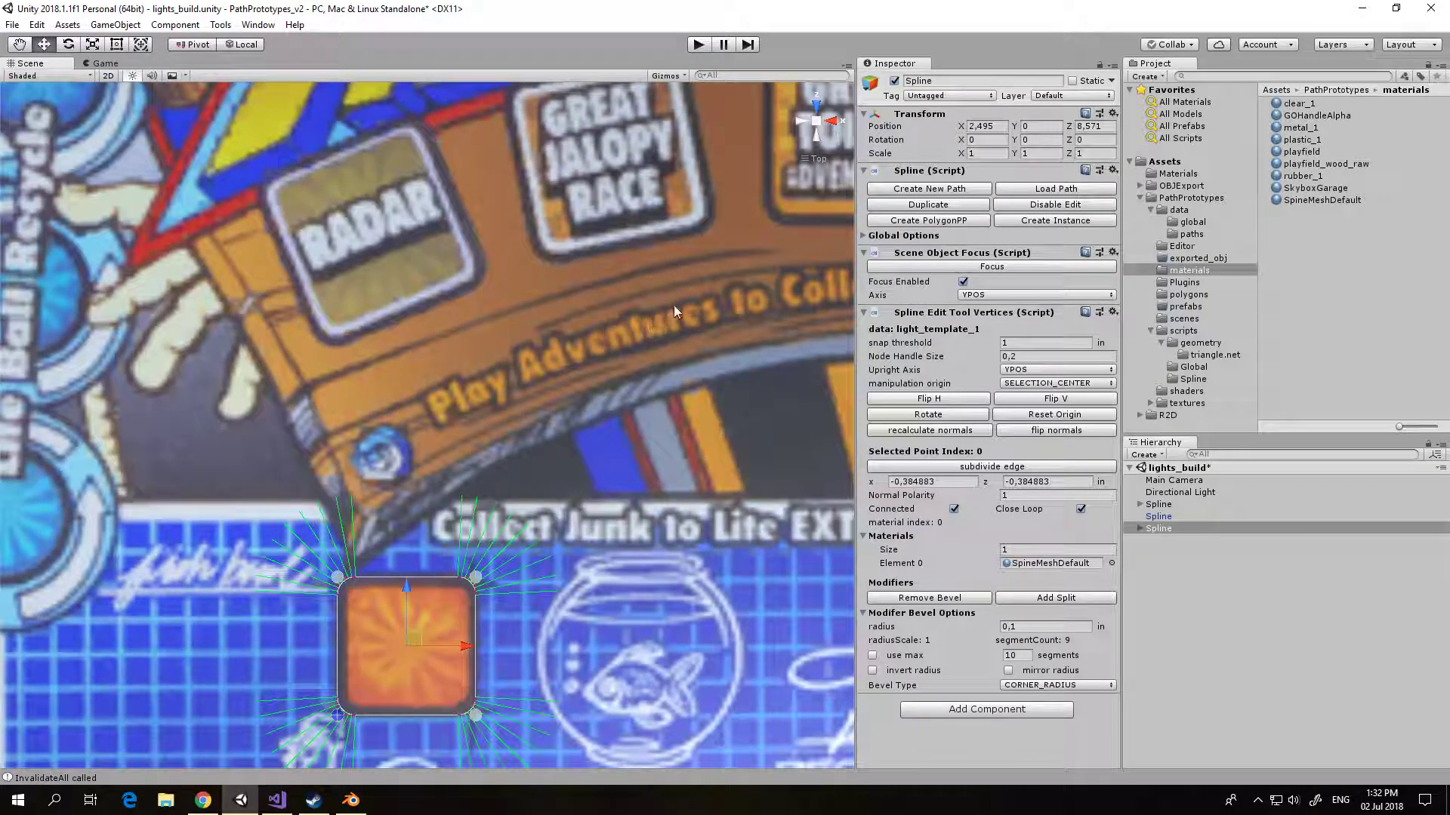
left_click(1033, 222)
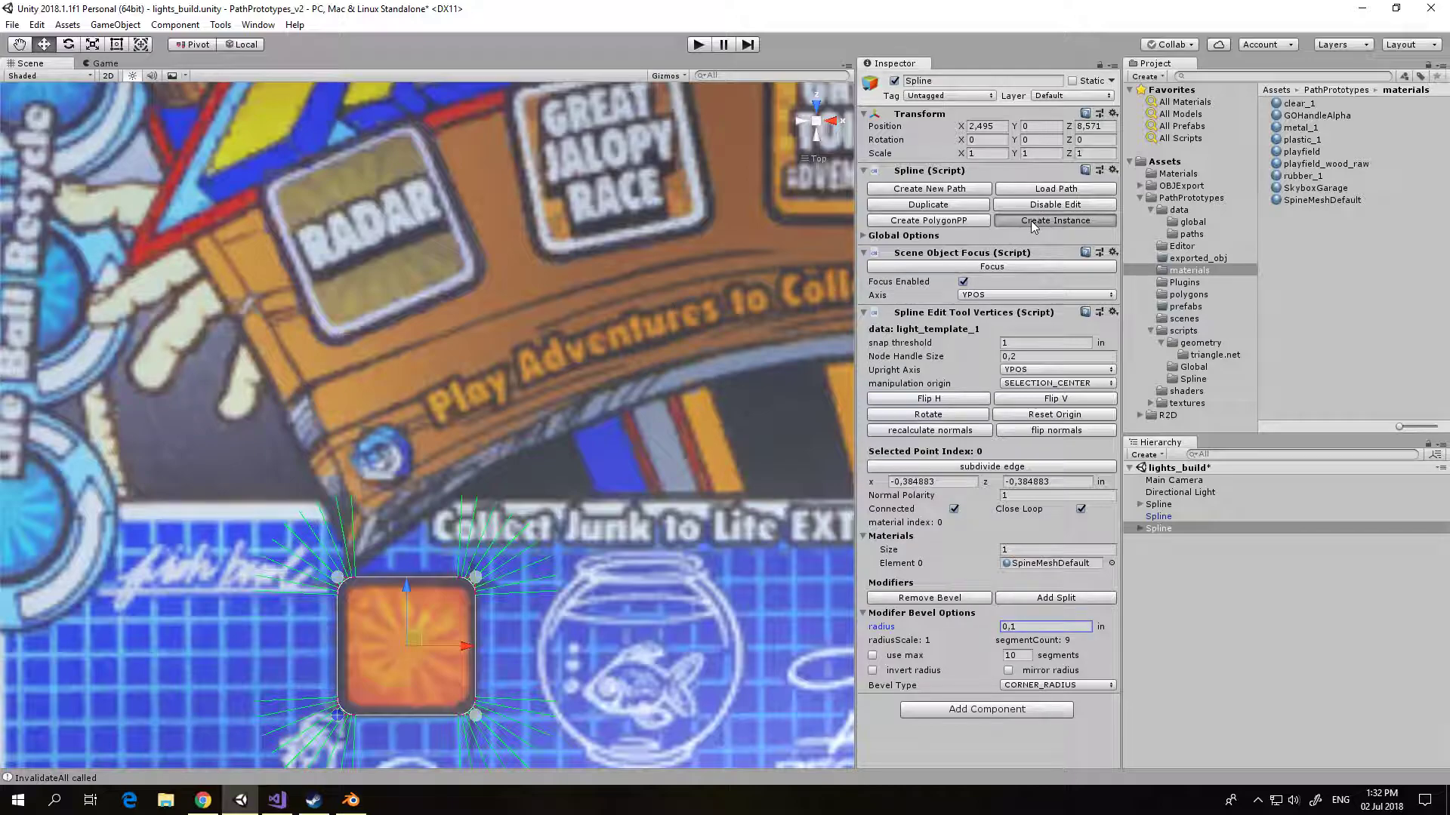
left_click(1153, 541)
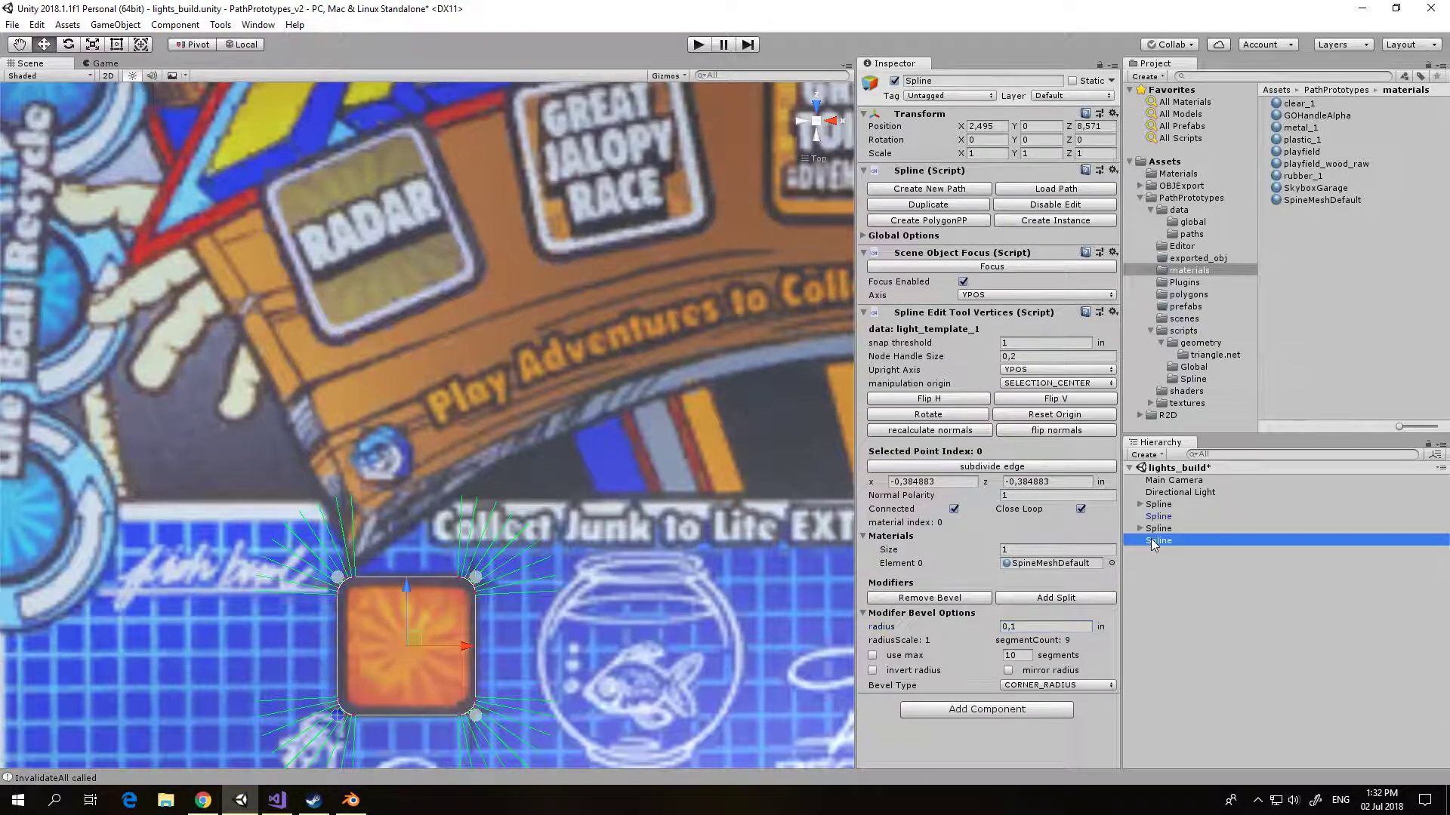
left_click_drag(425, 368, 427, 151)
middle_click_drag(565, 261, 604, 512)
left_click_drag(469, 408, 464, 348)
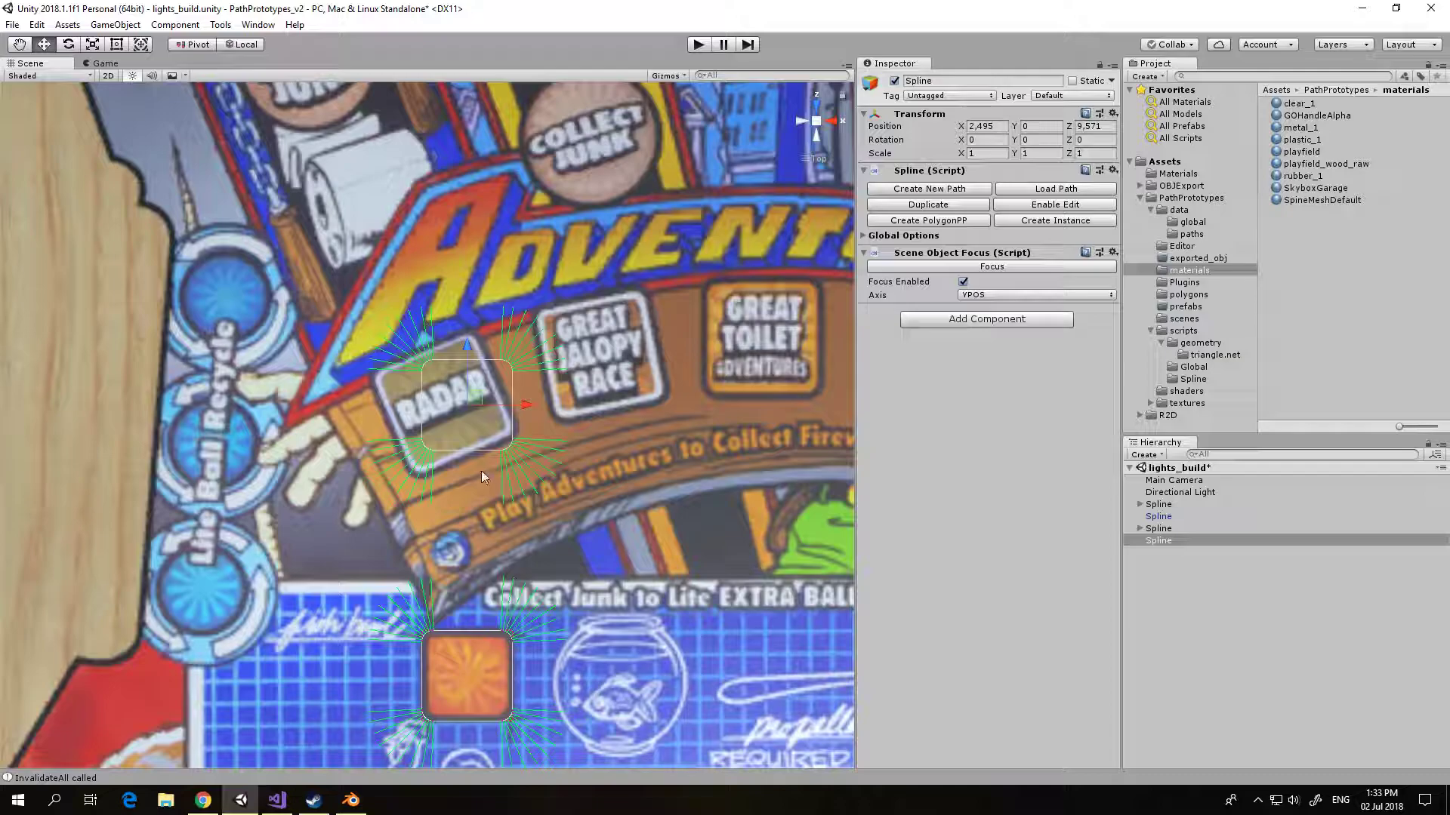
Step: Rotate the spline instance to about -23.5° on Y and align it with the RADAR light at about x 2.413, z 9.578
left_click(68, 46)
left_click_drag(458, 469, 505, 469)
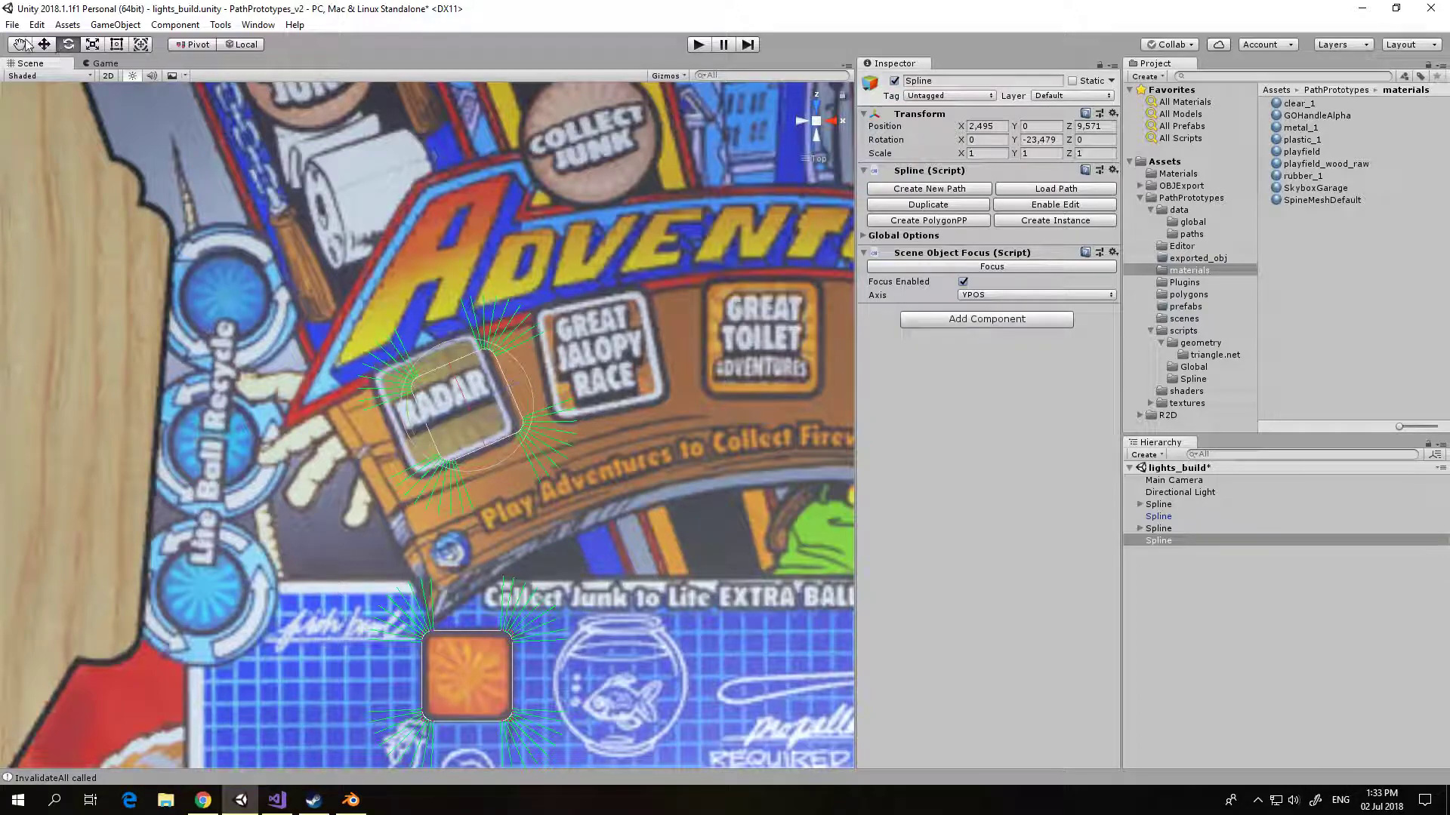
key("w")
left_click_drag(522, 382, 503, 388)
left_click_drag(430, 360, 422, 347)
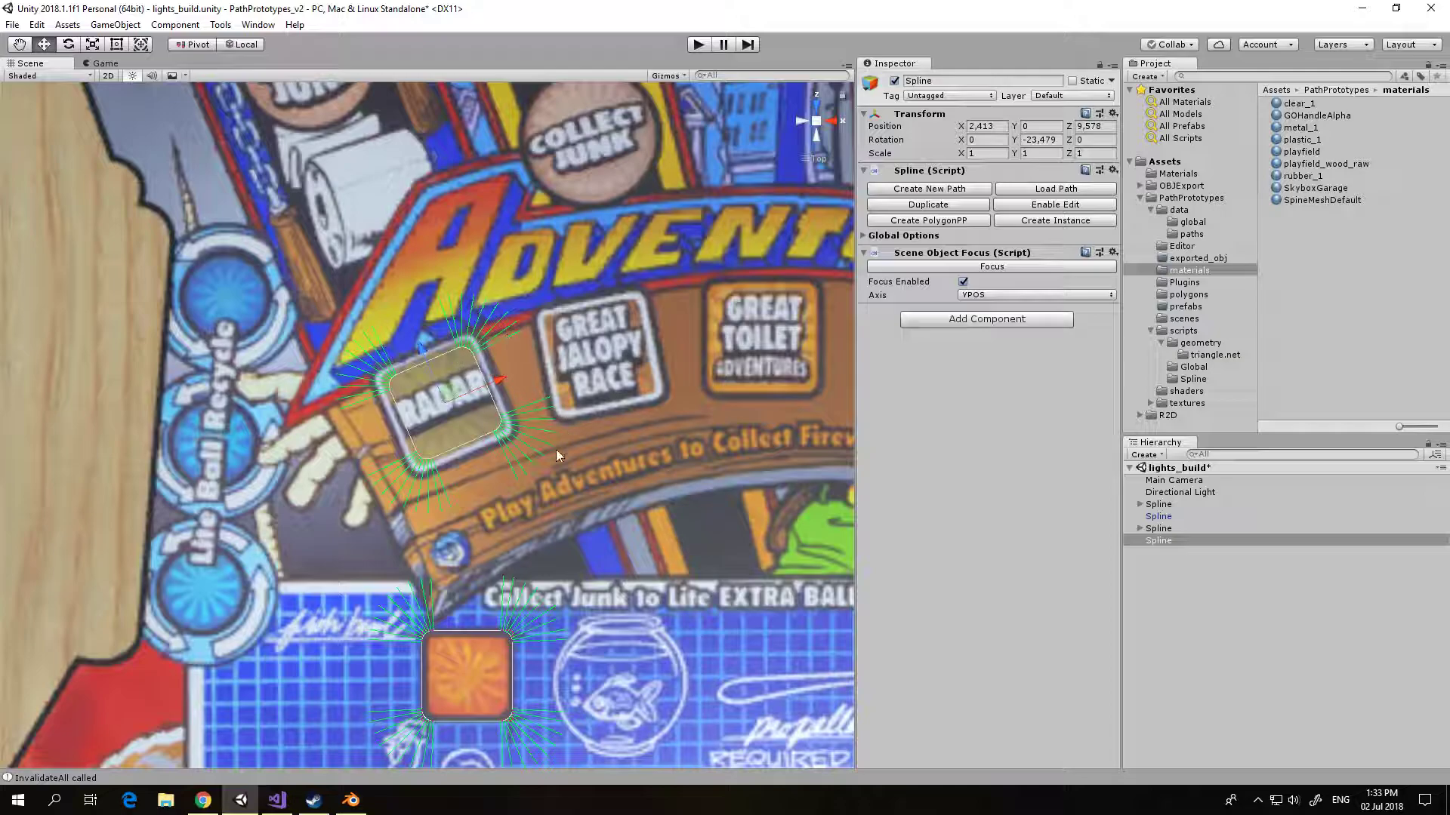
Step: Duplicate the RADAR light spline's path and save it as light_template_2
left_click(898, 210)
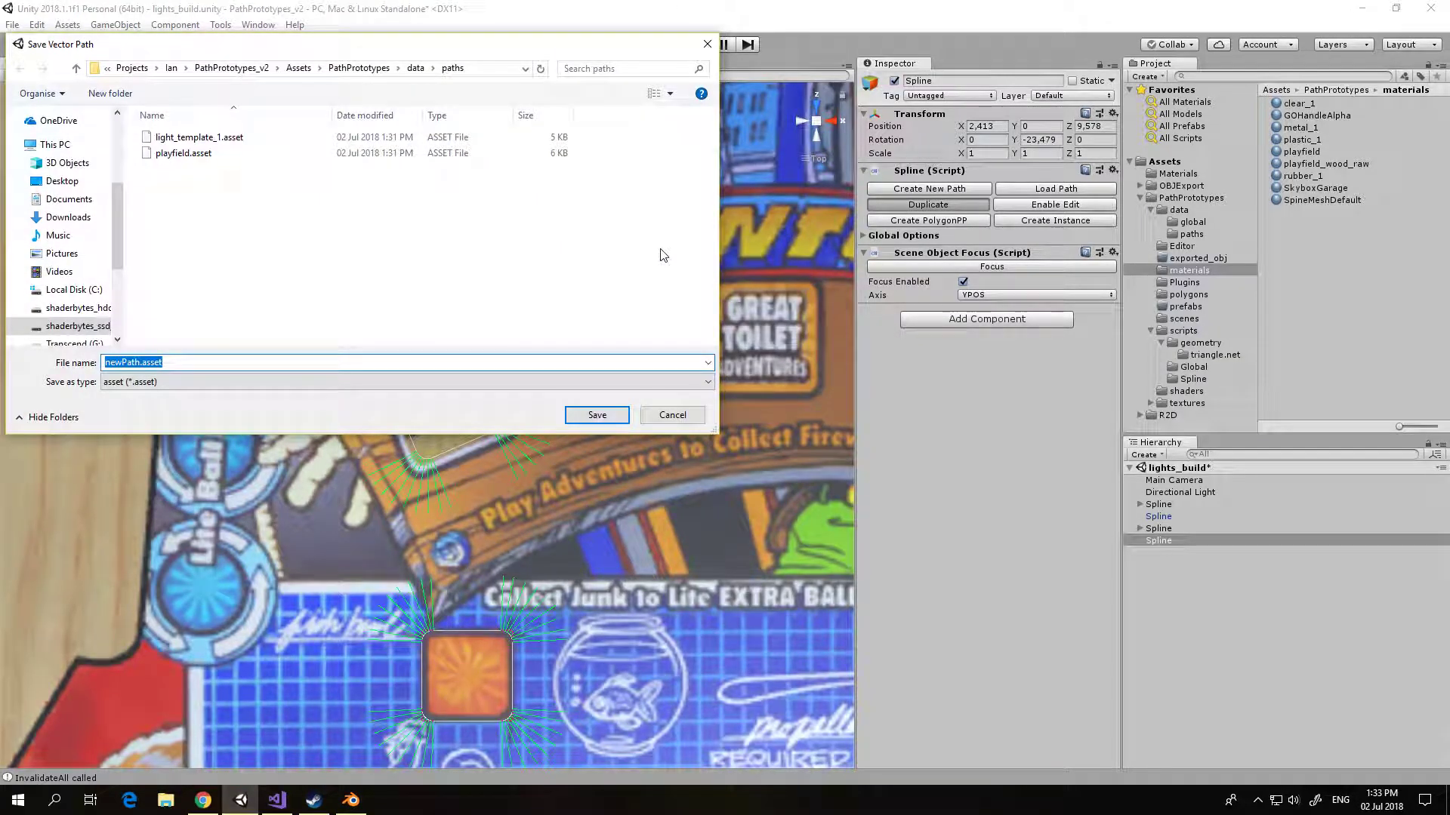
type("light")
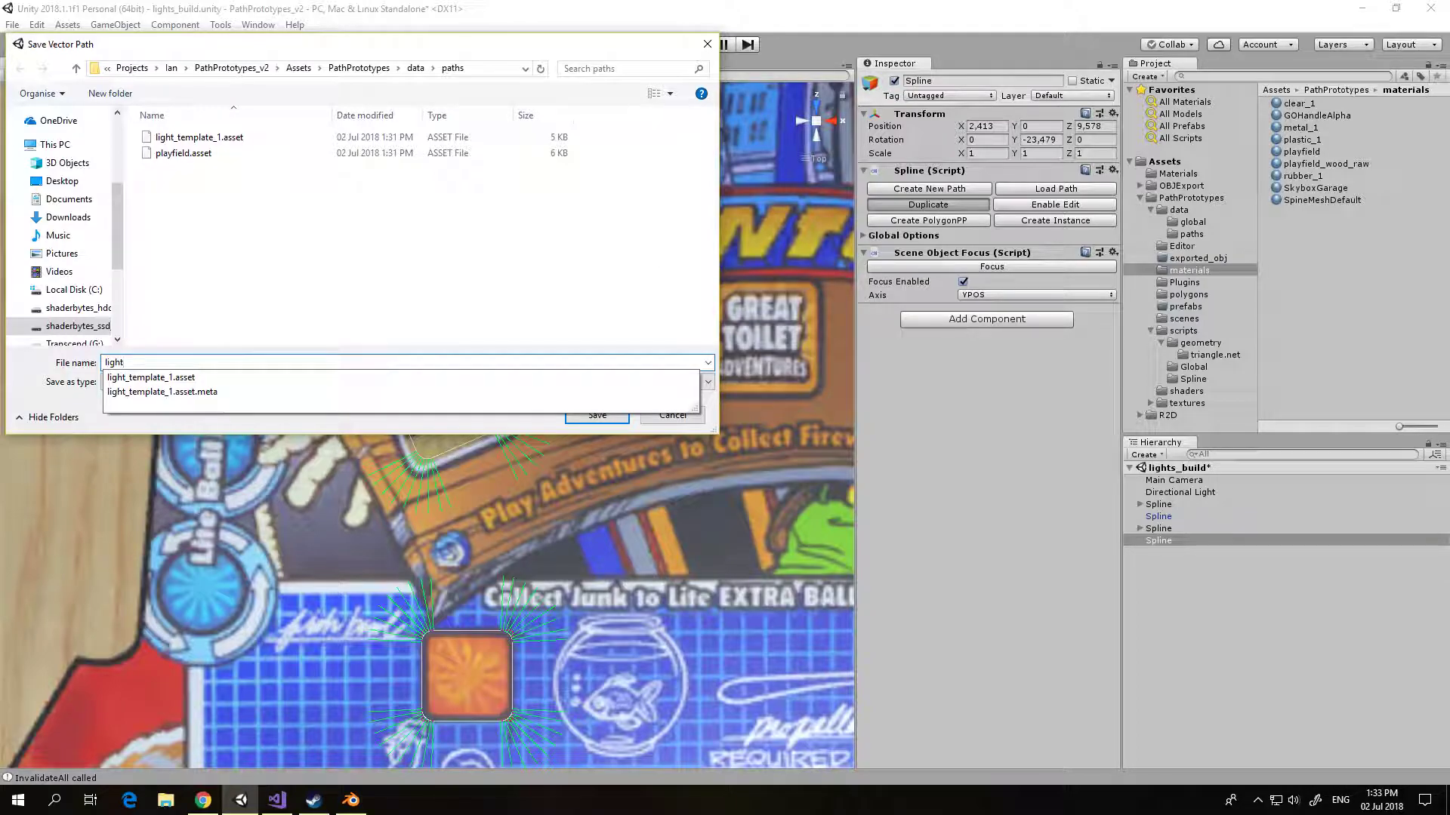
type("_template_2")
key("Return")
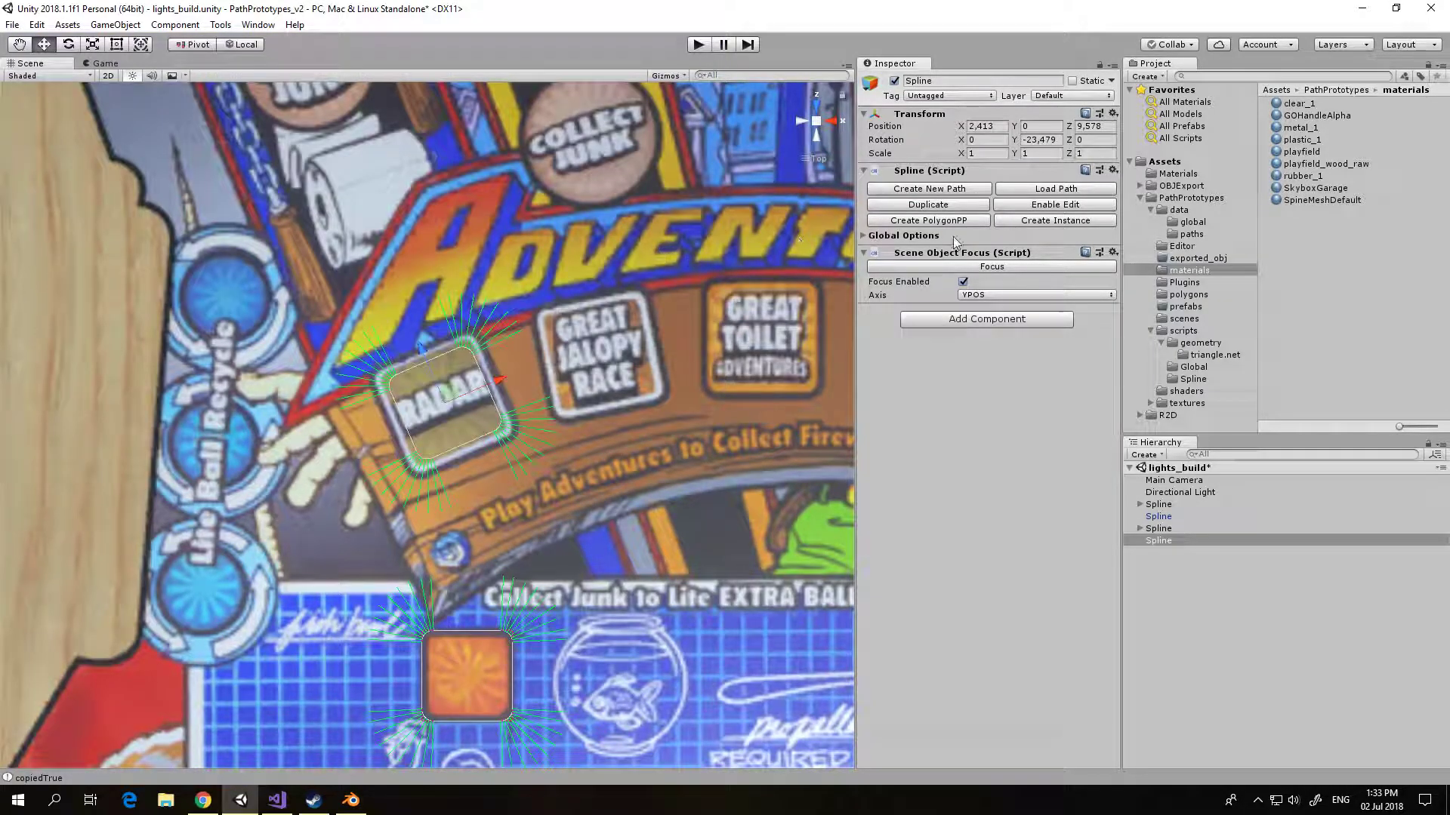
Step: Scale all light_template_2 nodes outward to the RADAR light's outer edge and align the spline at about x 2.410, z 9.574
left_click(1031, 207)
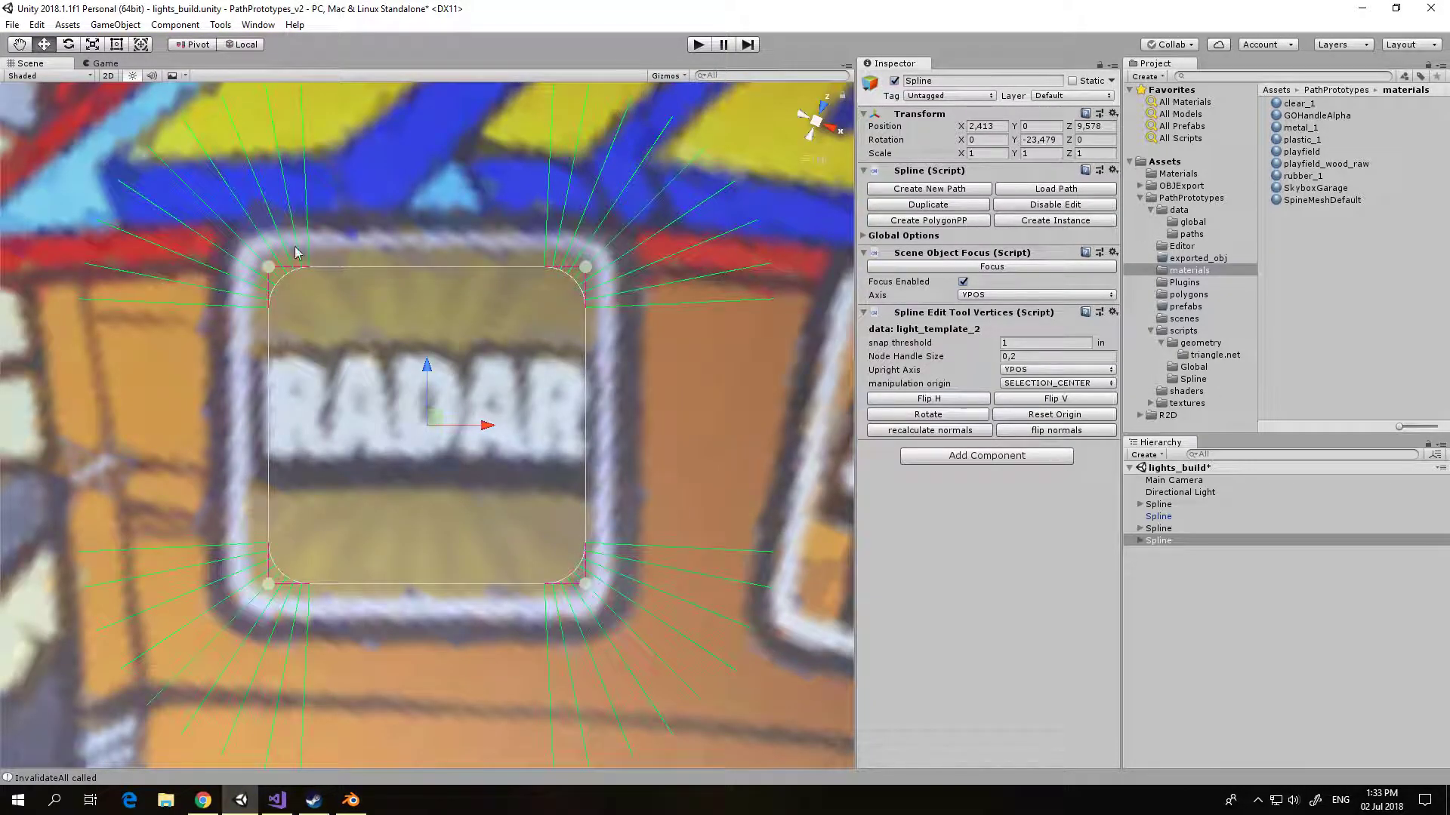
left_click_drag(138, 192, 608, 591)
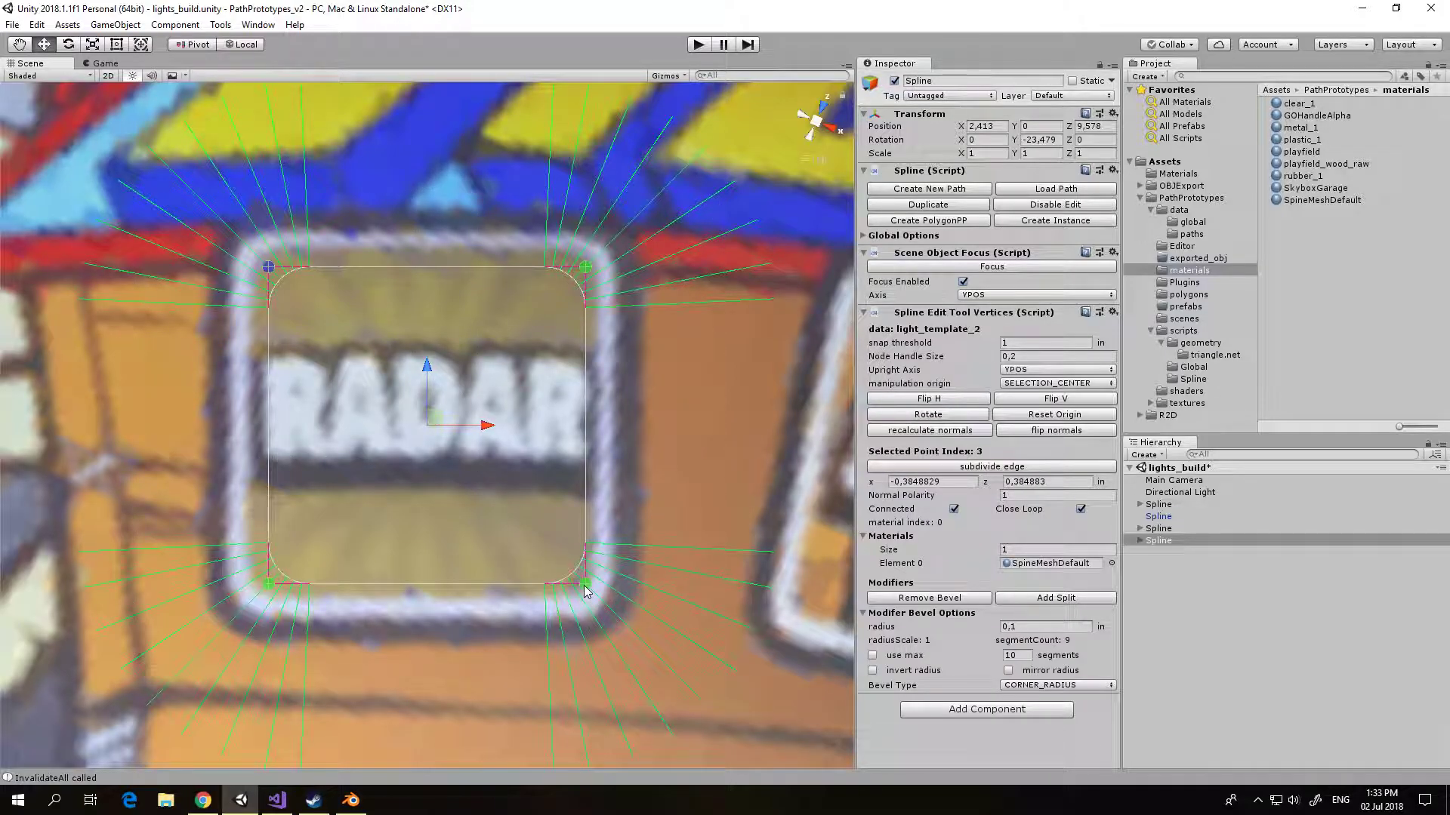
left_click_drag(586, 591, 836, 738)
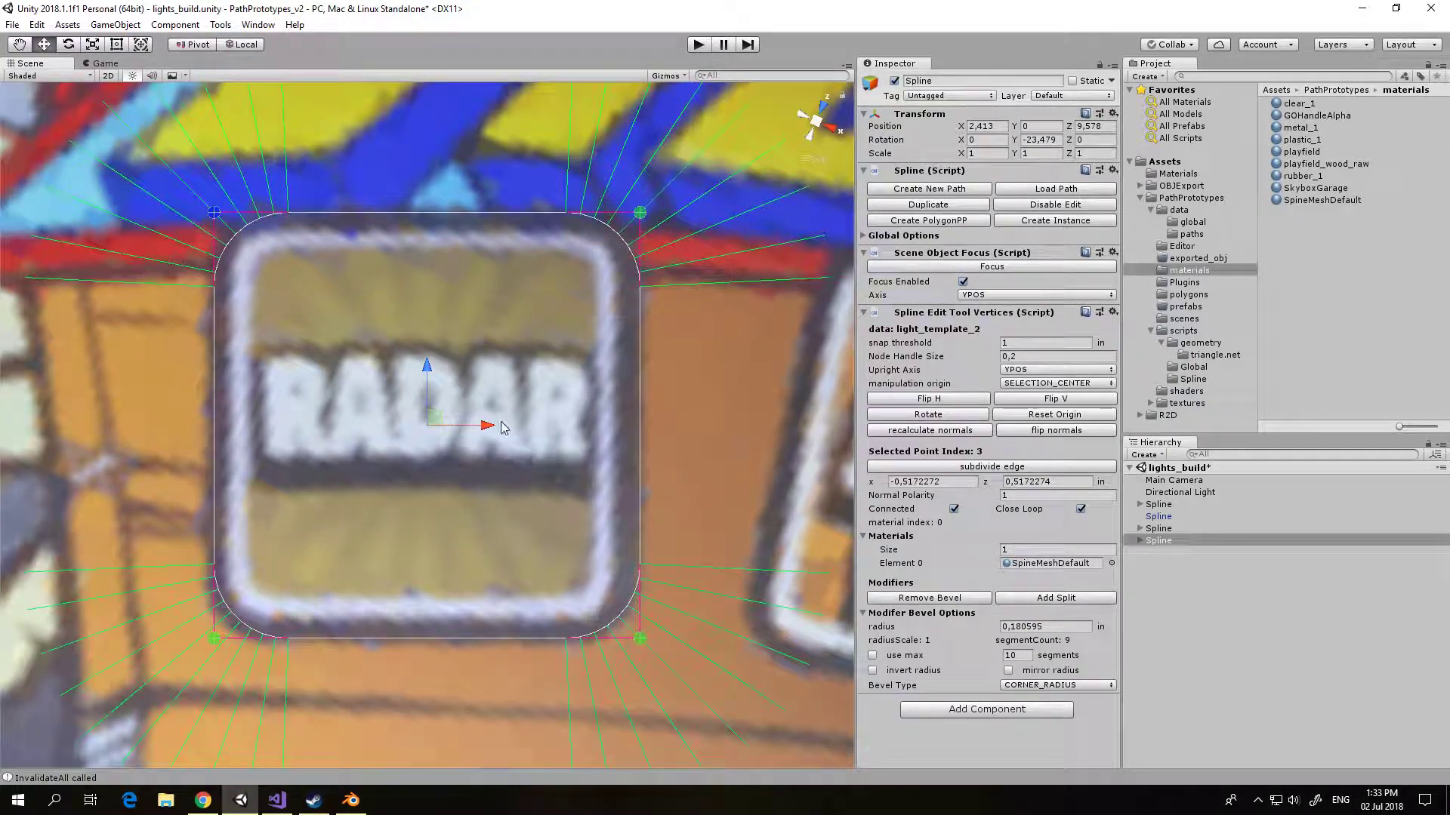
left_click_drag(489, 428, 484, 428)
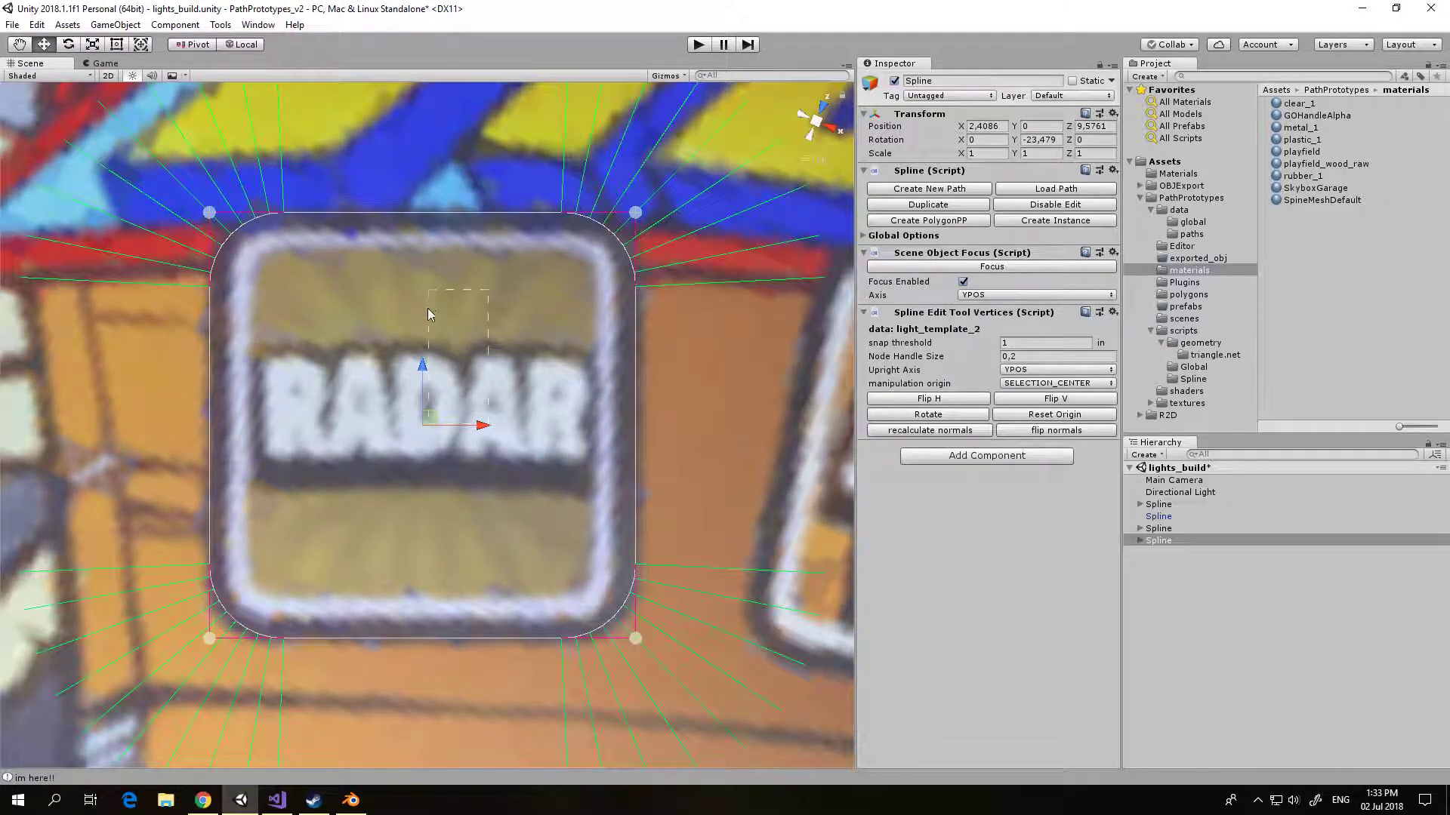
left_click_drag(421, 368, 736, 376)
scroll(745, 401, "down", 4)
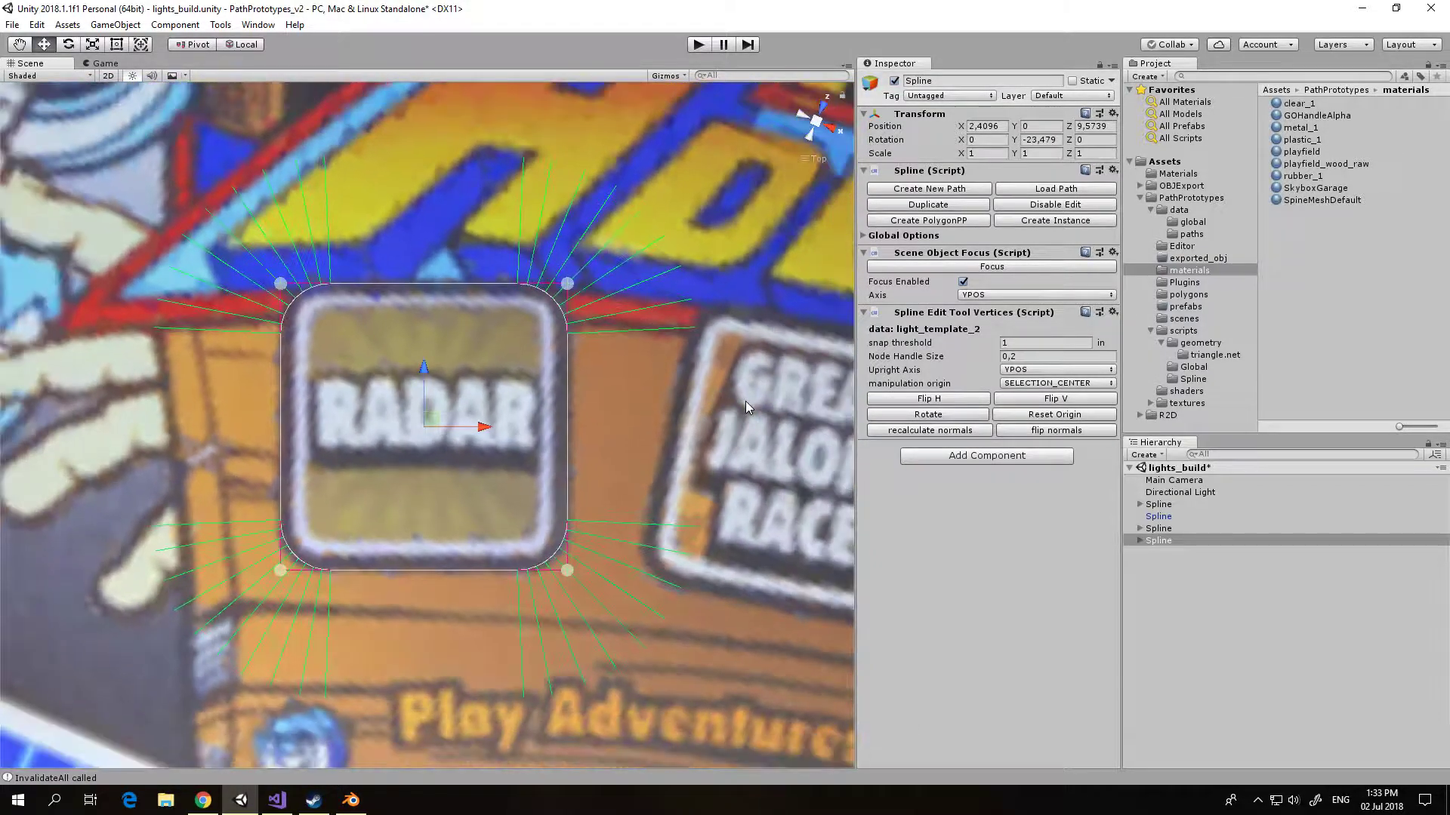
Step: Create an instance of the light_template_2 spline and move it up beside the COLLECT JUNK light, at about x 2.703, z 10.274
left_click(822, 108)
left_click(816, 107)
scroll(727, 264, "down", 6)
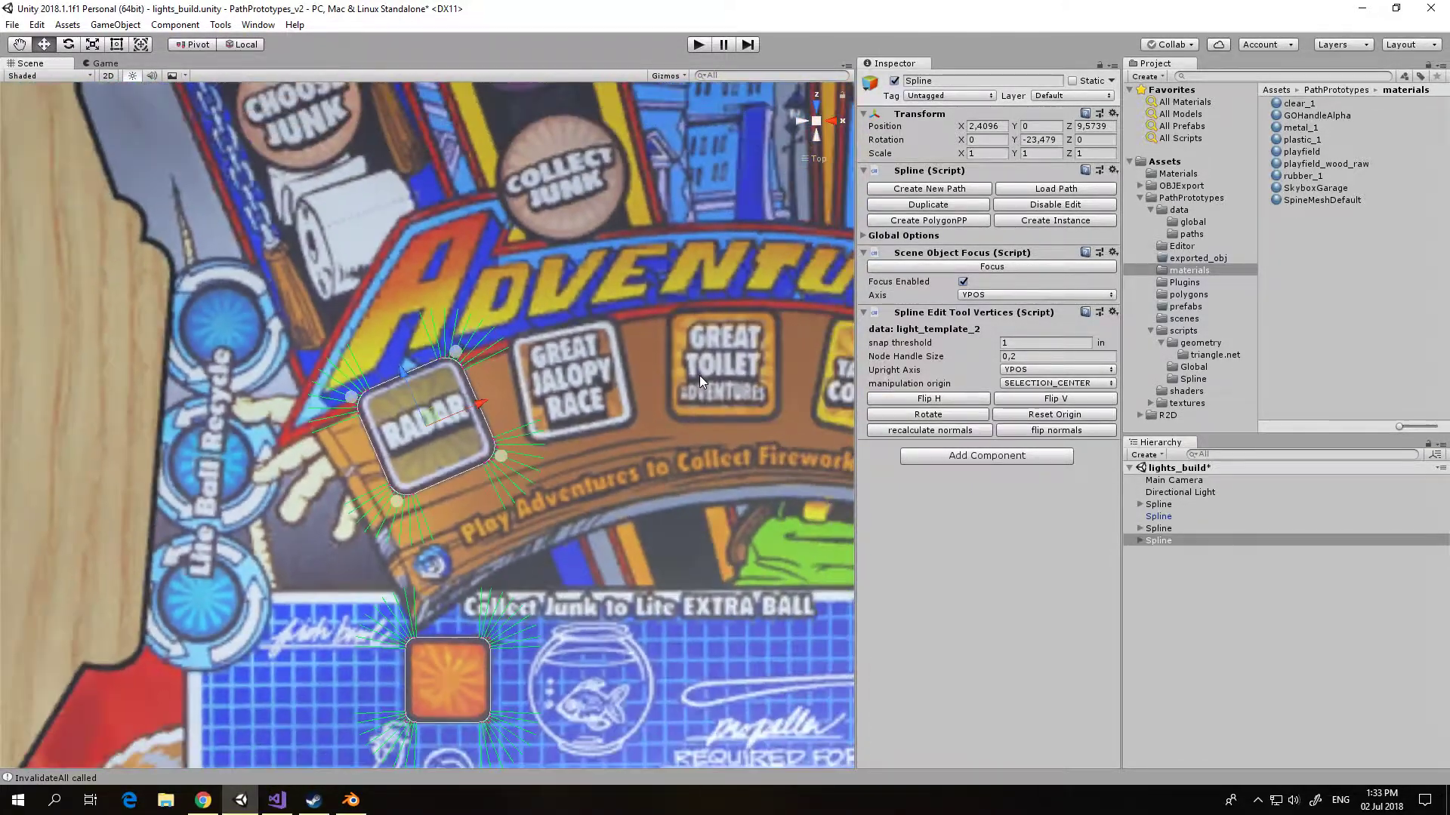
middle_click_drag(668, 423, 566, 350)
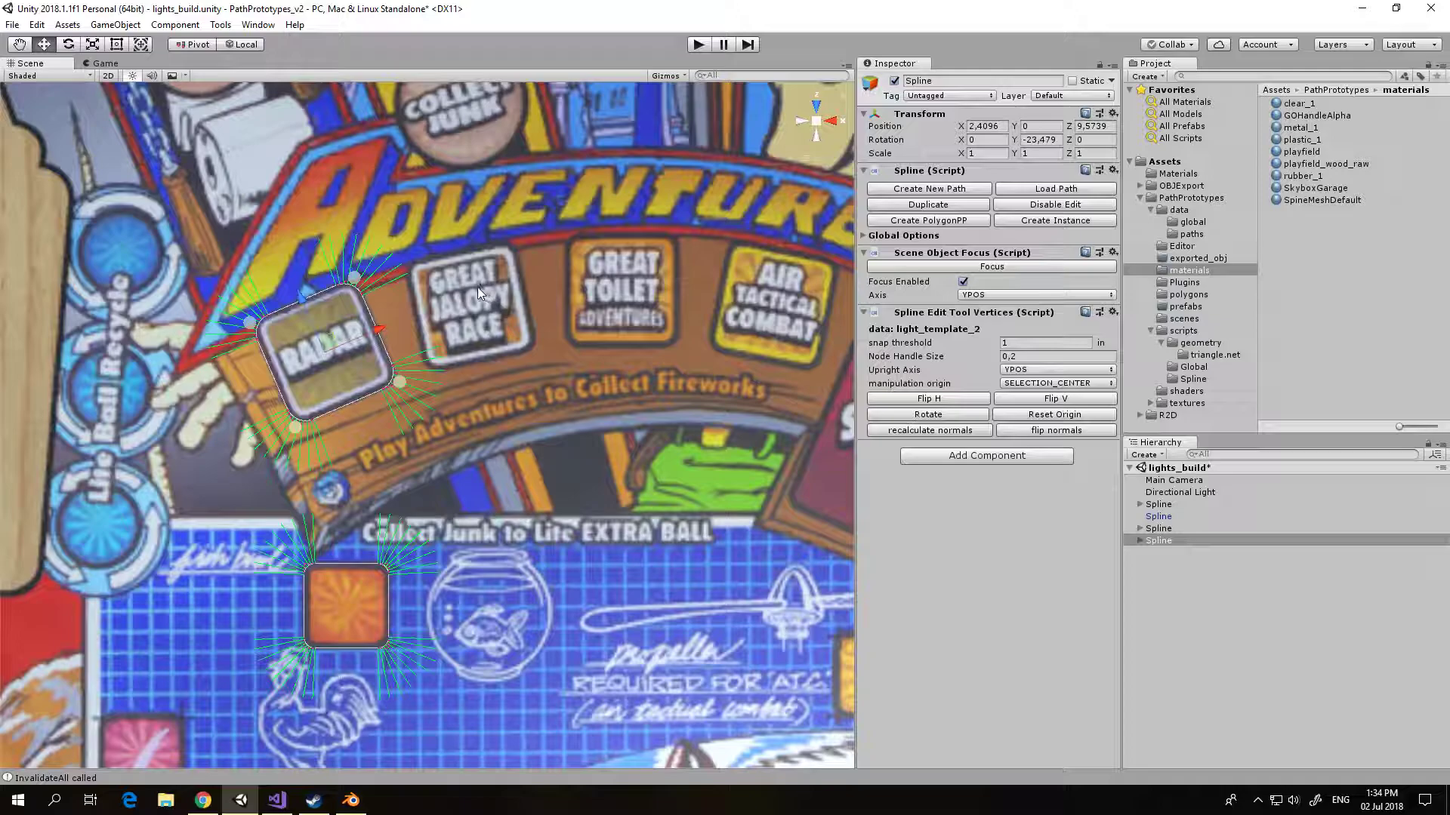
left_click(1035, 221)
left_click(1161, 554)
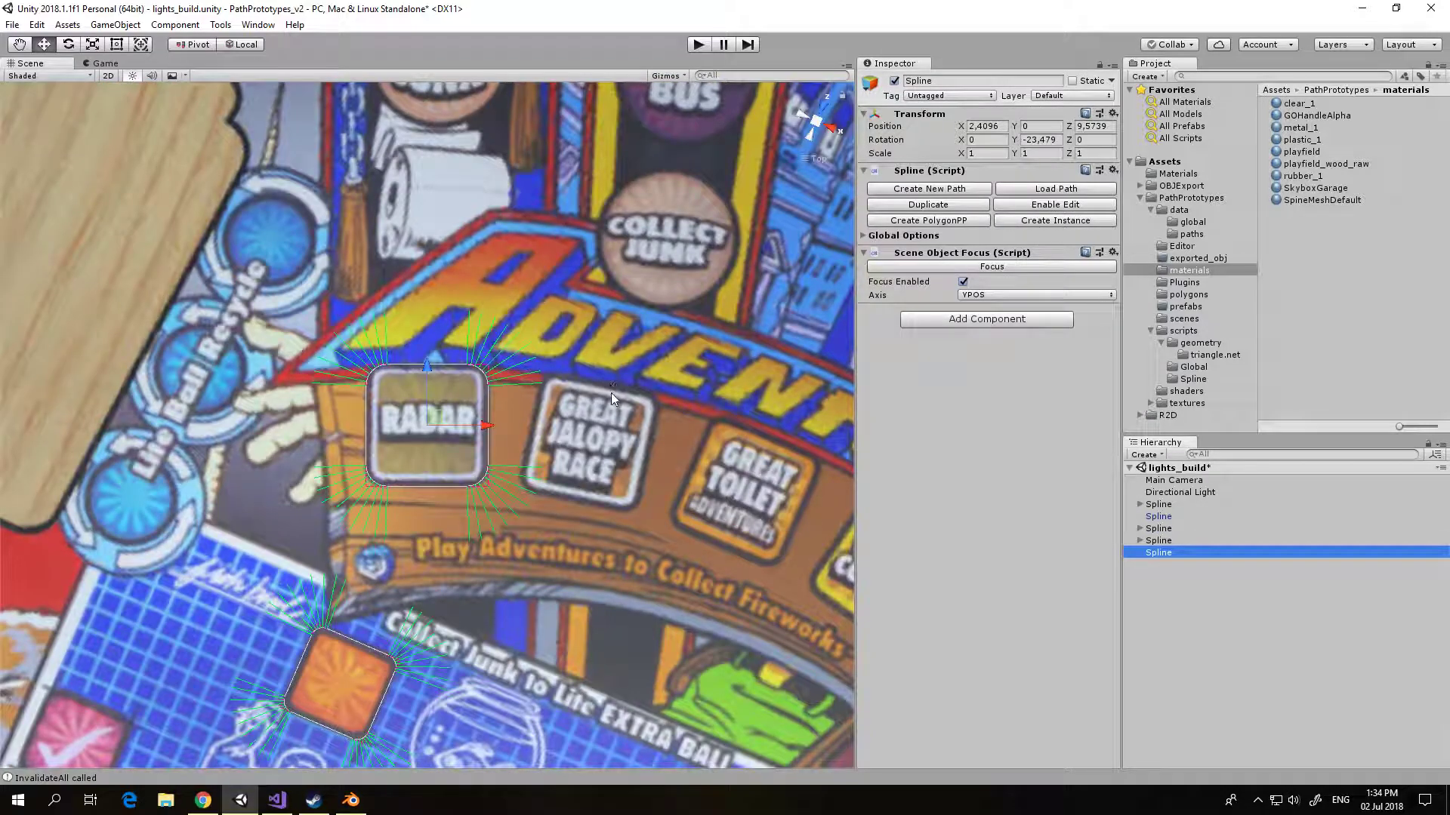
left_click_drag(488, 428, 573, 227)
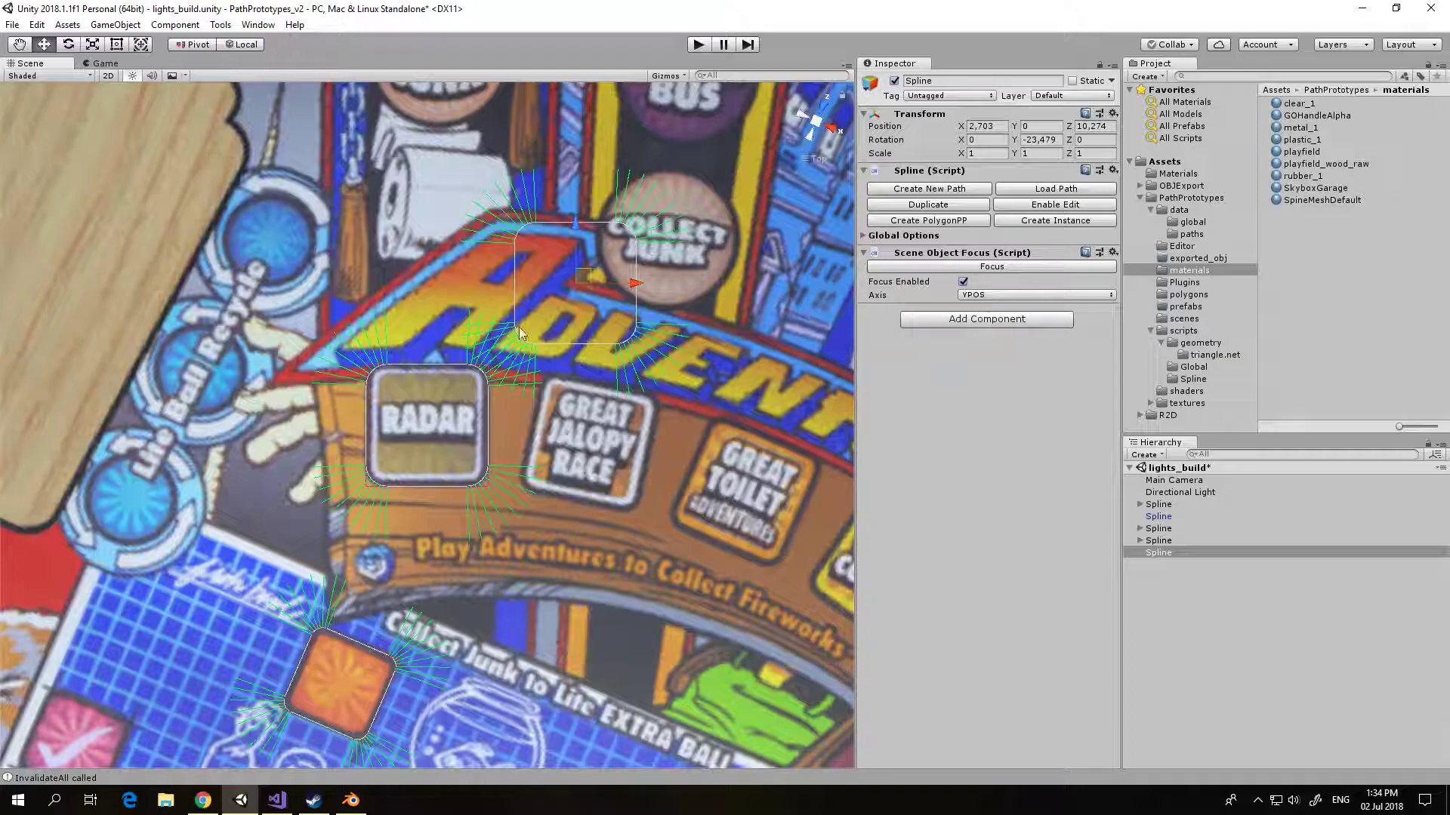
Step: Duplicate the new spline instance's path and save it as light_template_3
left_click(921, 207)
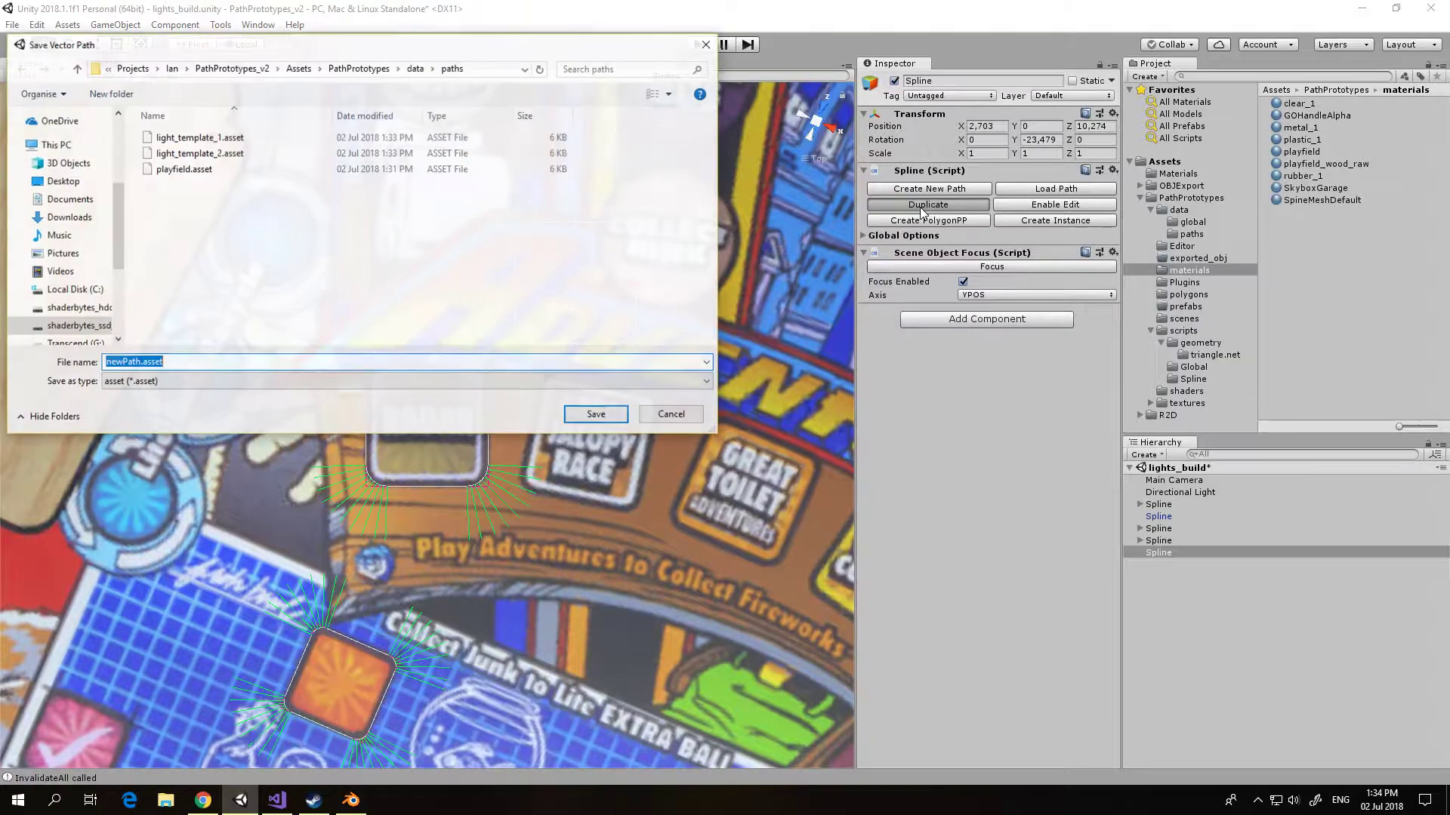
type("light")
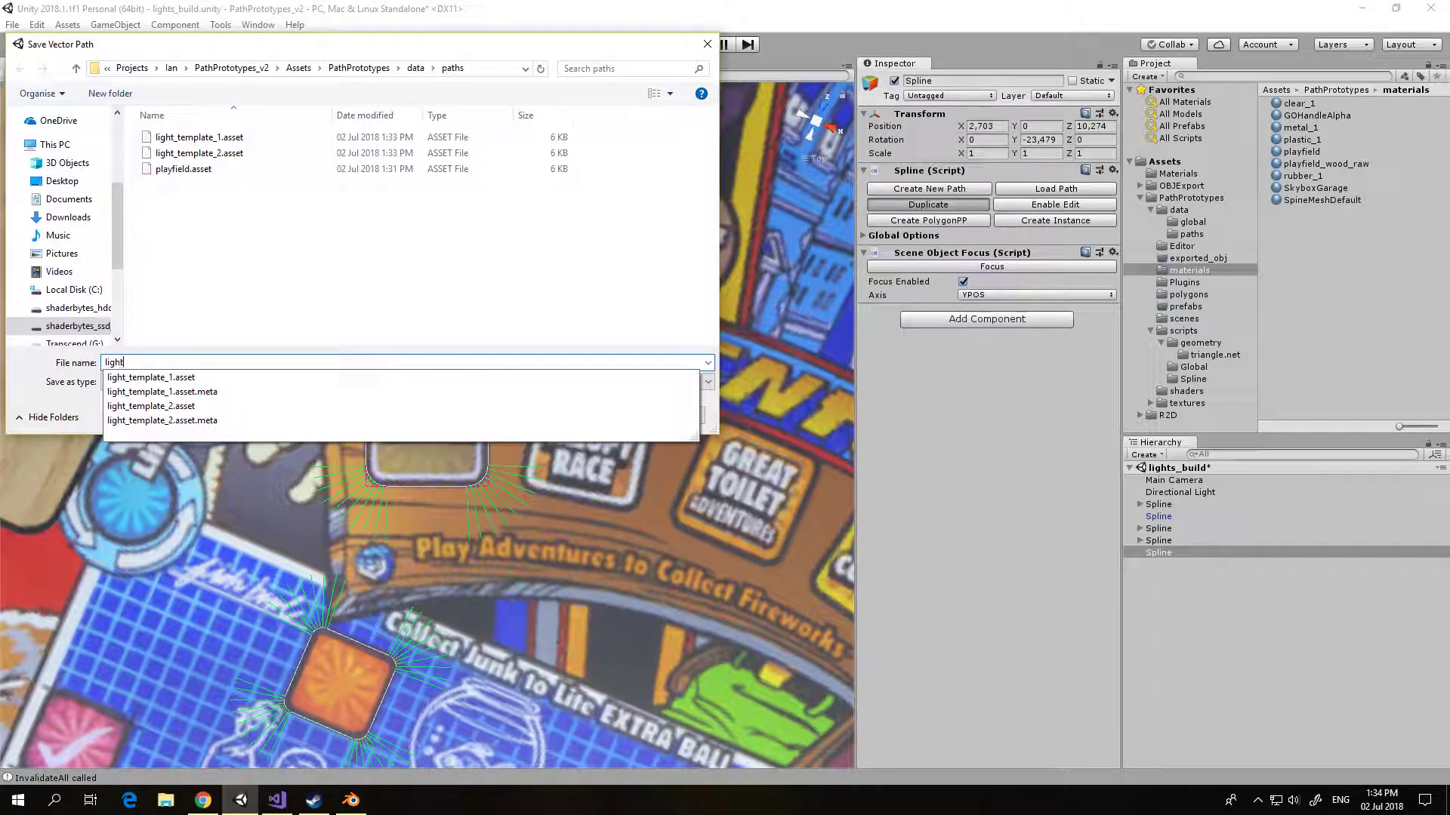
type("_template_3")
key("Return")
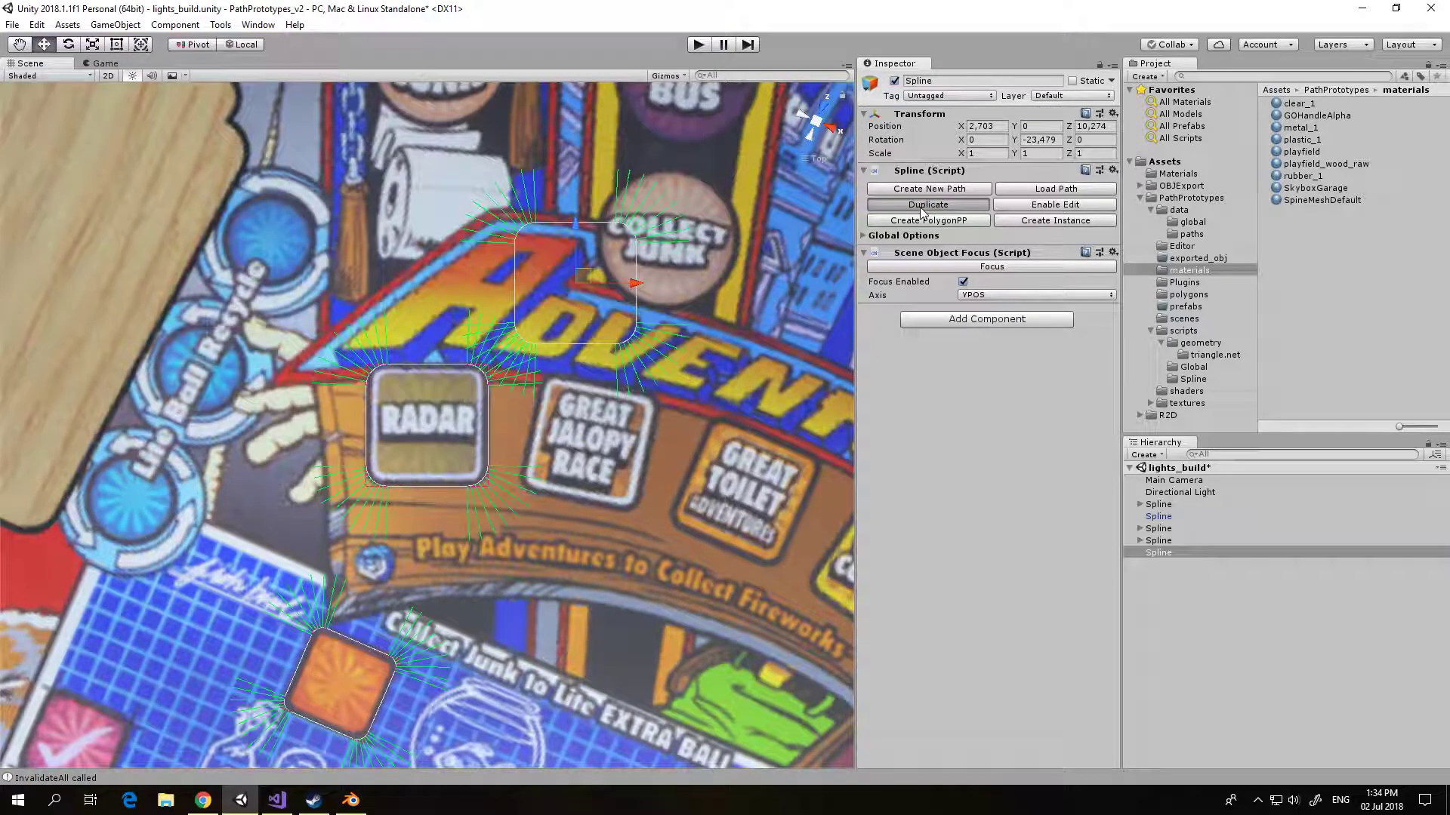
Step: Move all light_template_3 nodes onto the GREAT JALOPY RACE light and rotate them to match its outline
left_click(1020, 206)
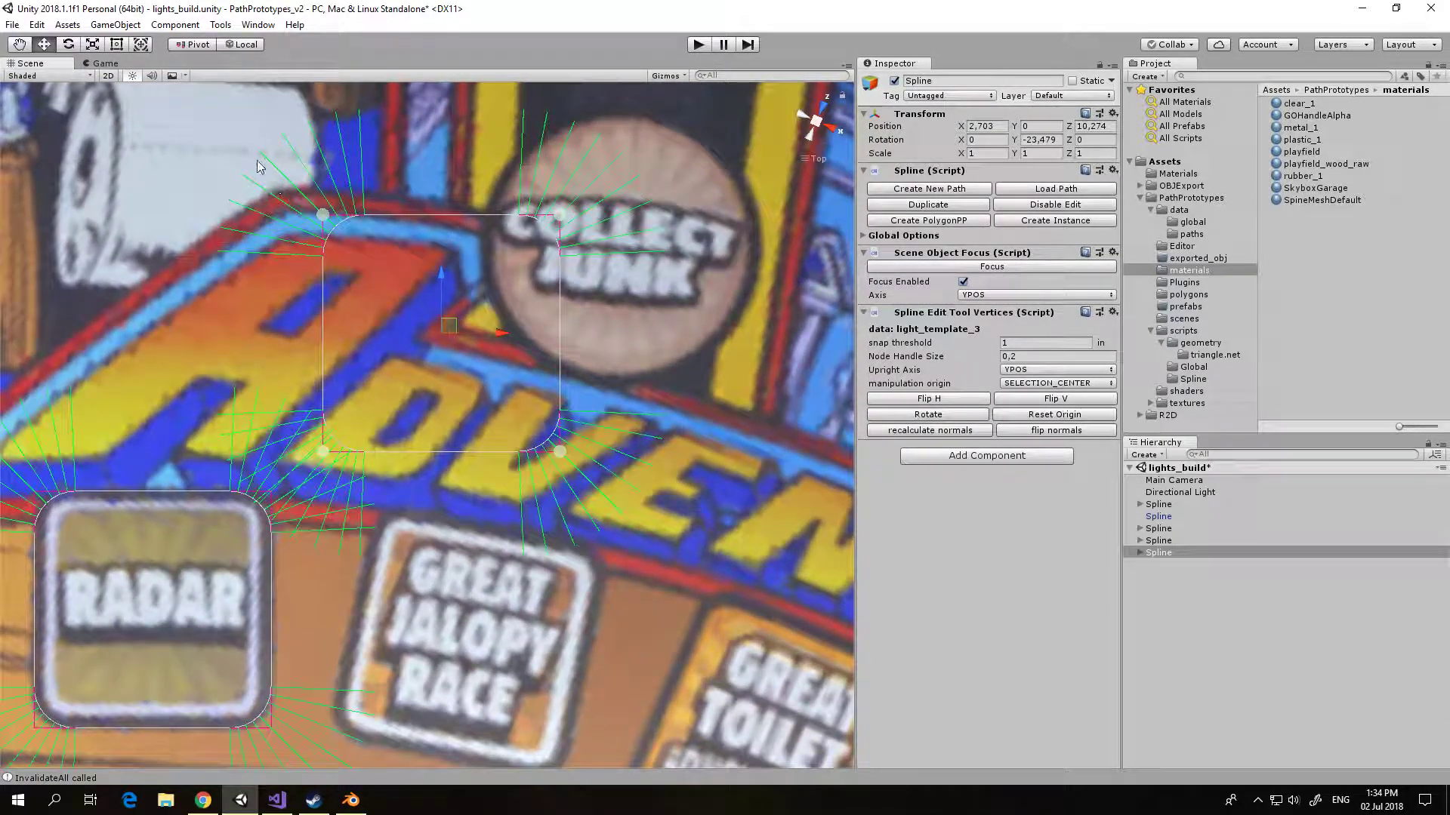
left_click_drag(257, 161, 682, 505)
left_click_drag(563, 455, 591, 741)
middle_click_drag(643, 716, 740, 427)
left_click_drag(610, 527, 608, 566)
left_click(914, 417)
left_click_drag(551, 361, 527, 373)
left_click(942, 415)
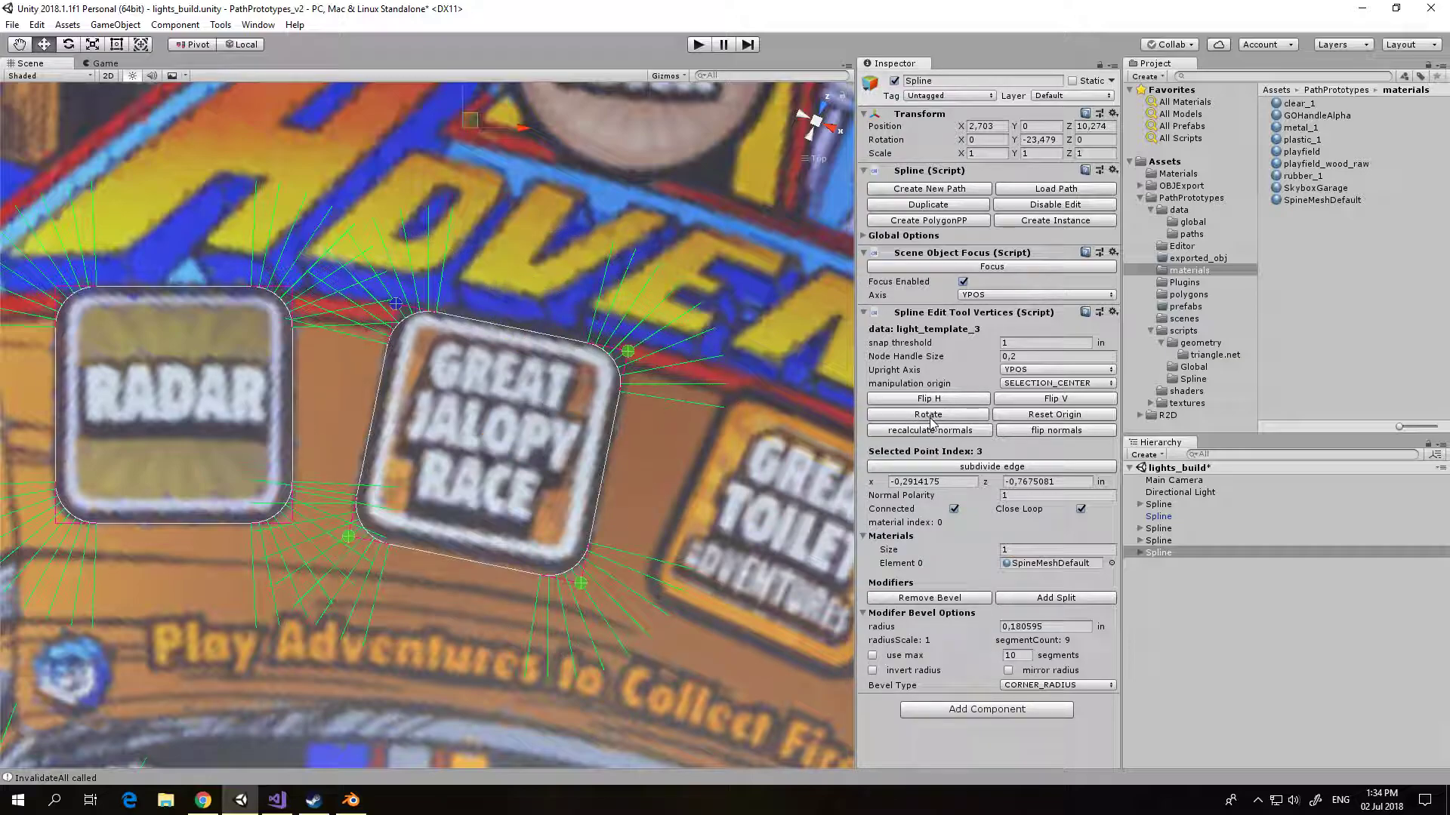
left_click_drag(626, 354, 630, 356)
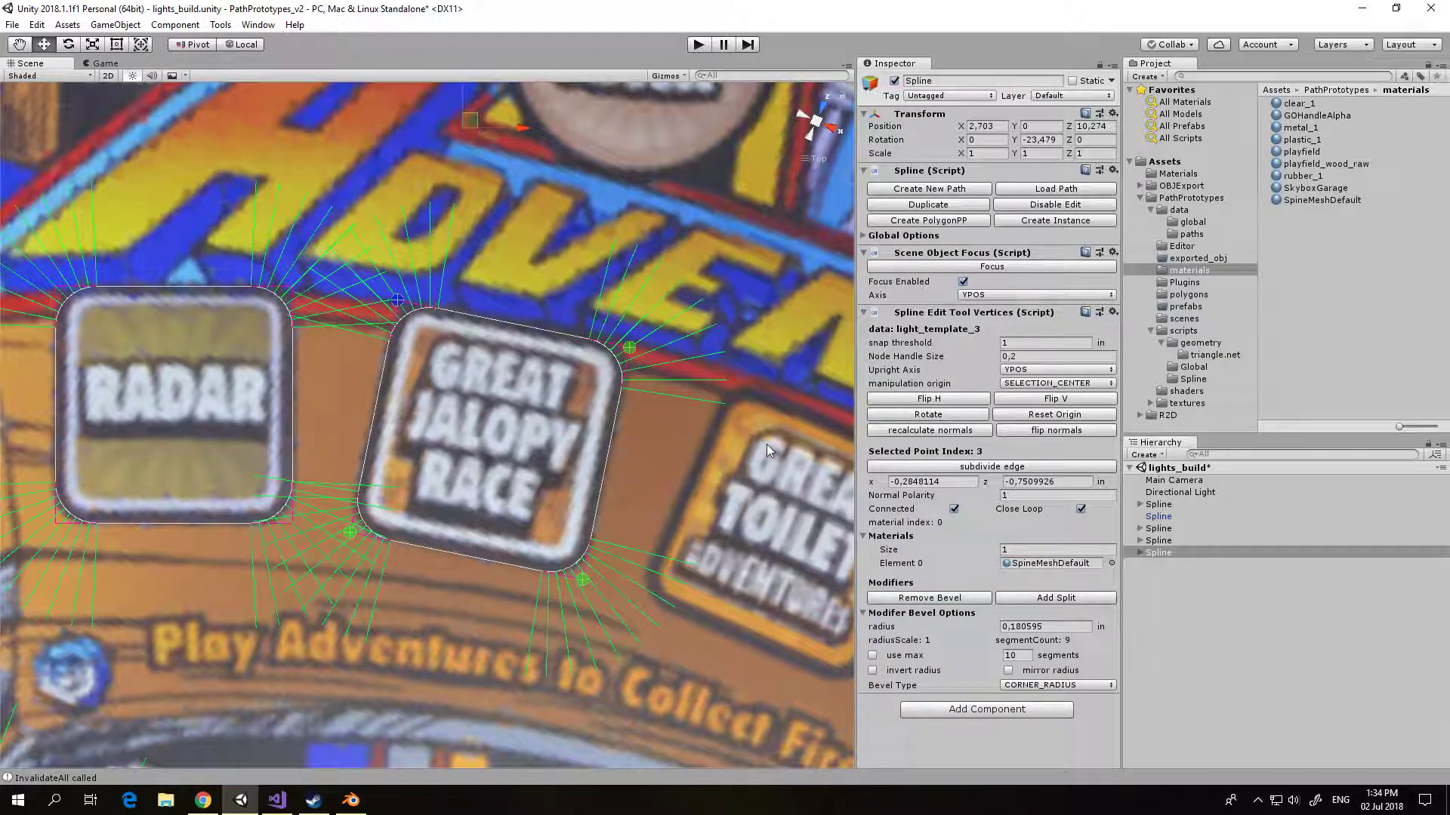
Step: Examine how the splines fit the RADAR, GREAT JALOPY RACE and orange square lights from the top view
scroll(767, 444, "down", 10)
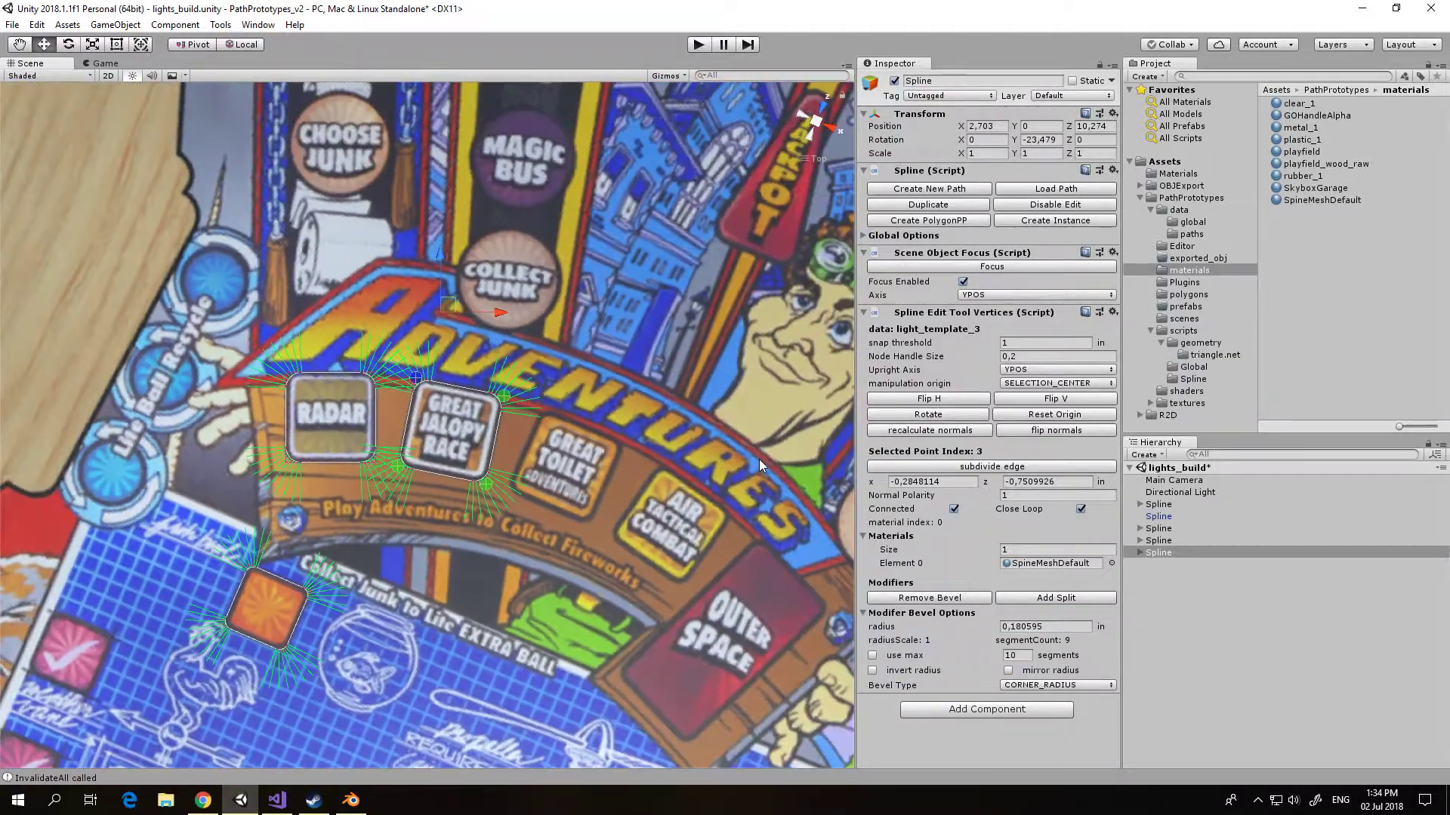
middle_click_drag(713, 489, 714, 473)
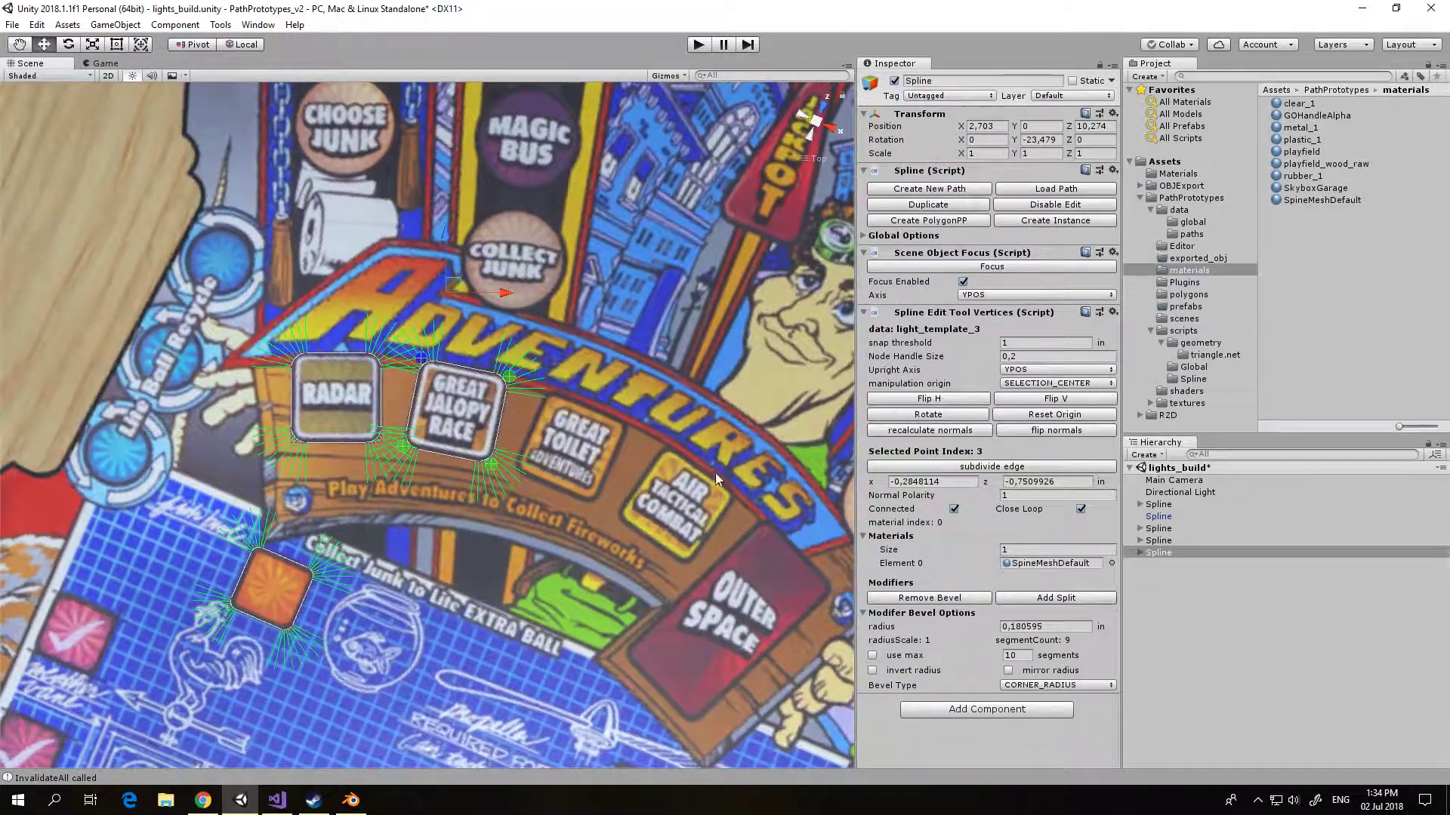
left_click(825, 114)
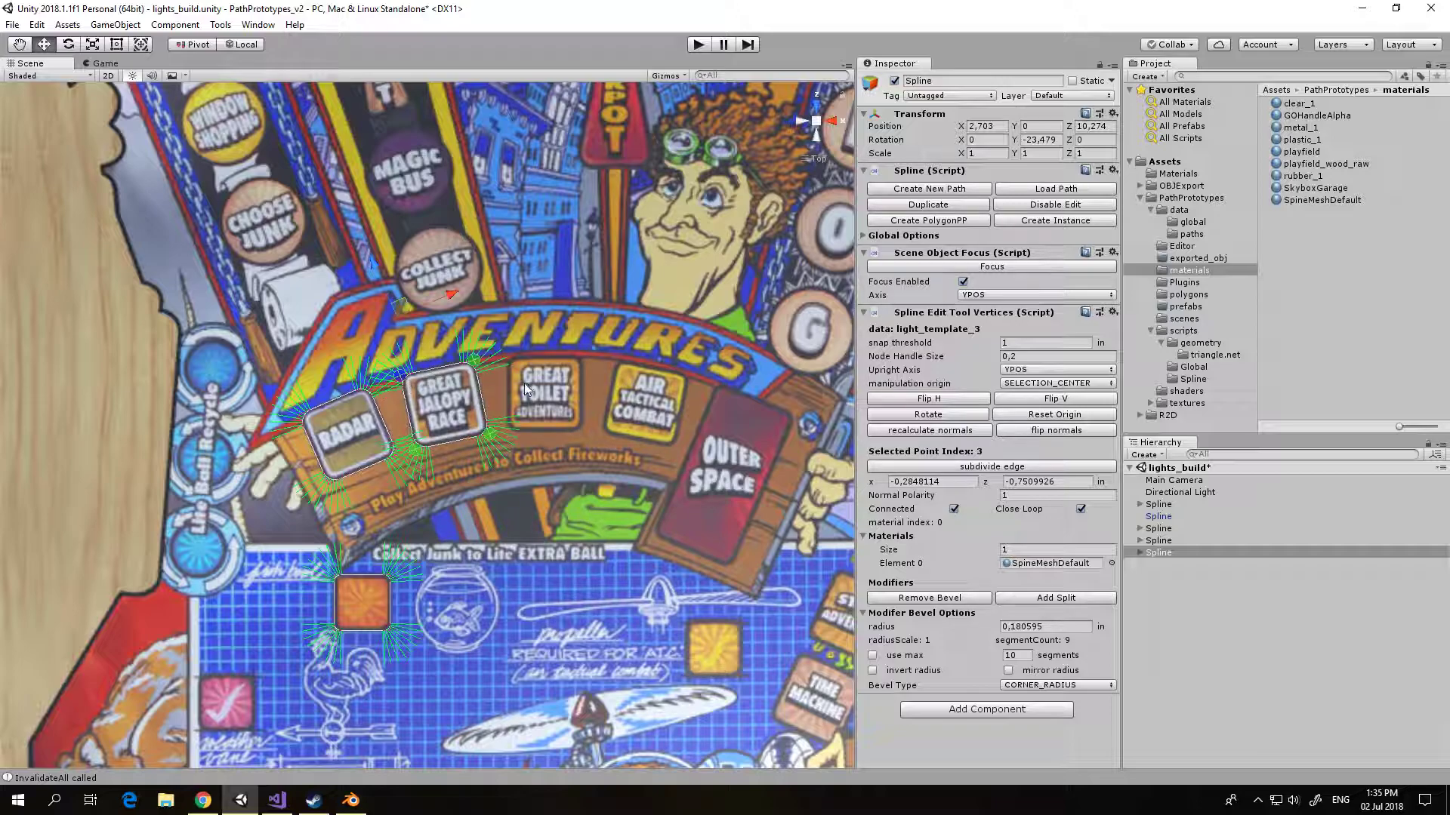
left_click(1204, 540)
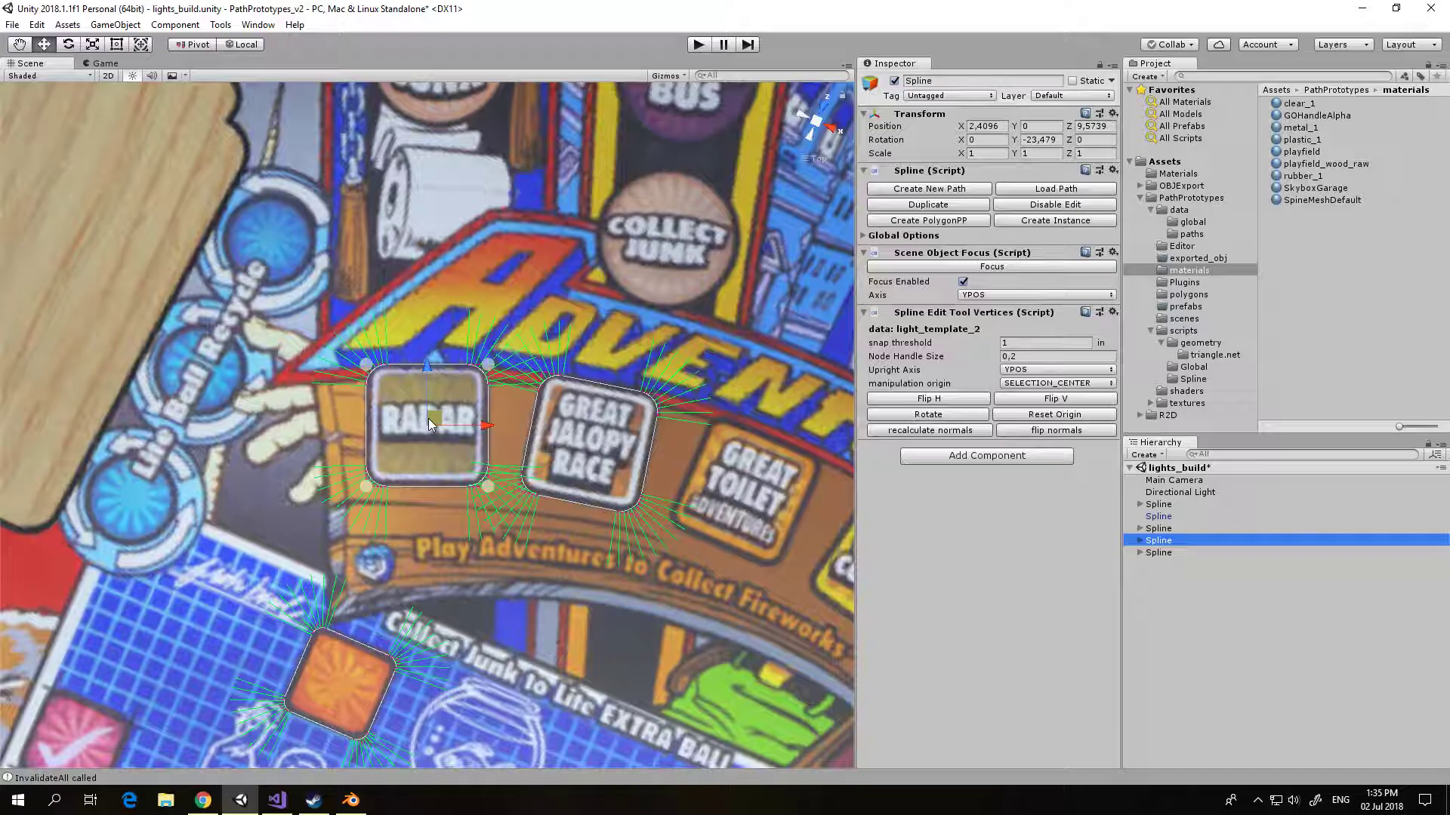
scroll(452, 371, "down", 5)
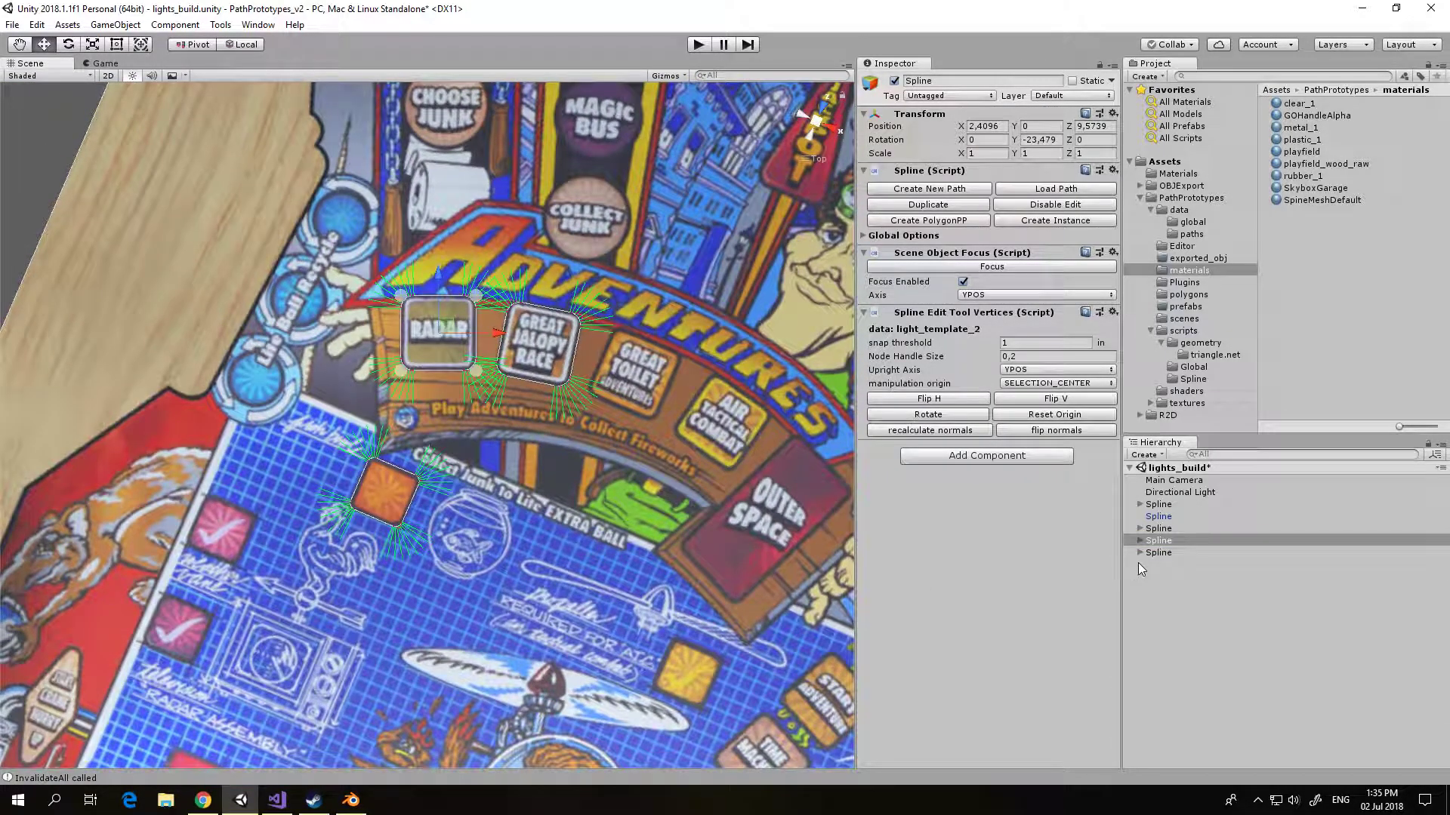
left_click(1170, 530)
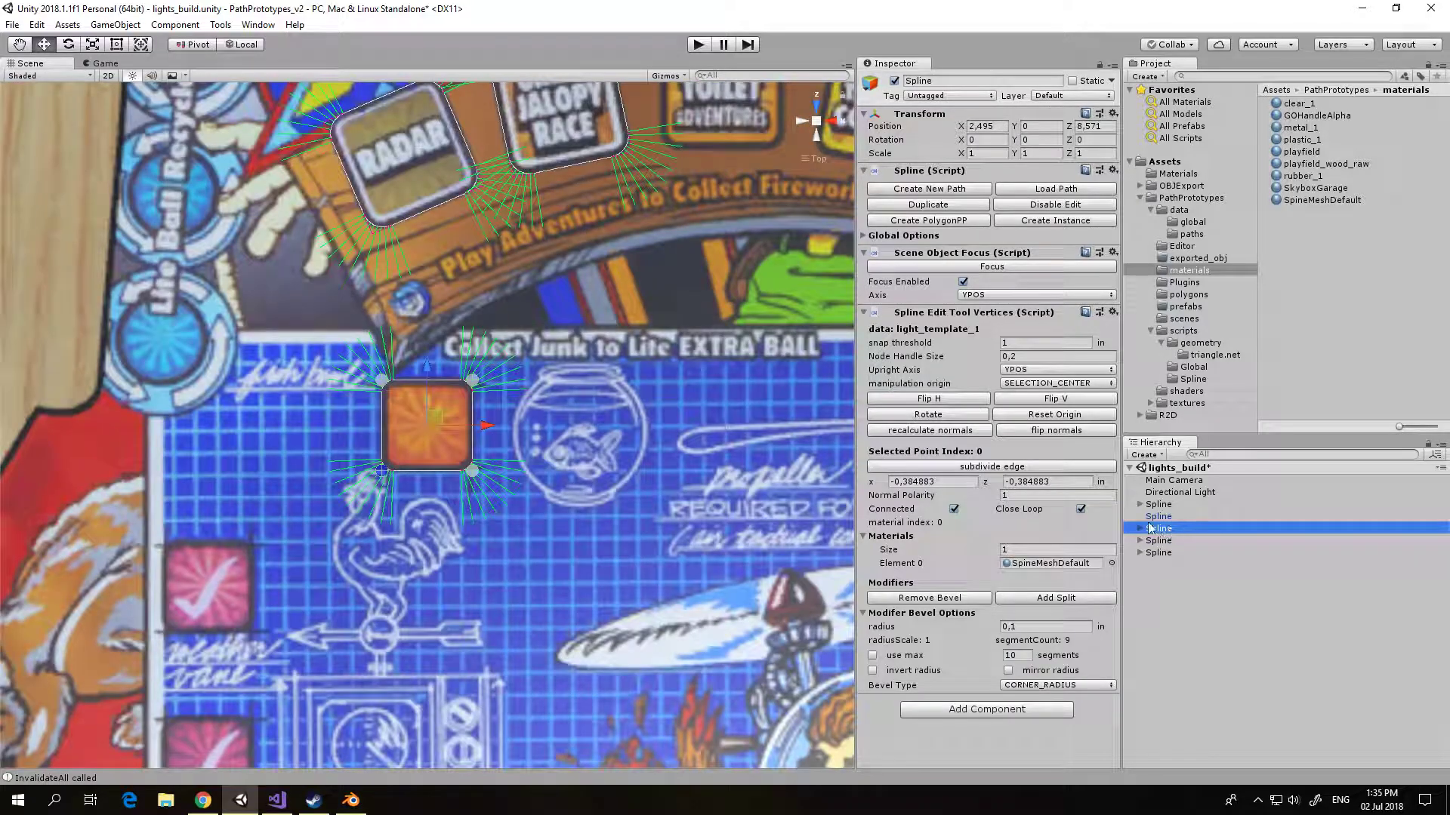
middle_click_drag(677, 398, 650, 518)
scroll(665, 544, "down", 5)
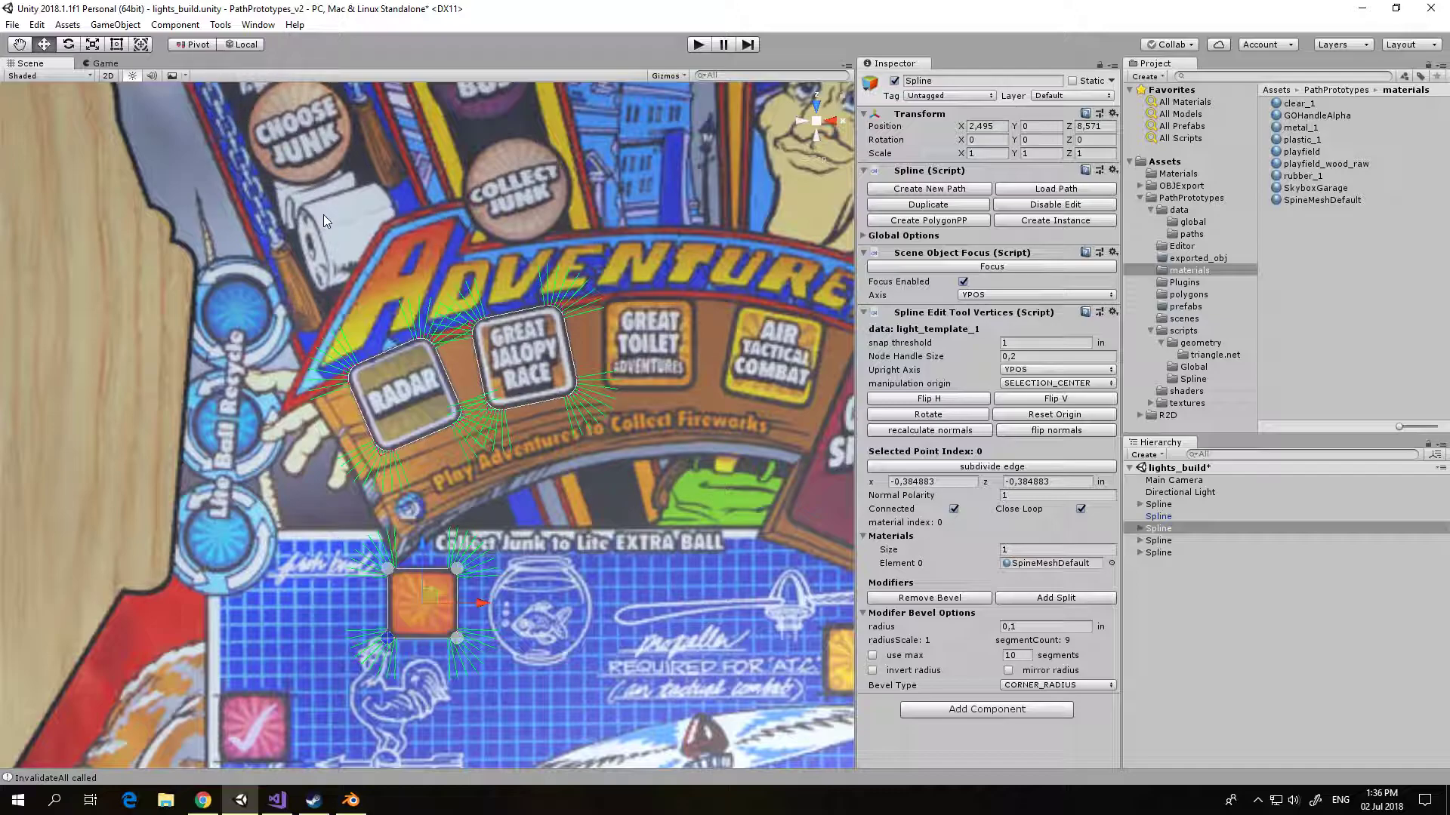
Step: Create an empty game object, reset its transform and name it spline_collection
left_click(113, 24)
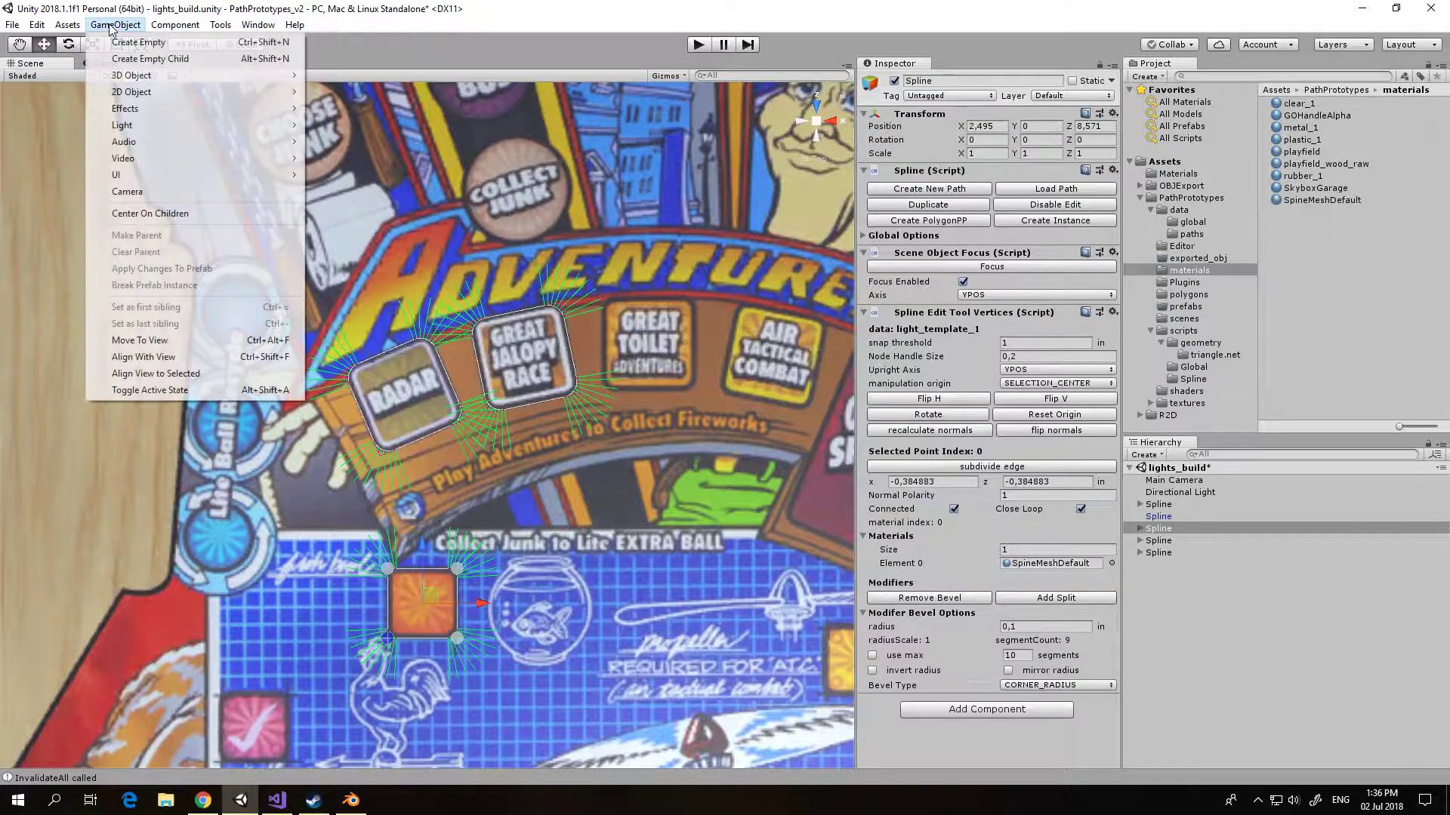
left_click(124, 39)
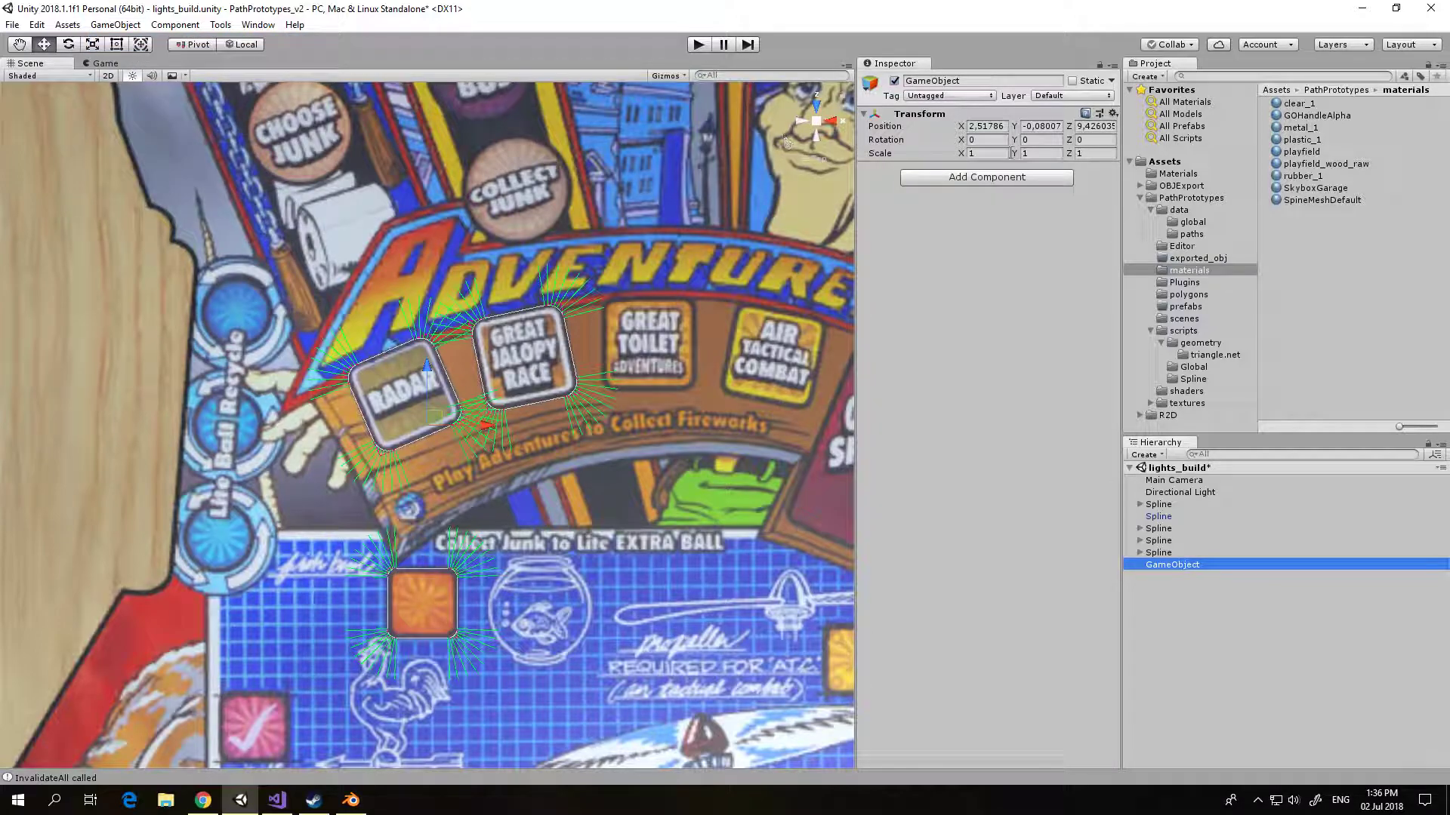
left_click(1112, 113)
left_click(1138, 133)
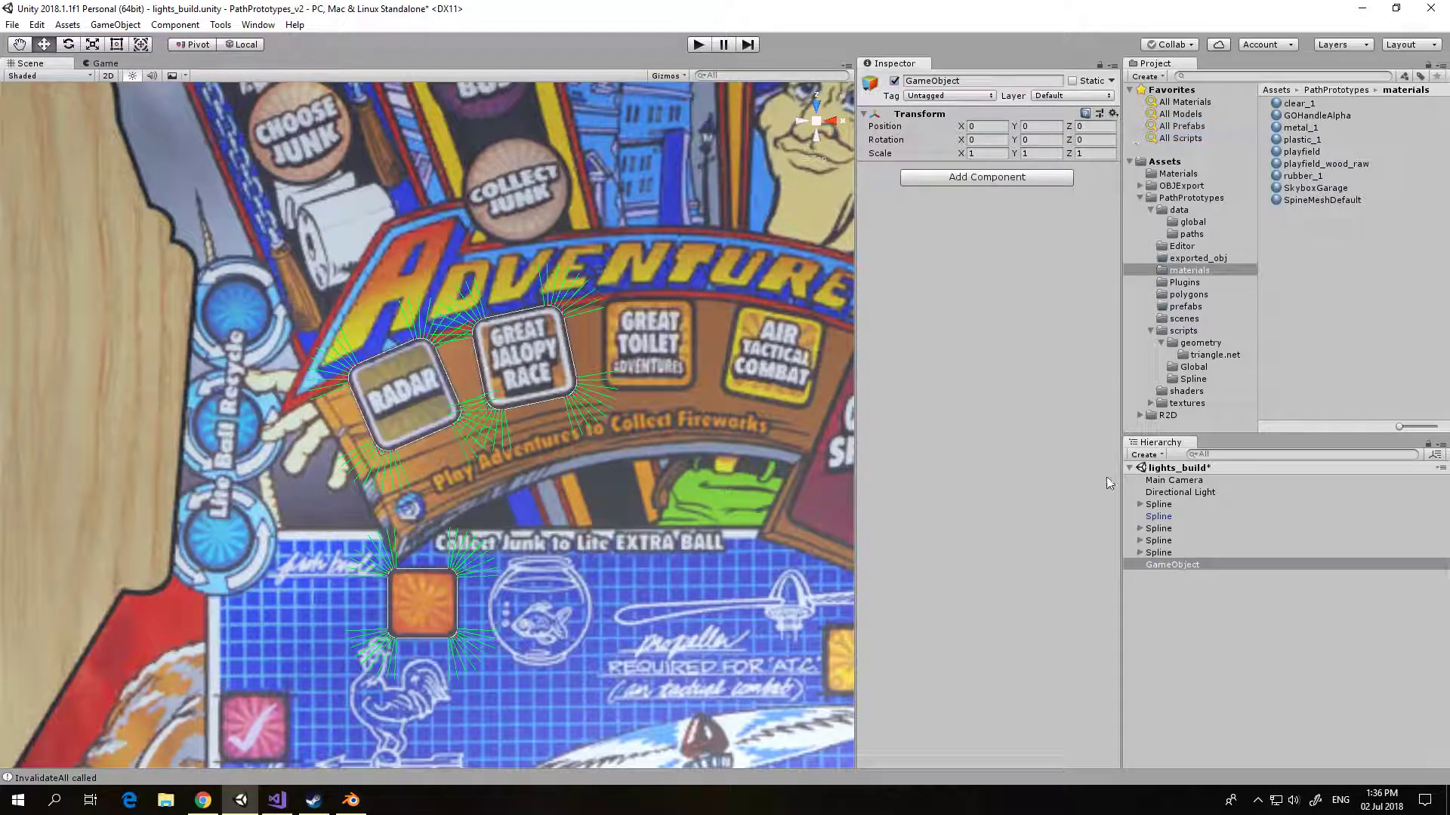
left_click(1172, 564)
type("spli")
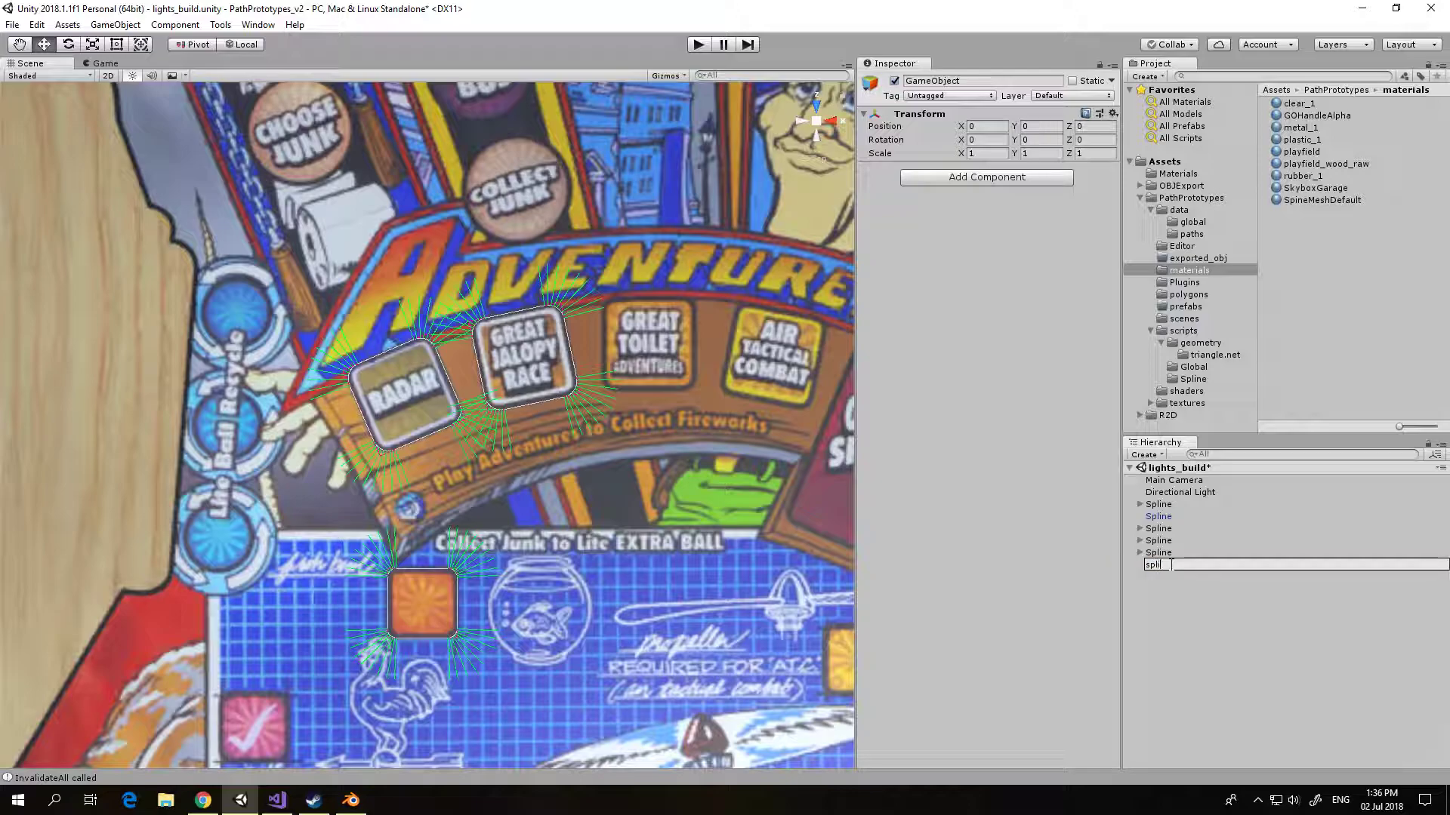
type("ne_collection")
key("Return")
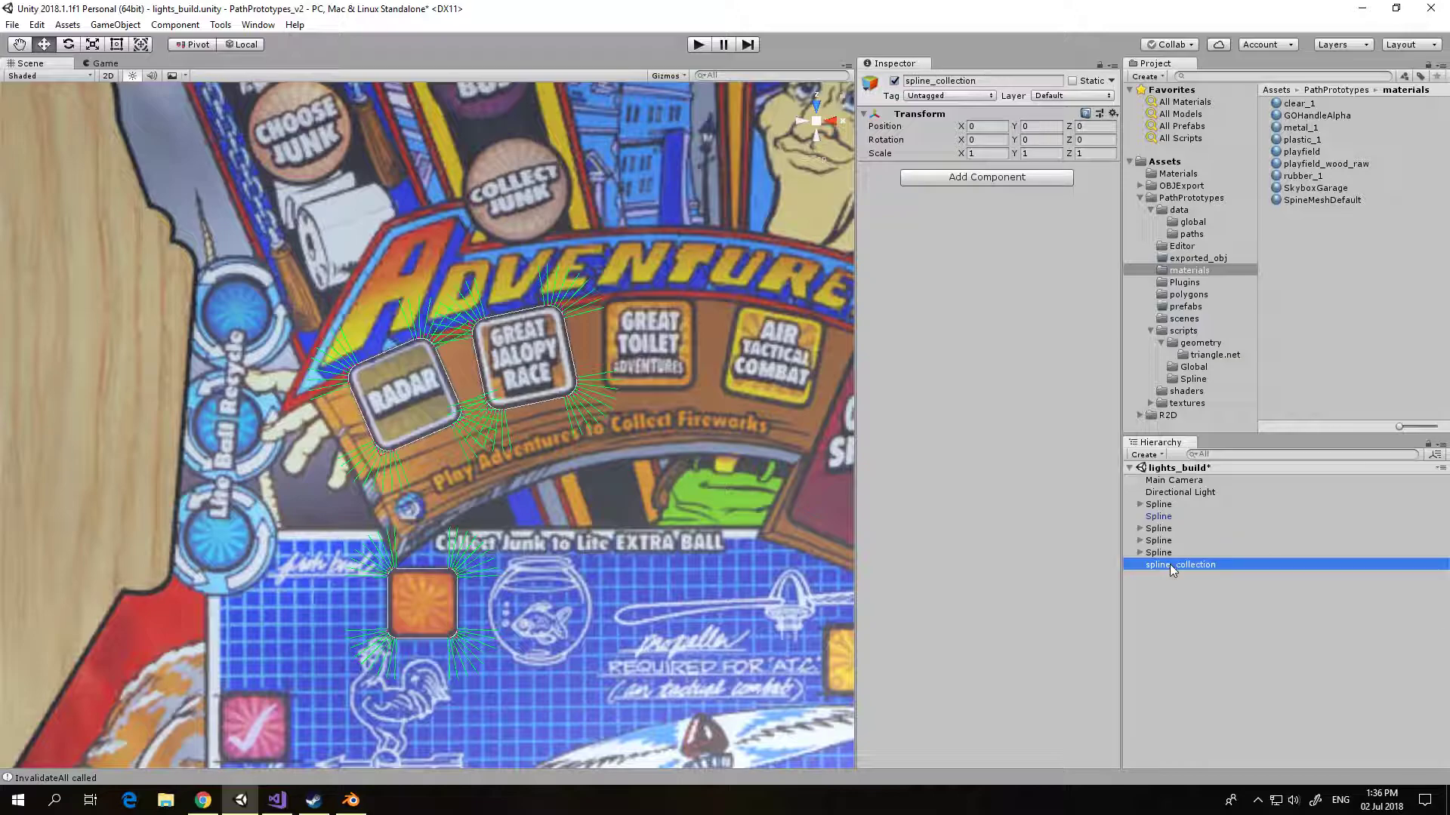
Step: Parent the three light splines under the spline_collection object
left_click(1158, 529)
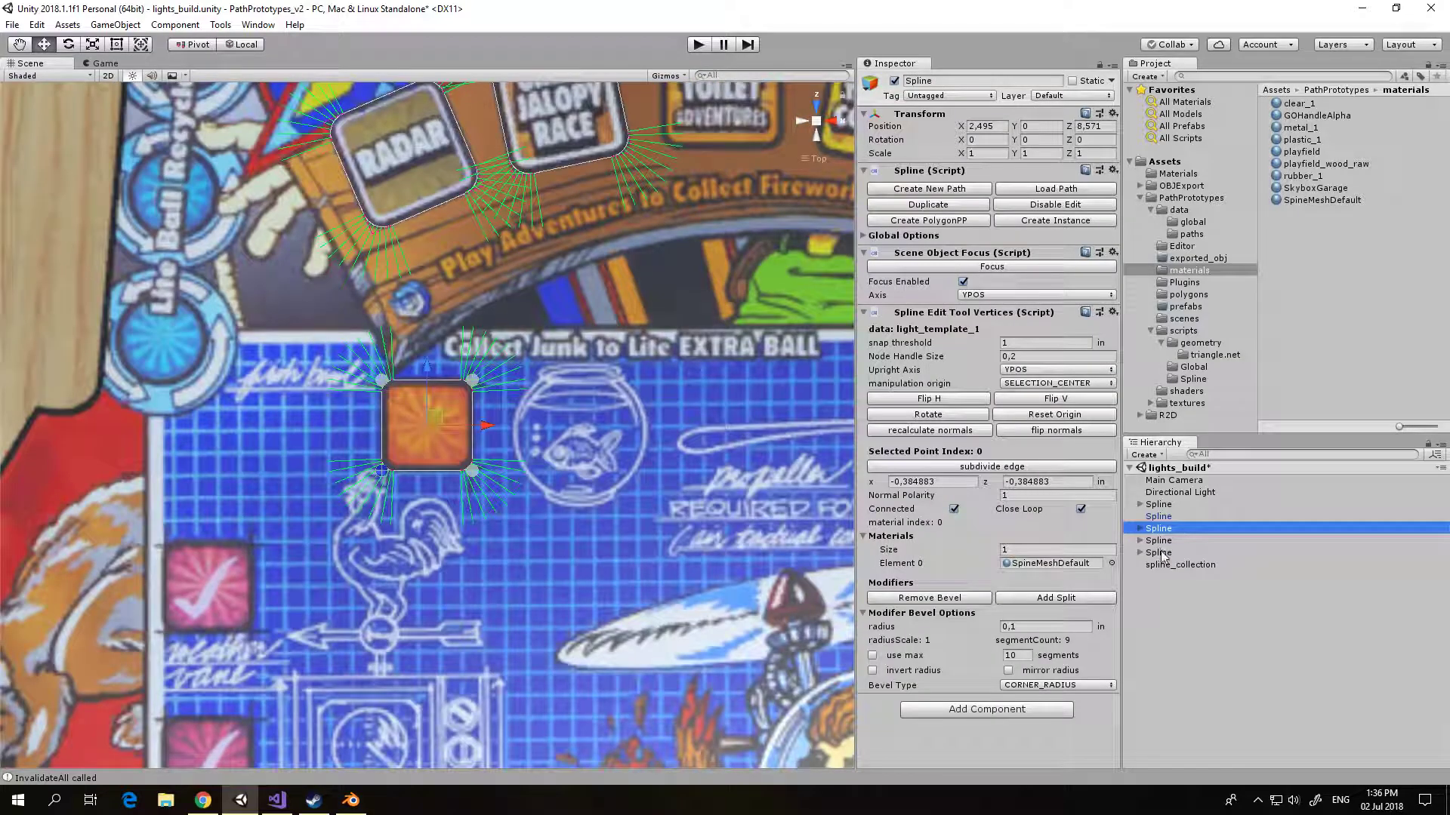
left_click(1159, 553, "shift")
left_click_drag(1161, 535, 1166, 566)
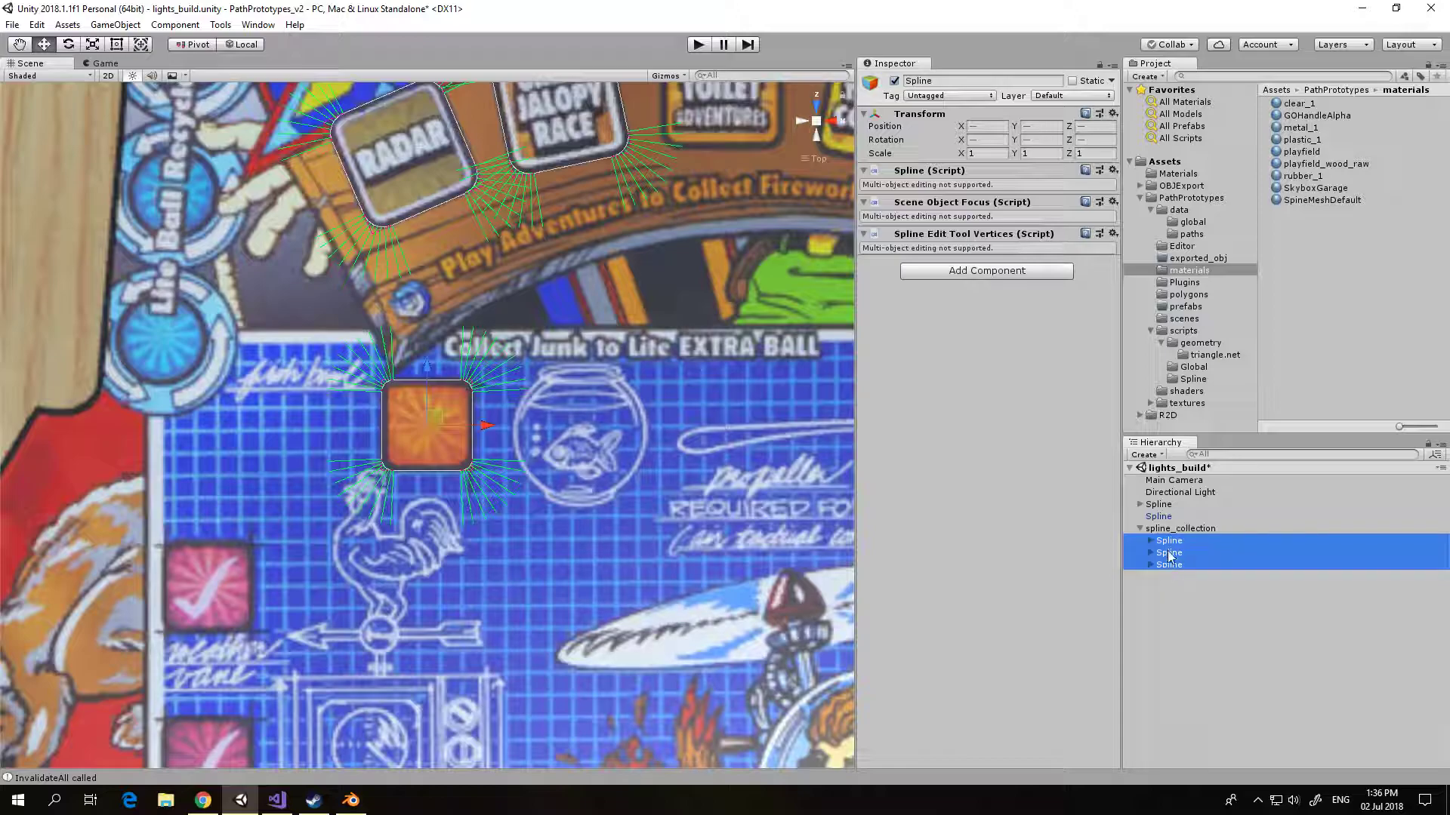
Step: Rename the orange square light's spline, the first child of spline_collection, as light_1
left_click(1172, 543)
left_click(1172, 541)
type("light")
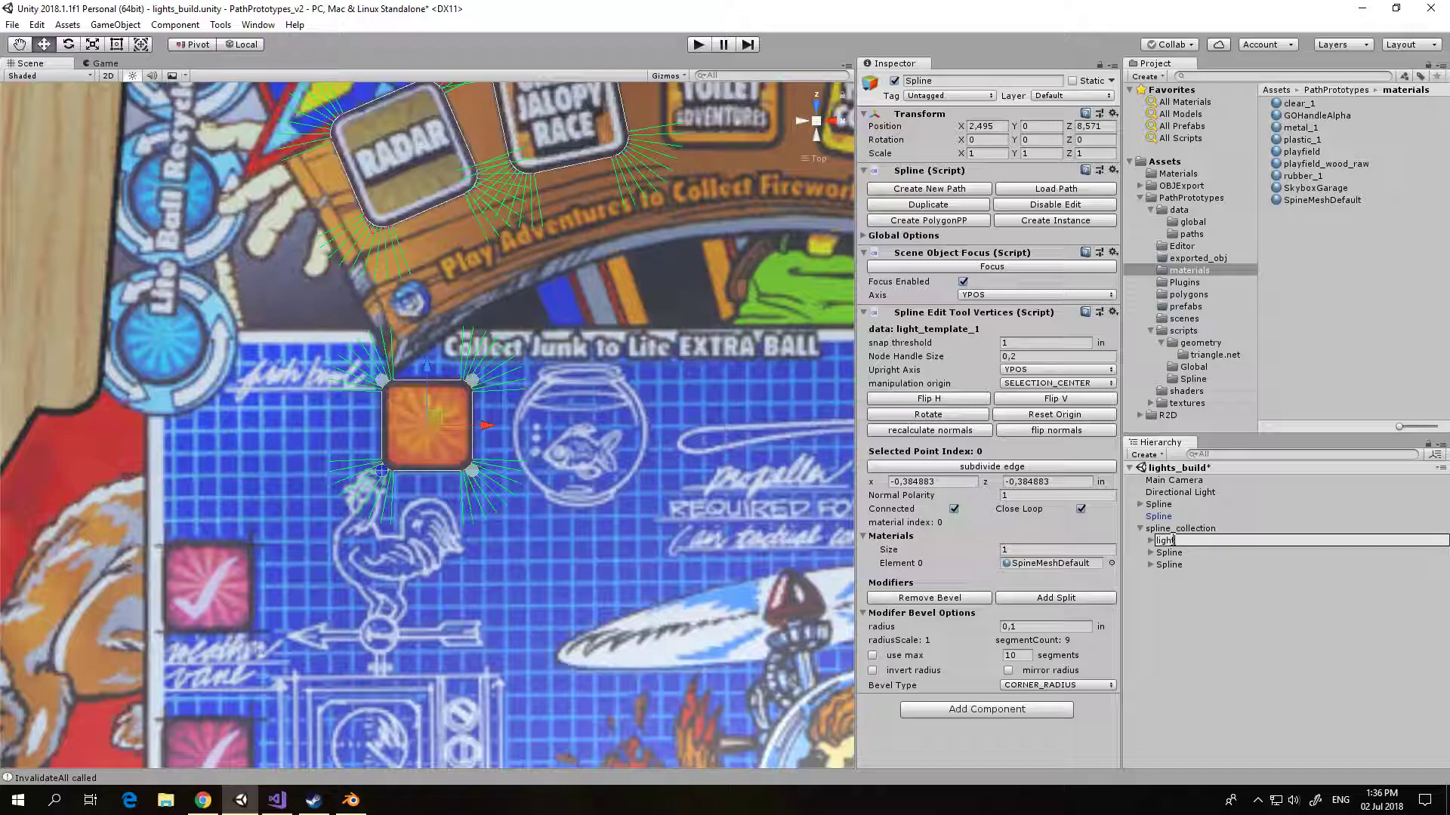
type("_1")
key("Return")
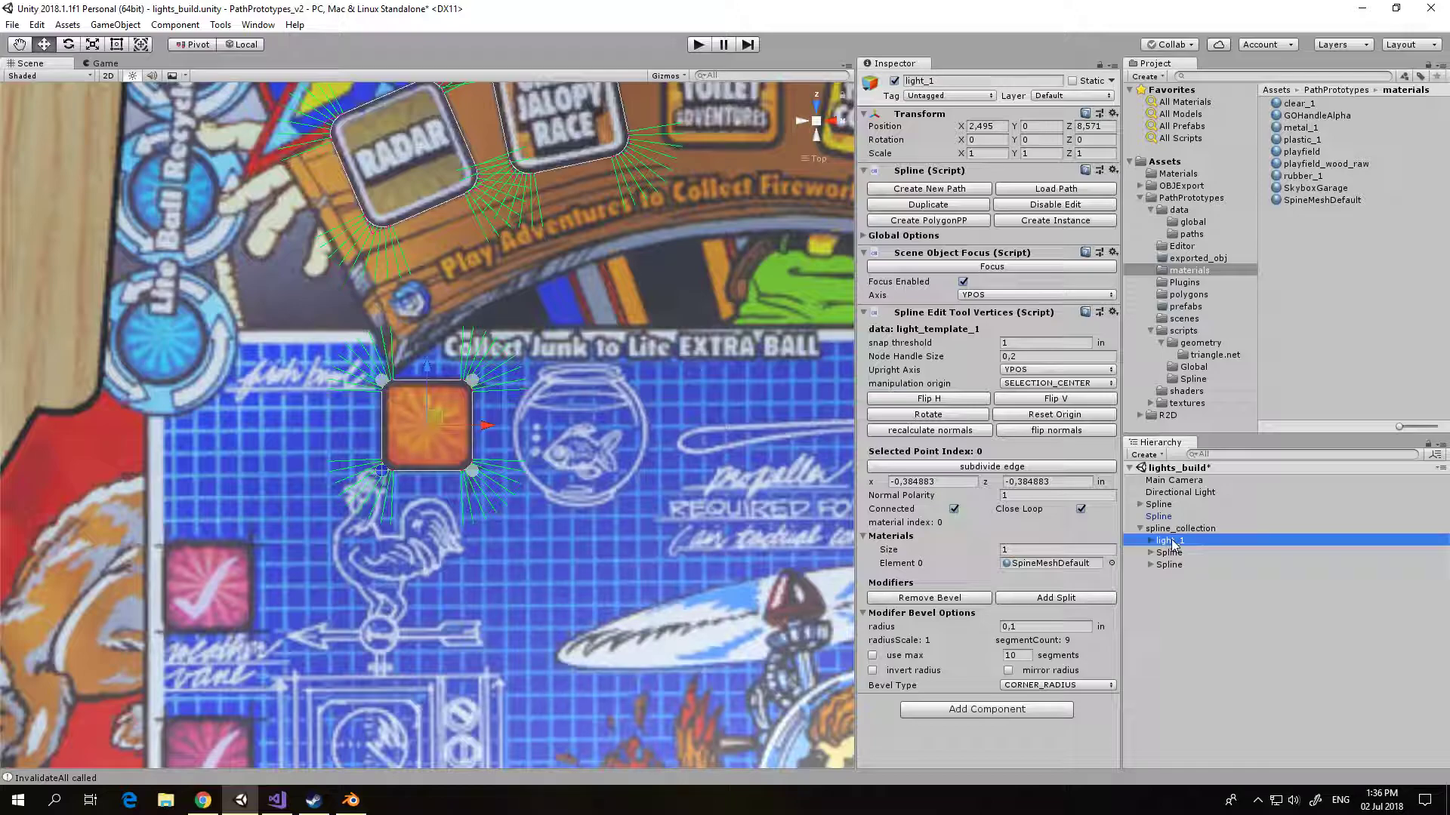
Step: Rename the two remaining Spline children of spline_collection as light_2 and light_3, in hierarchy order
left_click(1170, 553)
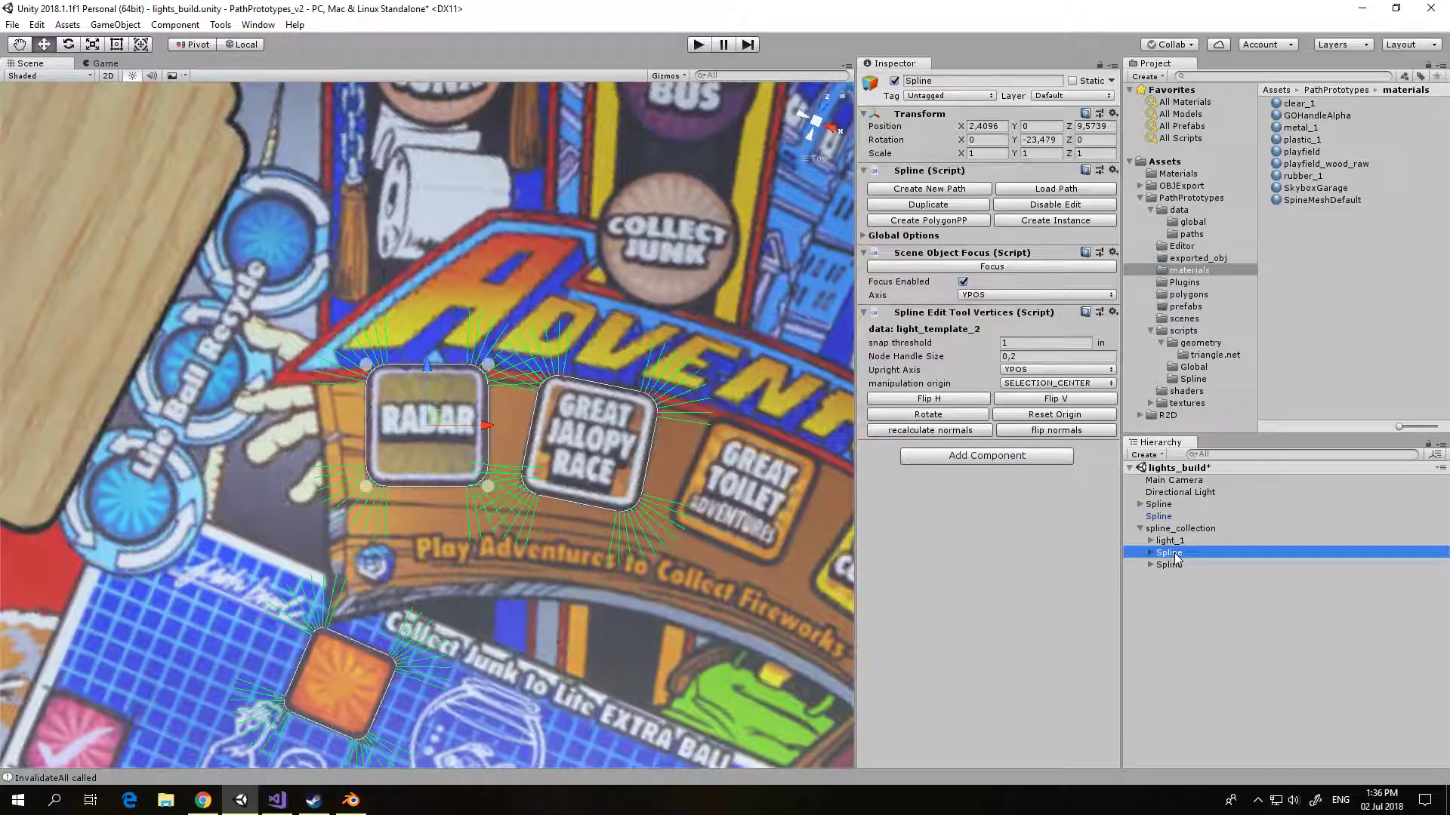
left_click(1170, 553)
type("light_2")
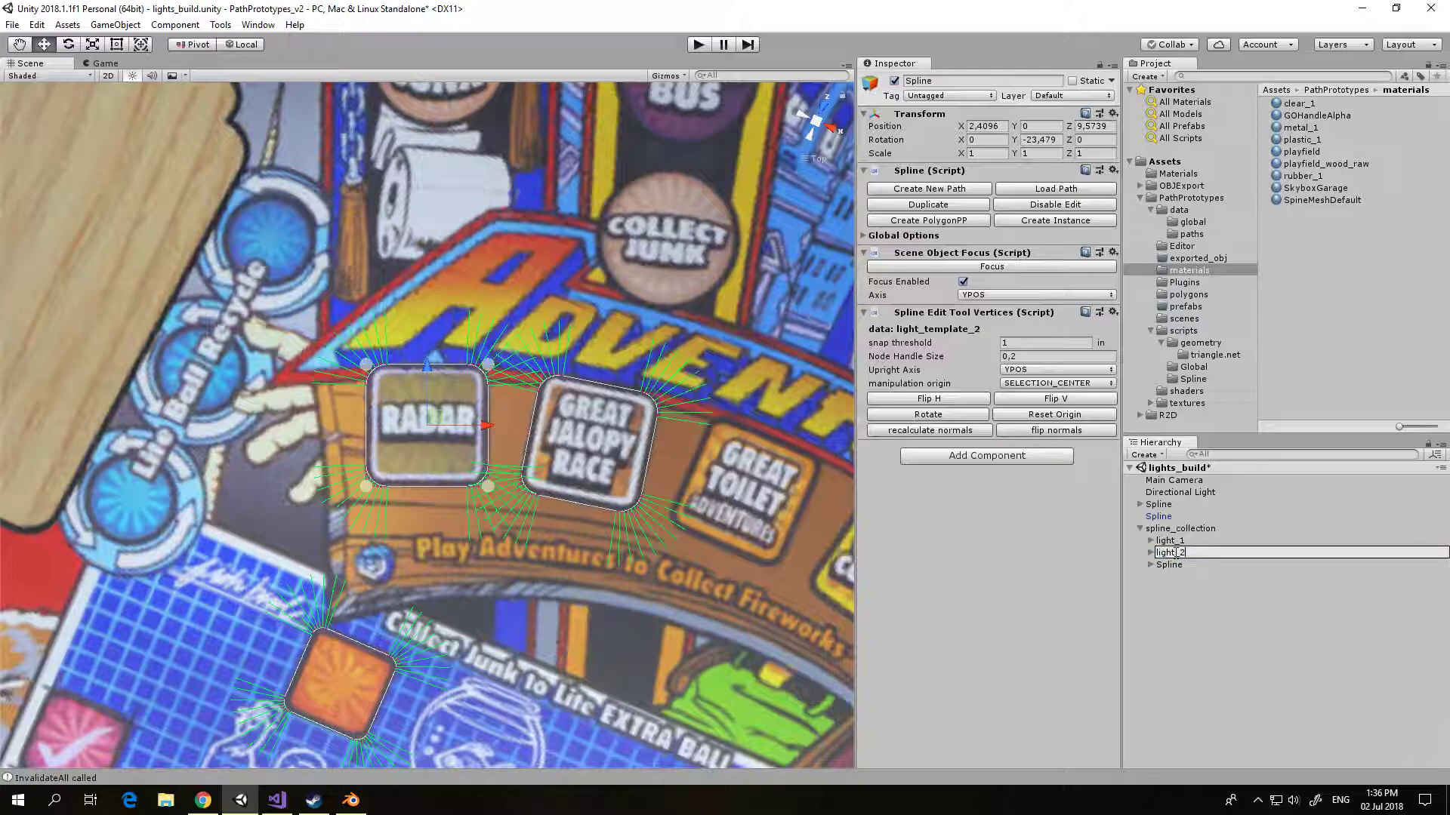
key("Return")
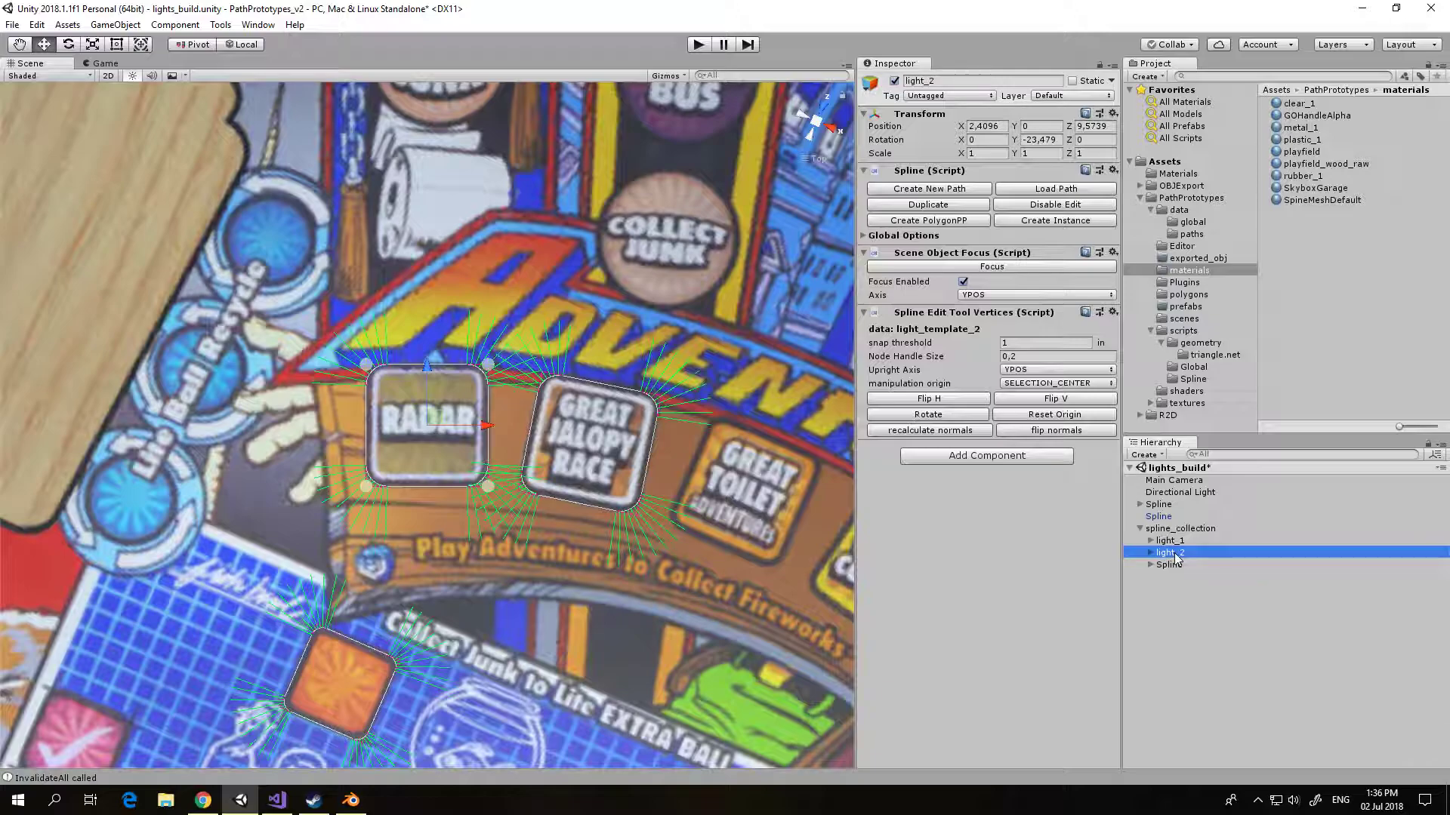
left_click(1173, 564)
left_click(1175, 566)
type("light_3")
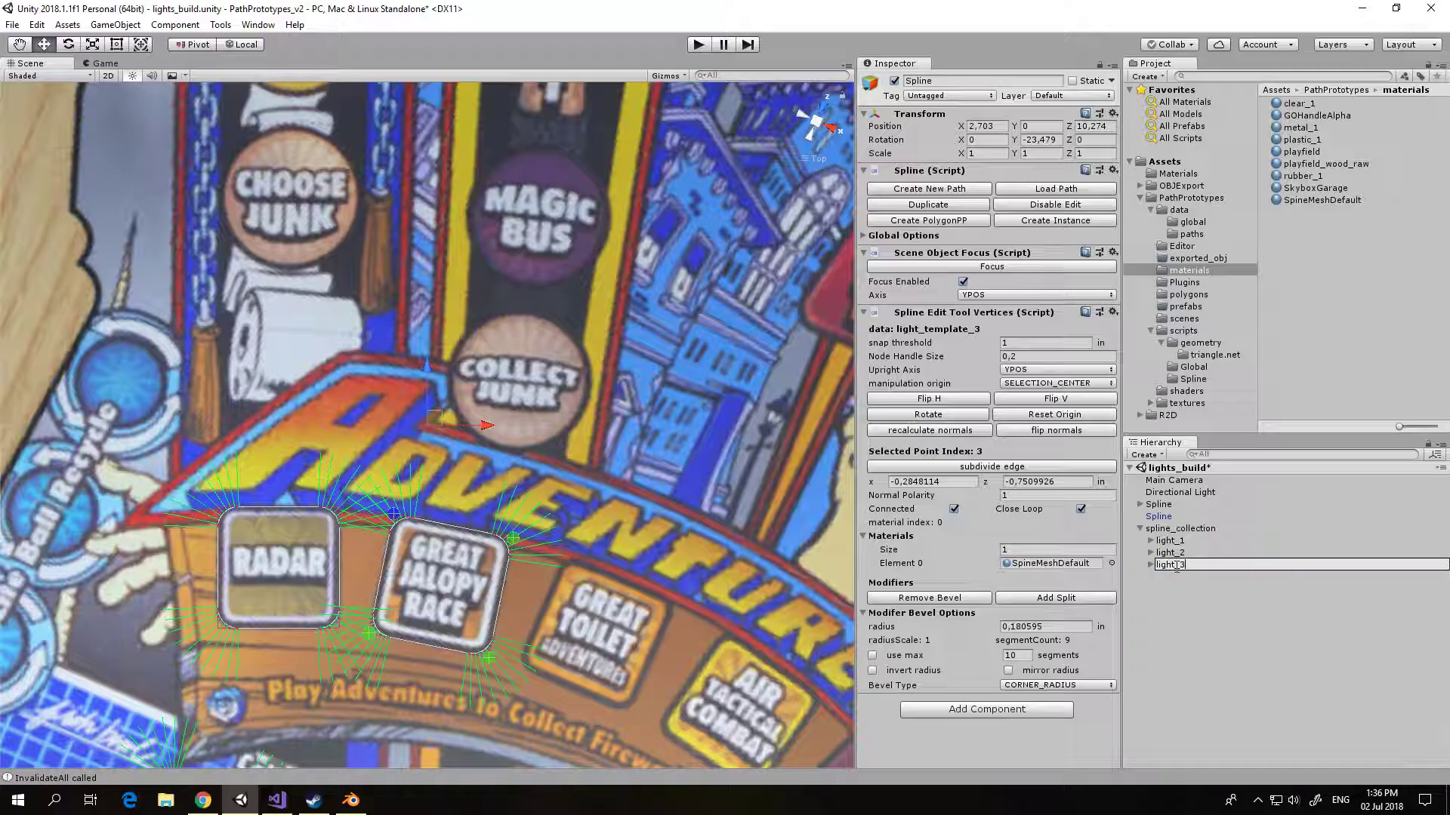
key("Return")
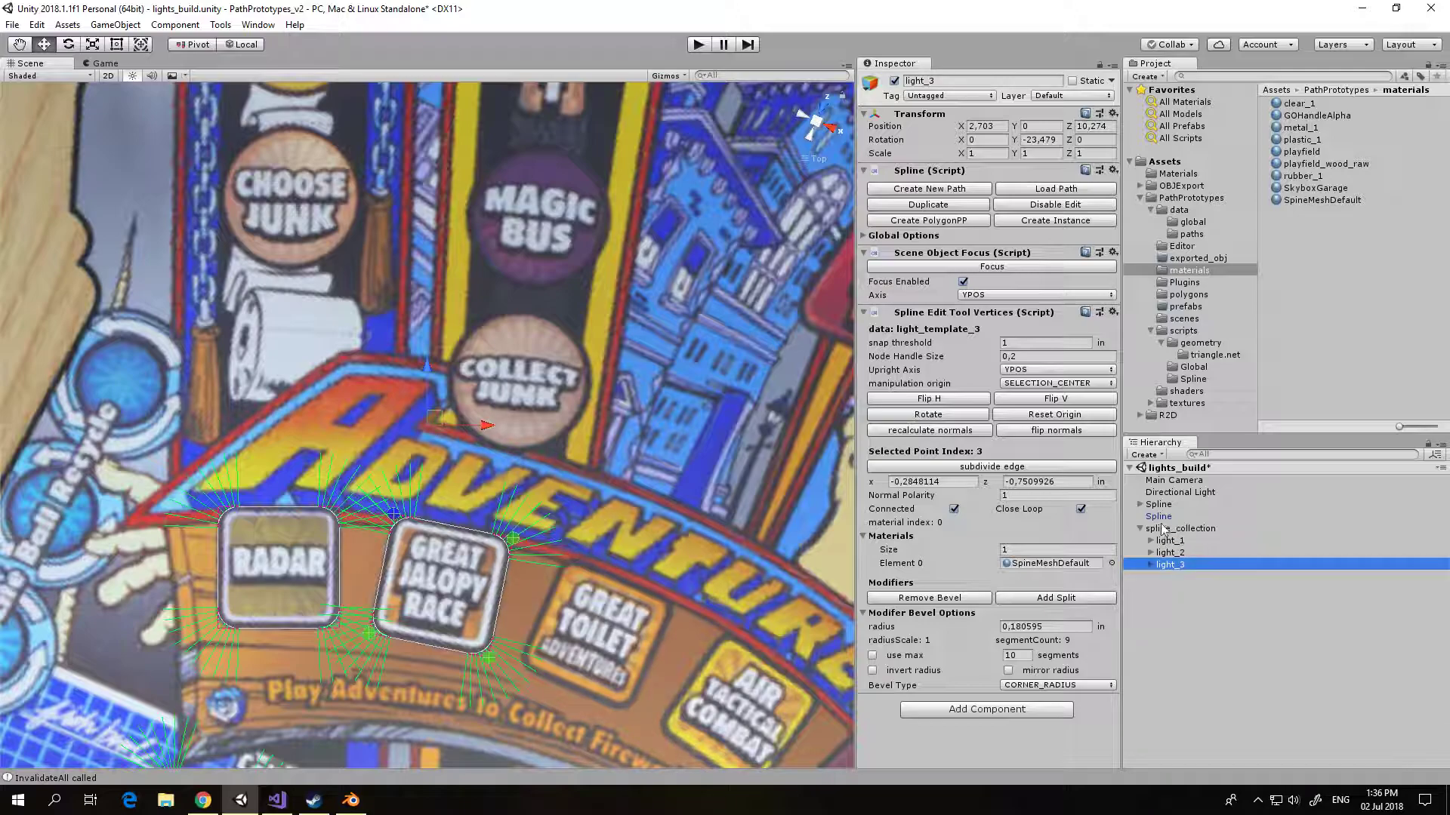
Step: Create an empty game object at the scene root and reset its transform
left_click(114, 25)
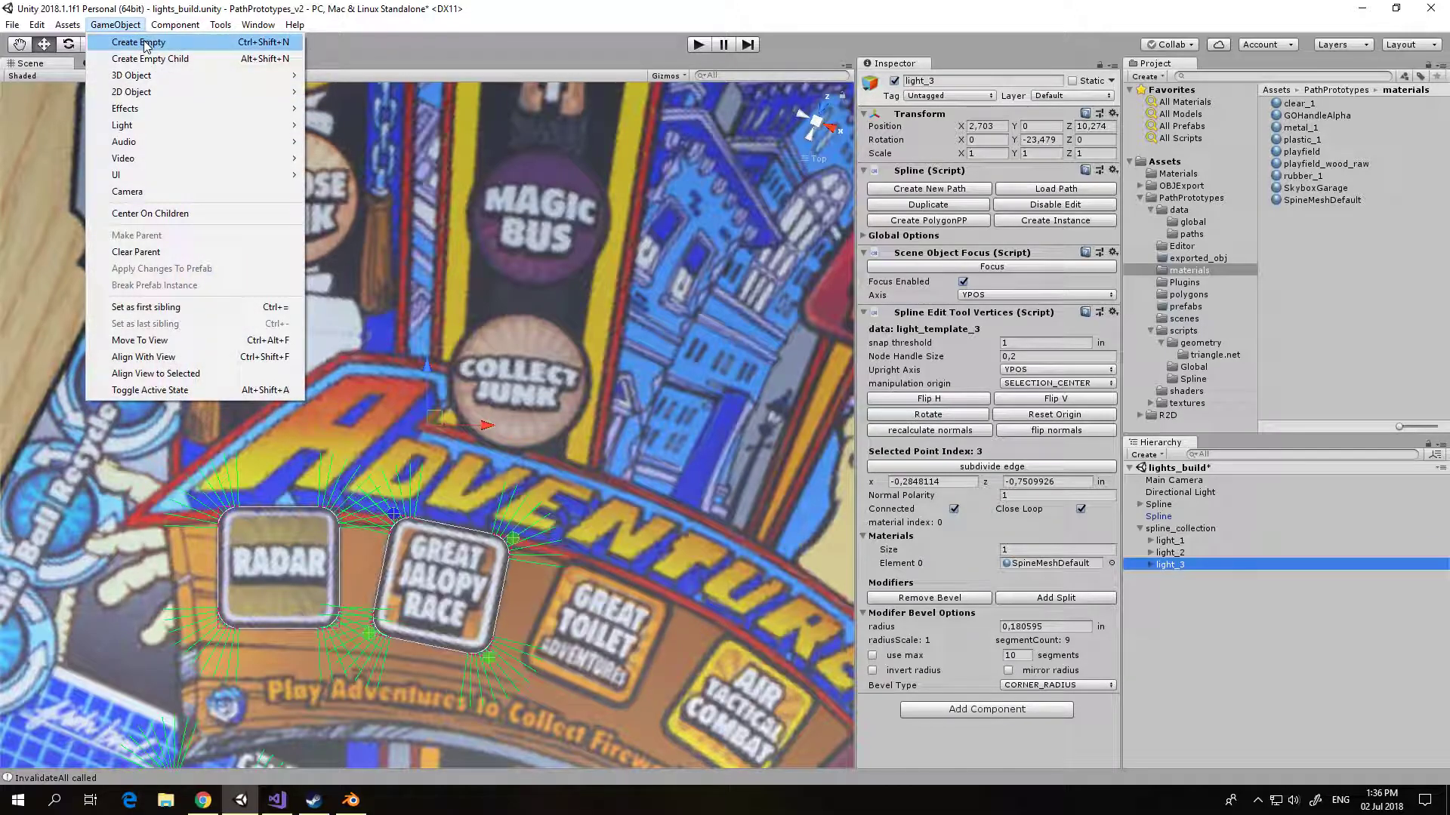
left_click(124, 43)
left_click(1112, 113)
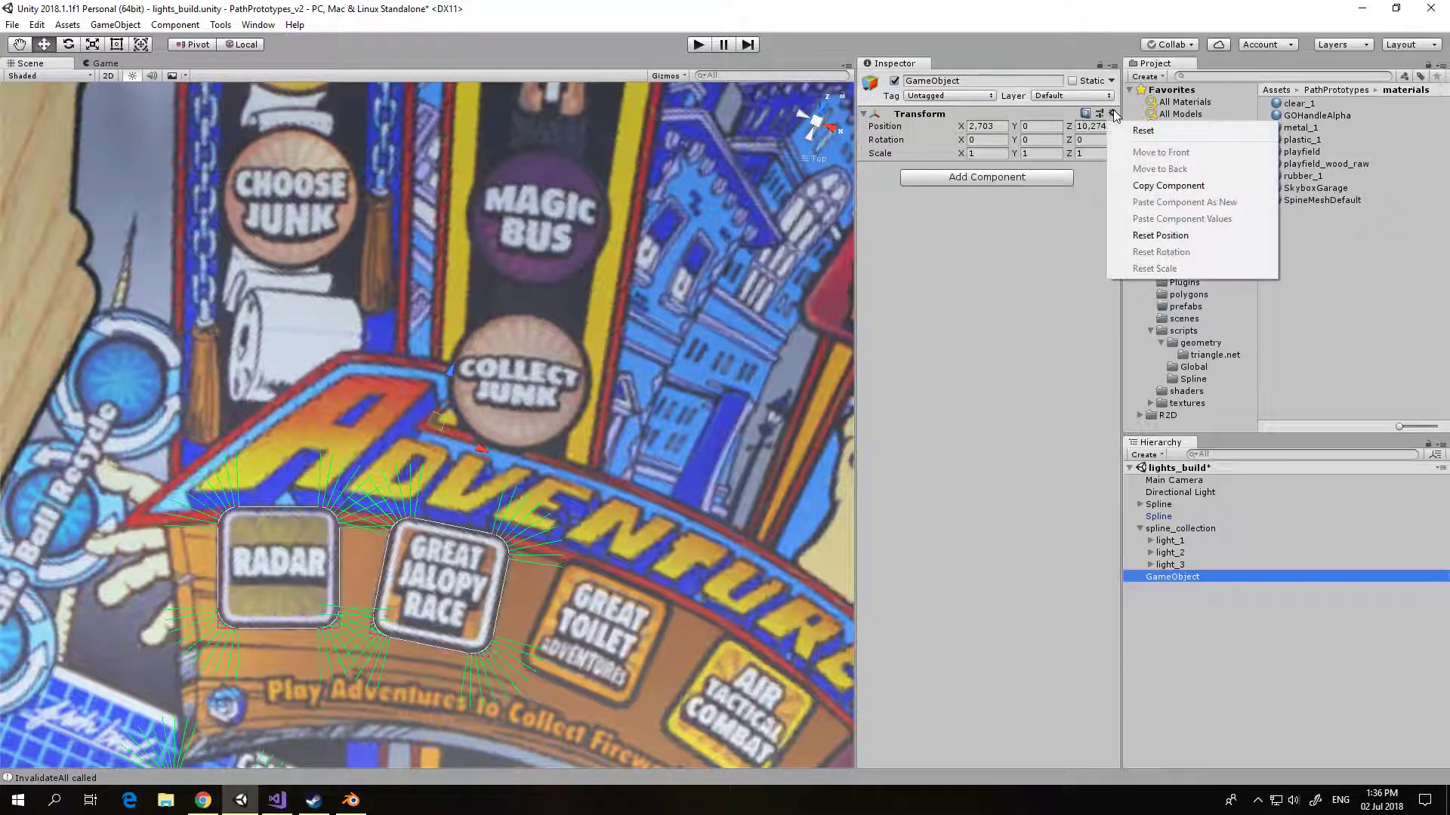
left_click(1130, 131)
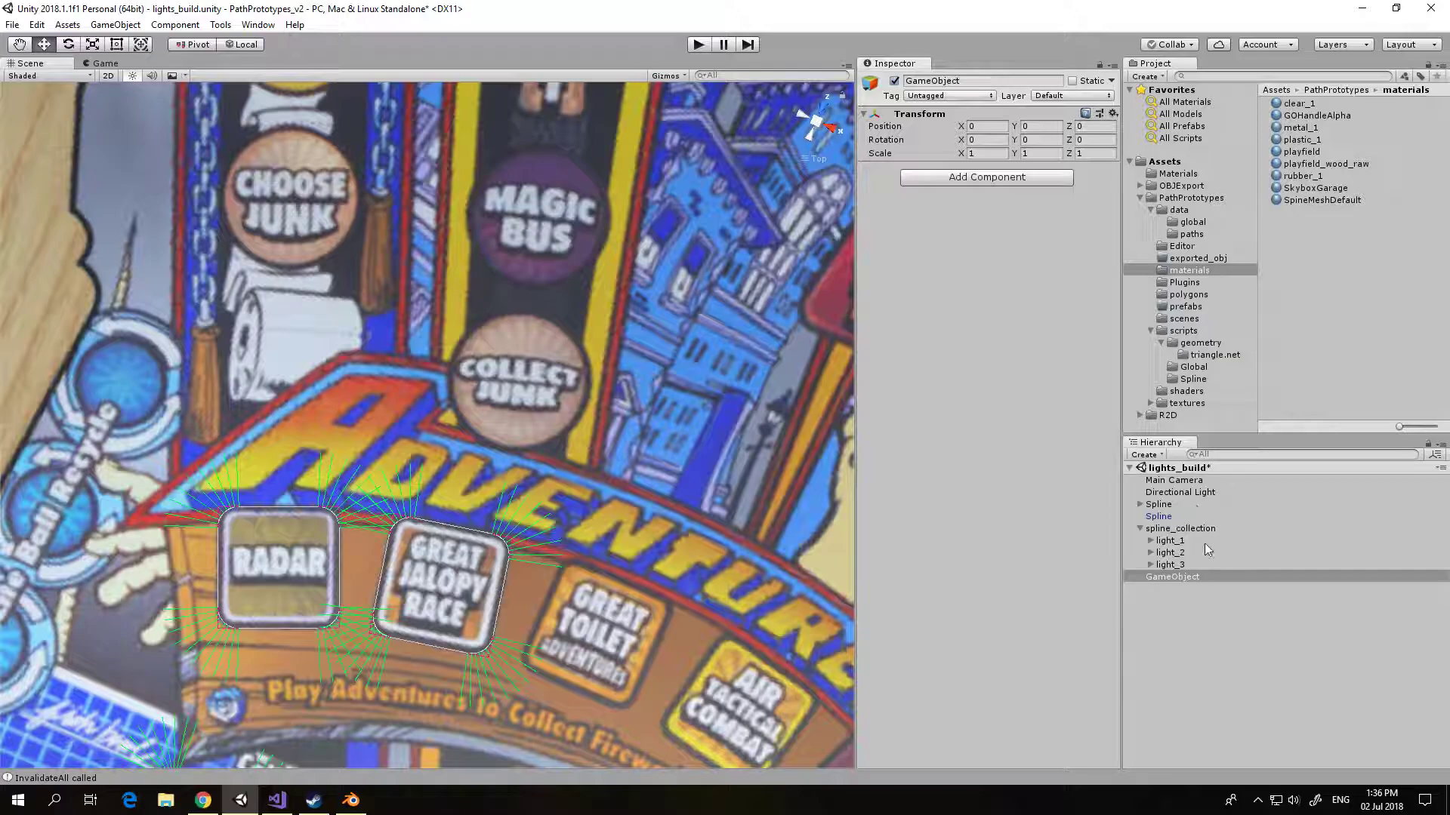
Step: Rename the new empty game object as ploygonPPGenerator
left_click(1184, 624)
left_click(1177, 575)
left_click(1178, 575)
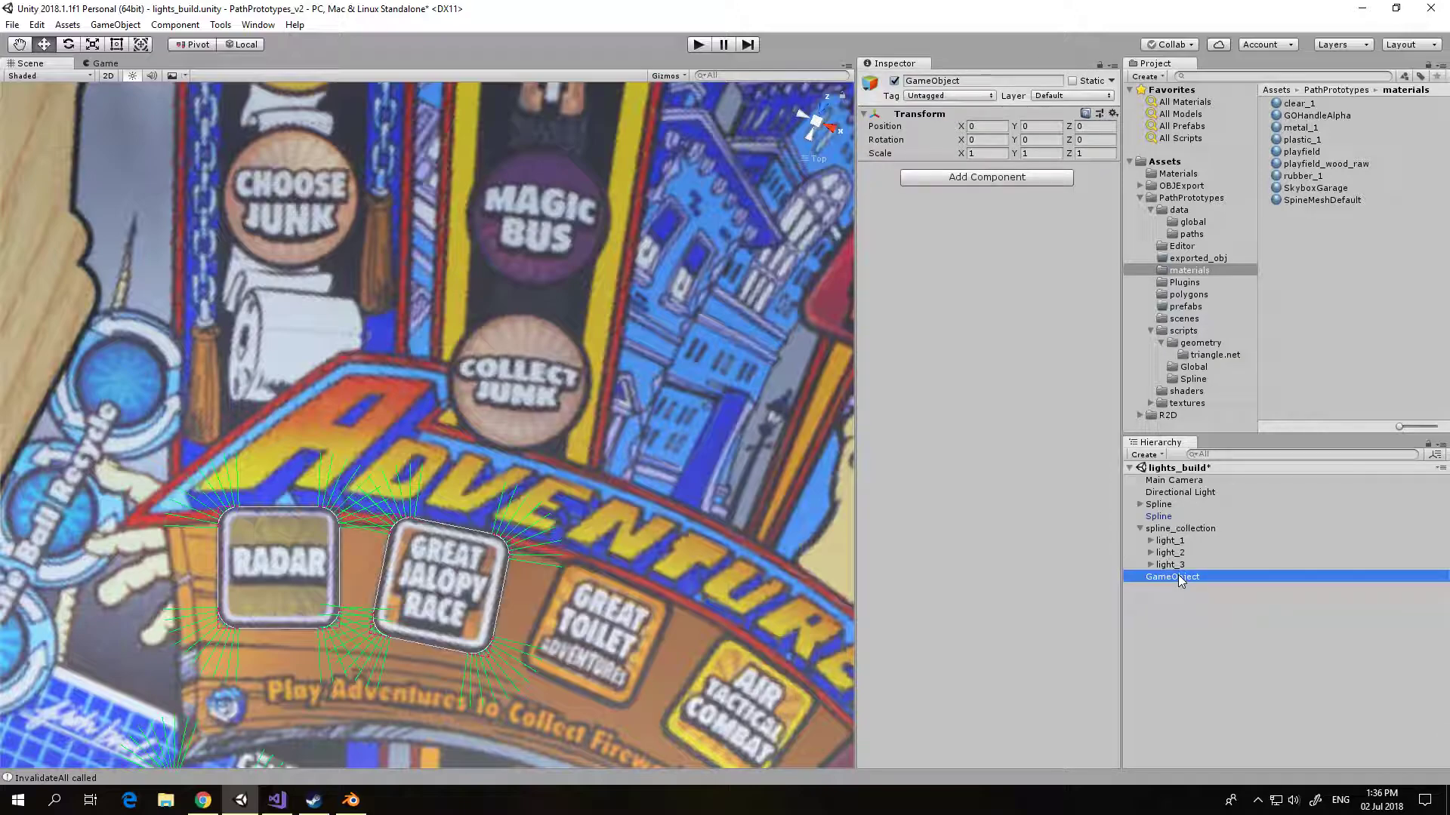
type("ploygon_")
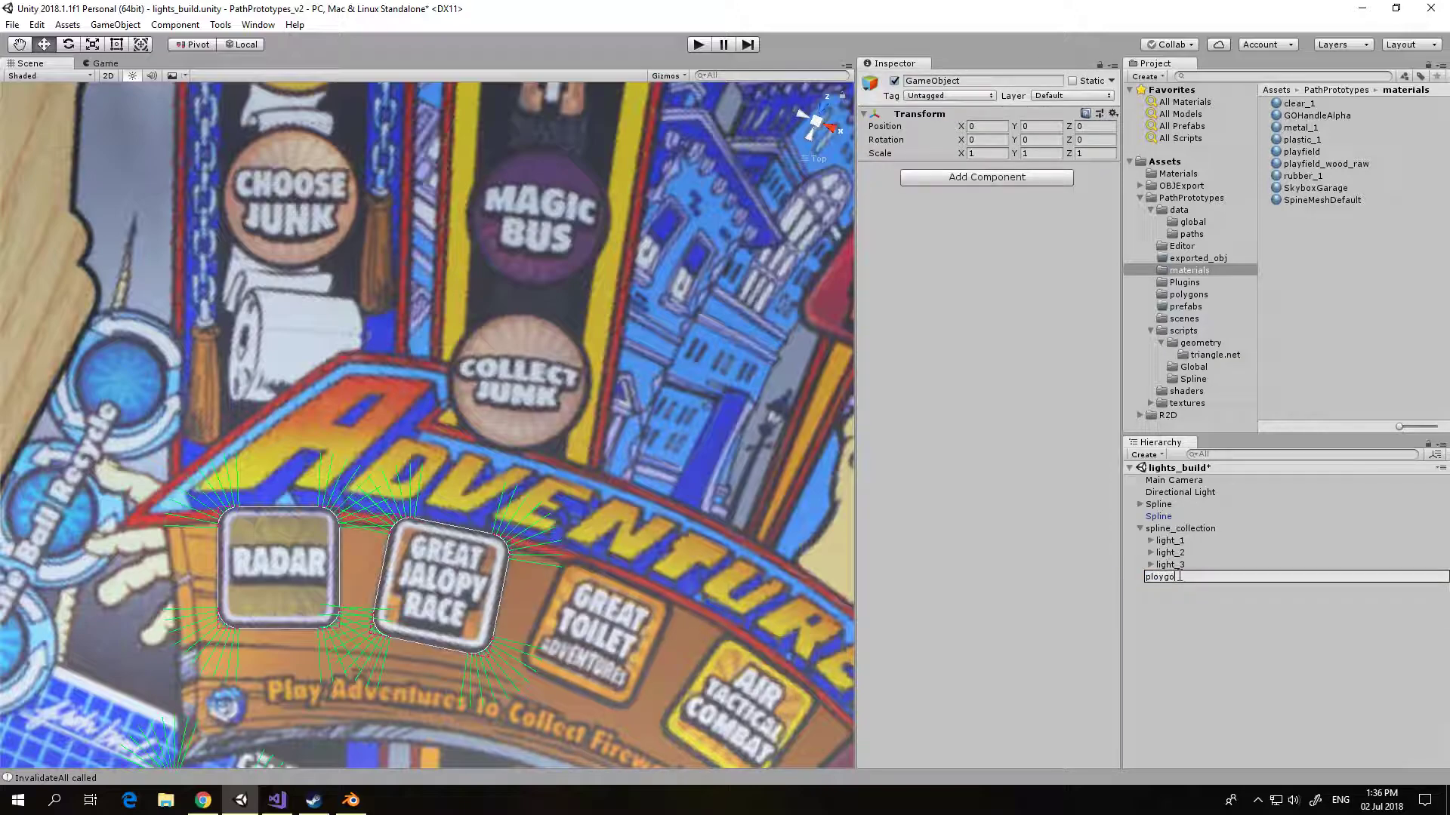
type("PPGenerator")
key("Return")
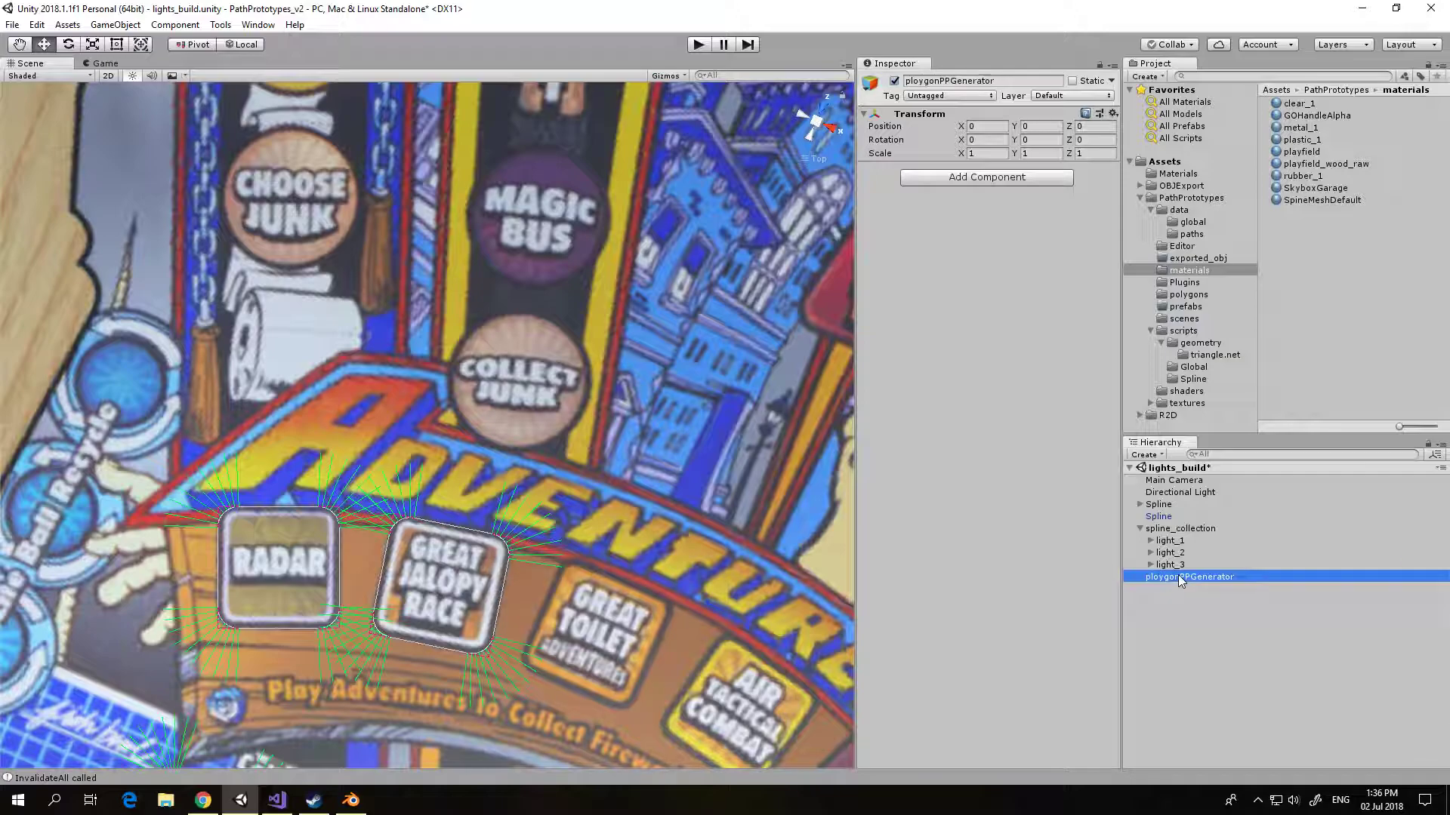
Step: Attach the PolygonPPCollection script from the geometry scripts folder to ploygonPPGenerator
left_click(1201, 344)
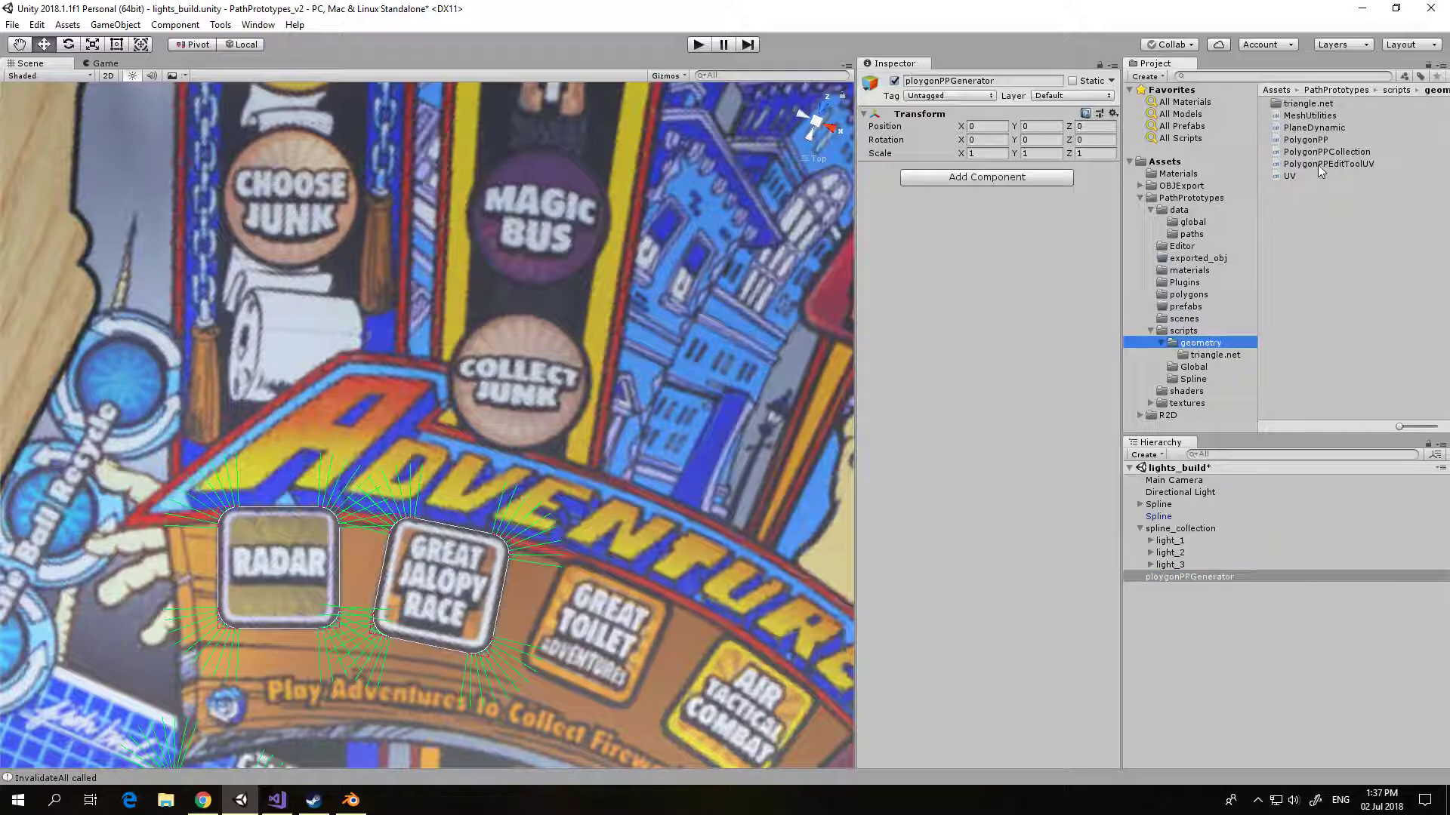
left_click_drag(1341, 153, 1214, 586)
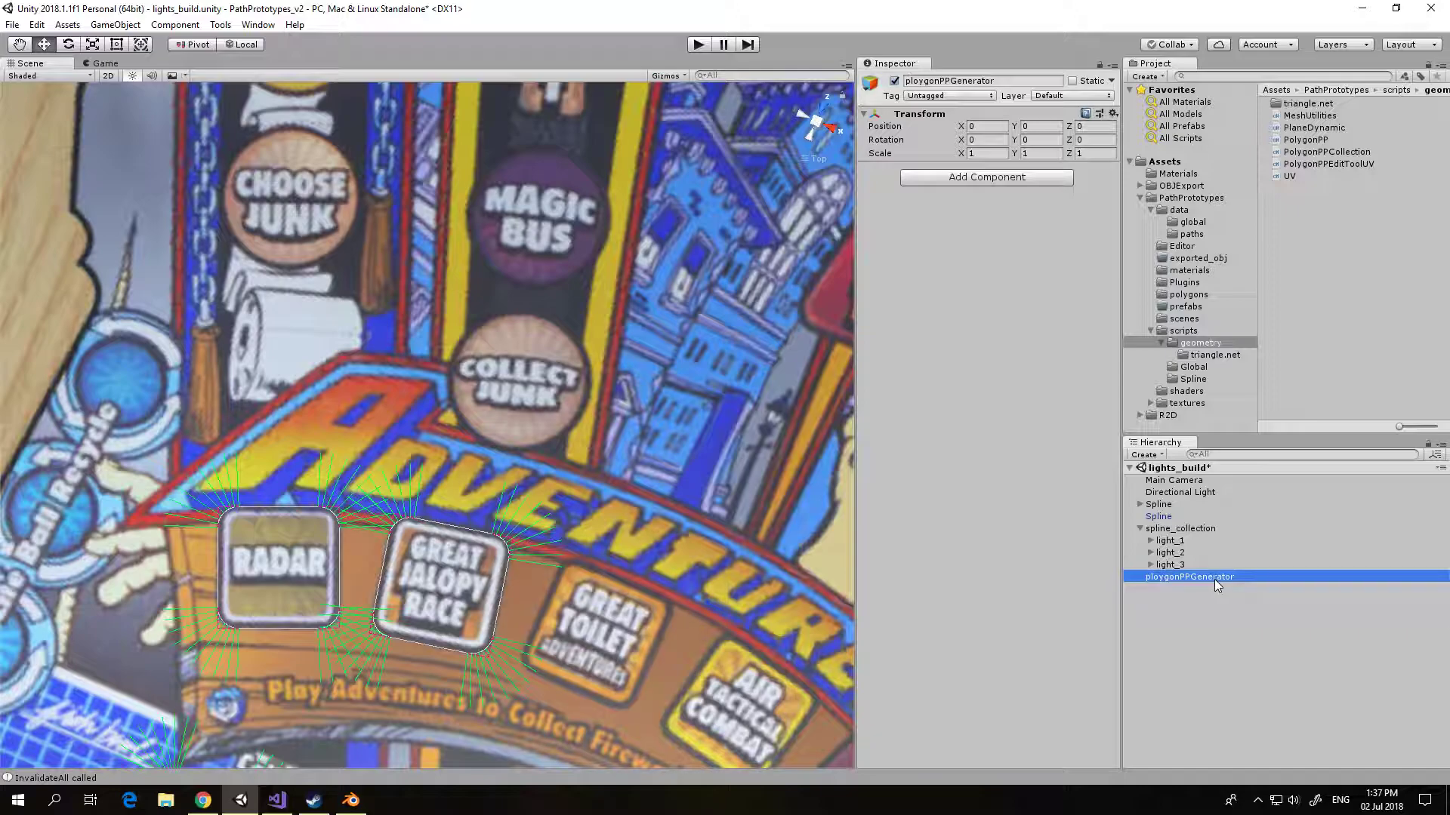
left_click_drag(1330, 155, 1189, 577)
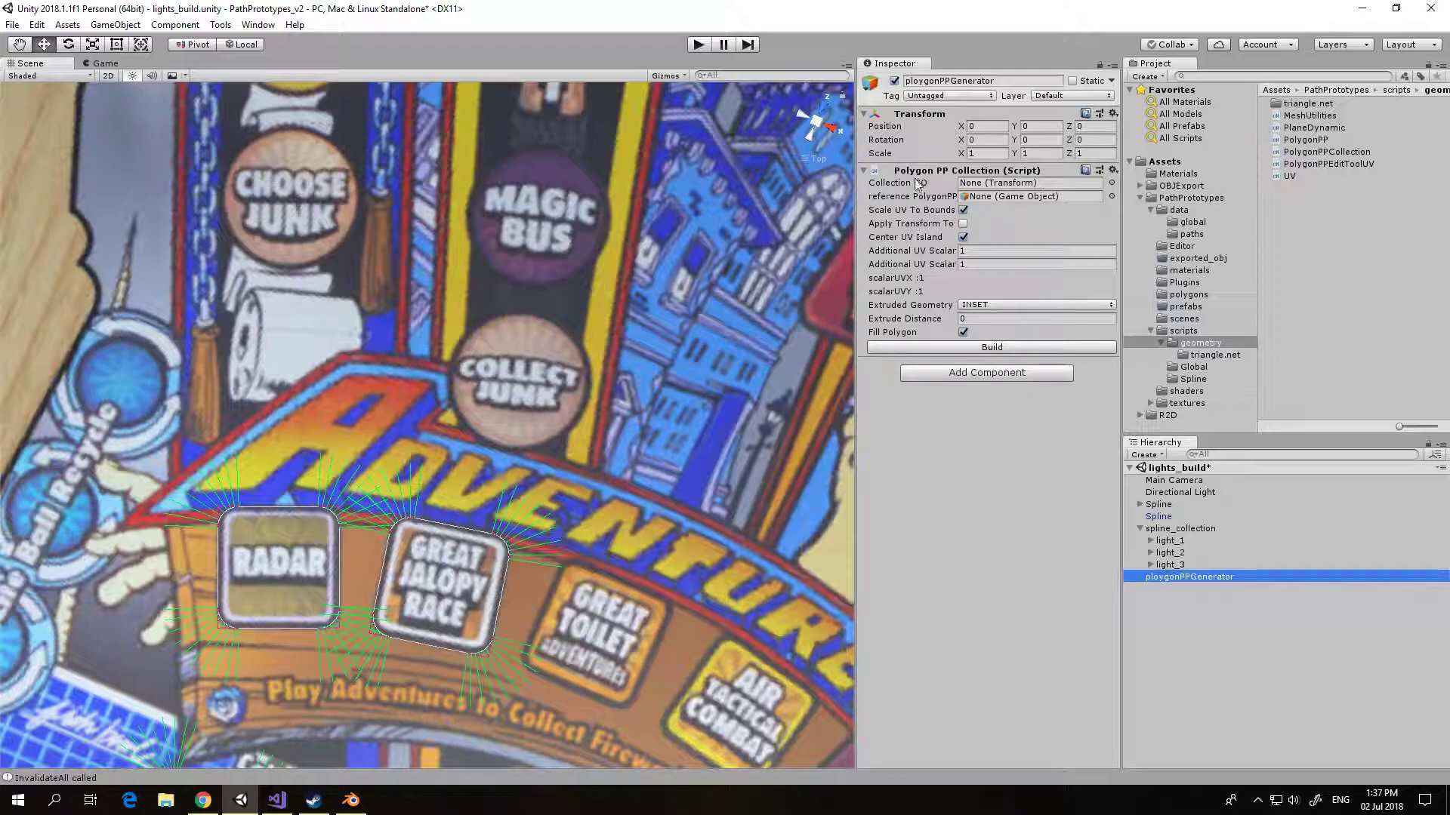
Step: Assign spline_collection as ploygonPPGenerator's Collection GO and Spline_spline_playfield as its reference polygon
left_click(1178, 530)
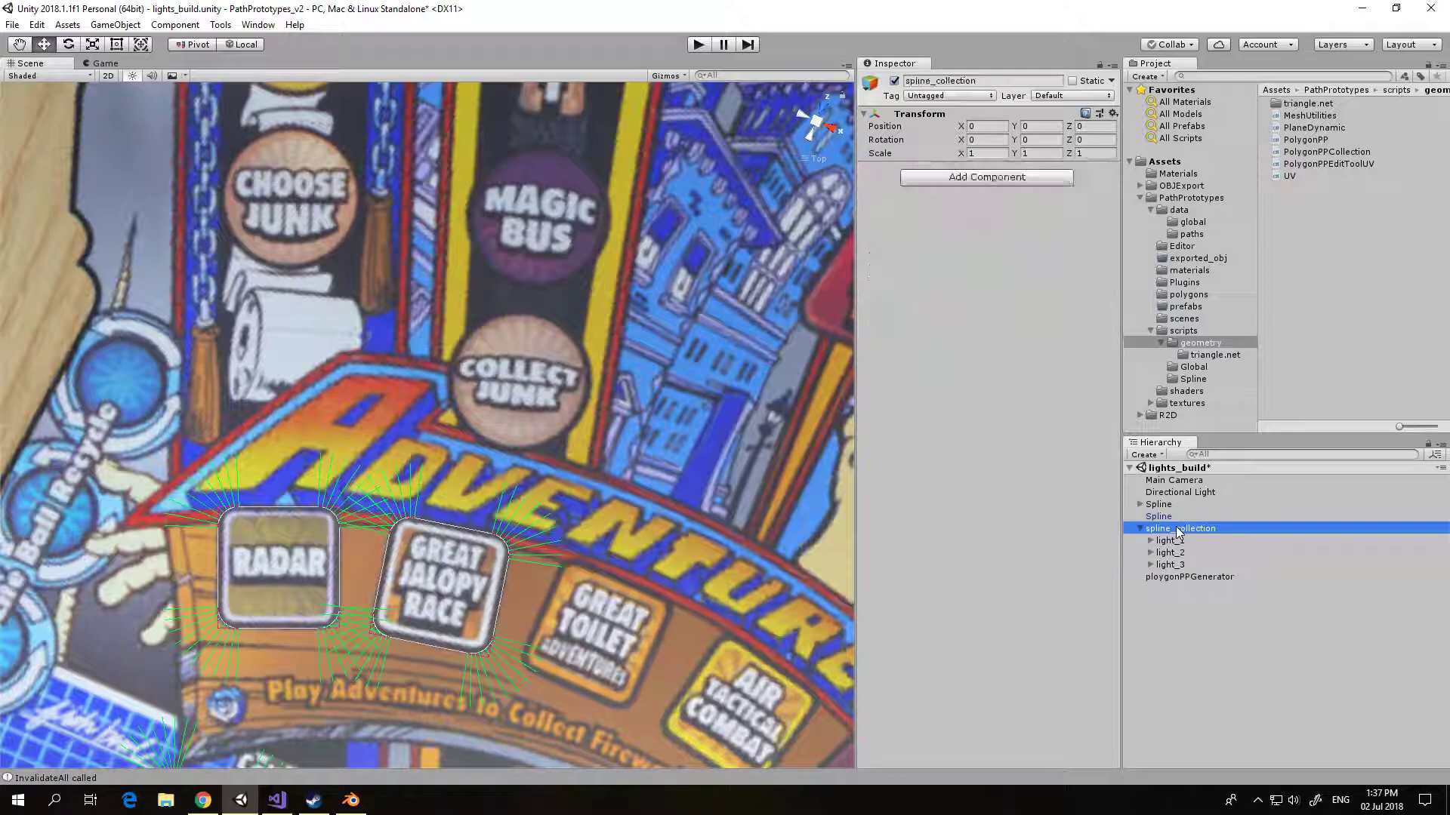
left_click(1189, 578)
left_click_drag(1190, 532, 1021, 189)
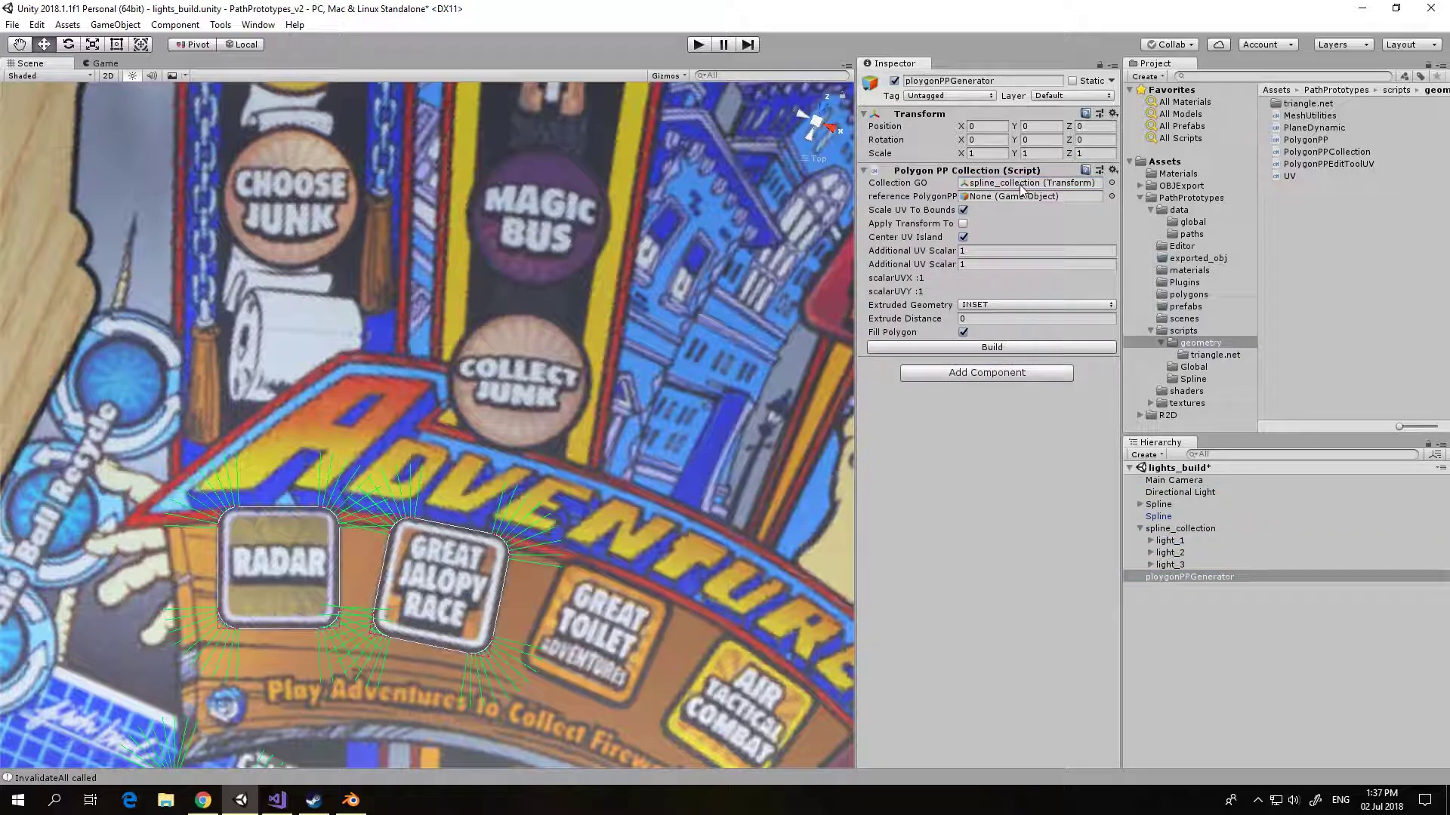
left_click(1111, 195)
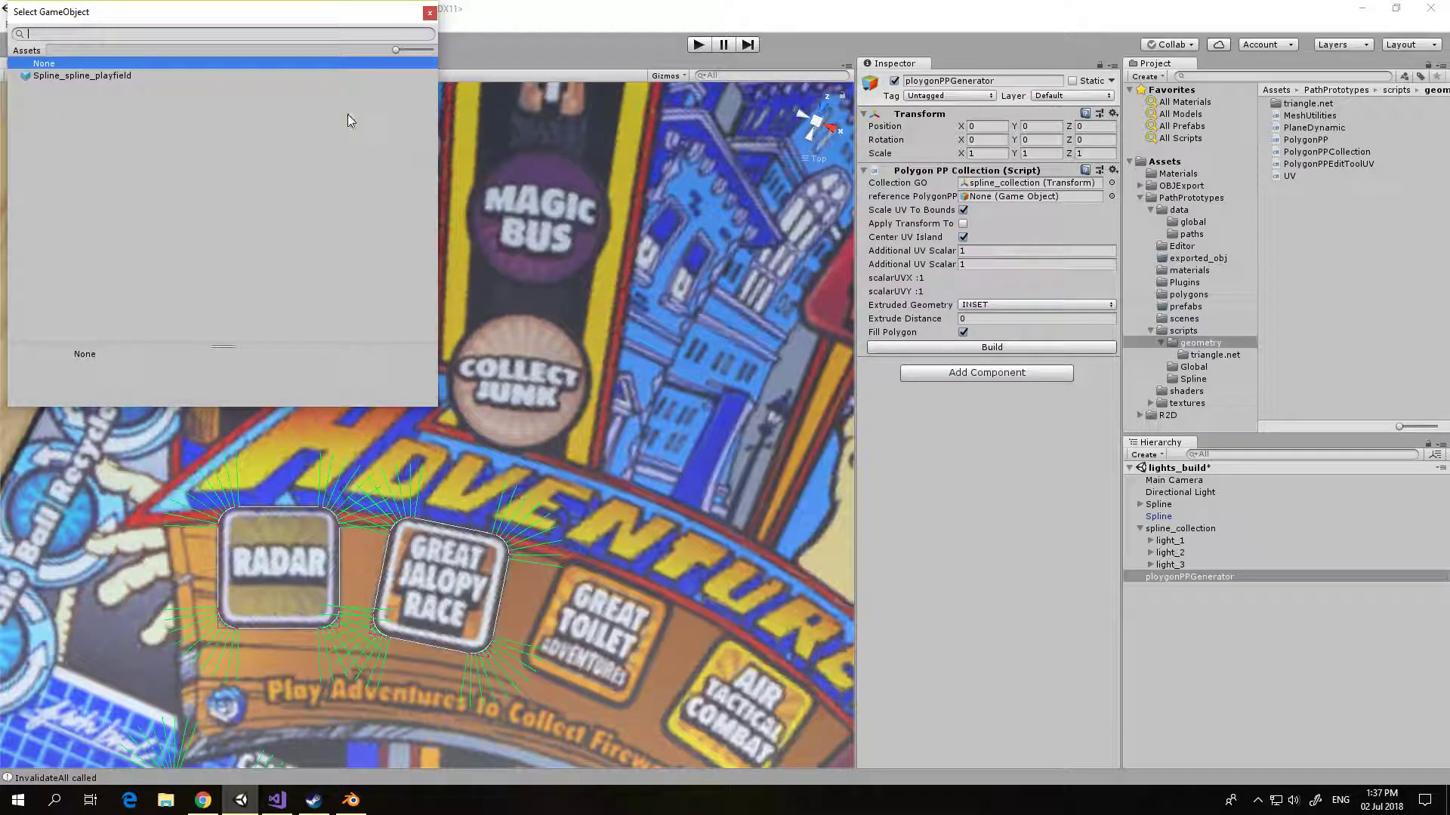
left_click(120, 76)
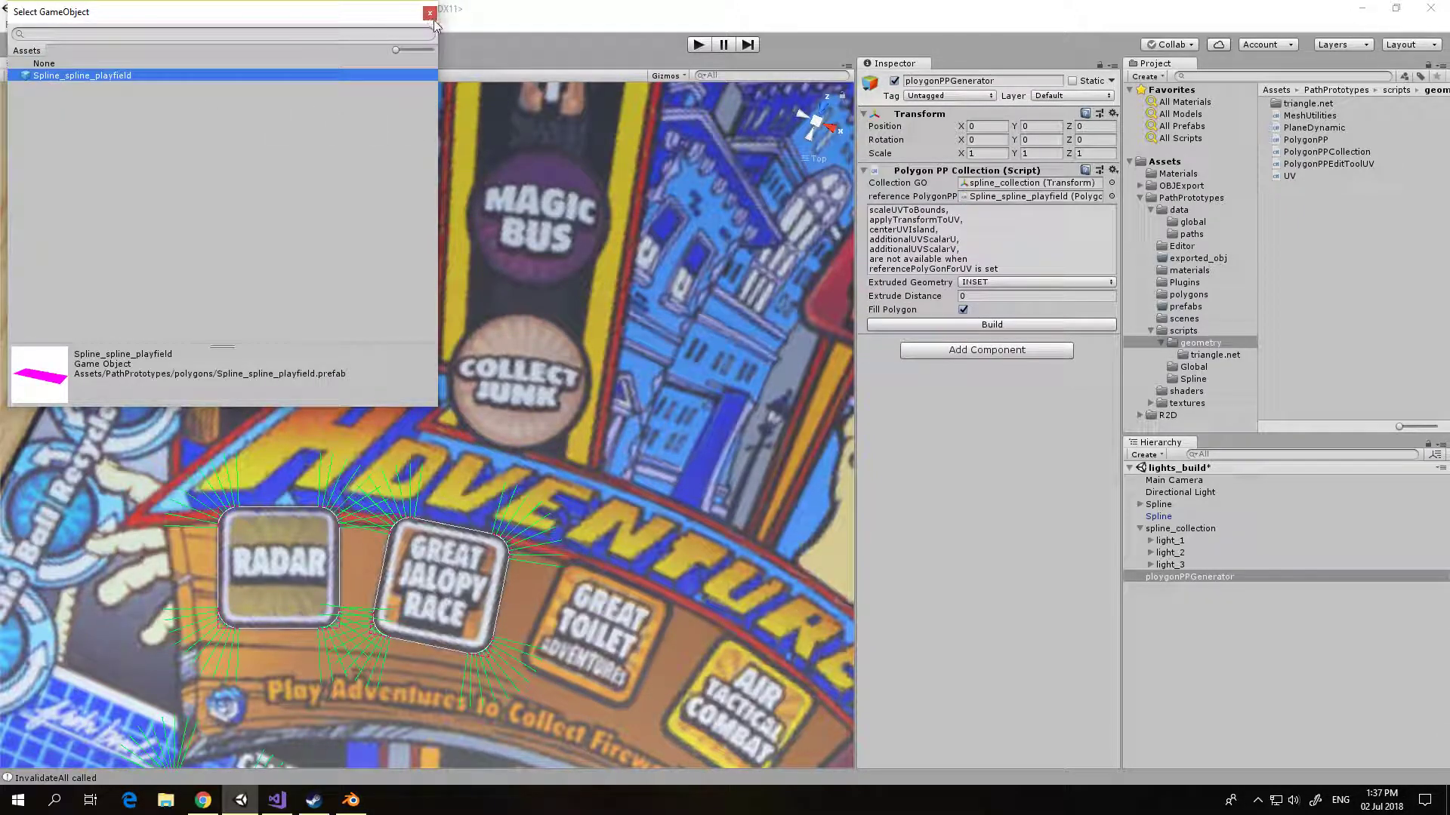
left_click(429, 13)
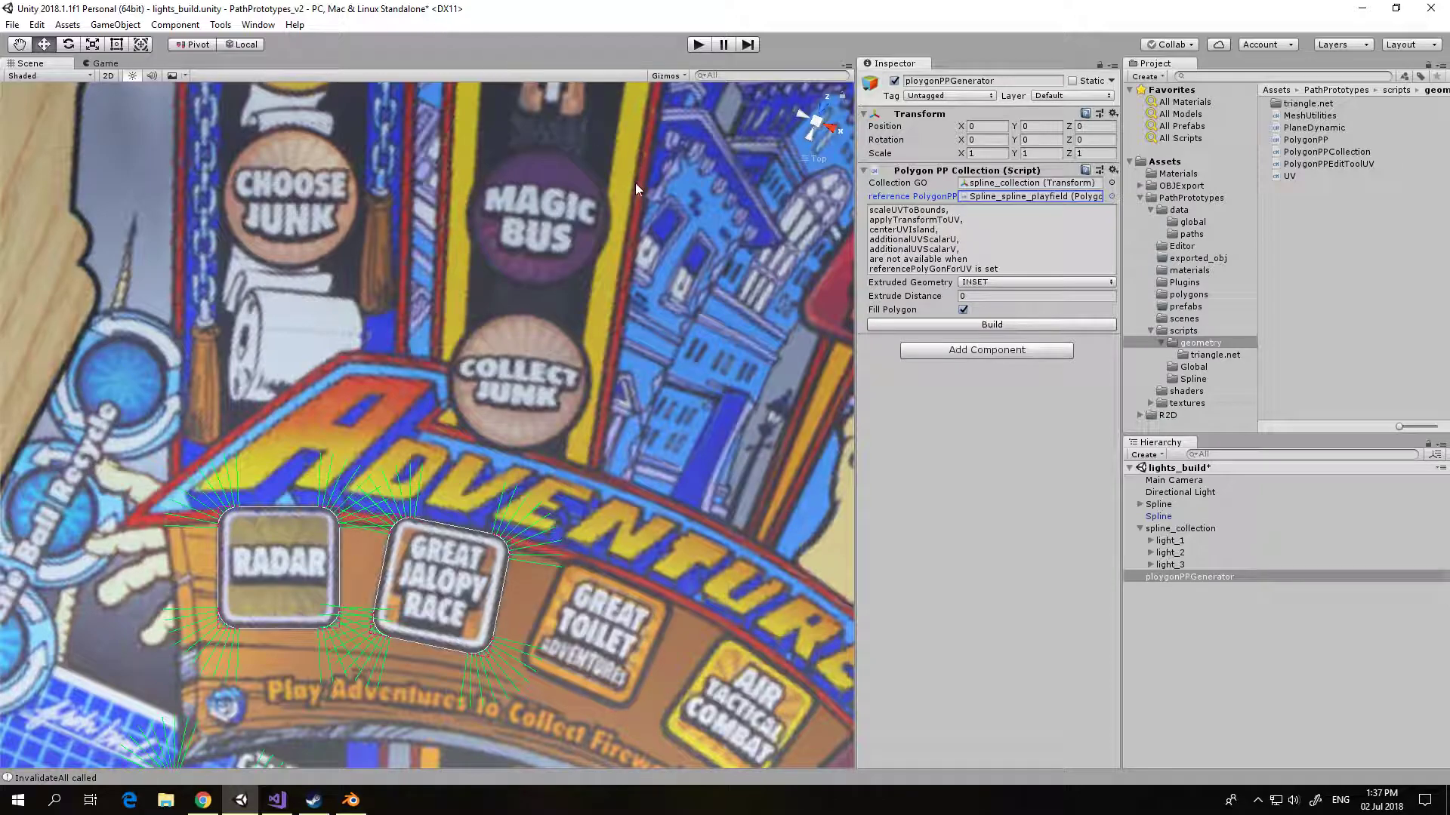
Step: Build the light polygons from the spline collection and expand the generated polygonPPCollection object
scroll(736, 293, "down", 2)
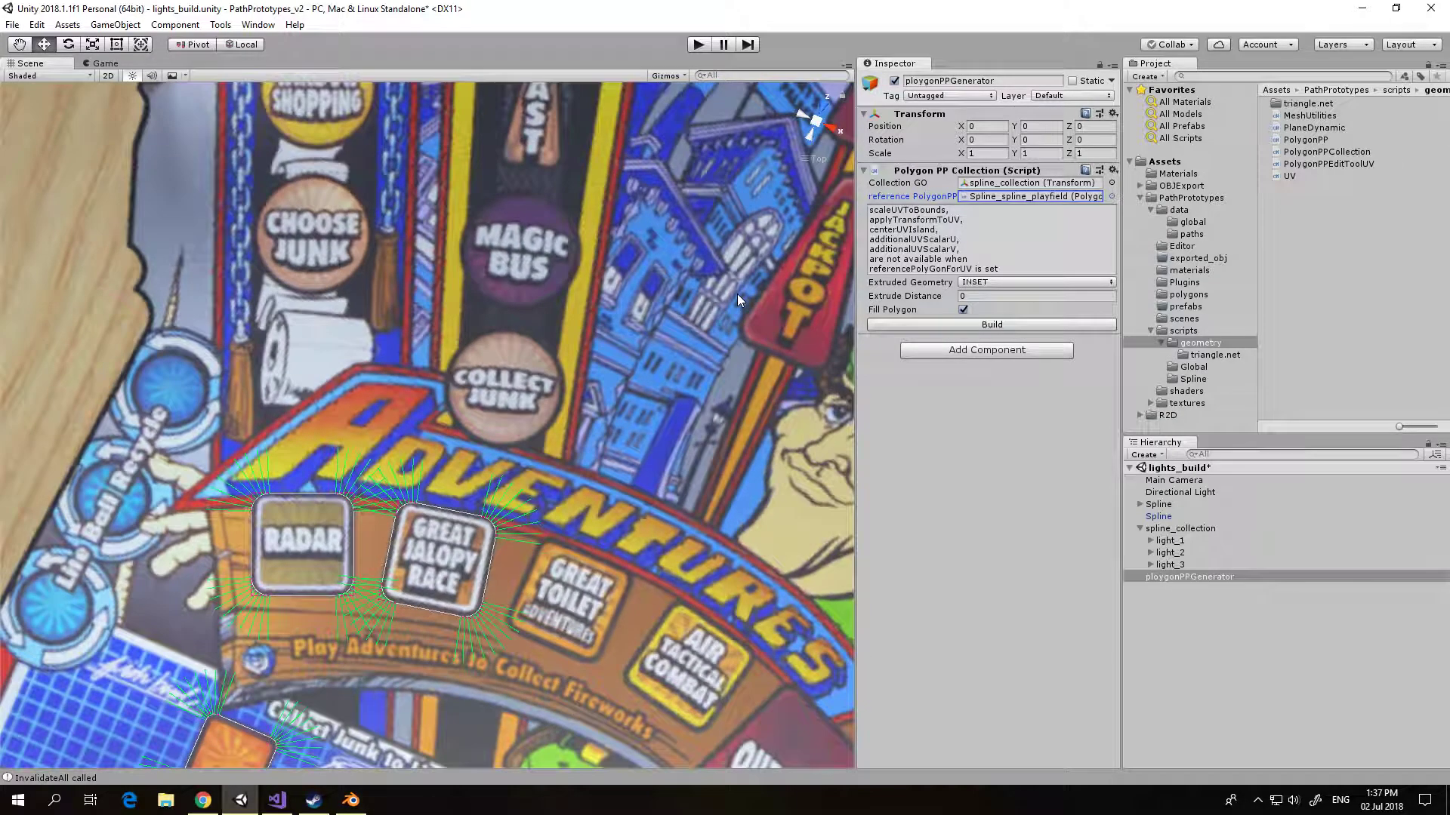
left_click(981, 327)
left_click(1140, 589)
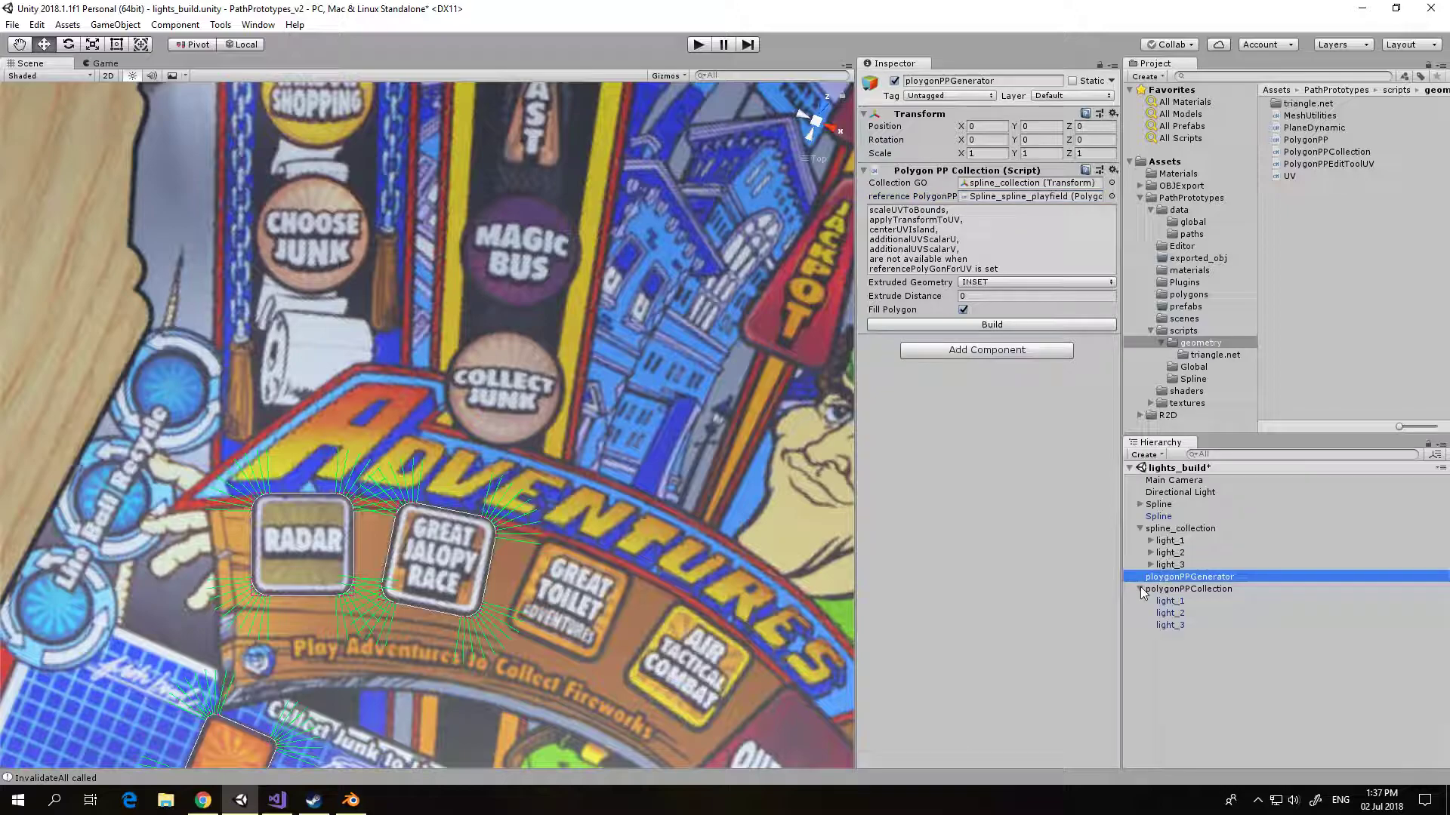
Step: Select light_1, light_2 and light_3 under polygonPPCollection and assign the playfield material to their mesh renderers
left_click(1168, 602)
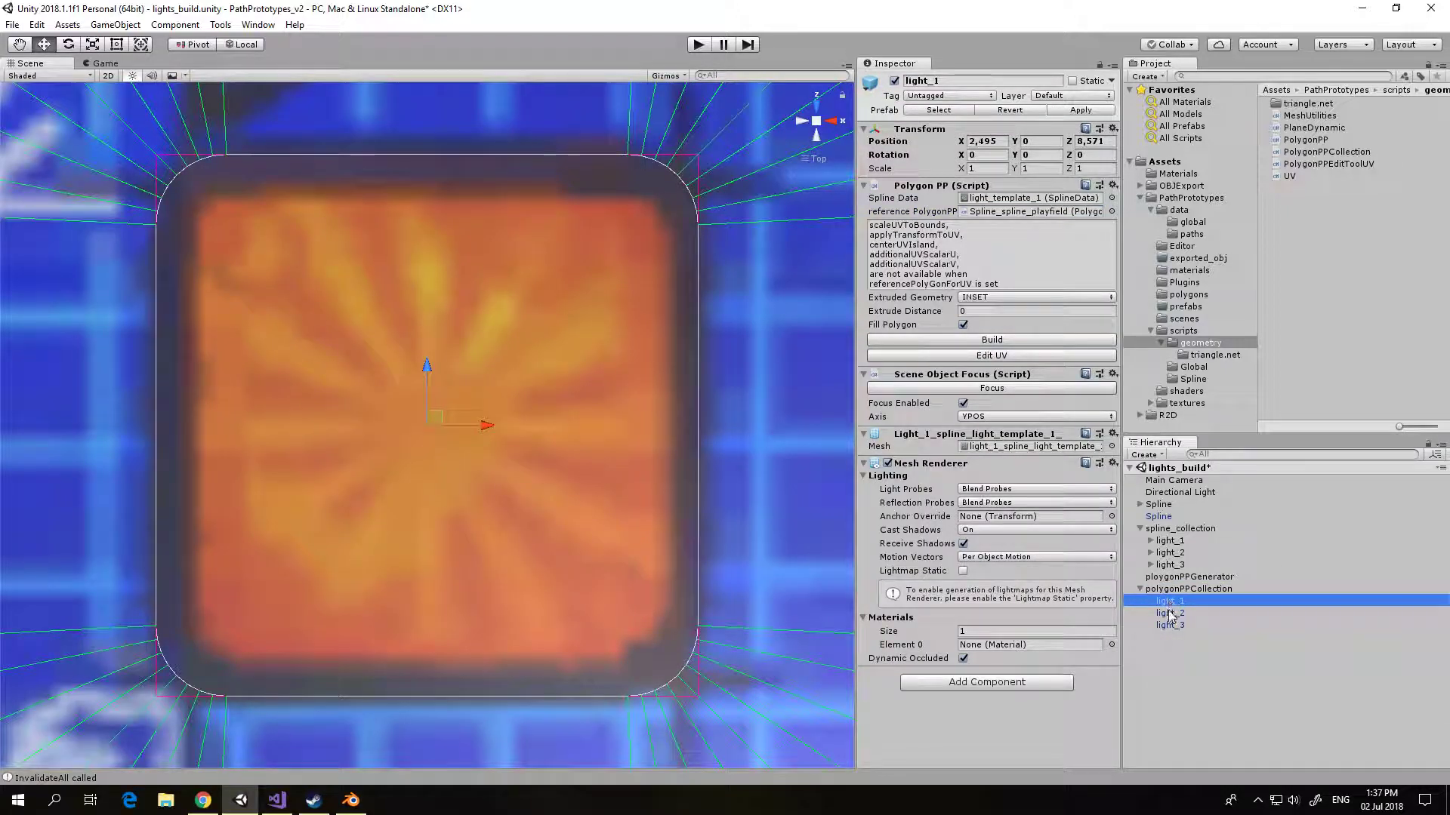
left_click(1169, 613)
left_click(1170, 626)
key("Up")
key("Up")
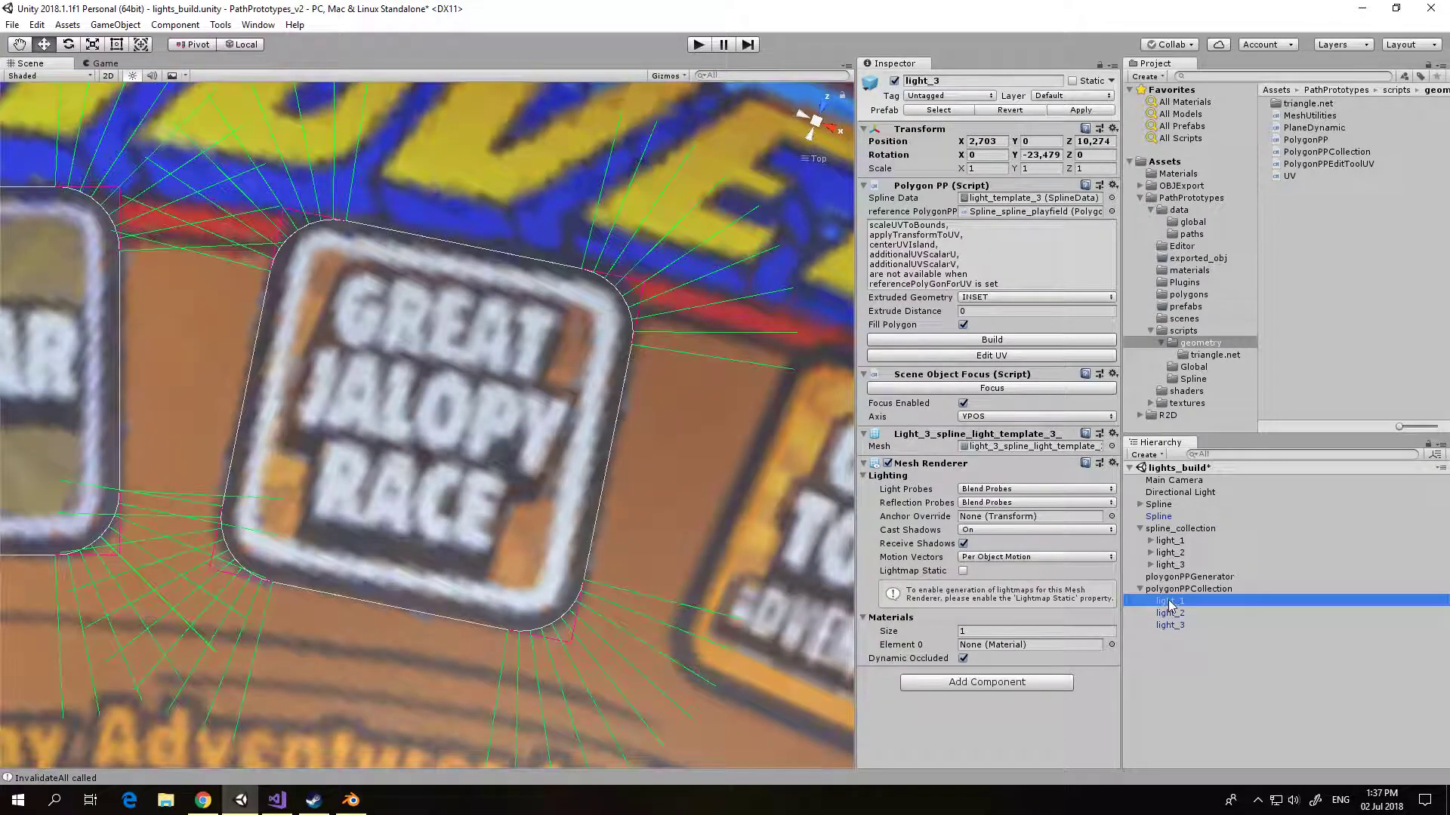
left_click(1169, 625, "shift")
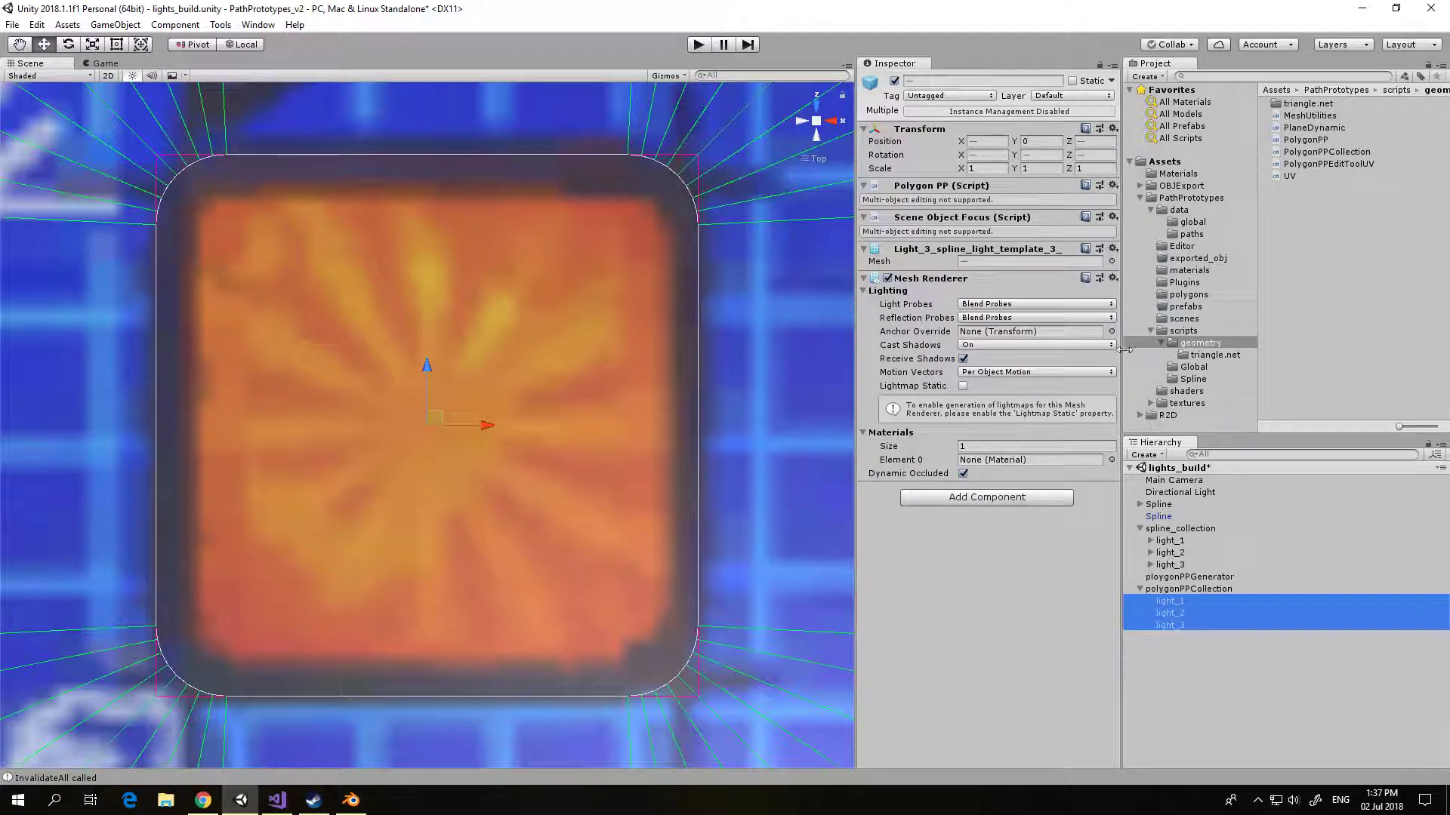
left_click(1187, 272)
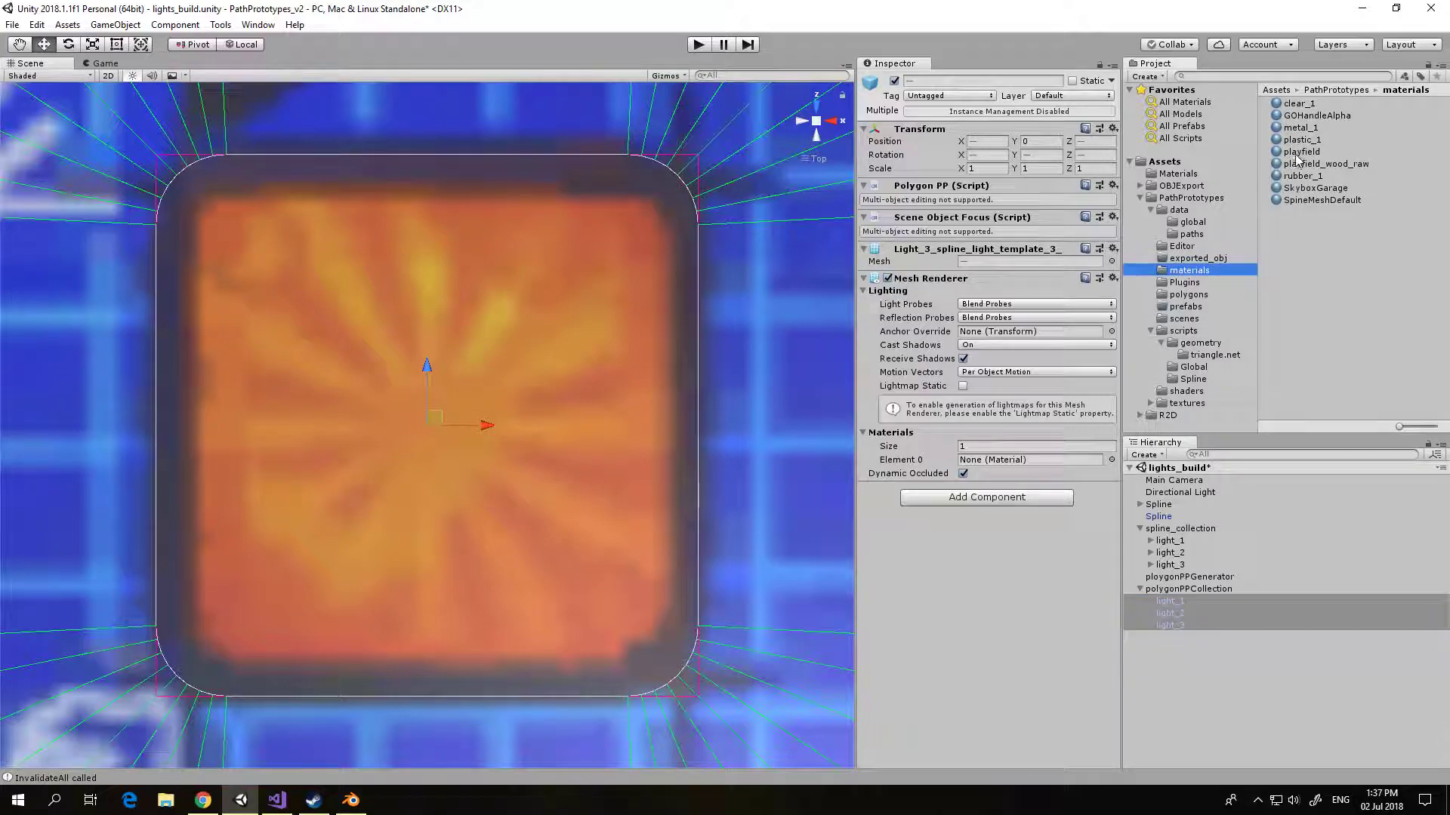
left_click_drag(1297, 152, 1017, 458)
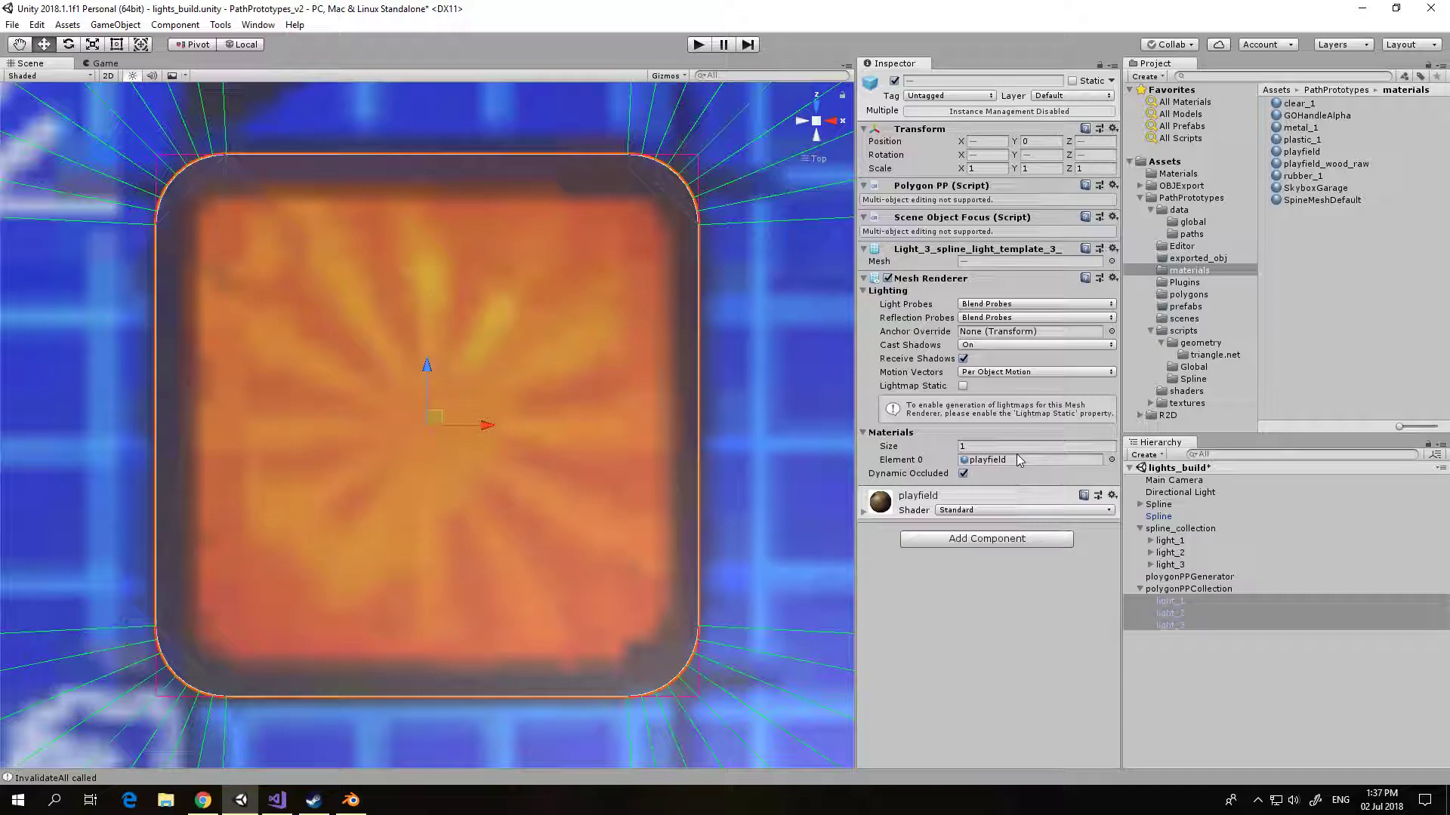
Step: Set the Y position of the three selected light polygons to 0,1
left_click(1036, 142)
type("-1")
scroll(618, 319, "down", 5)
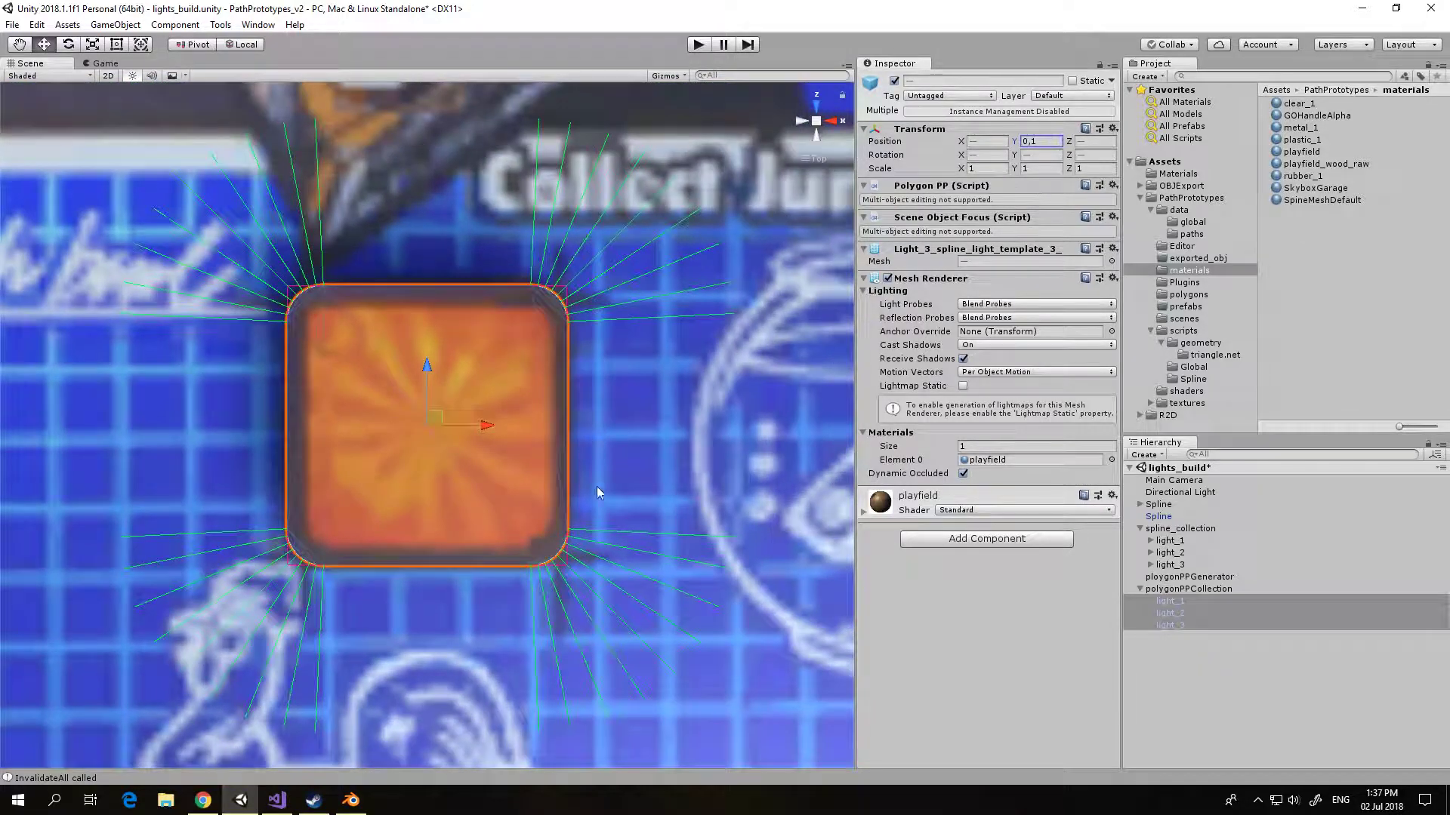
Step: Examine how the playfield artwork maps onto the raised orange square, RADAR and GREAT JALOPY RACE polygons
right_click_drag(596, 486, 495, 303)
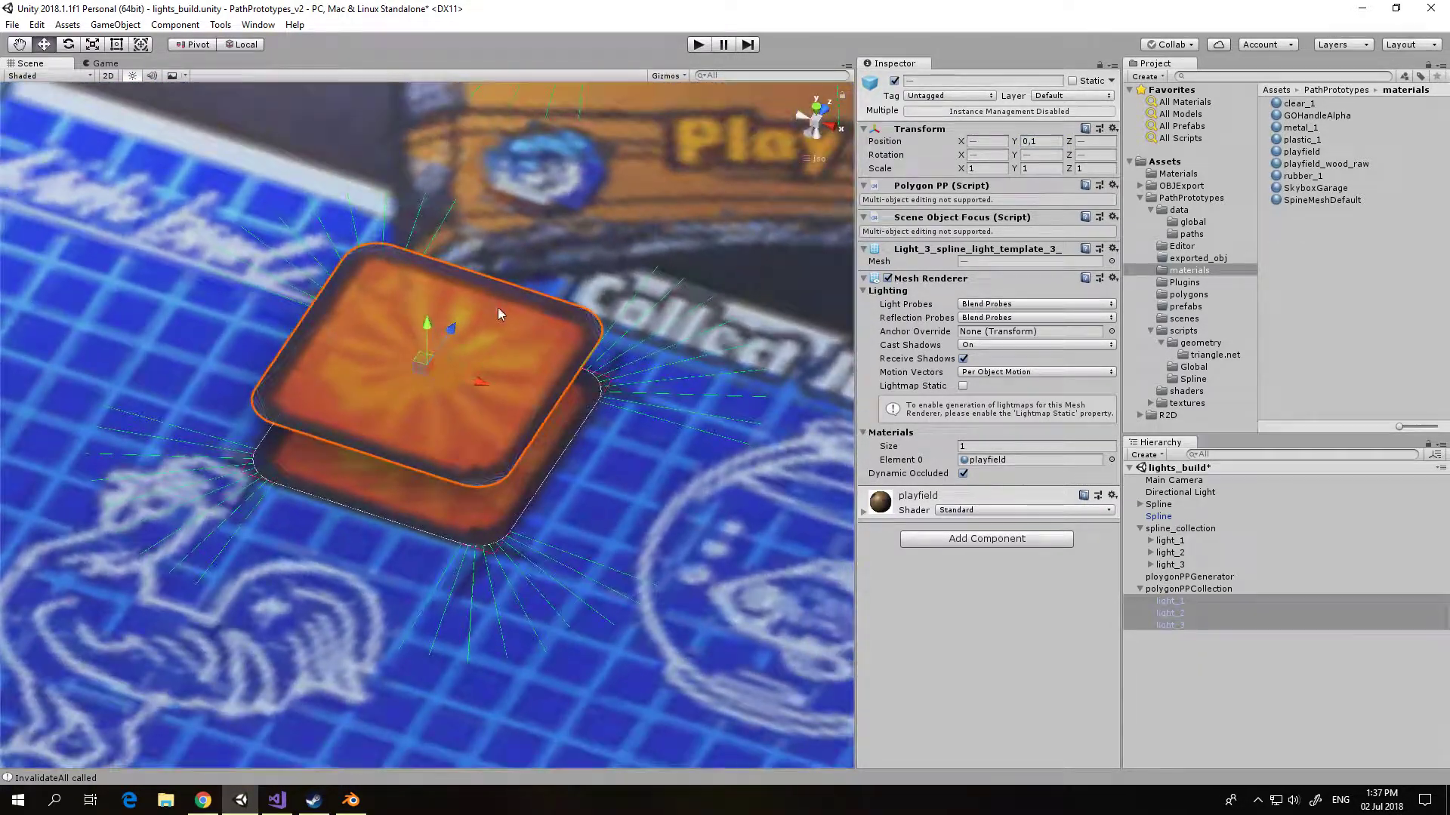
middle_click_drag(603, 310, 512, 537)
key("f")
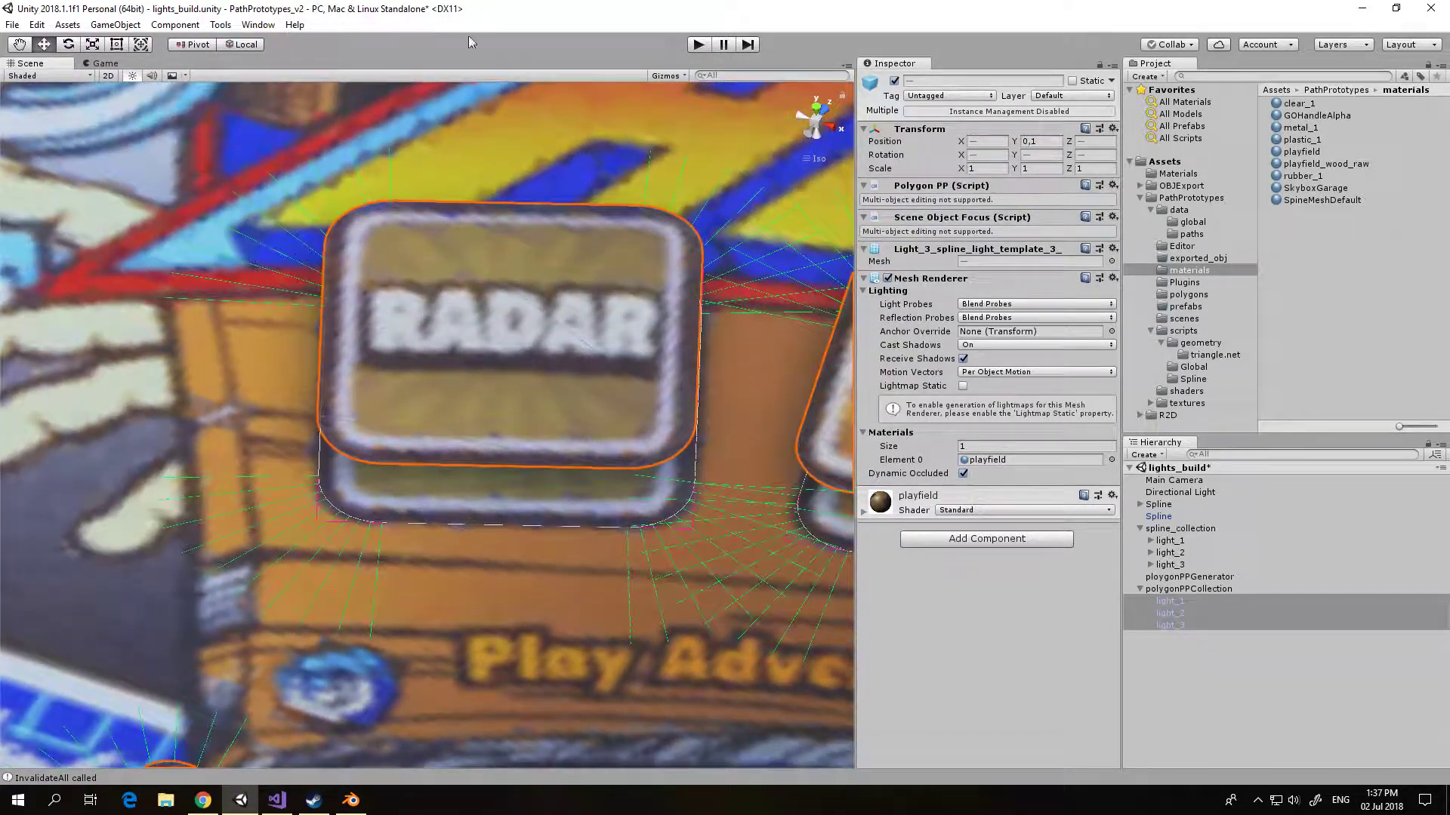
middle_click_drag(528, 284, 123, 284)
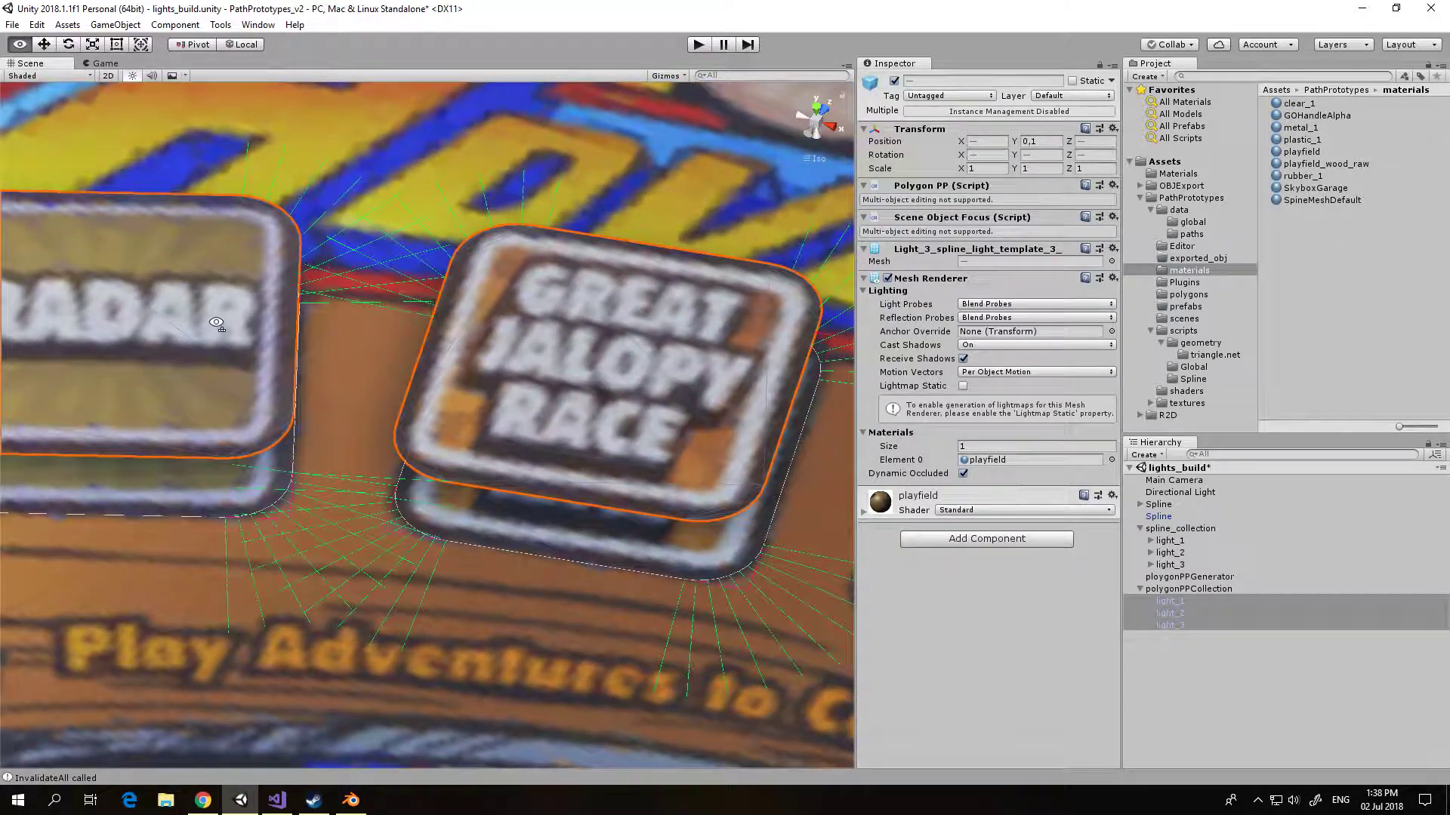
right_click_drag(242, 369, 330, 401)
middle_click_drag(330, 401, 568, 265)
scroll(530, 155, "down", 10)
left_click_drag(568, 265, 600, 393, "alt")
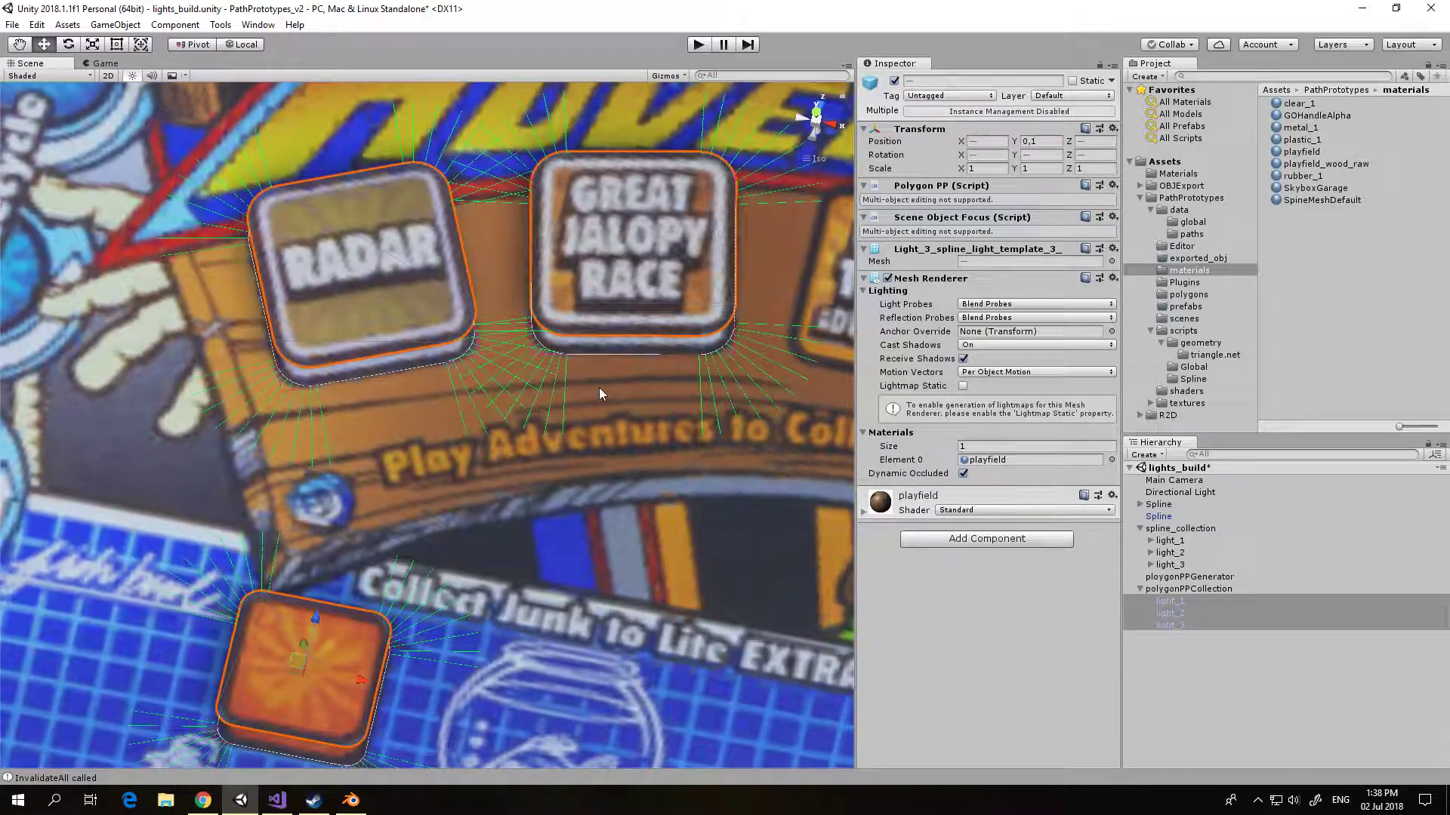
left_click(1210, 676)
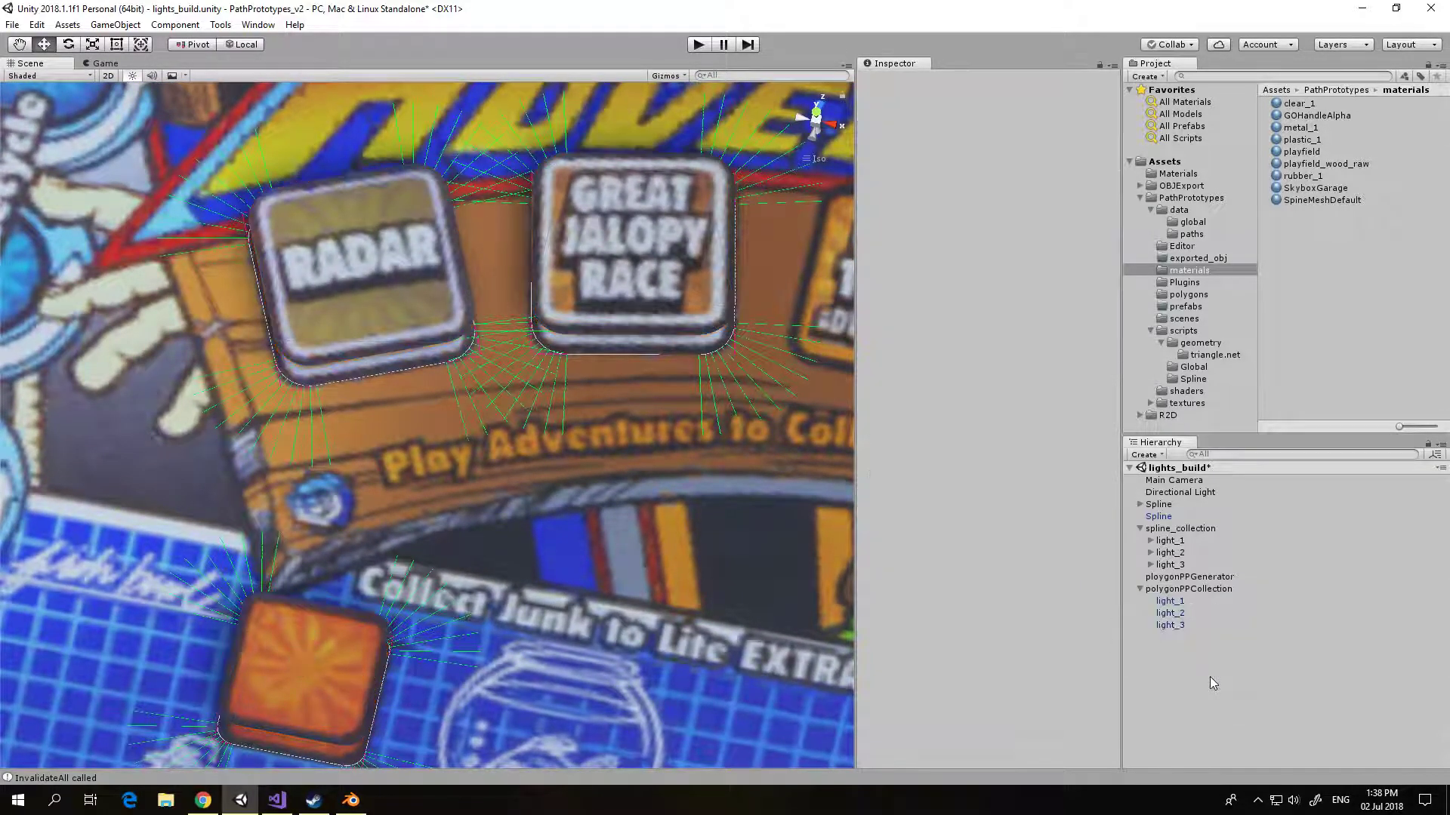
Step: Open light_1 for UV editing and save the UV scene as testscene.unity in the Assets folder, replacing the existing file
double_click(1168, 601)
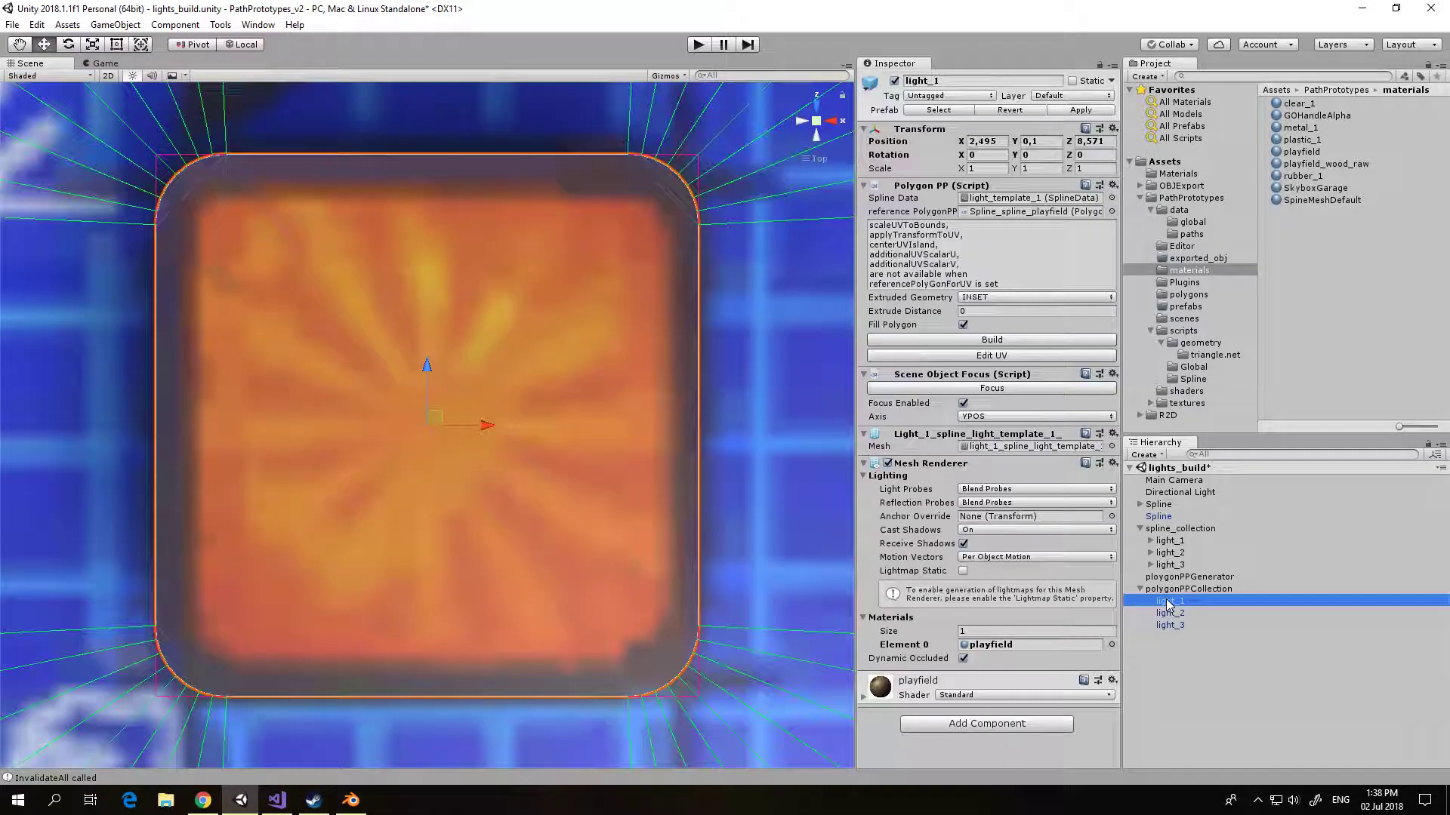
left_click(935, 357)
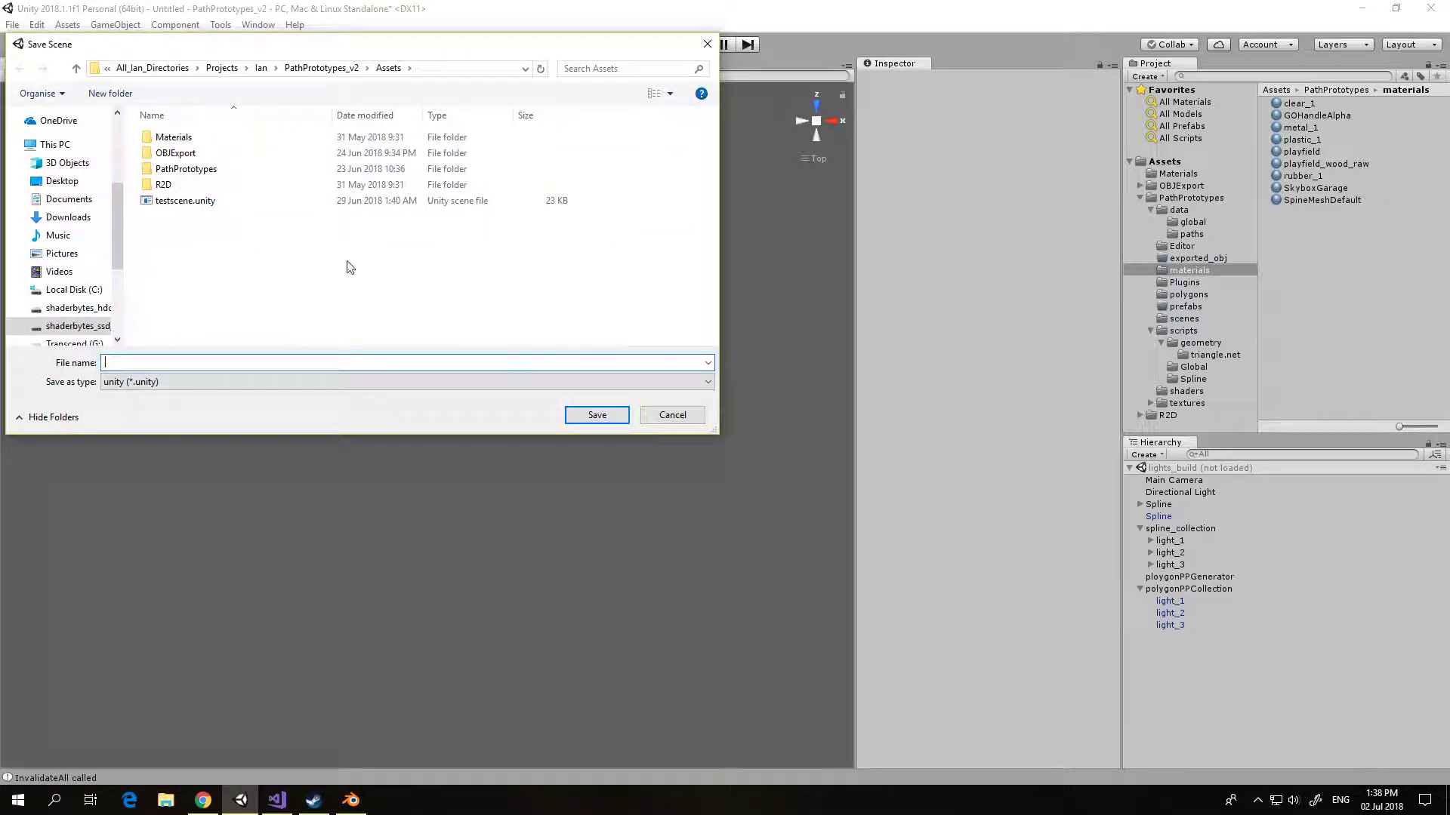
left_click(287, 201)
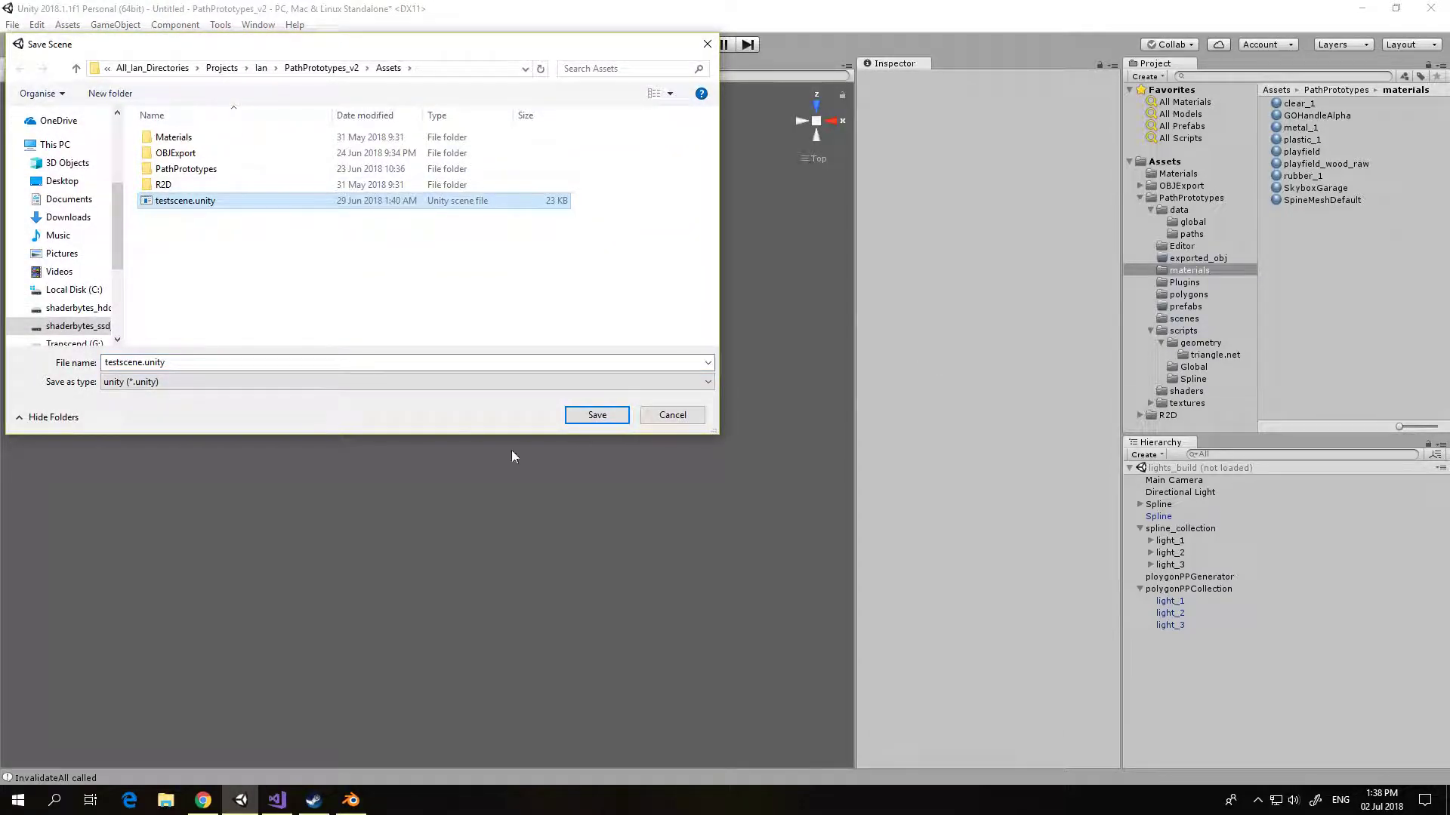
left_click(598, 415)
left_click(761, 401)
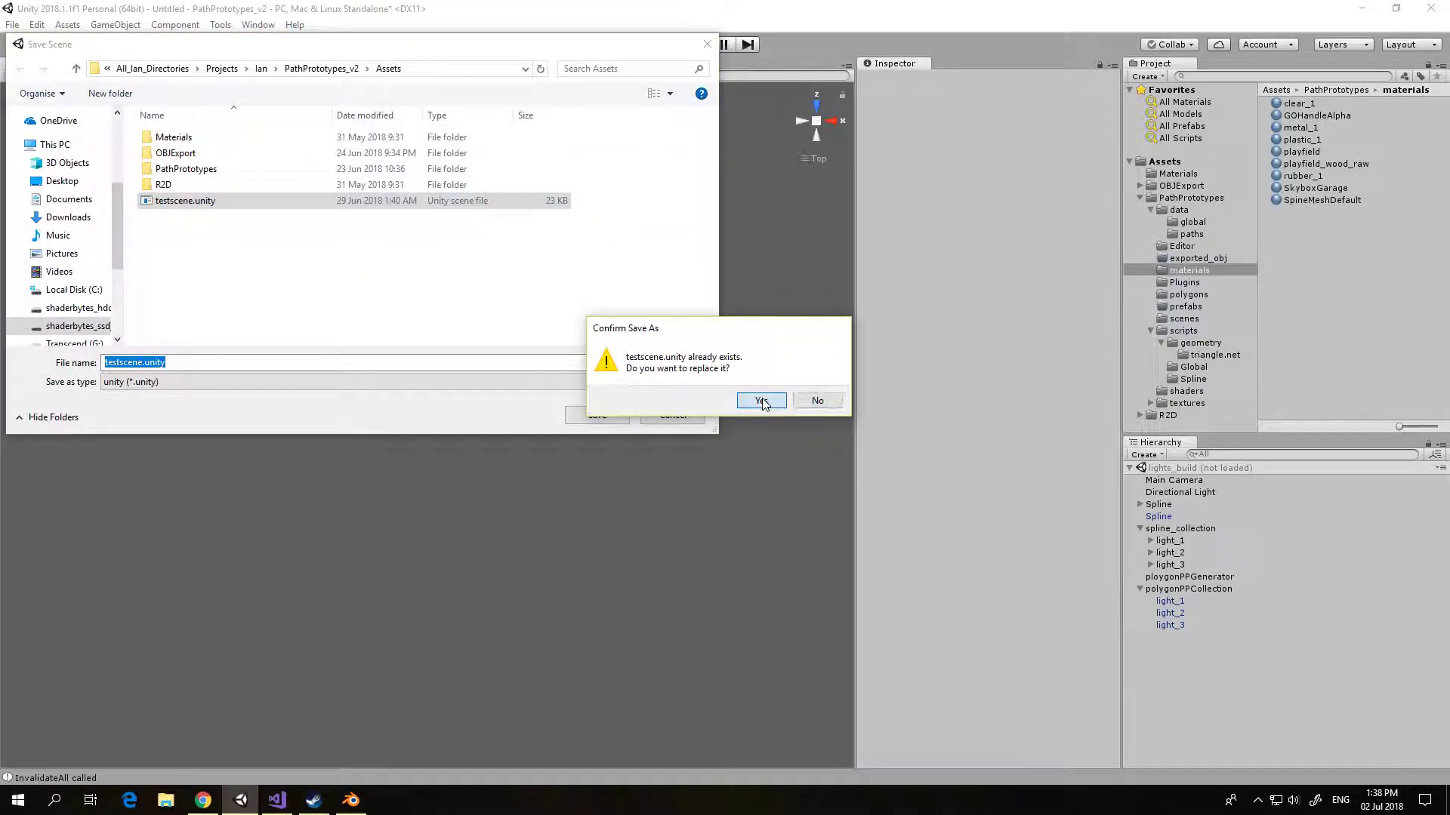
scroll(581, 396, "down", 5)
middle_click_drag(514, 368, 525, 432)
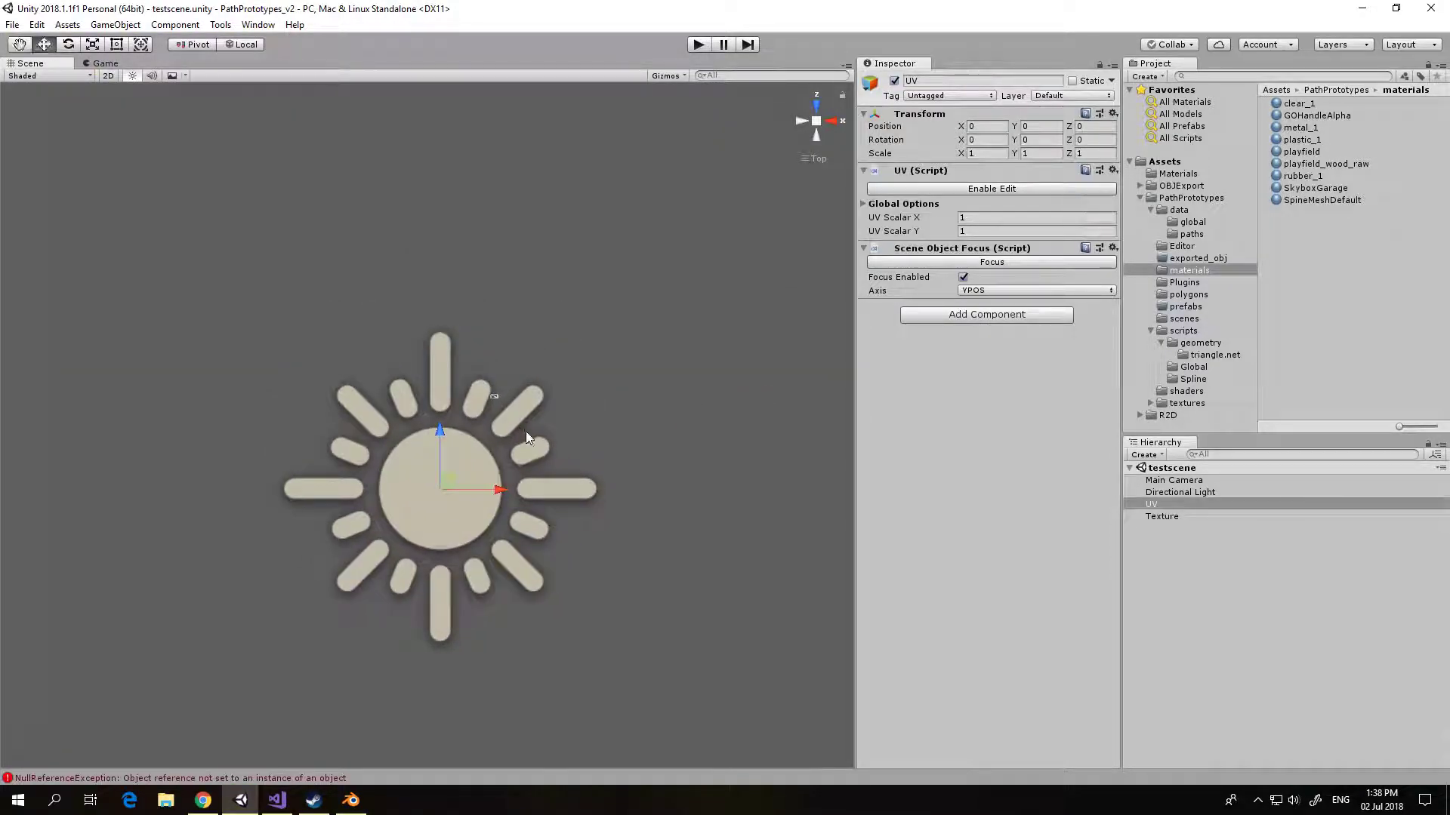
Step: Assign the playfield material to the Texture object's mesh renderer and build its plane from the _MainTex texture
left_click(1153, 518)
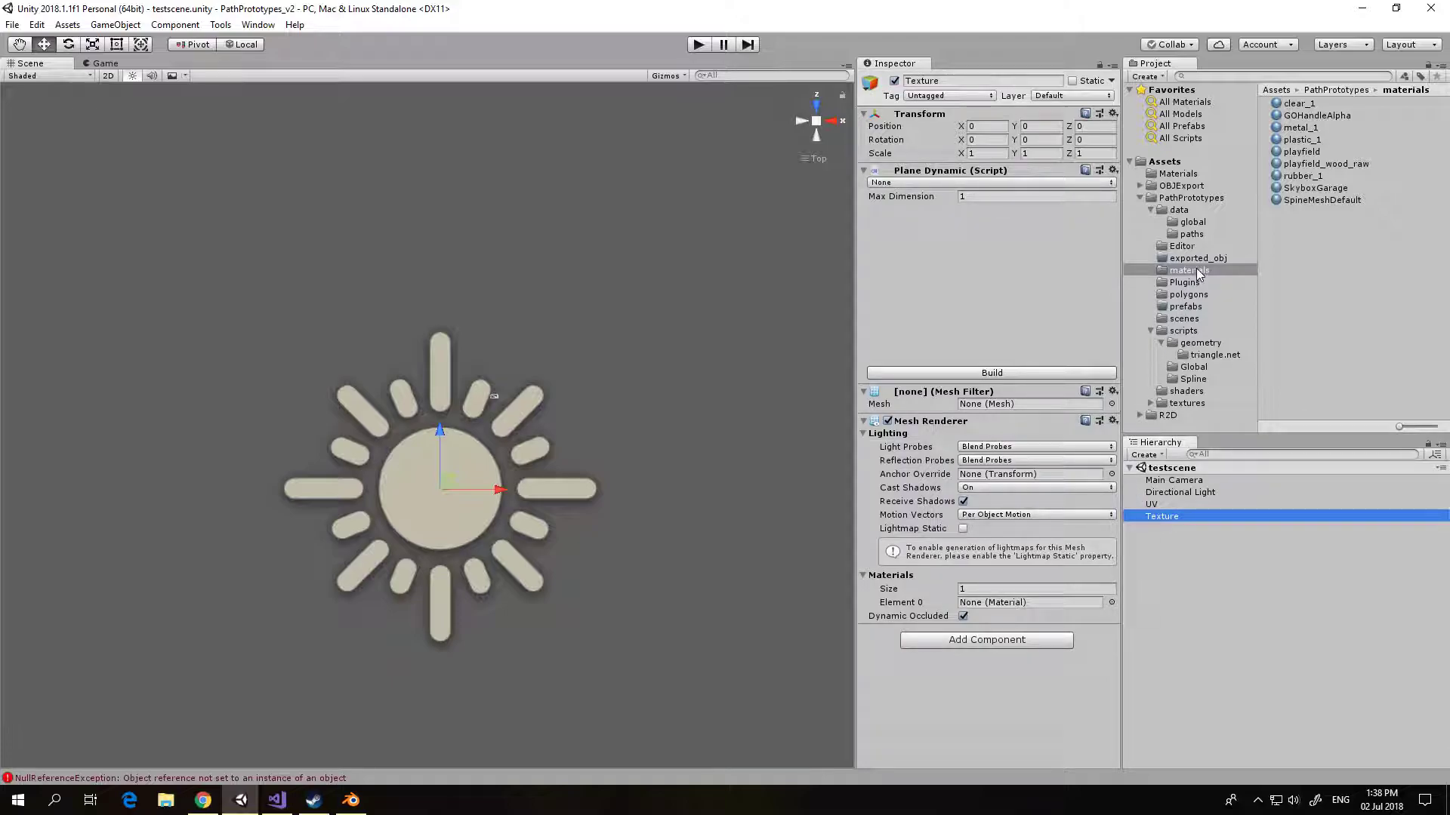
left_click_drag(1296, 155, 1030, 604)
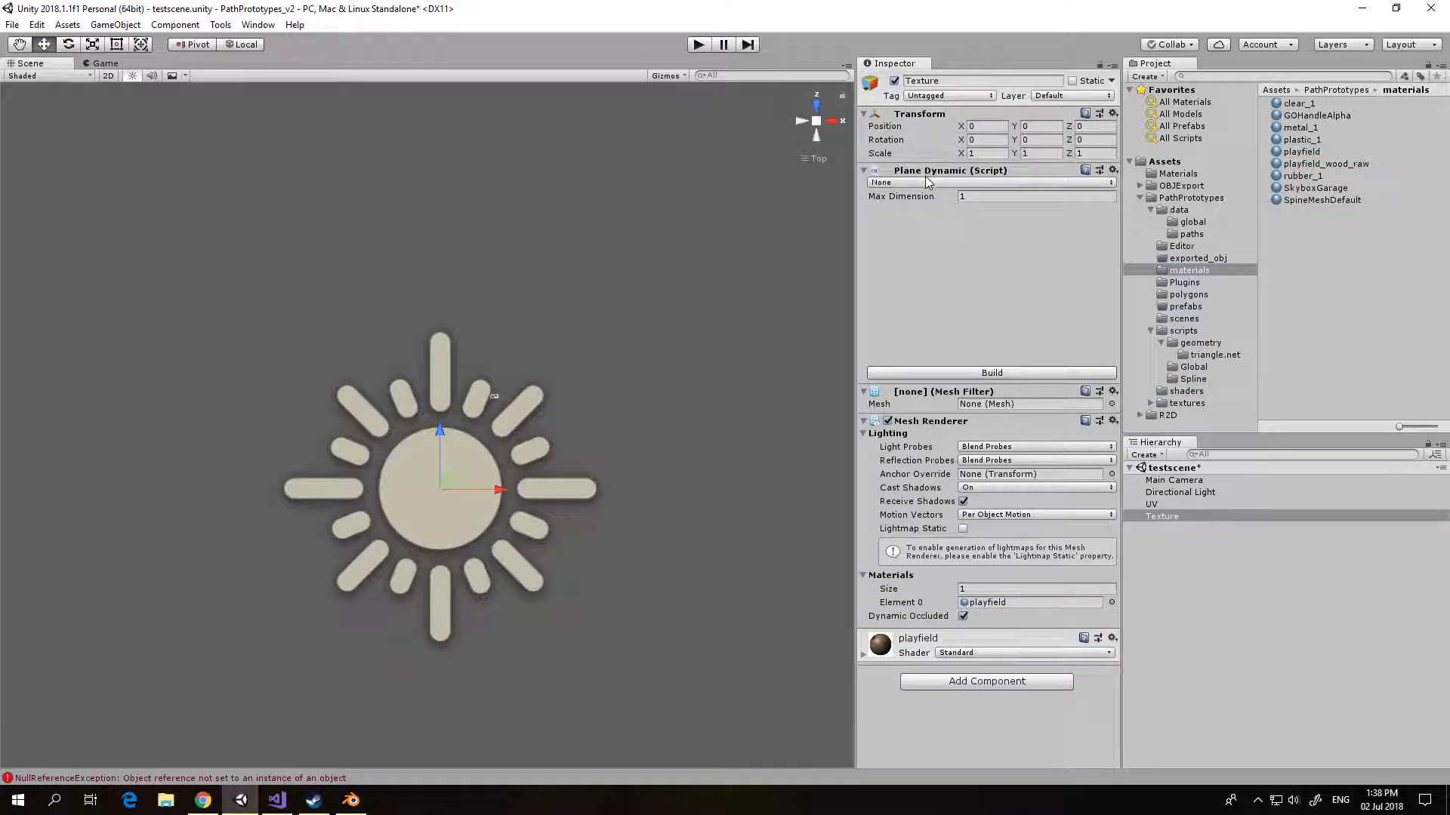
left_click(923, 181)
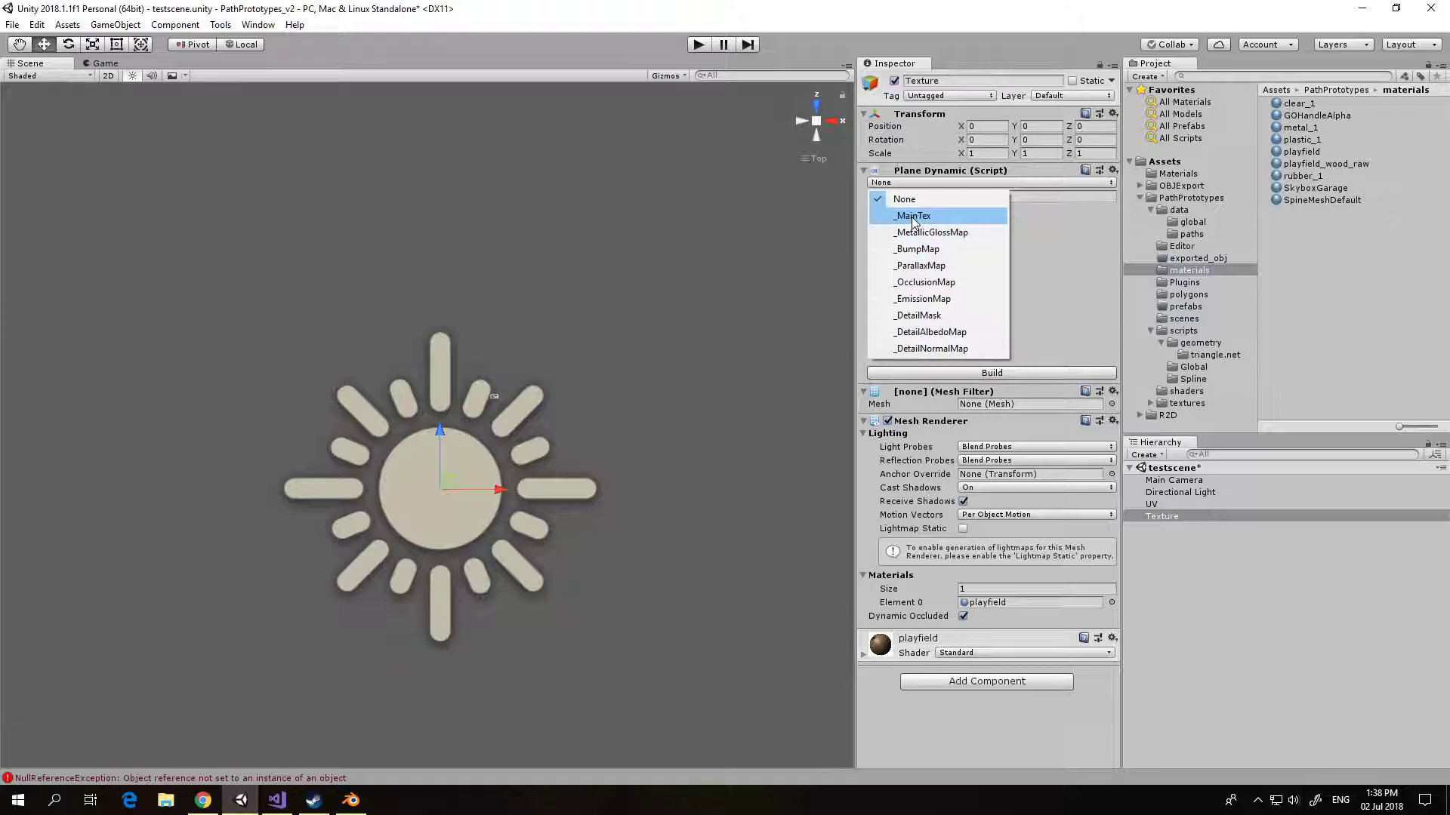
left_click(914, 216)
left_click(991, 373)
scroll(541, 428, "up", 3)
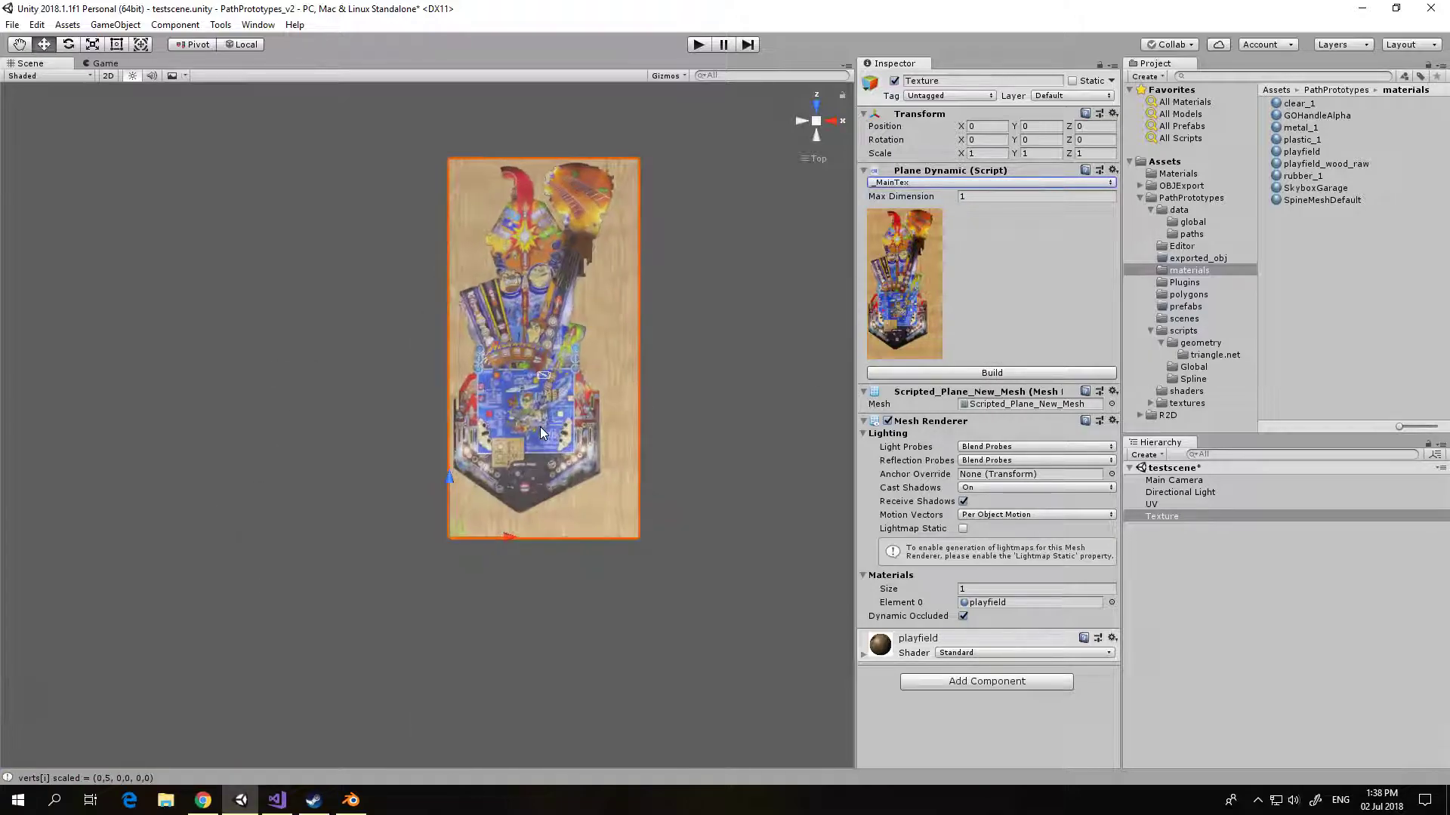
scroll(540, 427, "up", 3)
Step: Set the UV object's UV Scalar X to 0,5 and focus the scene view on it
left_click(1156, 504)
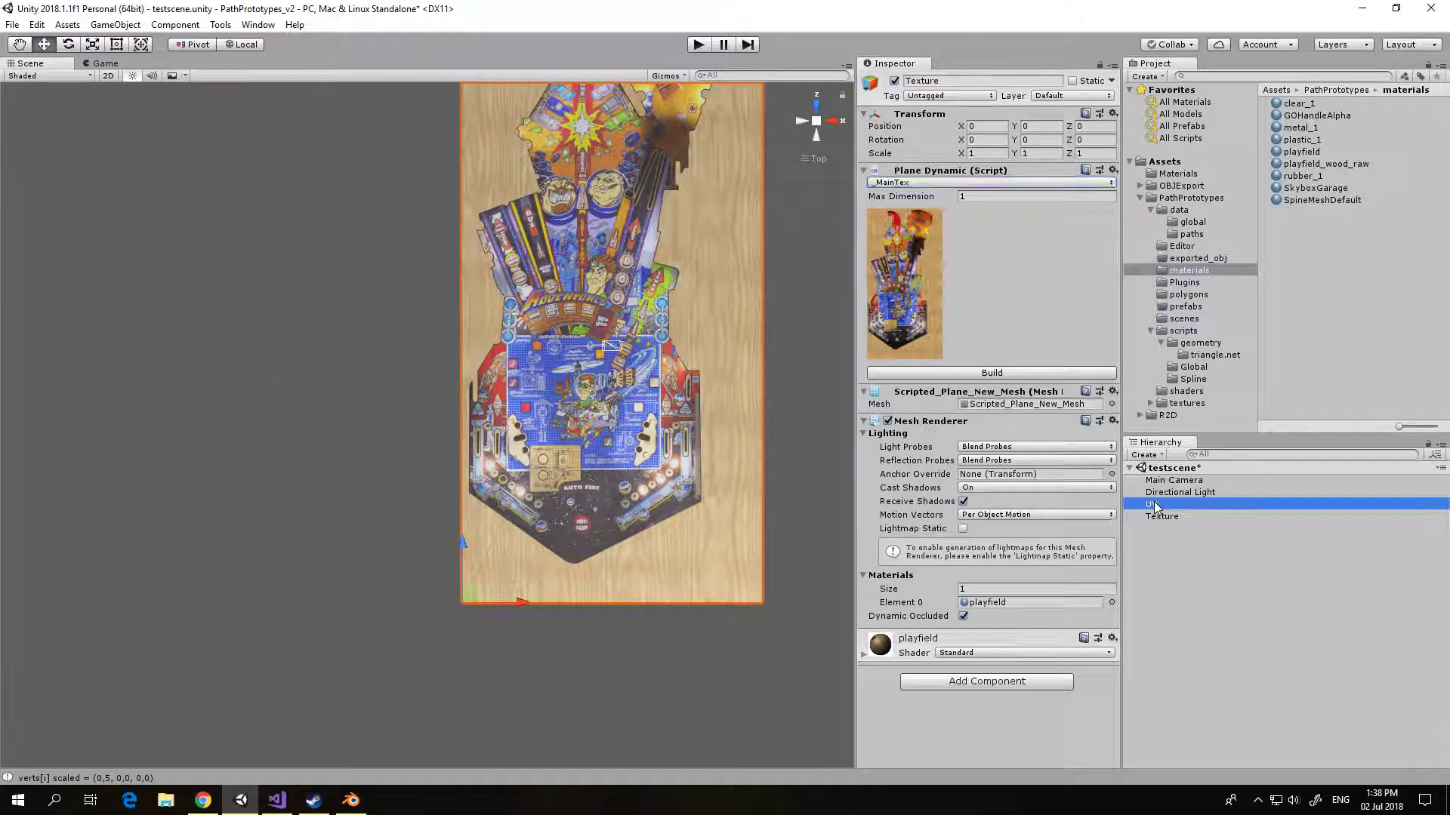
scroll(618, 391, "up", 10)
middle_click_drag(614, 374, 591, 490)
scroll(589, 427, "up", 2)
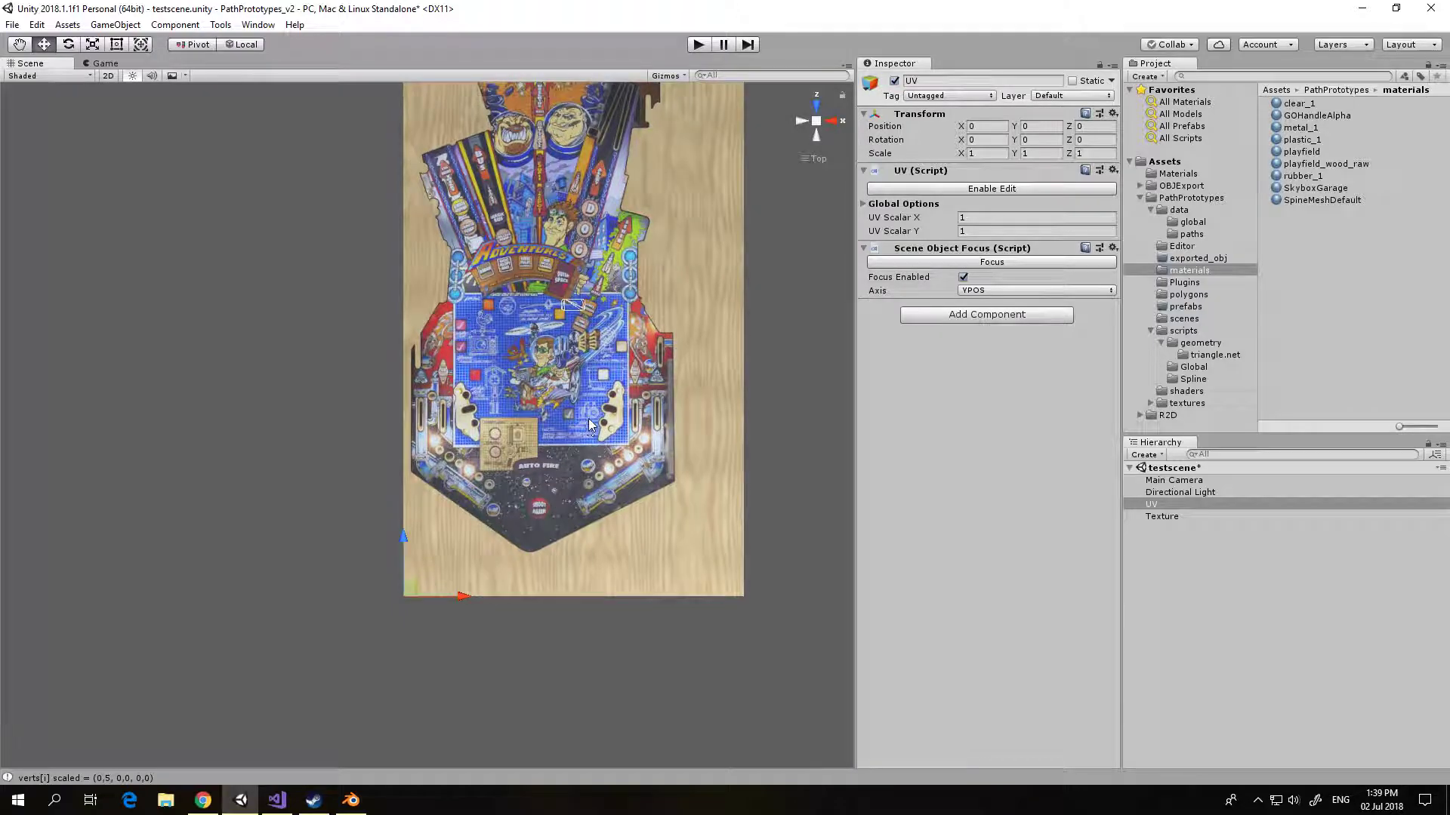
left_click(968, 217)
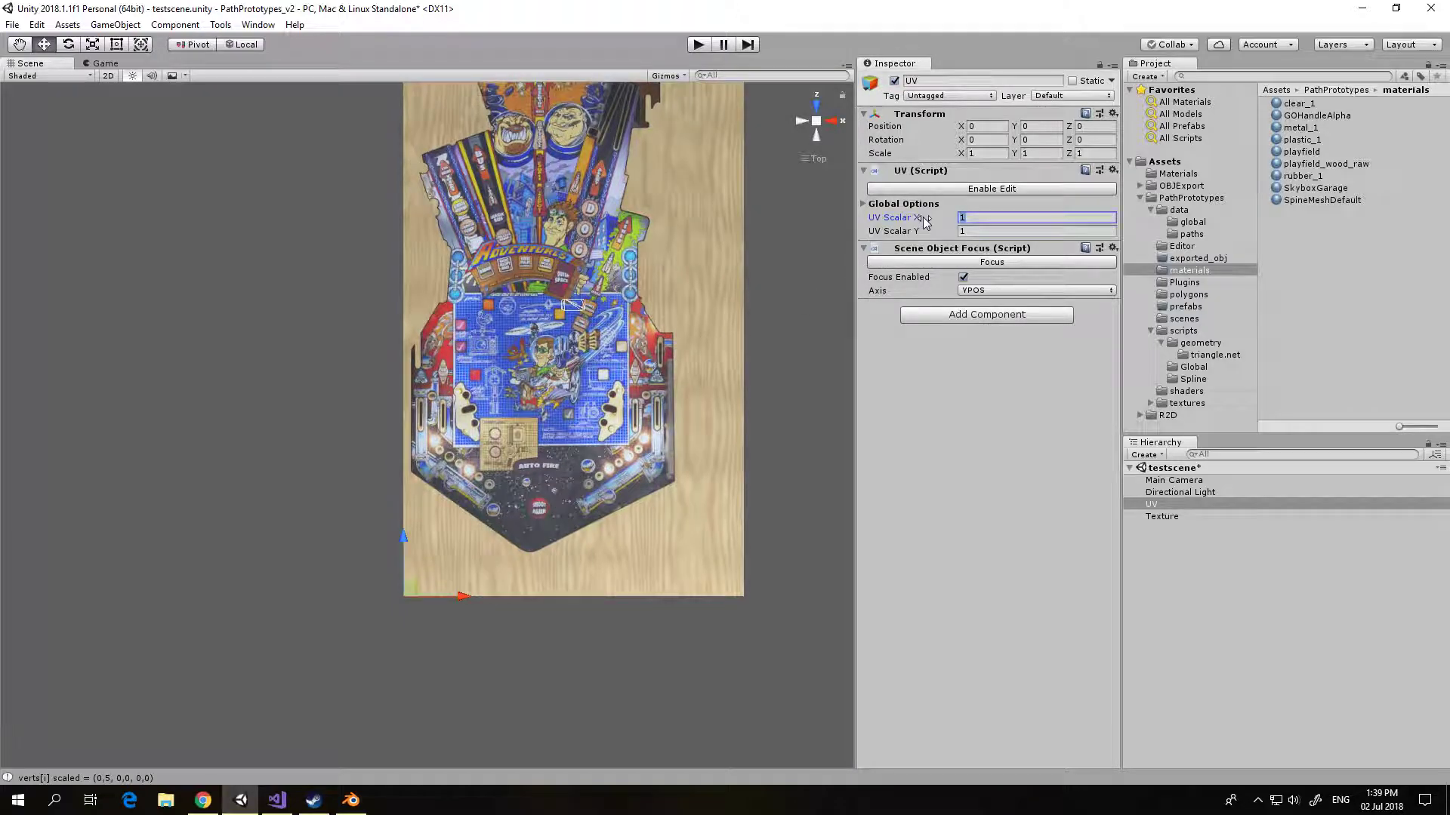
type(".5")
scroll(449, 357, "up", 3)
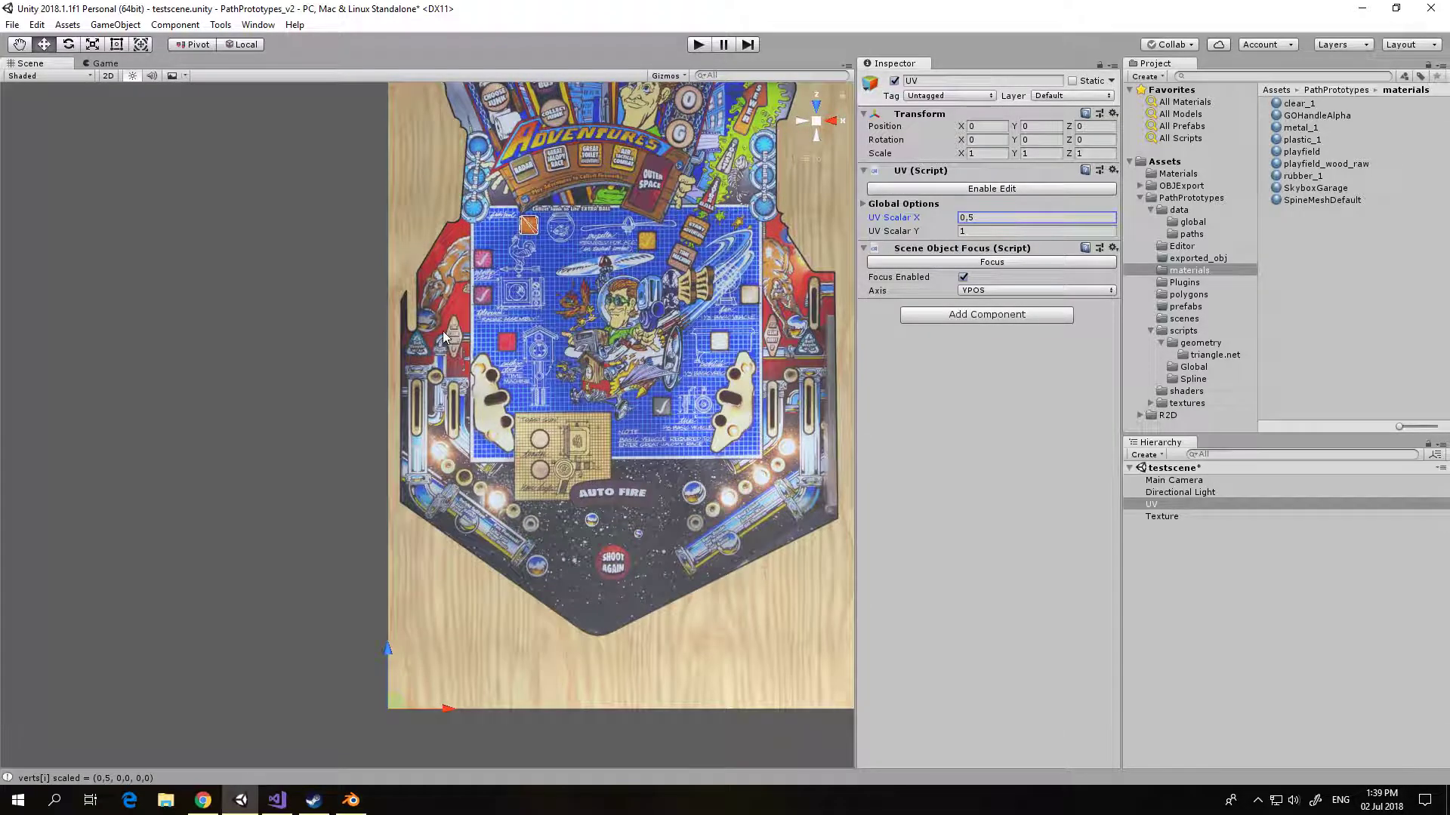
left_click(992, 262)
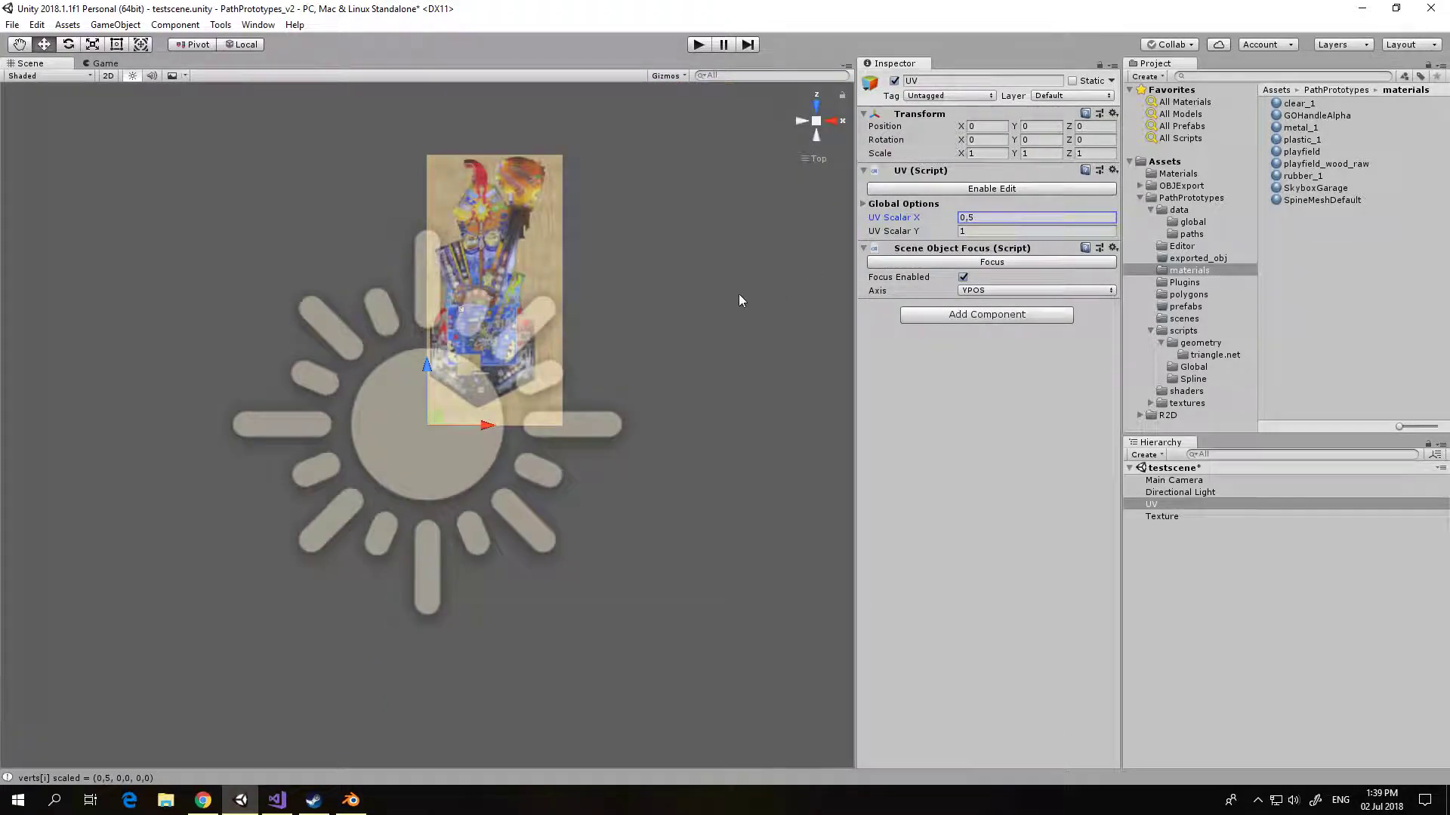
Step: Enable editing of the light_1 UV island over the orange square insert on the playfield texture
scroll(659, 309, "up", 6)
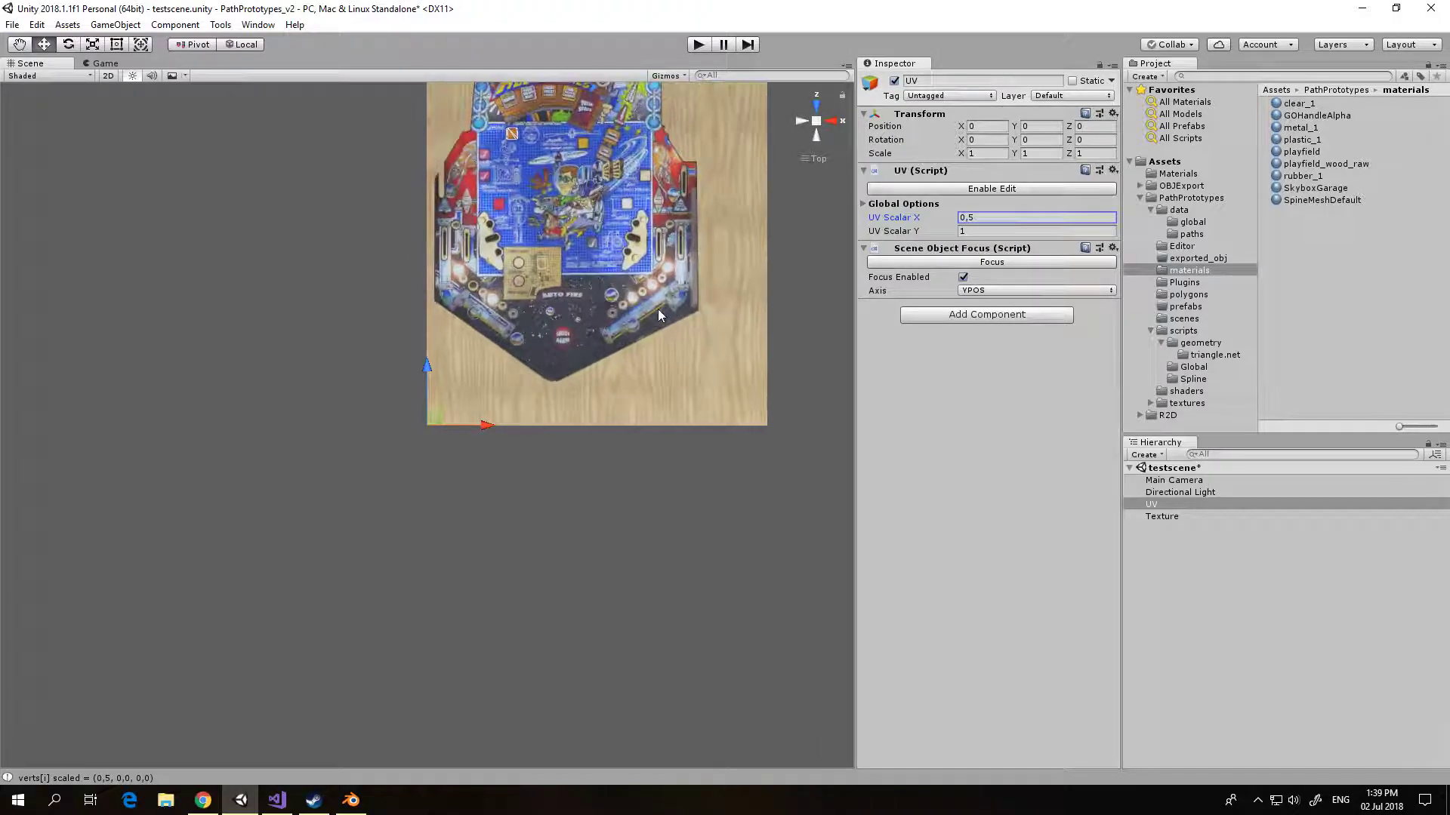
middle_click_drag(659, 310, 608, 454)
scroll(531, 452, "up", 6)
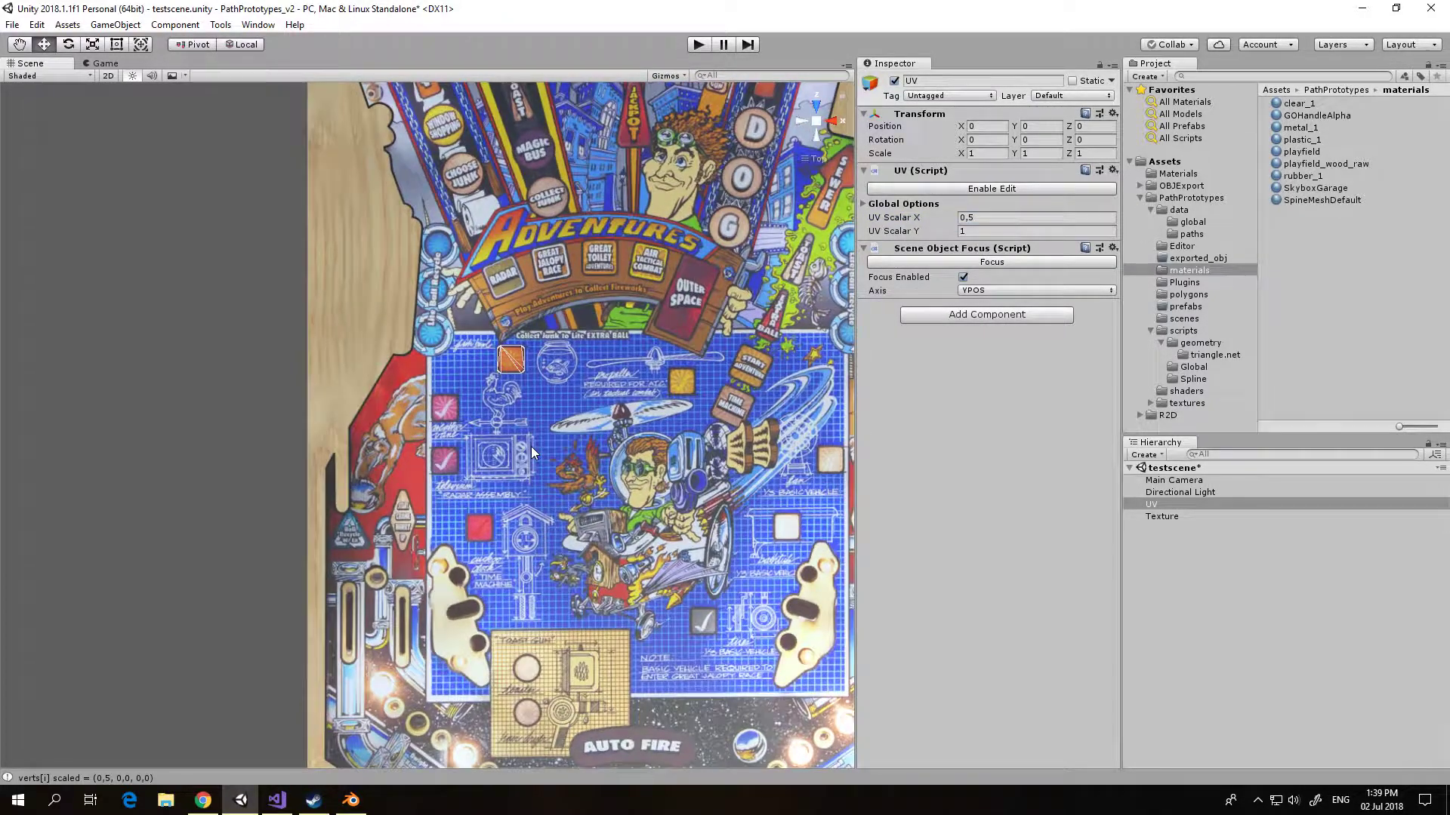
scroll(532, 449, "up", 12)
middle_click_drag(540, 437, 401, 497)
scroll(384, 596, "up", 10)
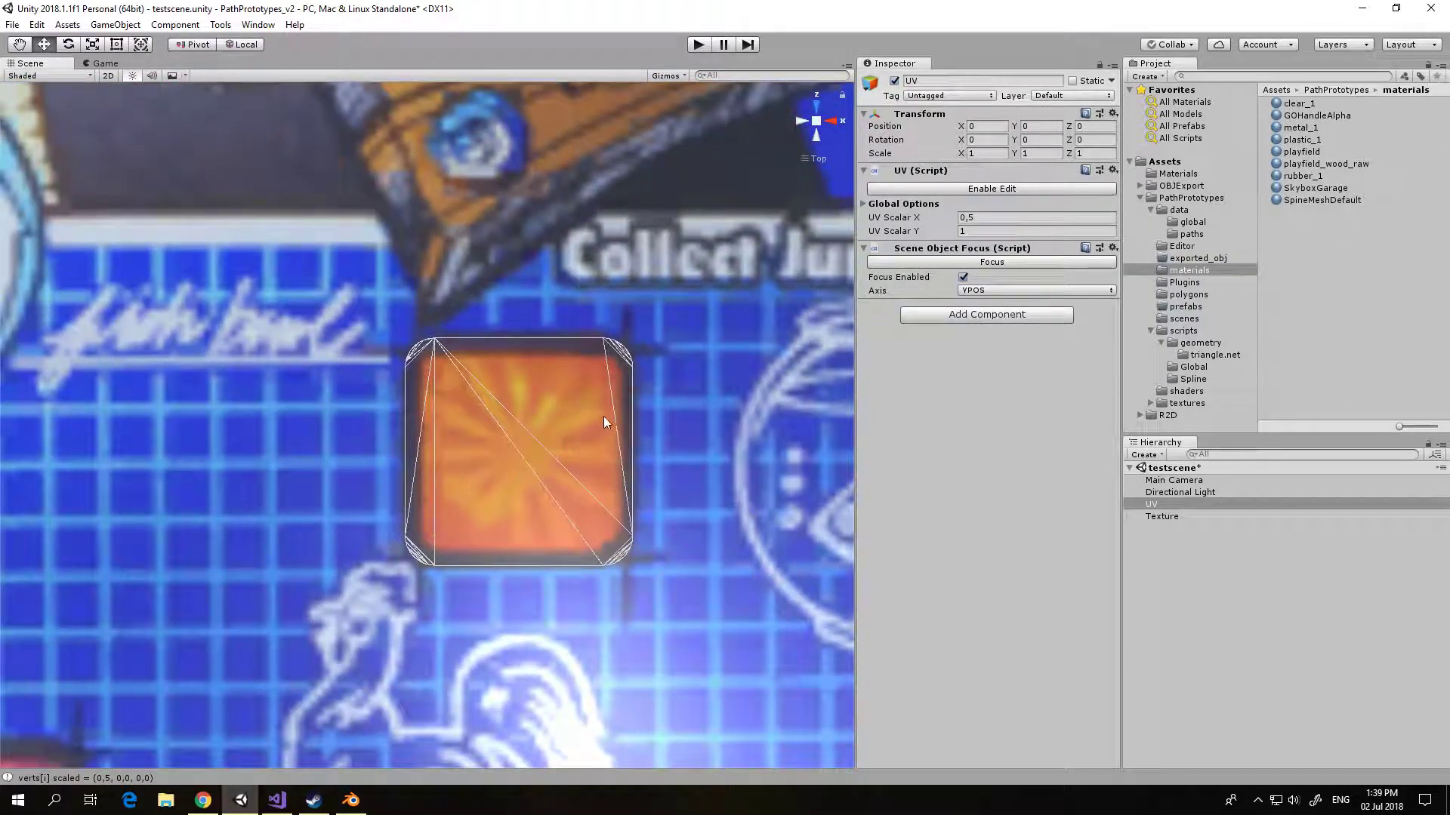
left_click(970, 189)
Step: Select all points of the light_1 UV island and scale them inward to the orange area inside the dark border
scroll(587, 397, "up", 5)
scroll(587, 401, "up", 8)
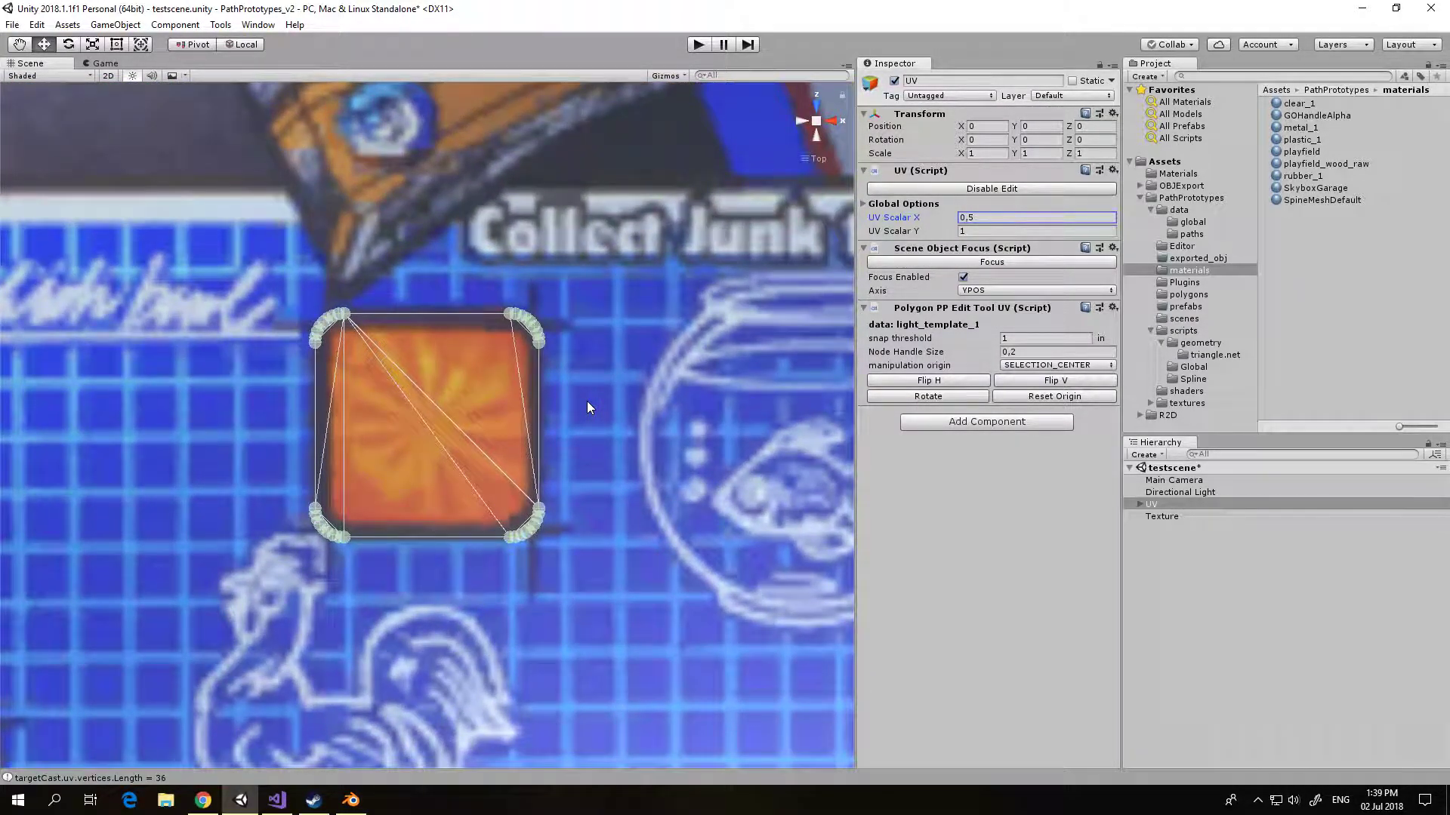
scroll(590, 408, "up", 2)
left_click_drag(156, 216, 582, 624)
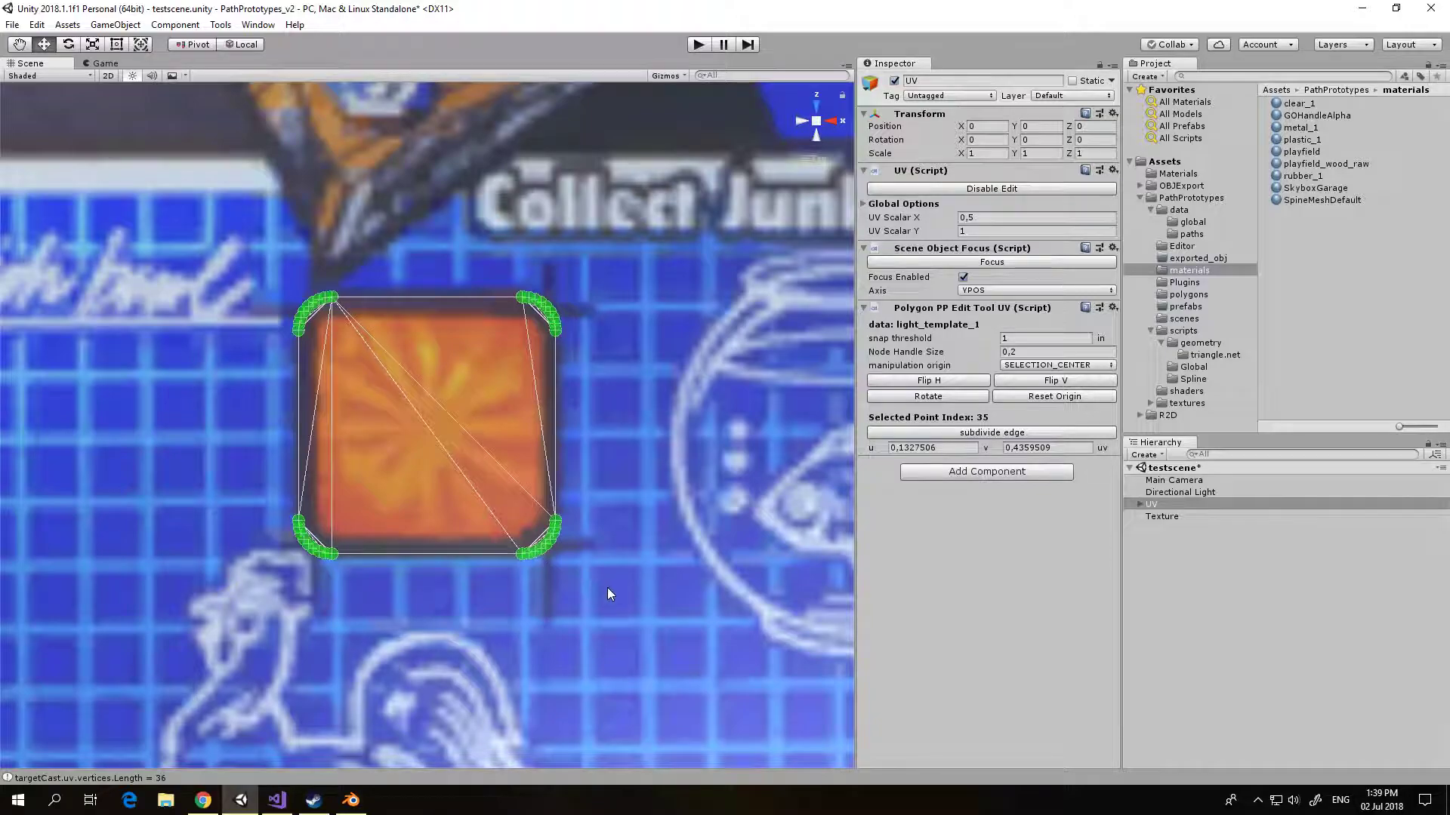
scroll(607, 586, "up", 3)
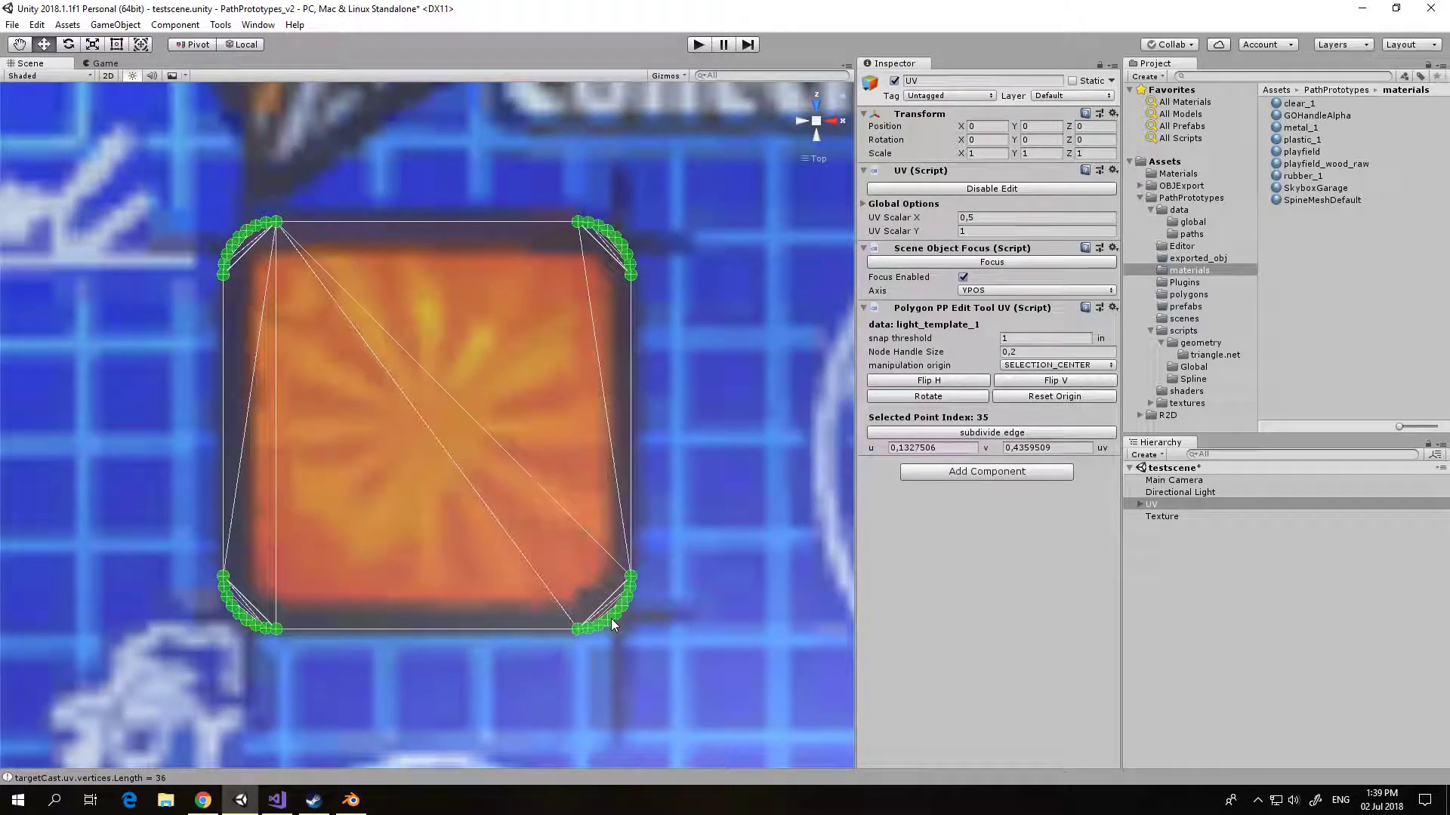
left_click_drag(610, 619, 489, 581)
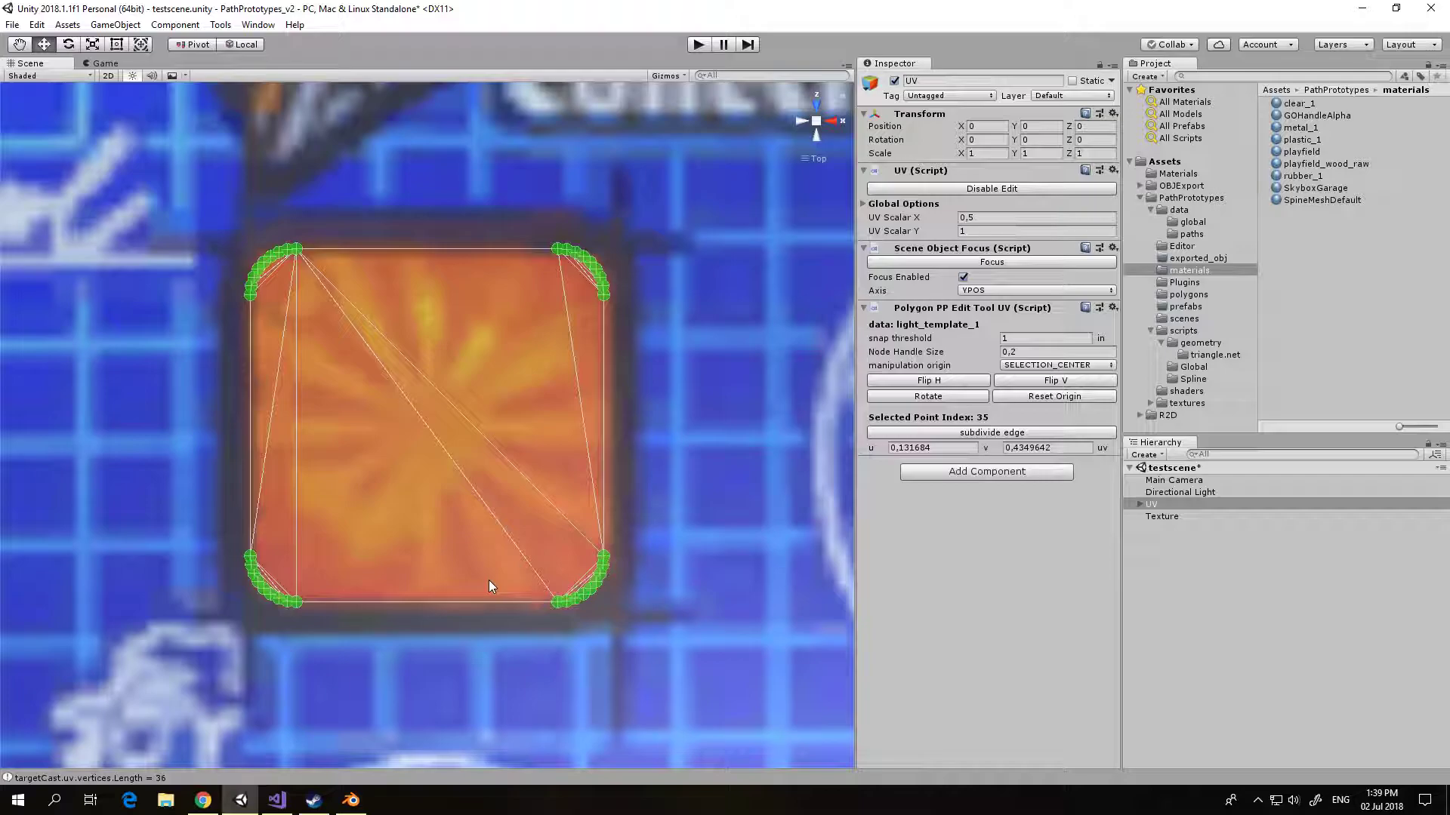
Step: Open lights_build.unity from the PathPrototypes scenes folder, discarding the changes to testscene
left_click(12, 24)
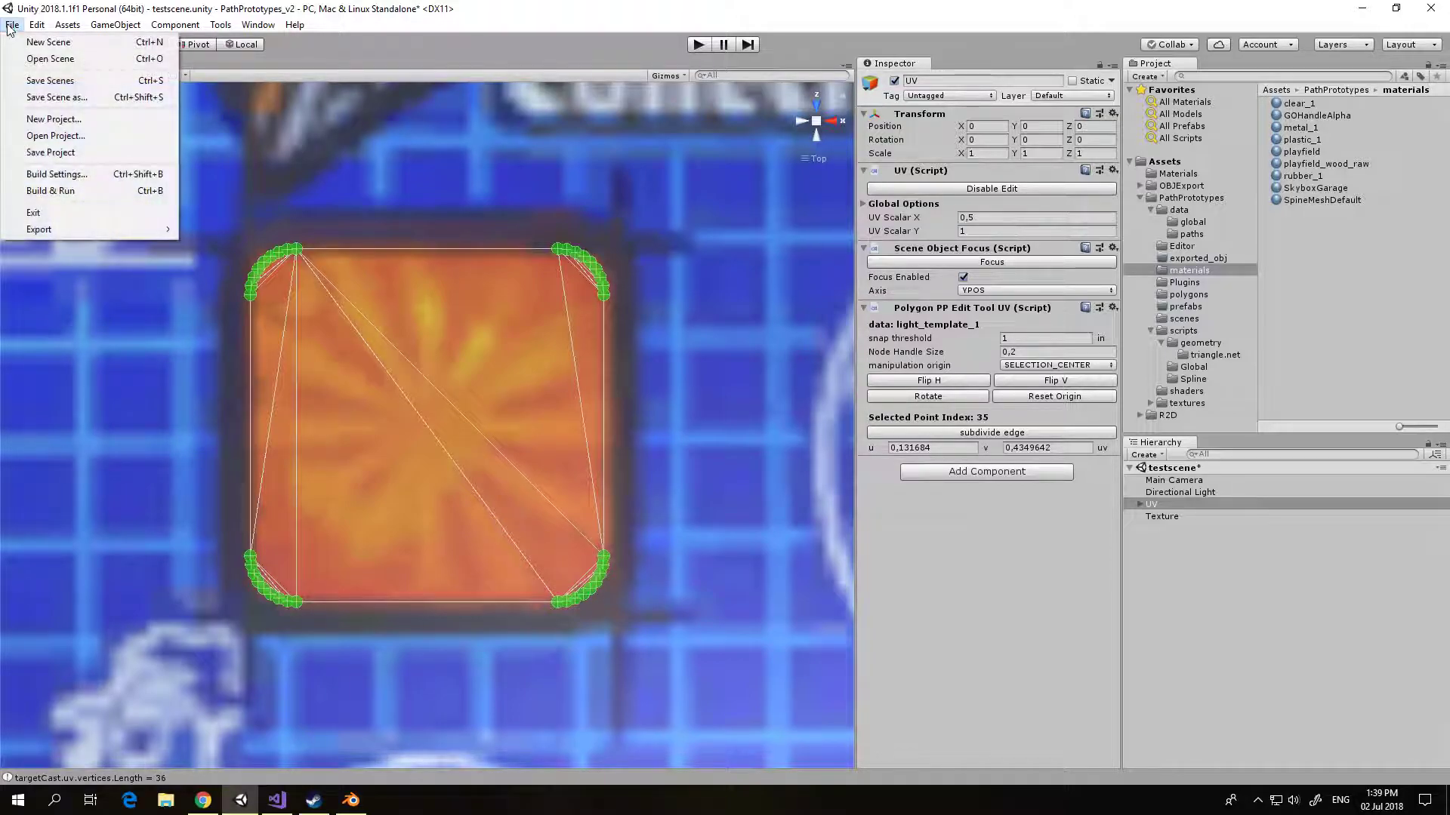
left_click(50, 59)
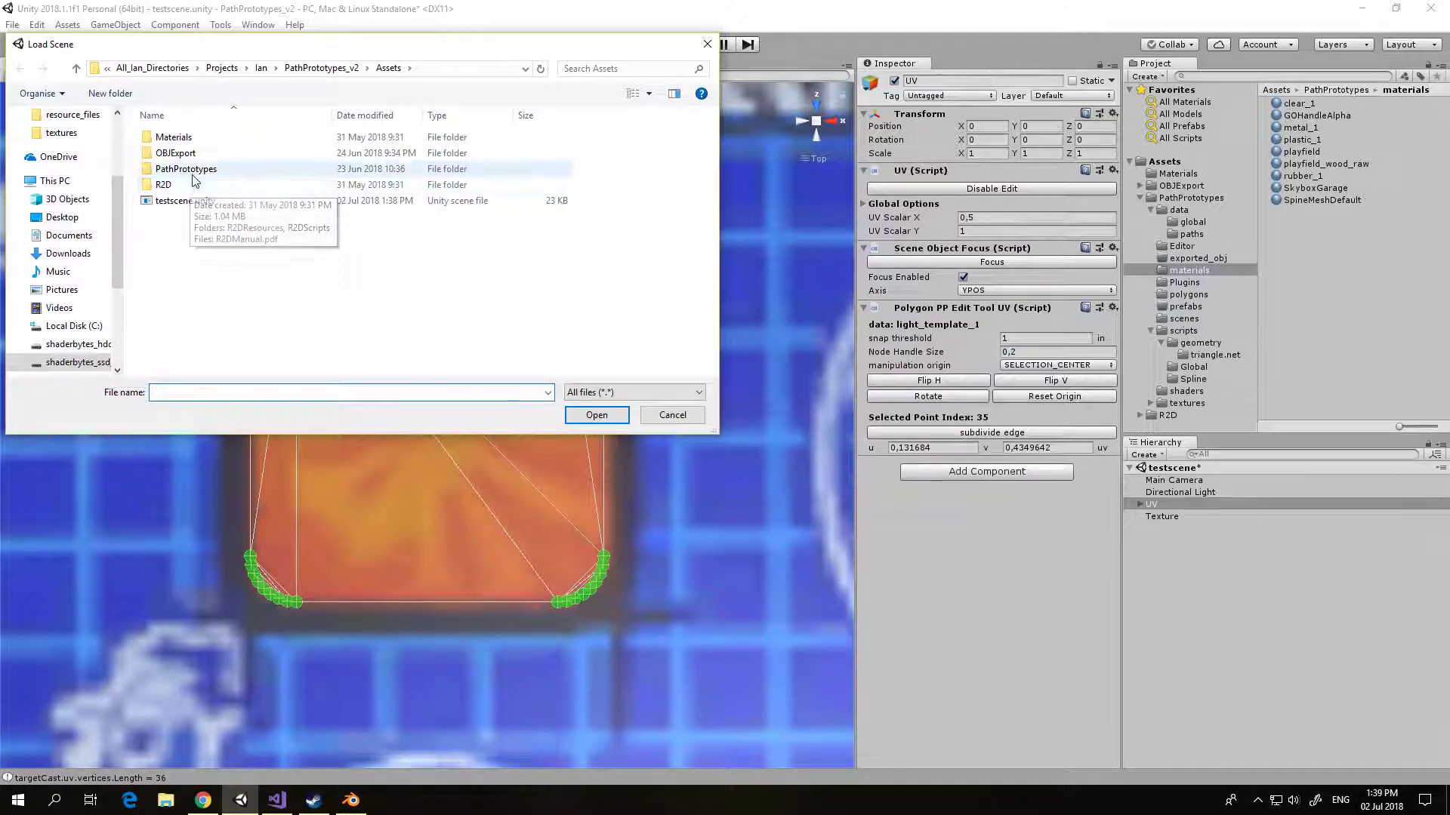
double_click(187, 169)
double_click(178, 249)
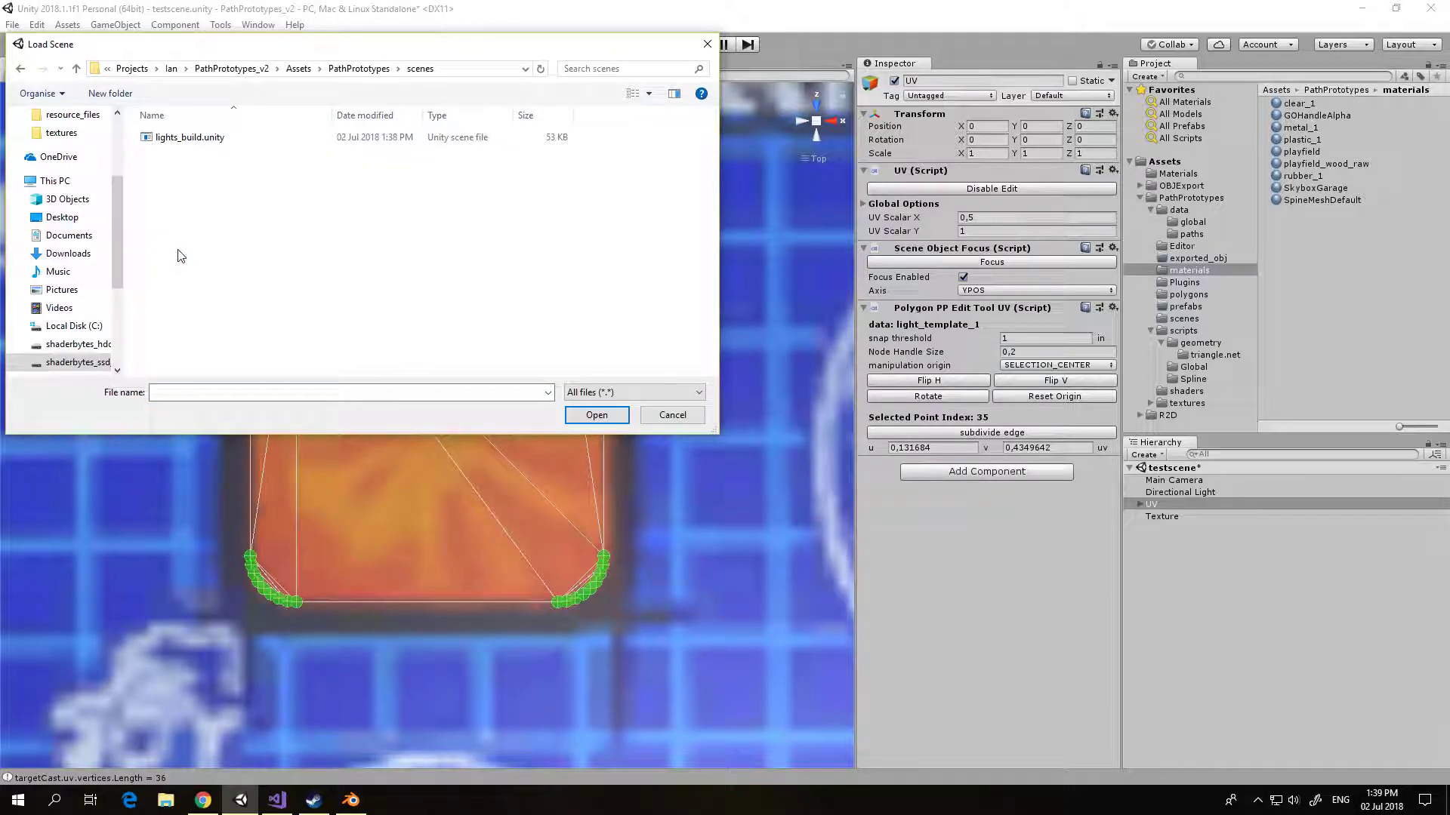
double_click(175, 136)
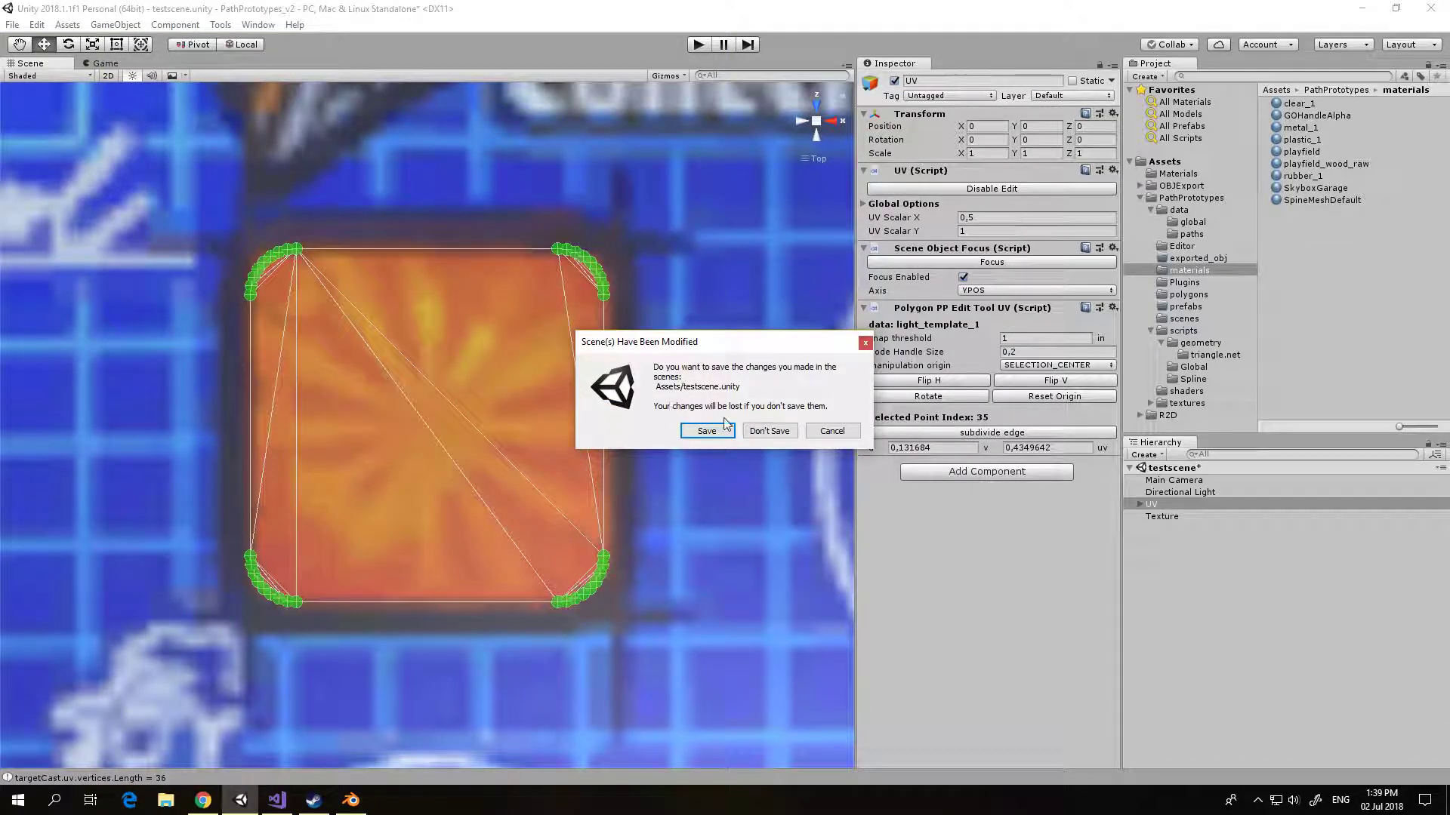
left_click(770, 431)
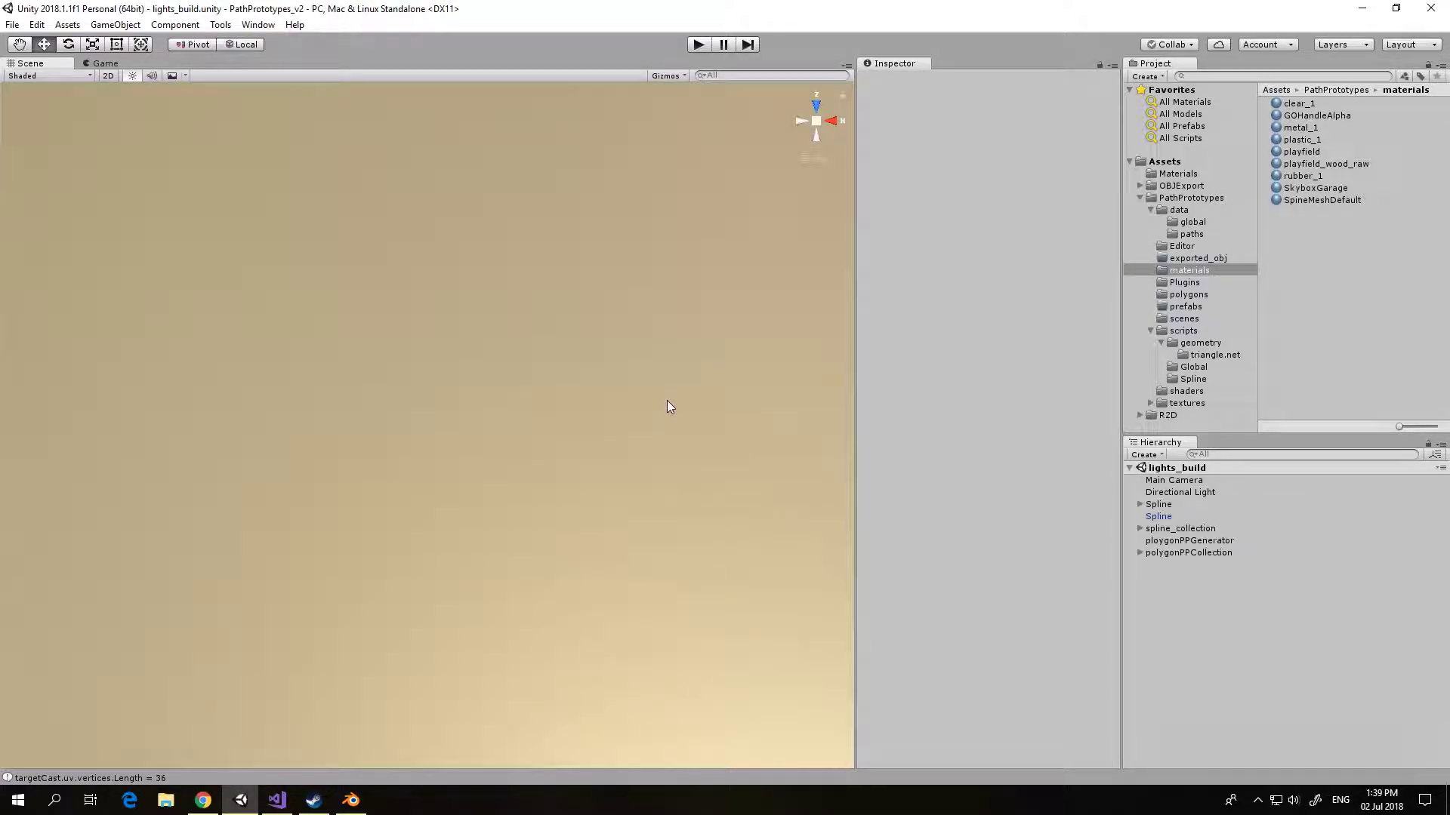
Step: Inspect the edited UV mapping on light_1 under polygonPPCollection and rebuild its polygon, replacing the existing prefab
left_click(1140, 554)
double_click(1171, 565)
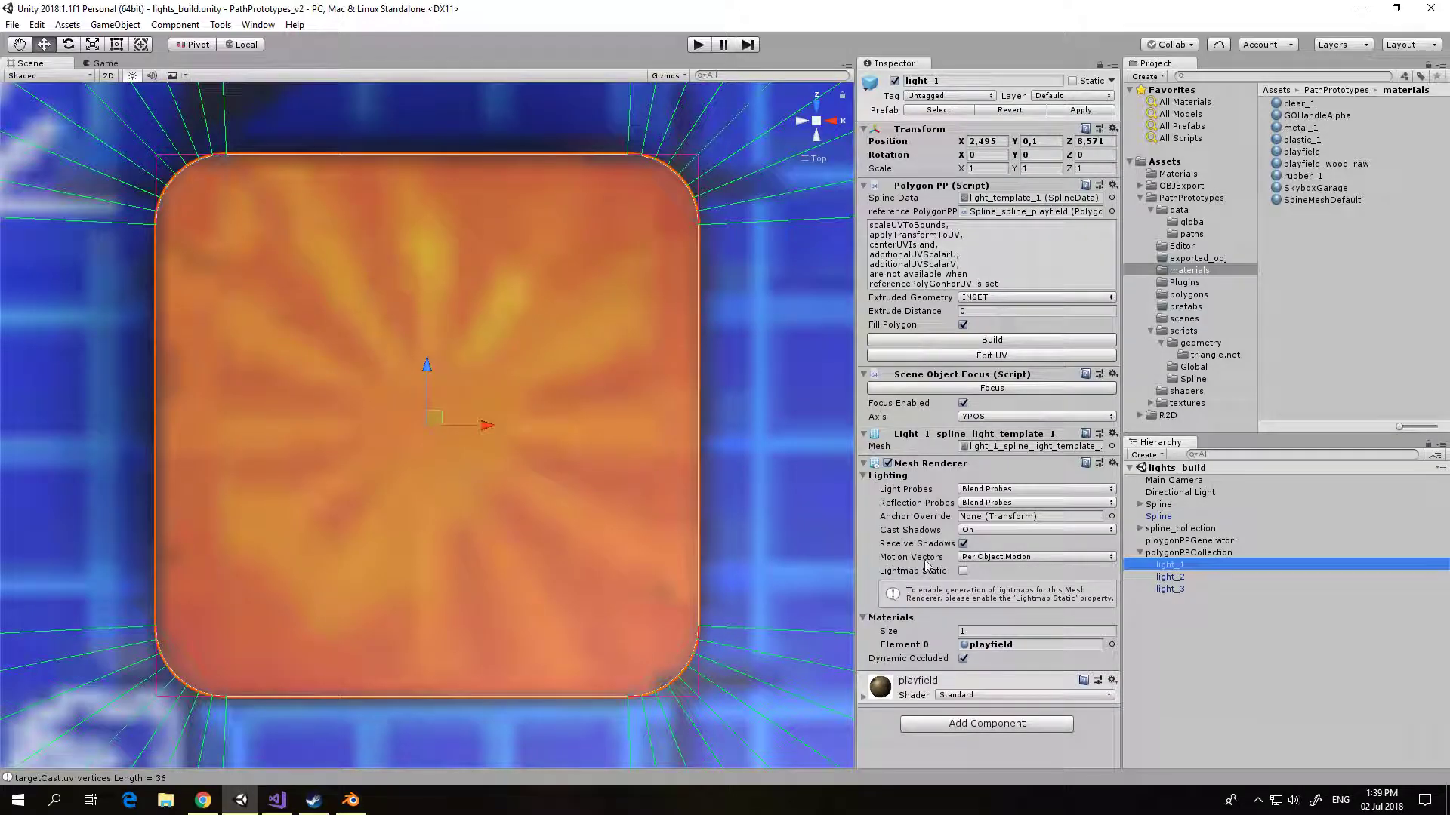
scroll(716, 505, "down", 4)
left_click_drag(719, 511, 569, 657, "alt")
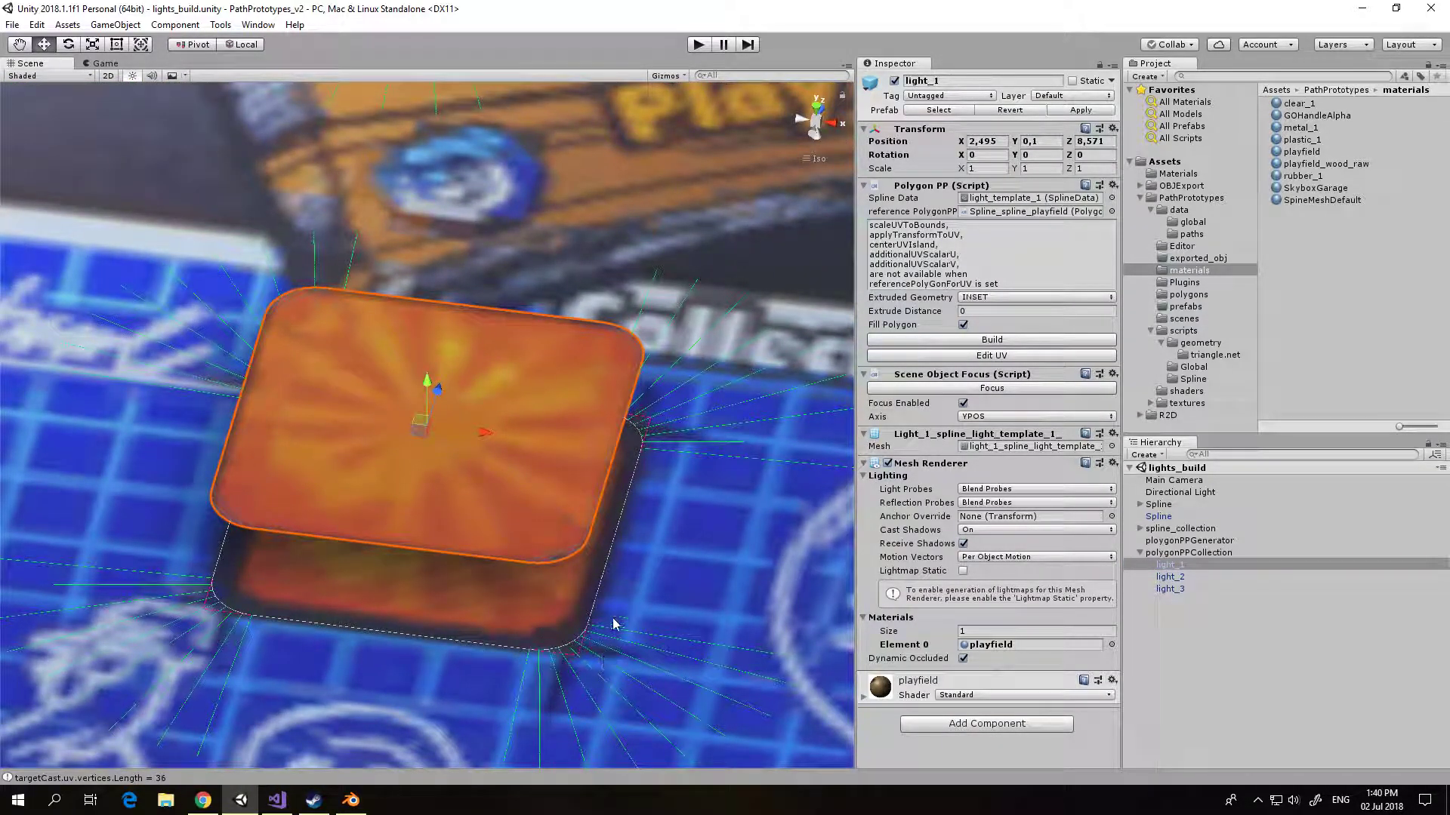
left_click_drag(710, 533, 753, 553, "alt")
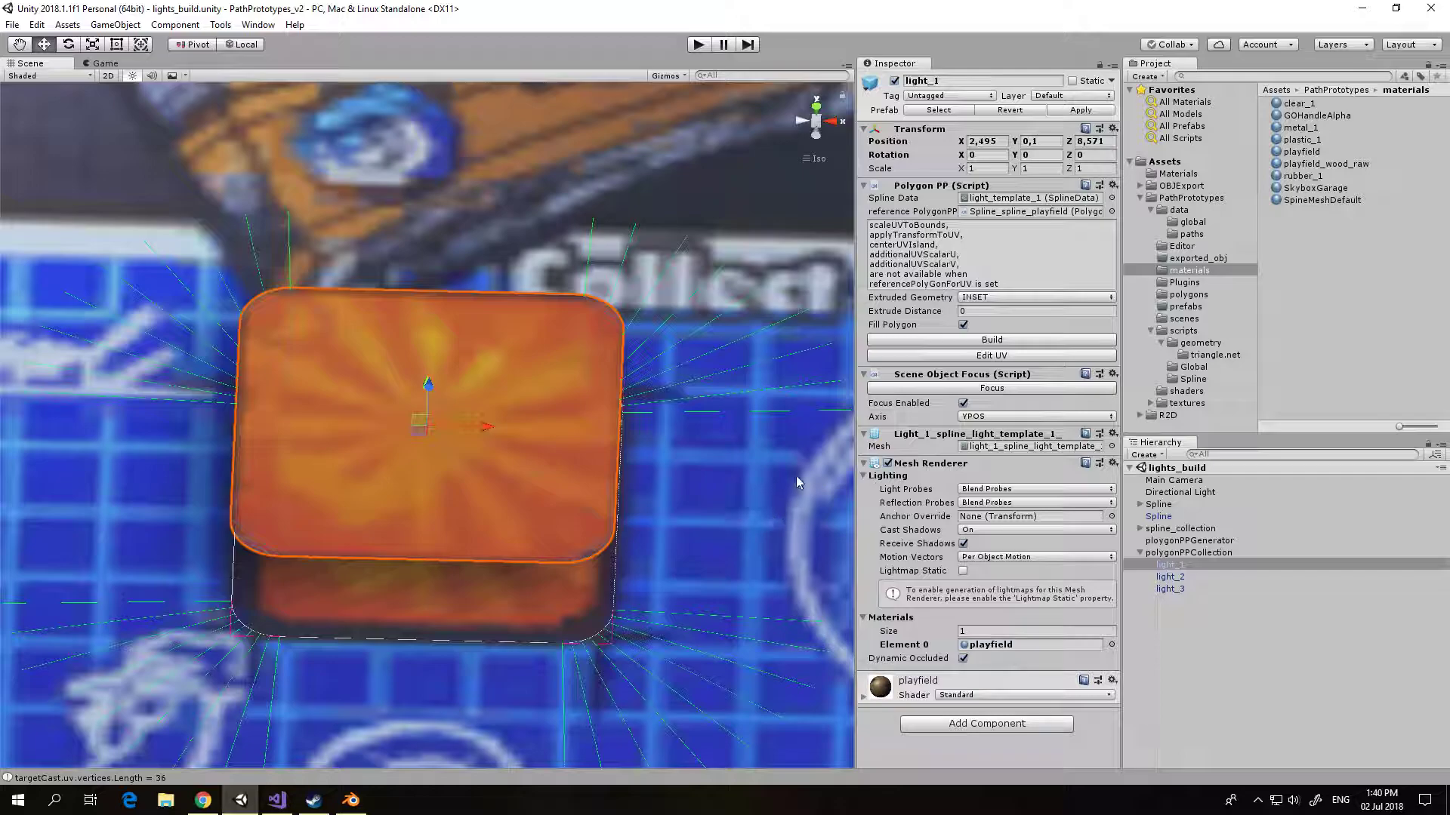
left_click(982, 340)
left_click(771, 430)
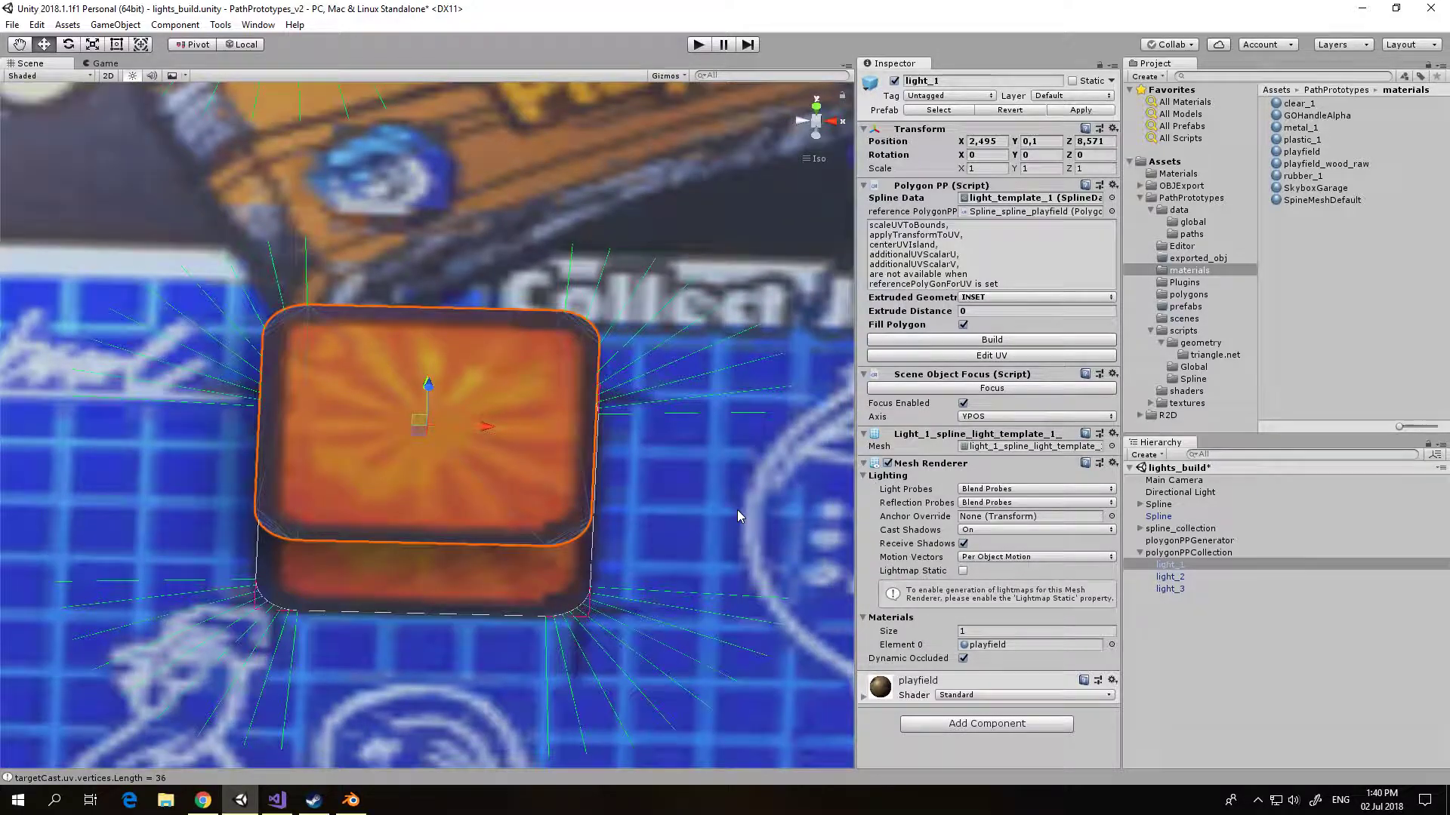
Step: Set light_1's Extrude Distance to 0,04 and rebuild its inset polygon, replacing the existing prefab
left_click_drag(737, 510, 675, 487, "alt")
middle_click_drag(675, 487, 677, 463)
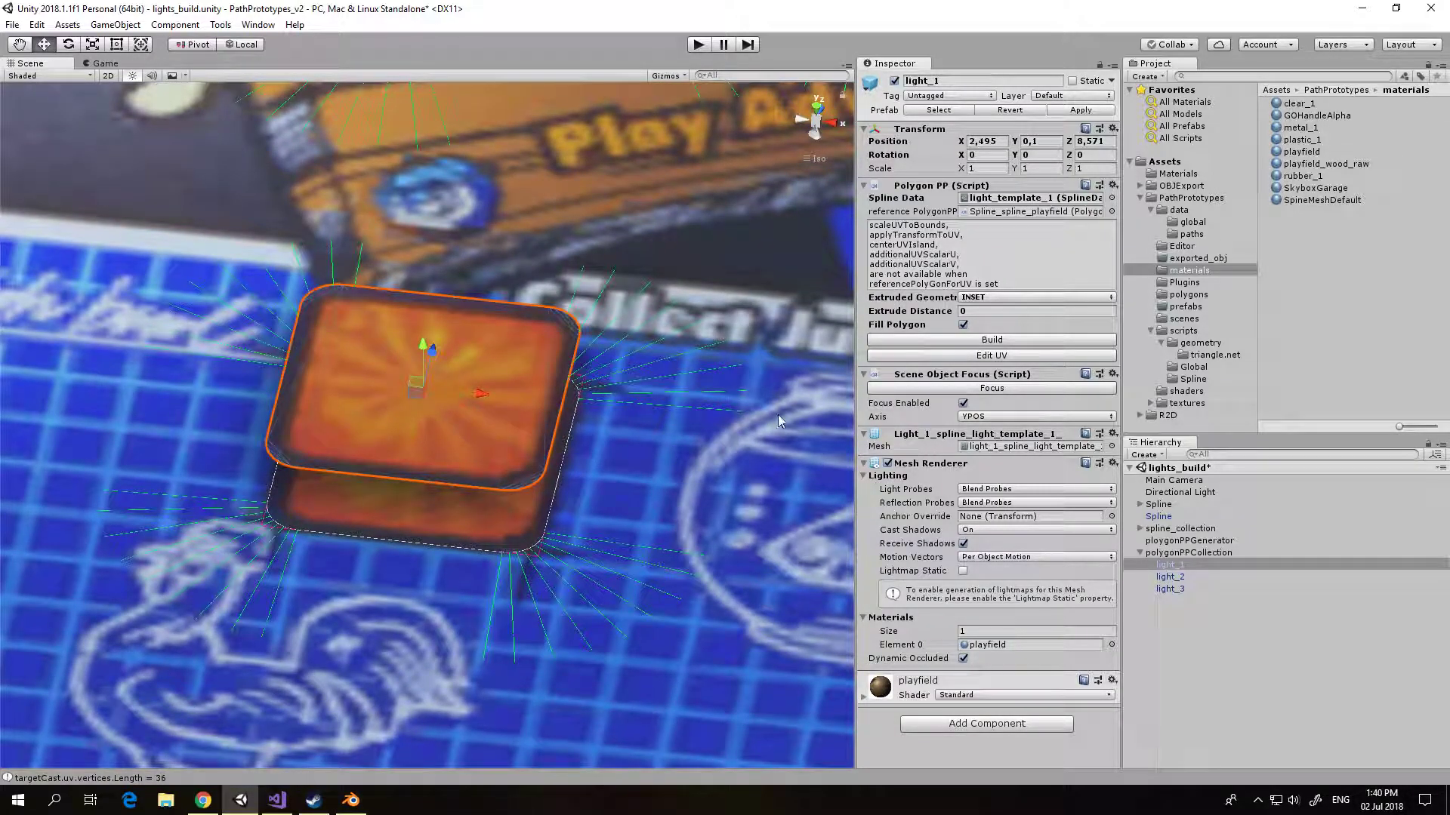
left_click(987, 312)
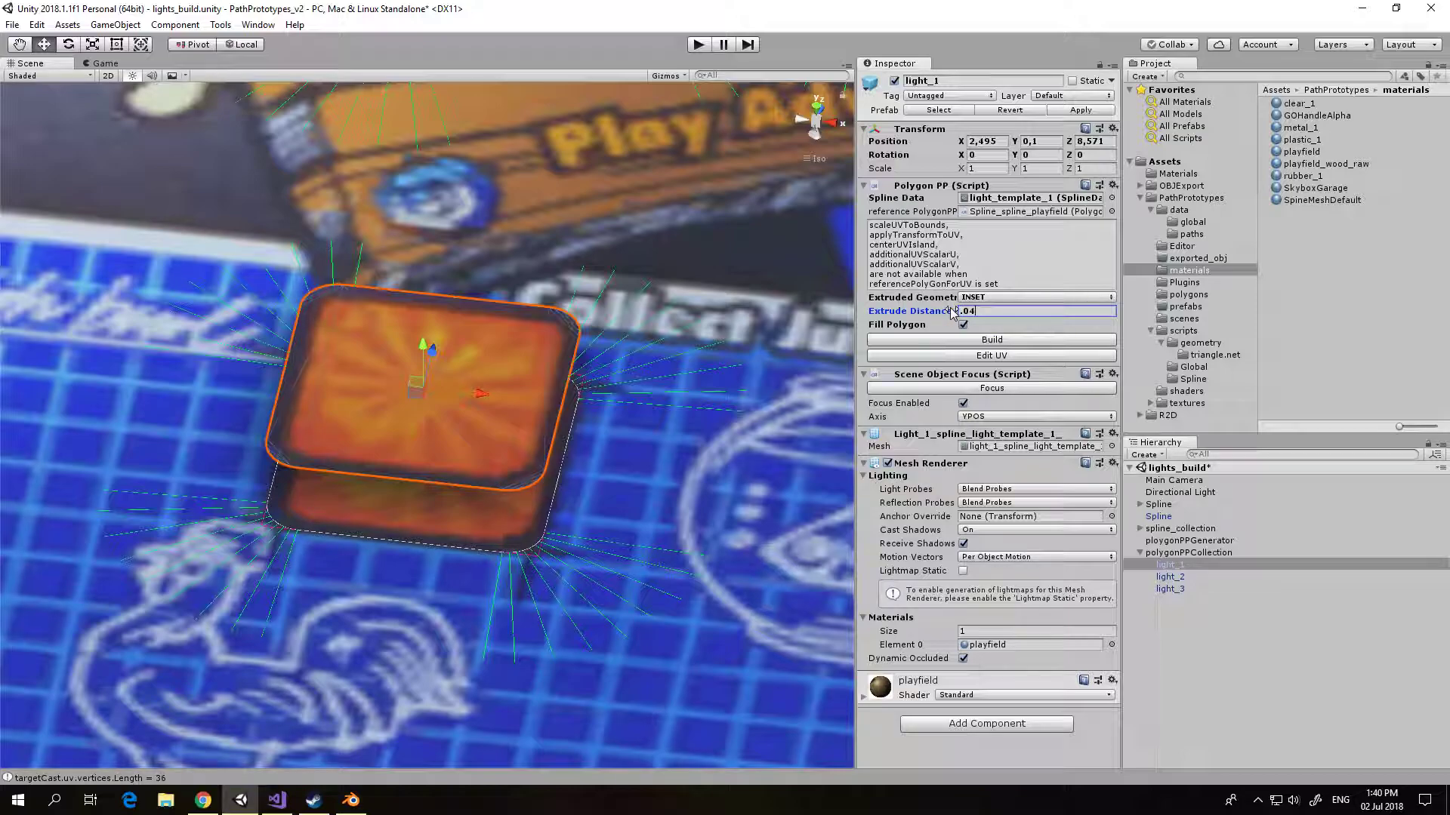
left_click(992, 340)
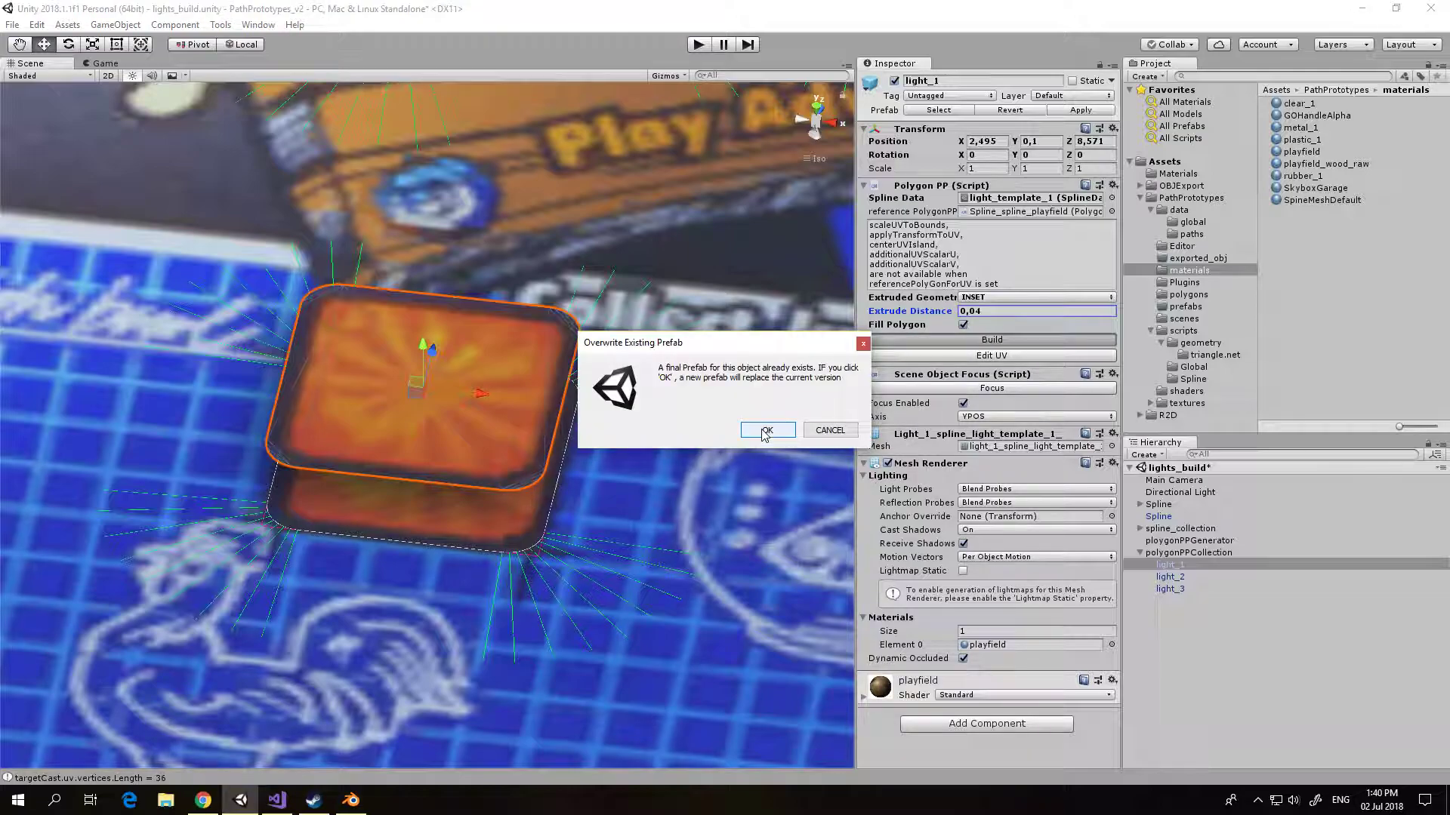
left_click(784, 429)
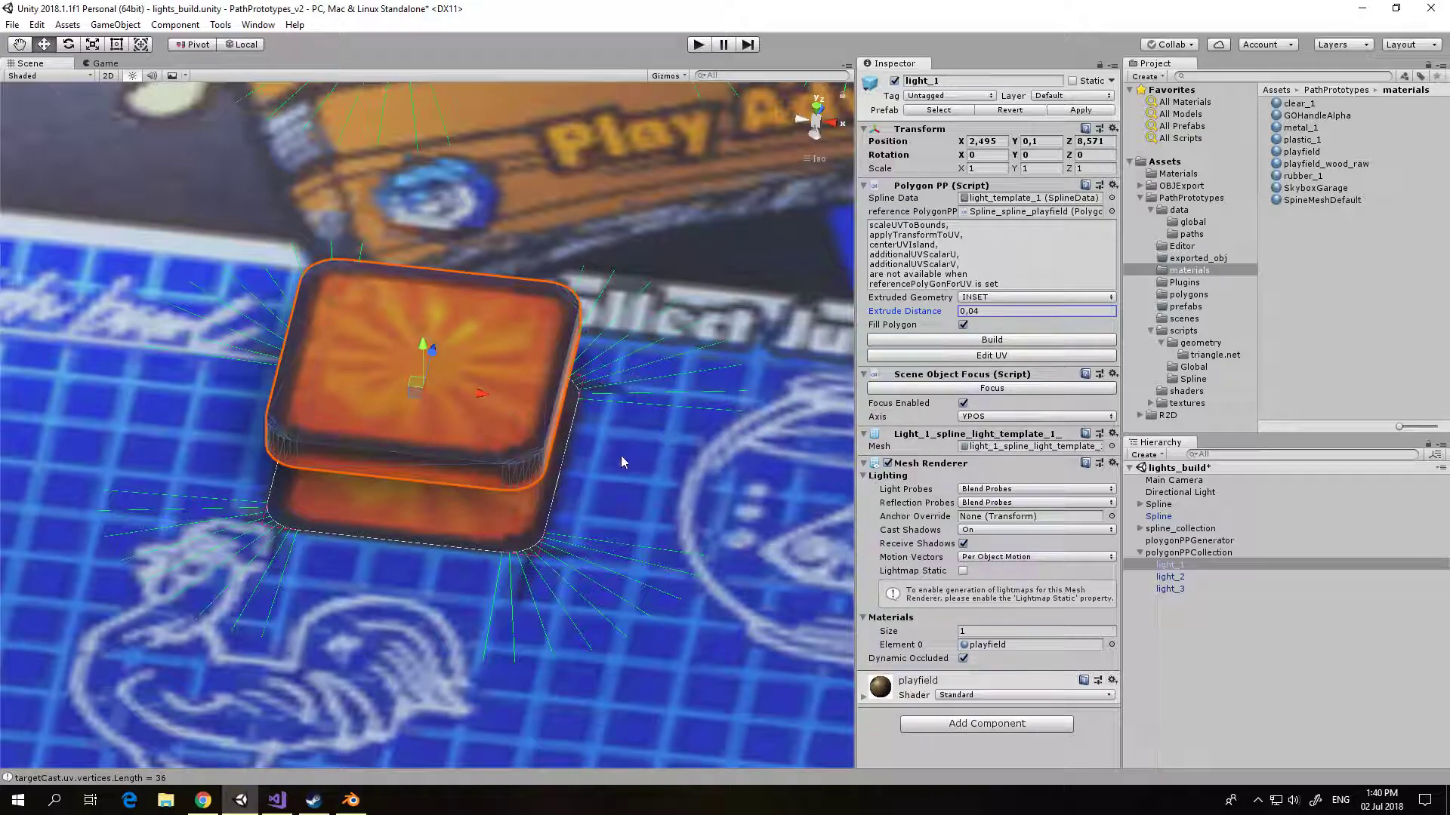
scroll(622, 456, "up", 4)
mouse_move(634, 472)
left_mouse_down("alt")
mouse_move(773, 425)
mouse_move(519, 471)
mouse_move(631, 423)
mouse_move(476, 423)
mouse_move(453, 528)
mouse_move(378, 438)
mouse_move(504, 417)
mouse_move(642, 483)
left_mouse_up("alt")
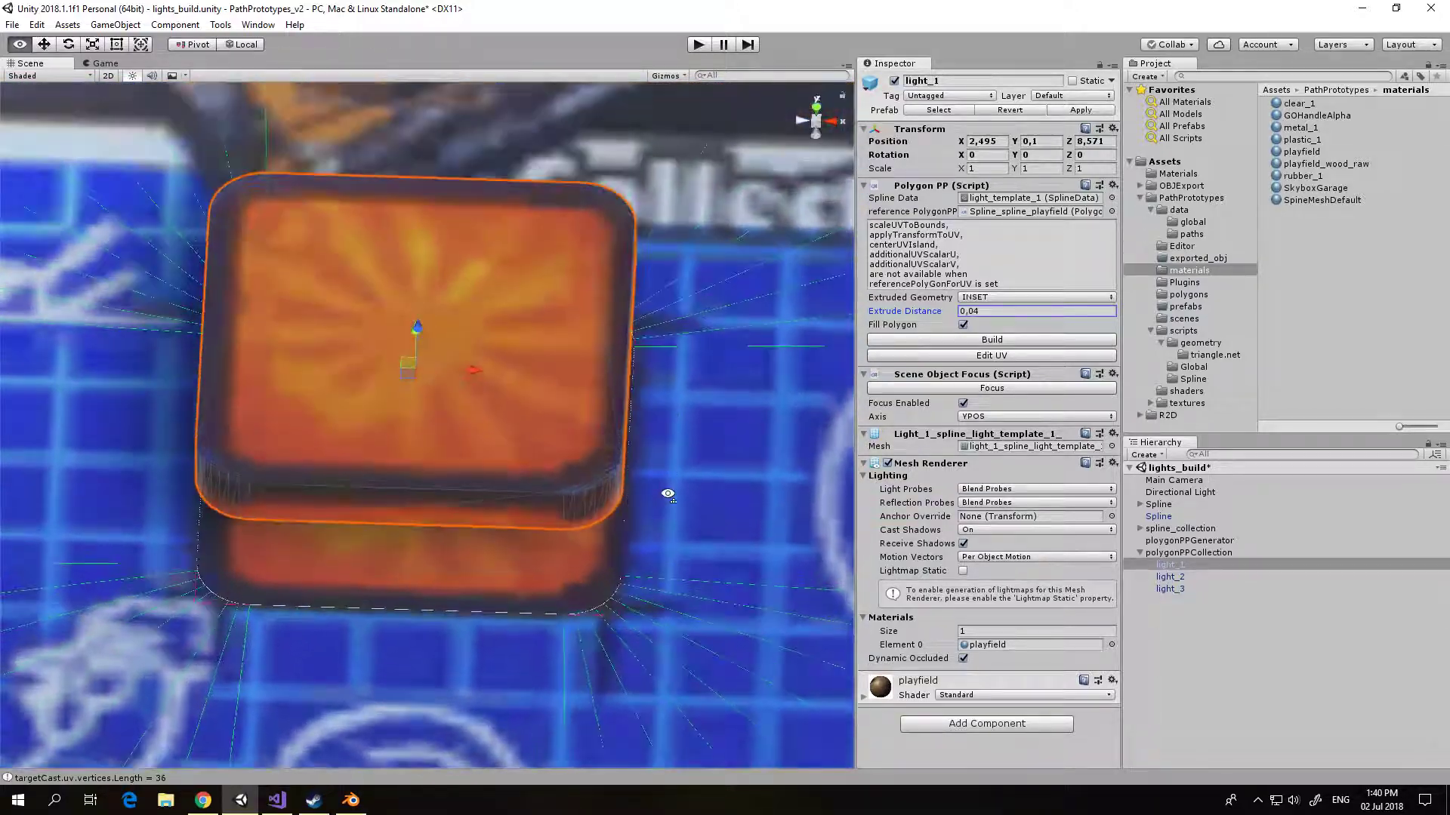
scroll(664, 496, "down", 10)
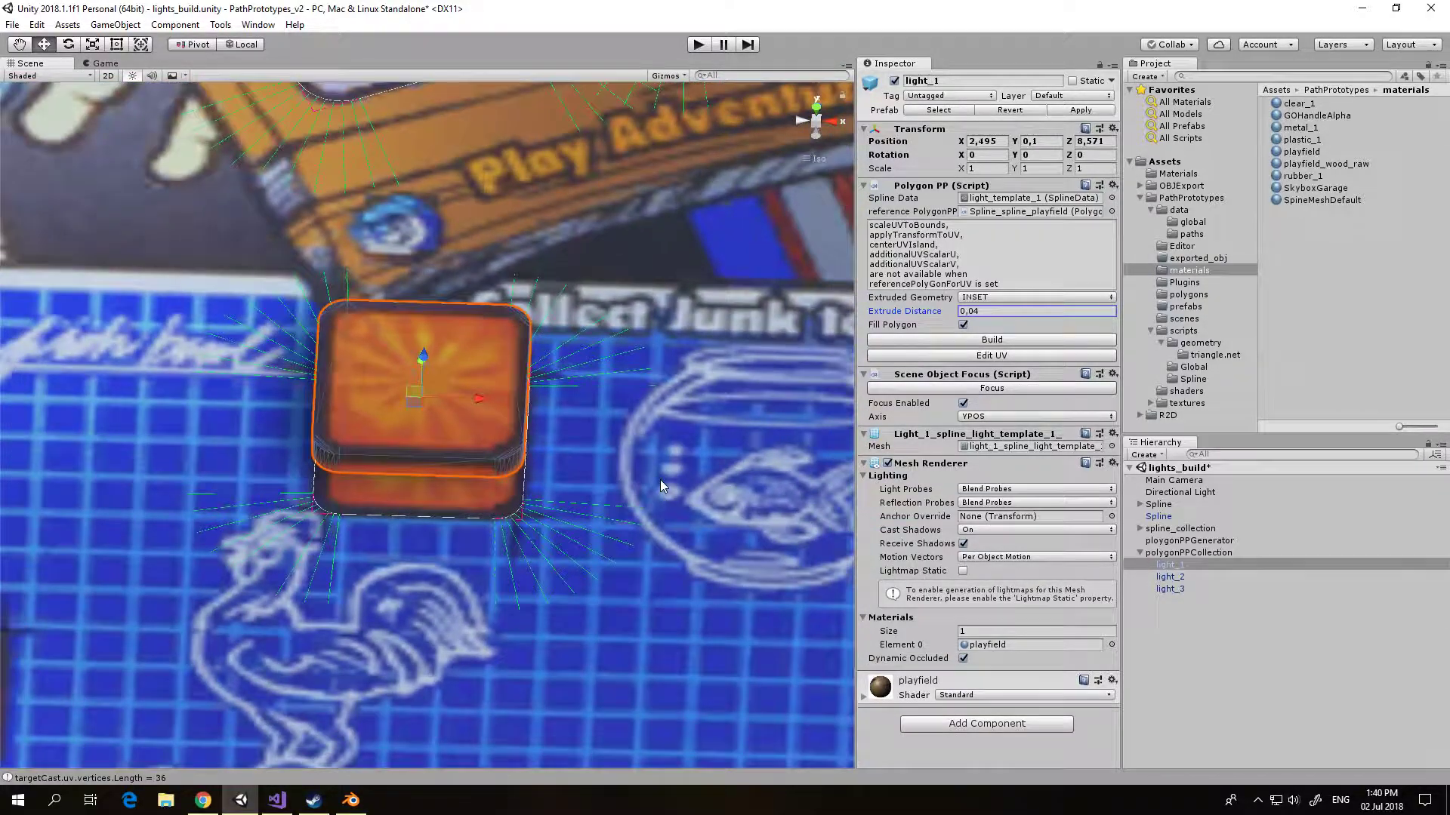
scroll(650, 436, "down", 5)
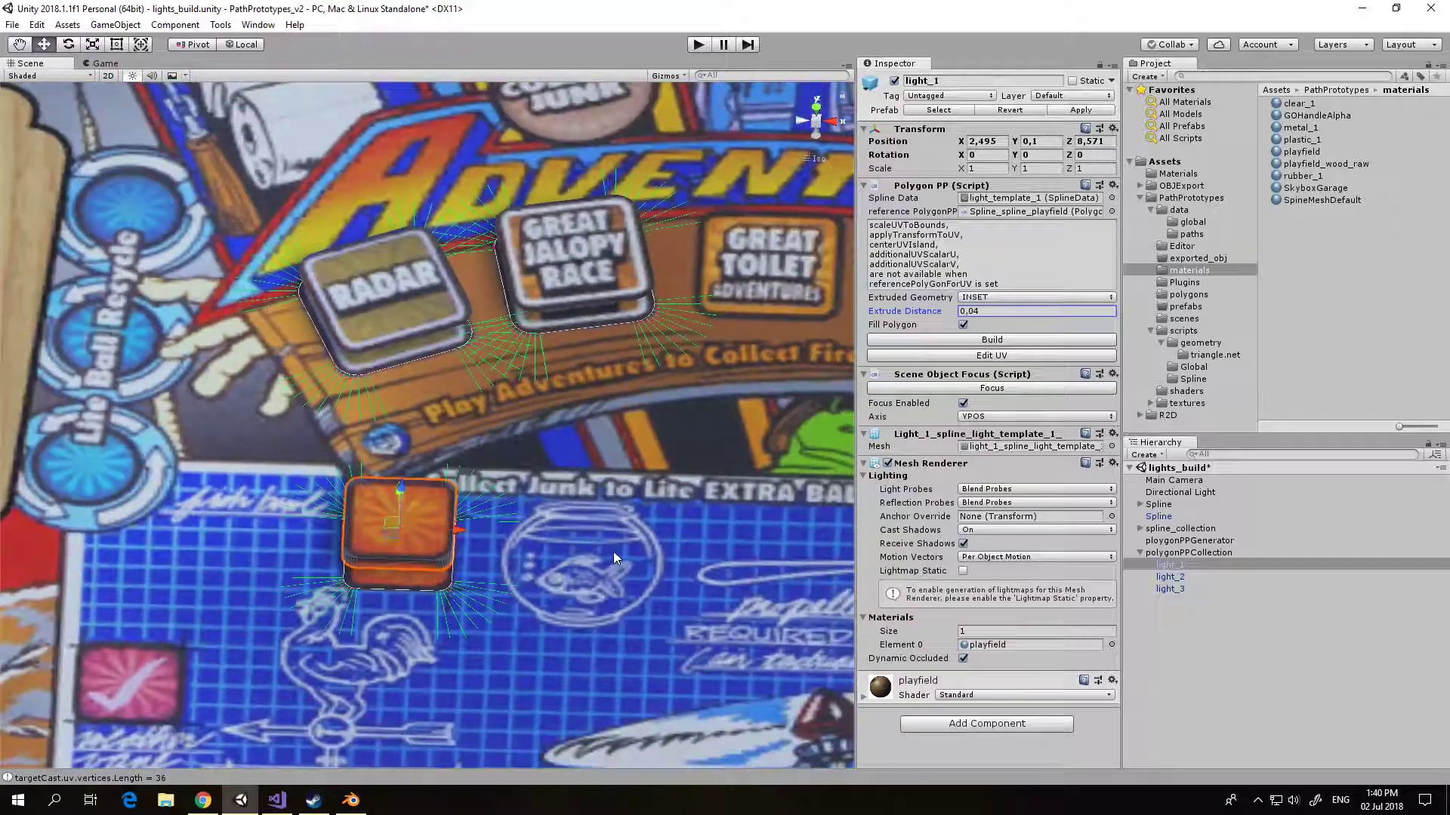
mouse_move(599, 515)
left_mouse_down("alt")
mouse_move(531, 496)
mouse_move(594, 522)
left_mouse_up("alt")
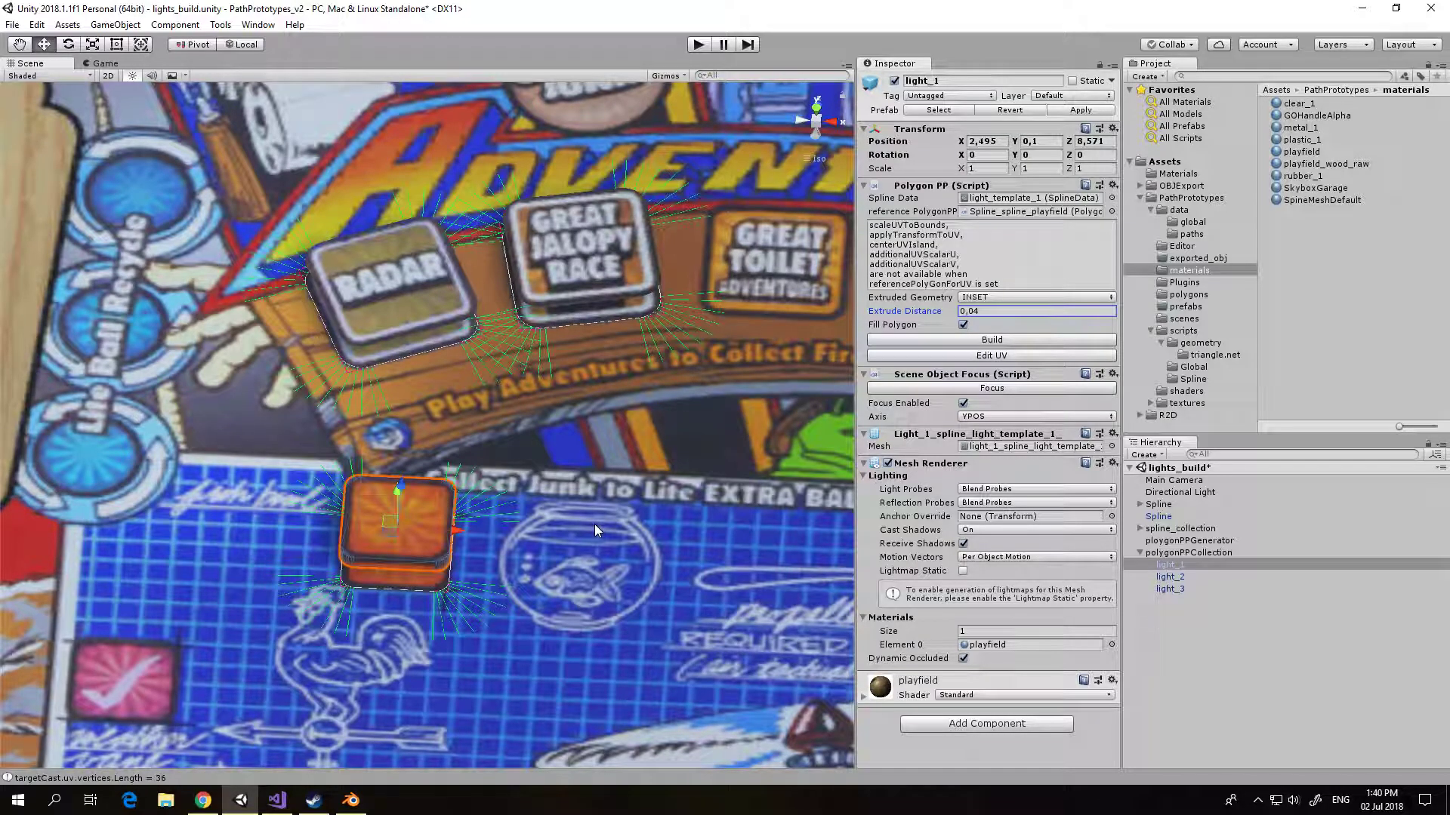